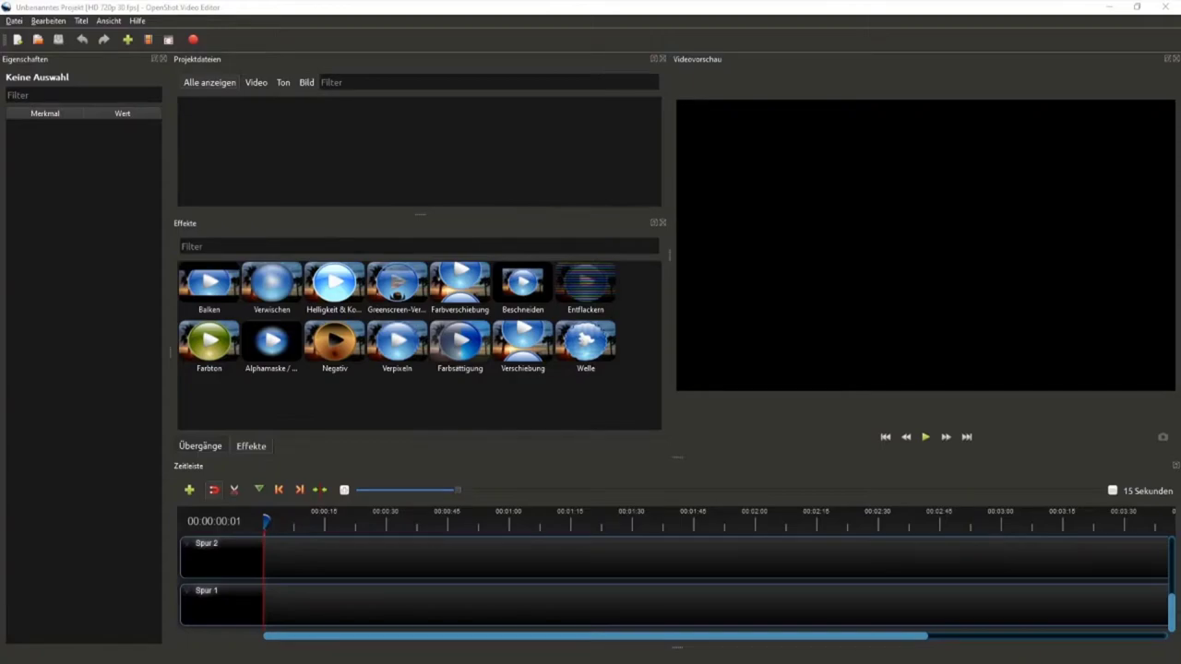
Import the filament video, voice_intro.mp4 and the banner animation into Projektdateien.
drag(770, 341, 426, 186)
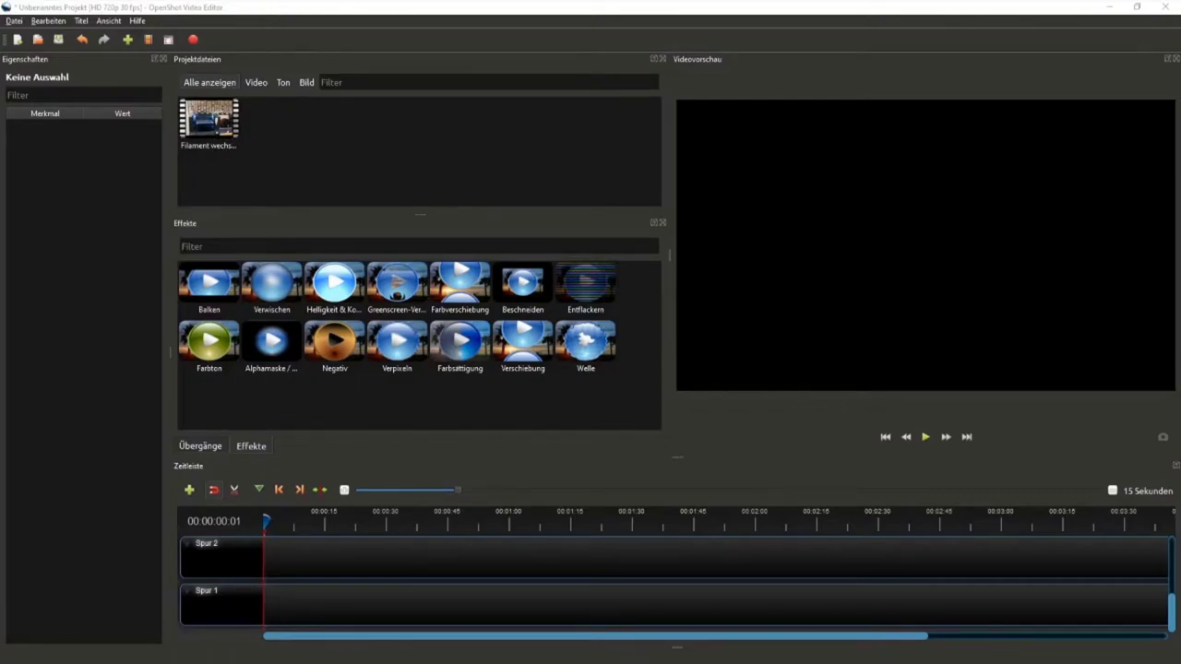
drag(771, 326, 406, 158)
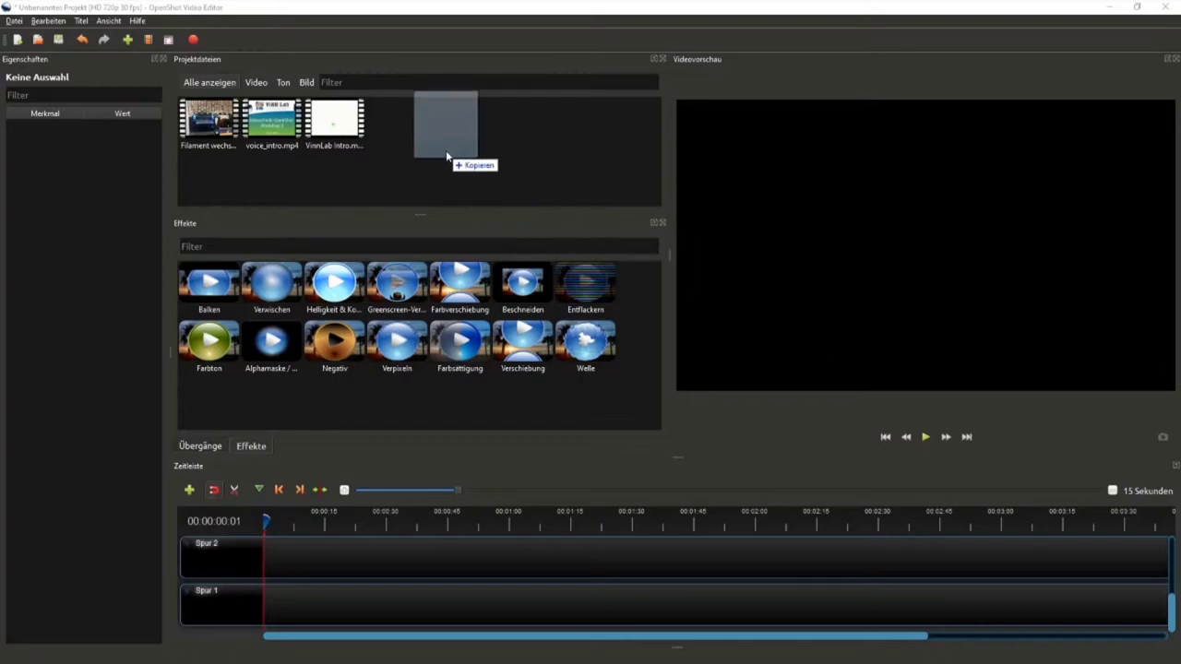
drag(445, 149, 447, 146)
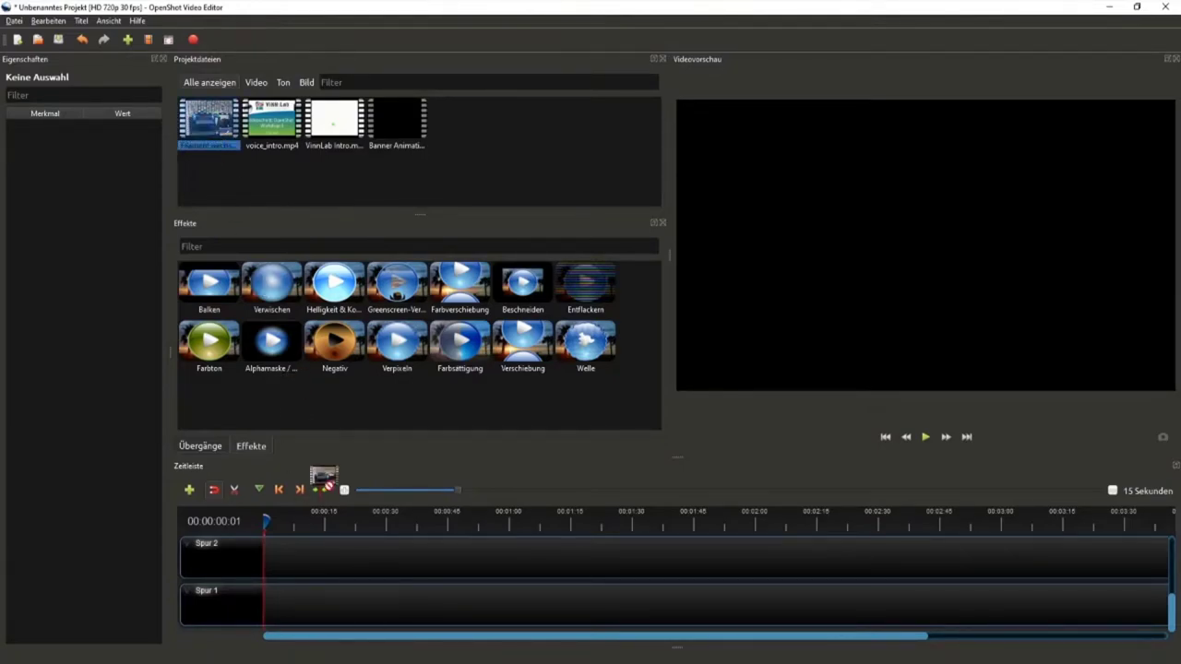
Place the filament video on Spur 1 and shift it later to leave room at the start.
drag(200, 127, 325, 600)
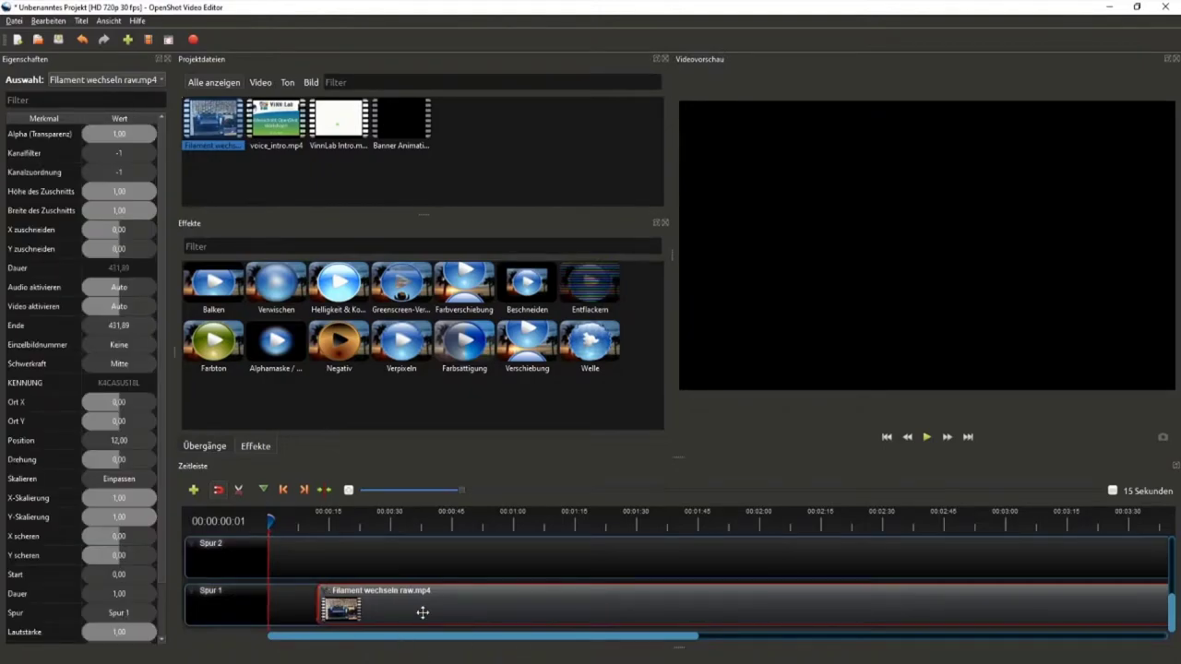
scroll(448, 595, down, 2)
scroll(409, 615, down, 2)
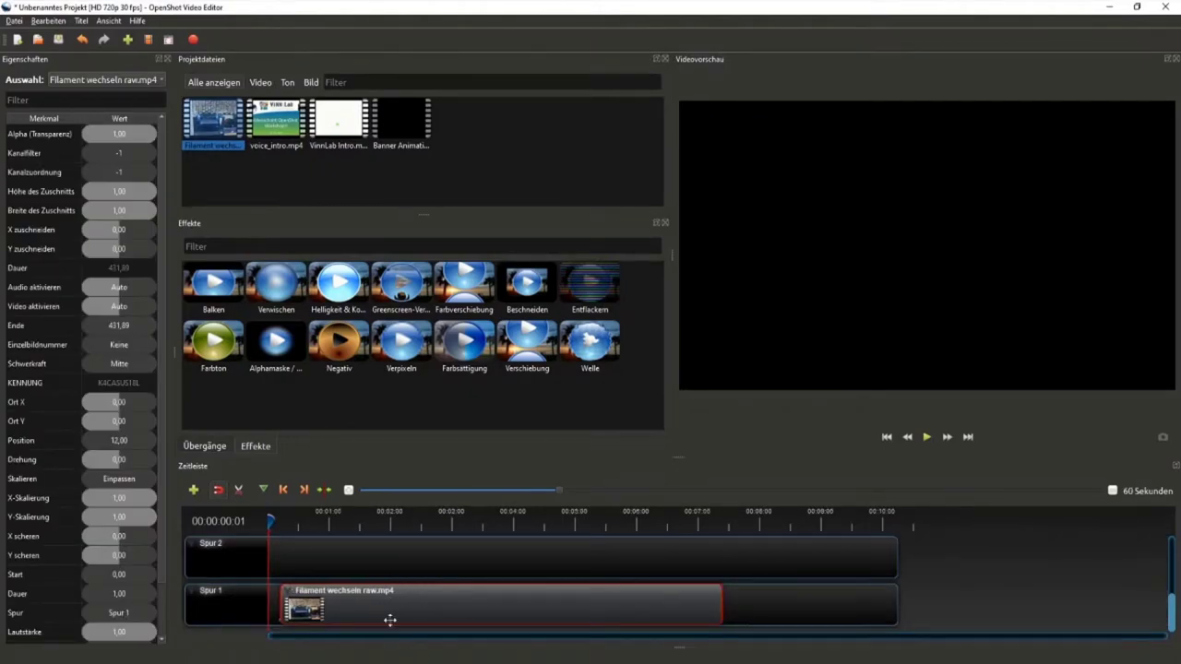
drag(409, 607, 503, 604)
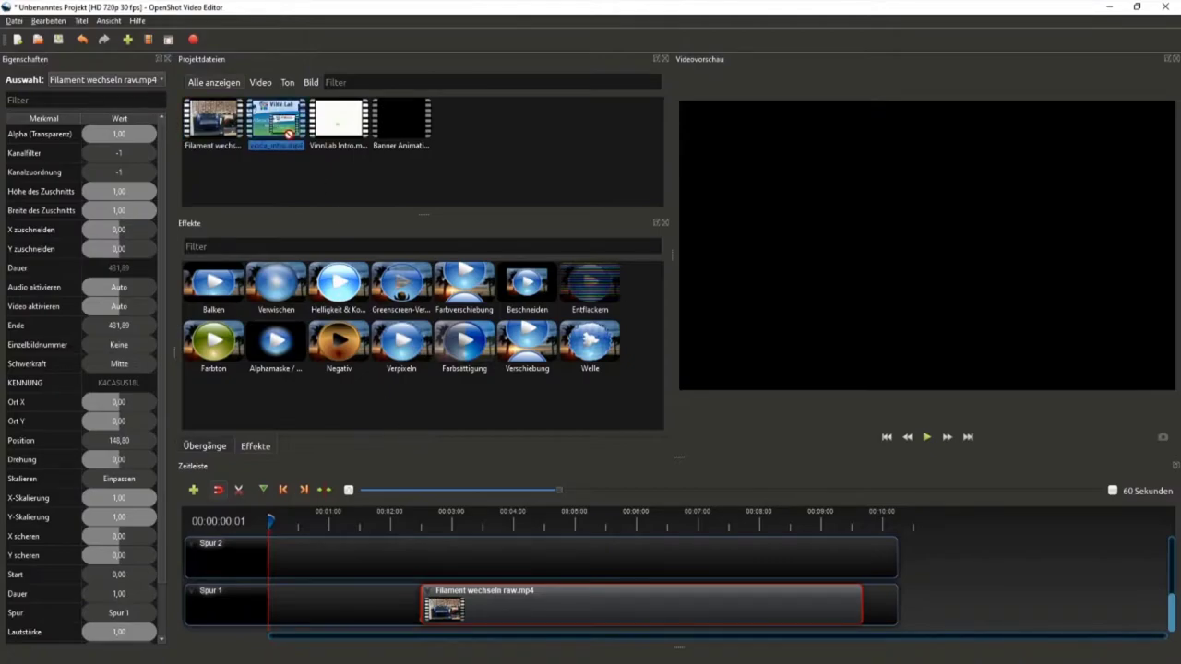
Add voice_intro.mp4 and the VinnLab intro at the start of Spur 1, then pull the filament clip up behind them.
mouse_move(286, 120)
mouse_down()
mouse_move(323, 604)
mouse_move(277, 602)
mouse_up()
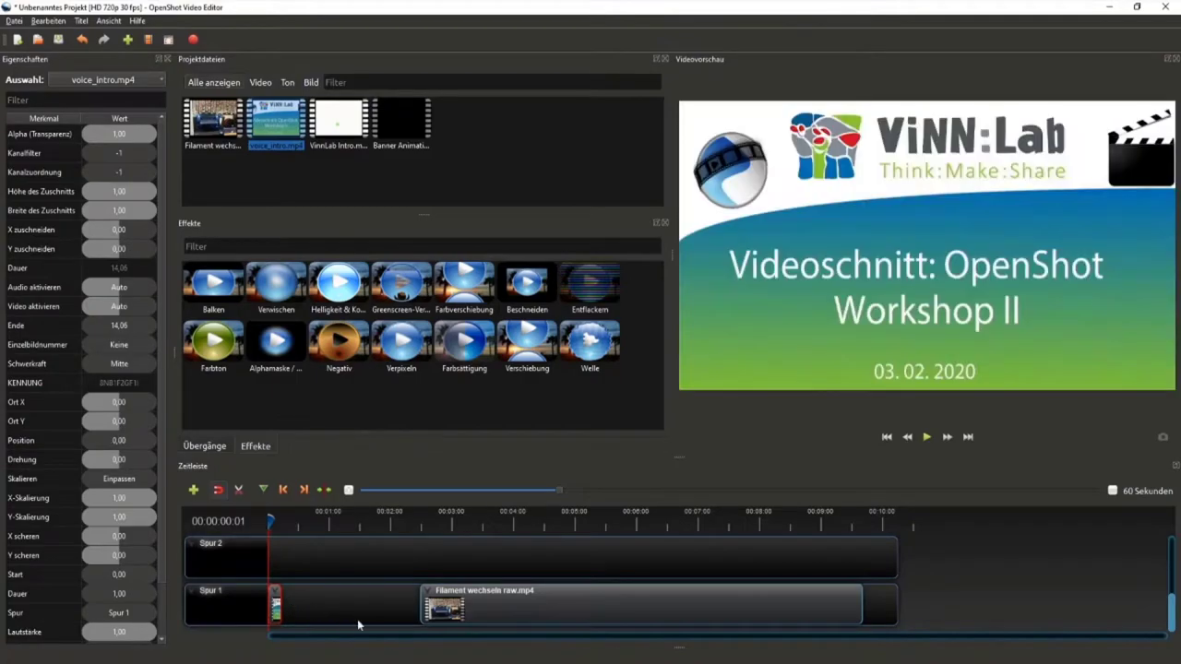
mouse_move(332, 138)
mouse_down()
mouse_move(341, 604)
mouse_move(300, 598)
mouse_up()
drag(475, 598, 375, 600)
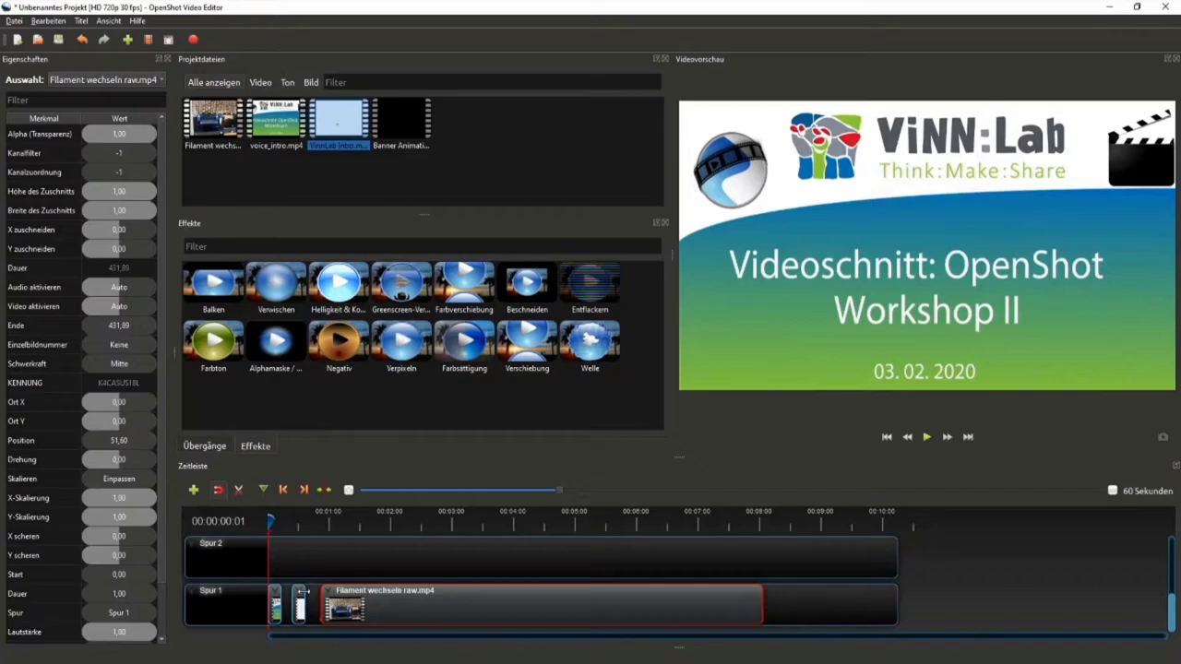
click(344, 178)
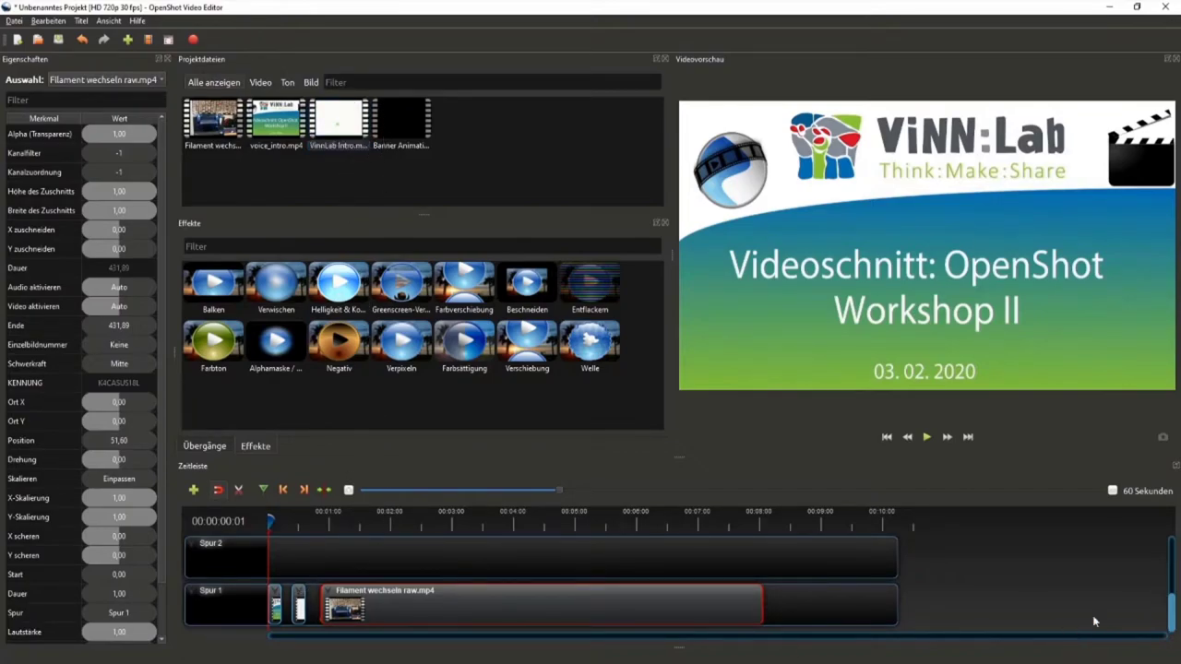
click(317, 584)
scroll(316, 588, up, 1)
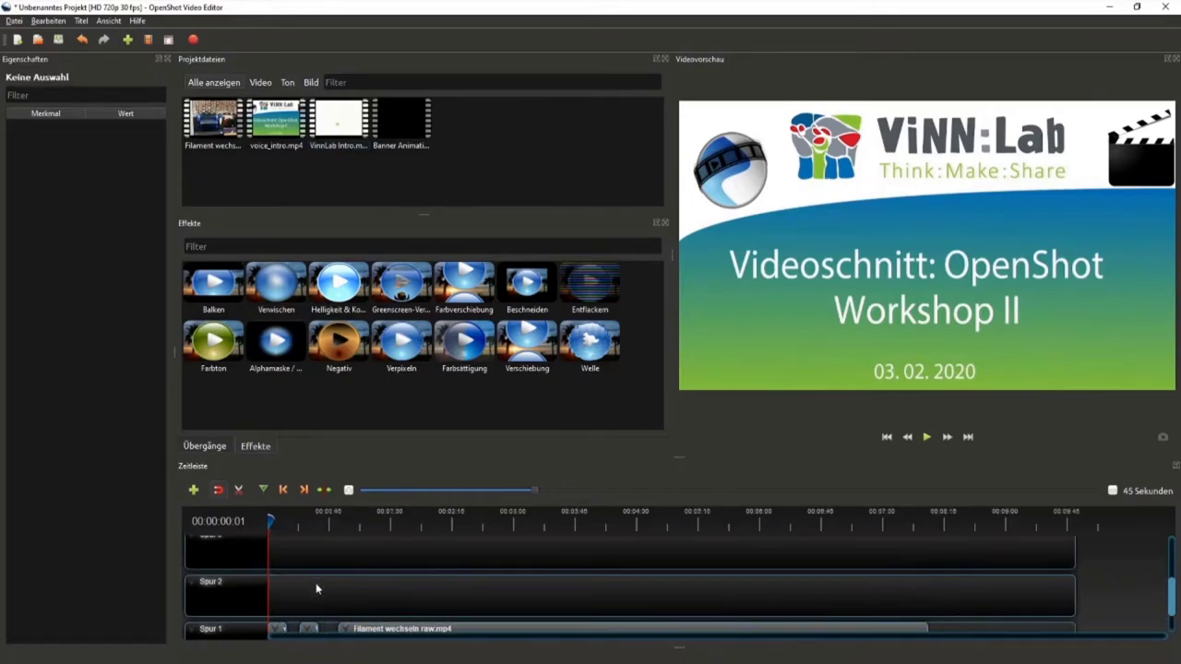
scroll(325, 586, down, 1)
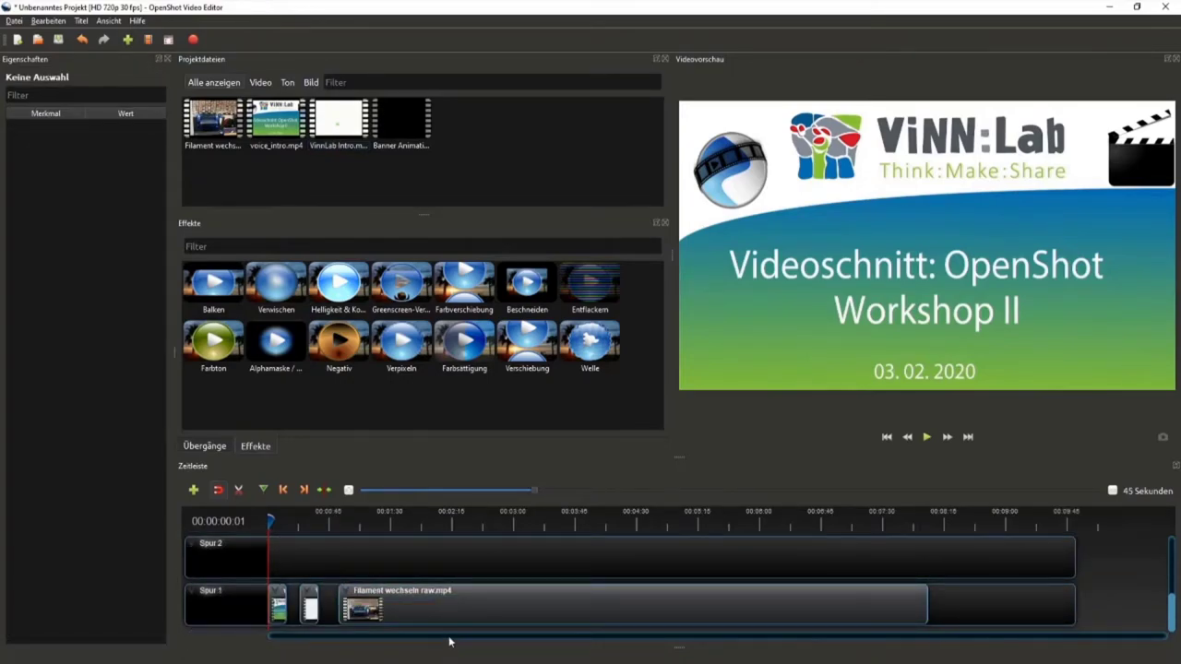
scroll(337, 609, up, 1)
scroll(332, 610, up, 1)
scroll(358, 643, up, 1)
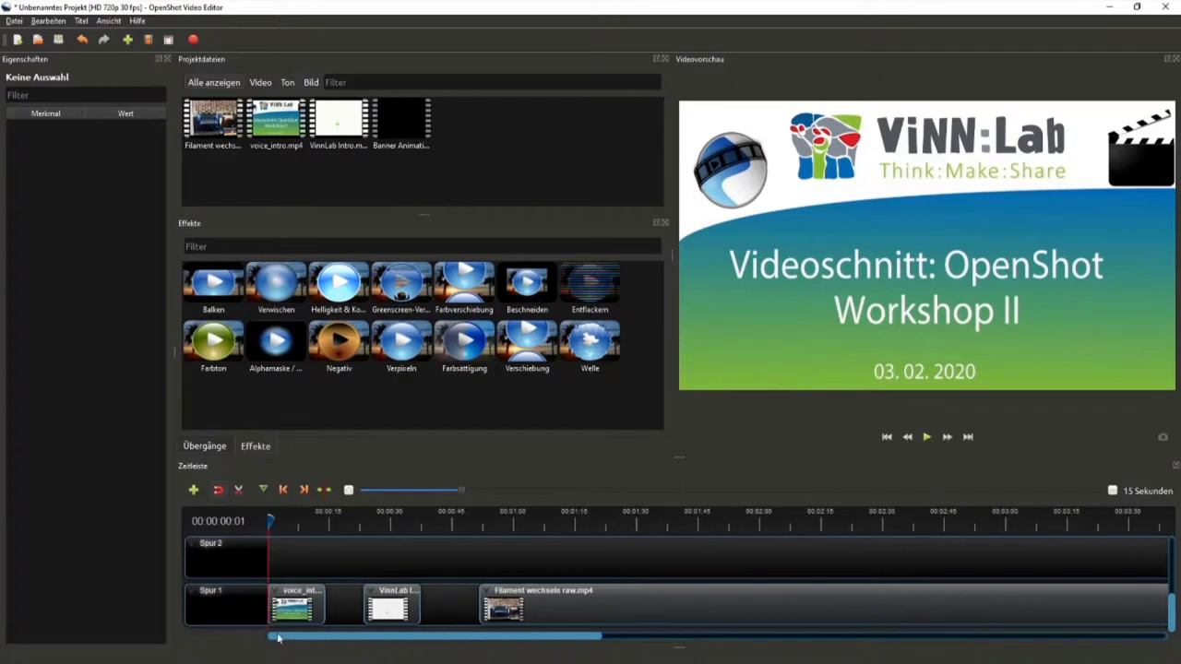
click(927, 436)
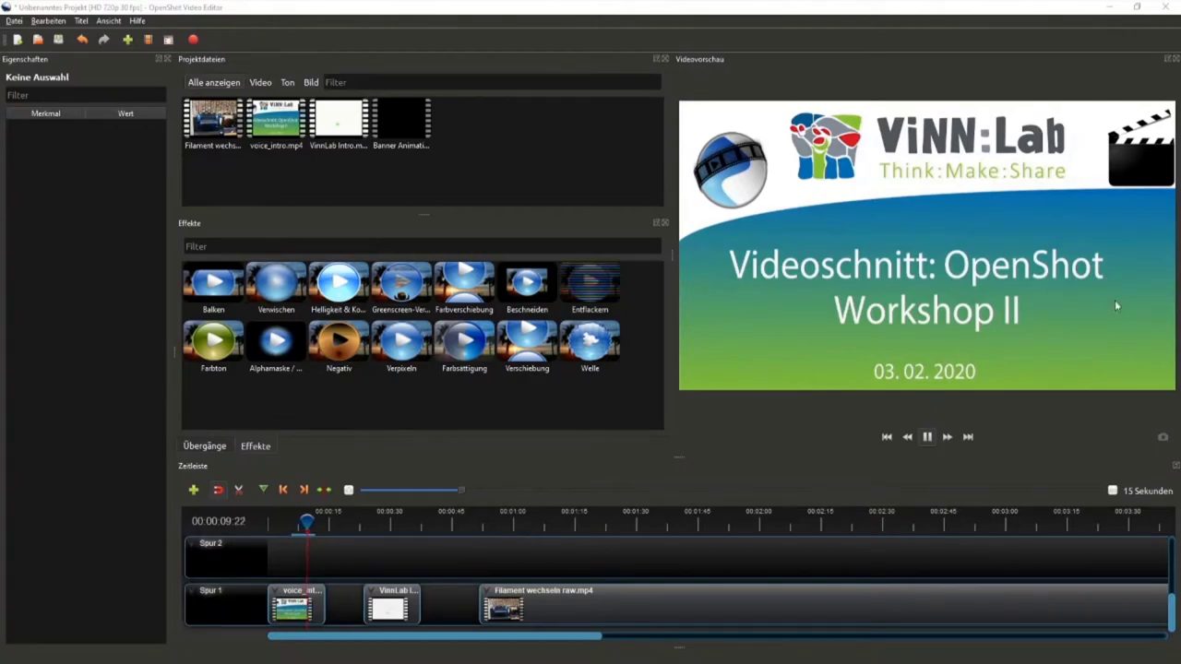
click(927, 438)
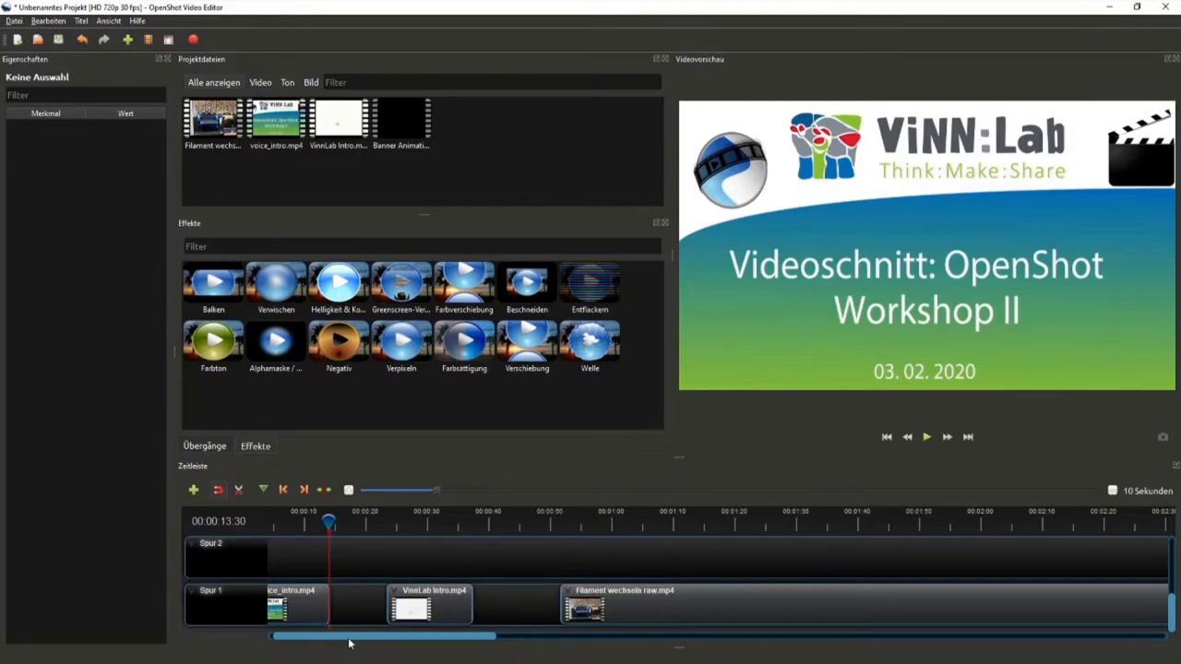
scroll(304, 637, up, 1)
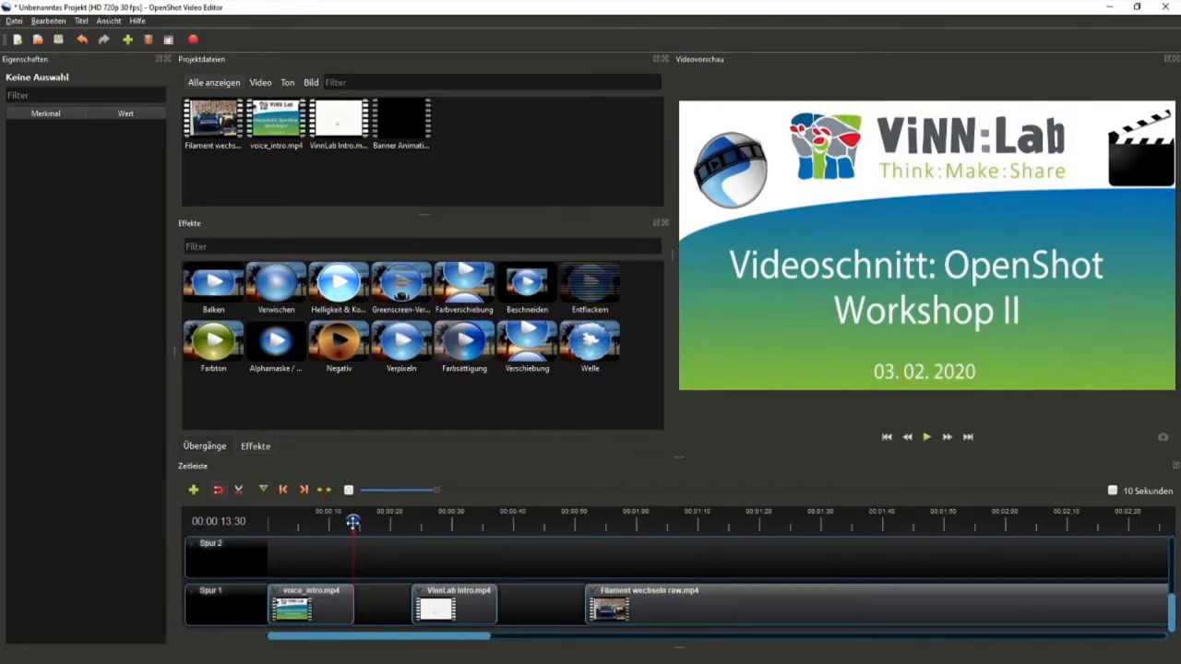
drag(352, 522, 325, 522)
drag(326, 522, 308, 524)
mouse_move(333, 519)
mouse_down()
mouse_move(643, 517)
mouse_move(314, 519)
mouse_up()
drag(314, 516, 312, 519)
click(921, 440)
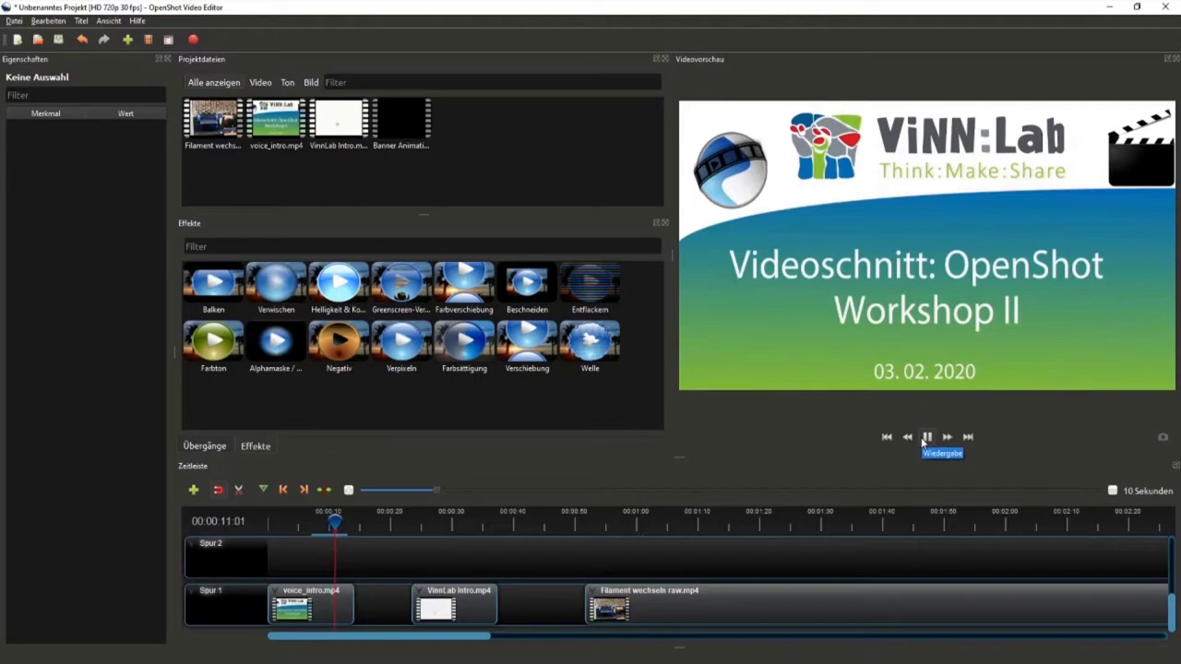
click(923, 441)
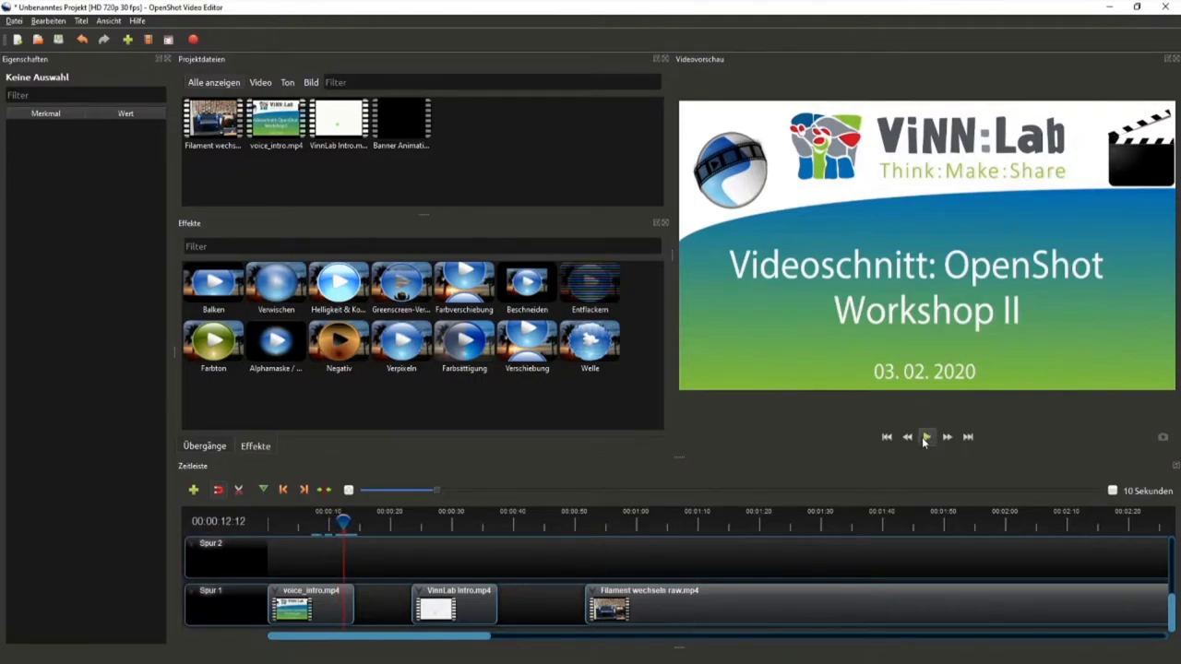
scroll(333, 585, up, 1)
scroll(367, 637, up, 1)
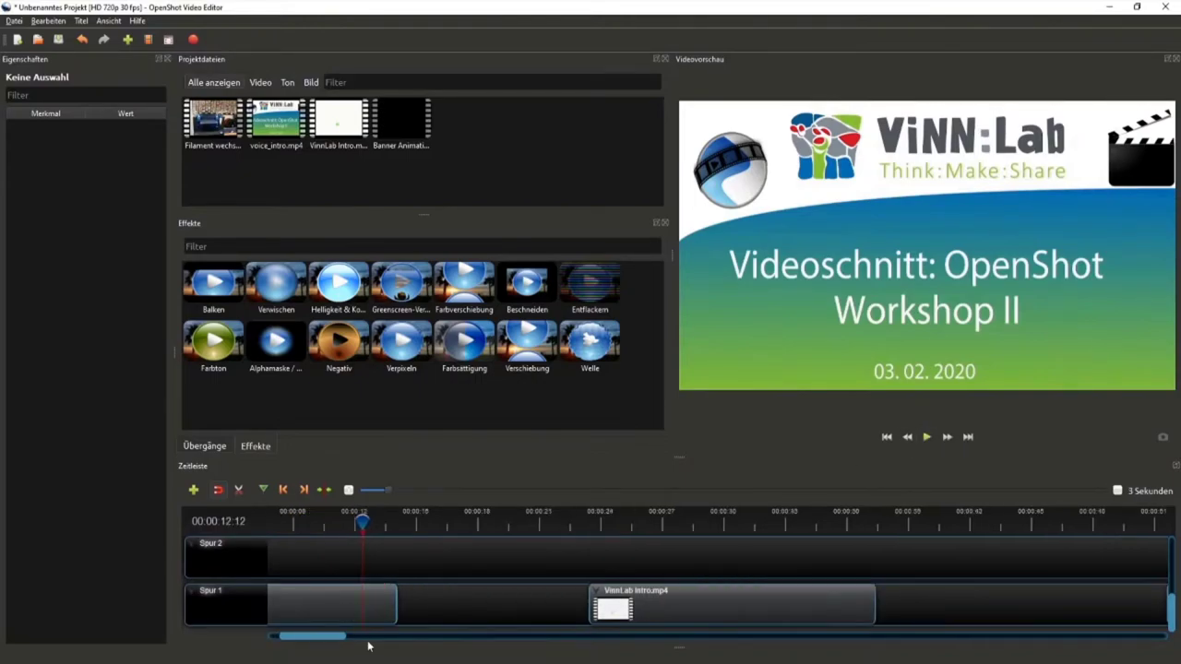
scroll(366, 623, up, 1)
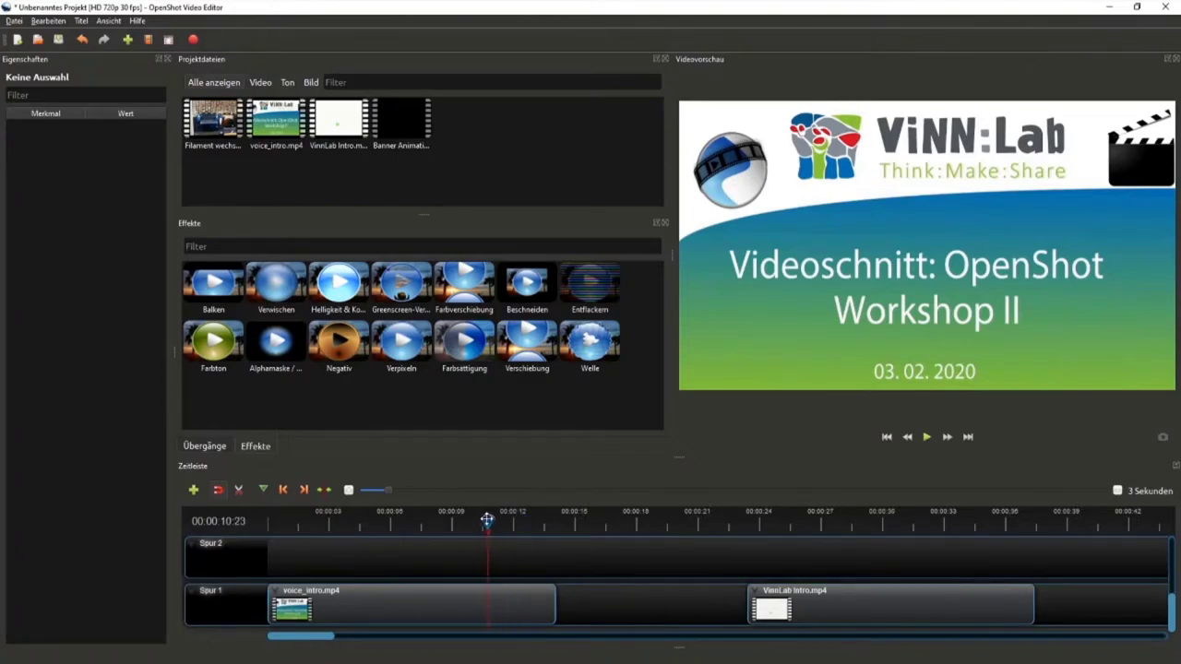
mouse_move(521, 521)
mouse_down()
mouse_move(424, 521)
mouse_move(461, 521)
mouse_up()
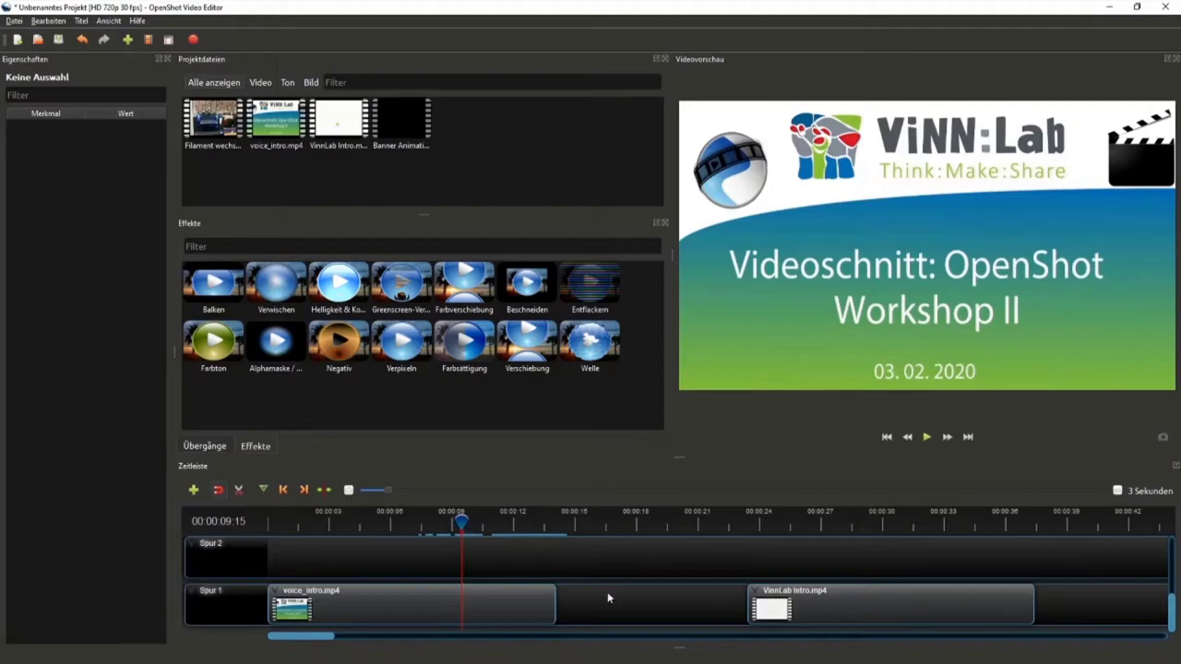
drag(460, 522, 406, 522)
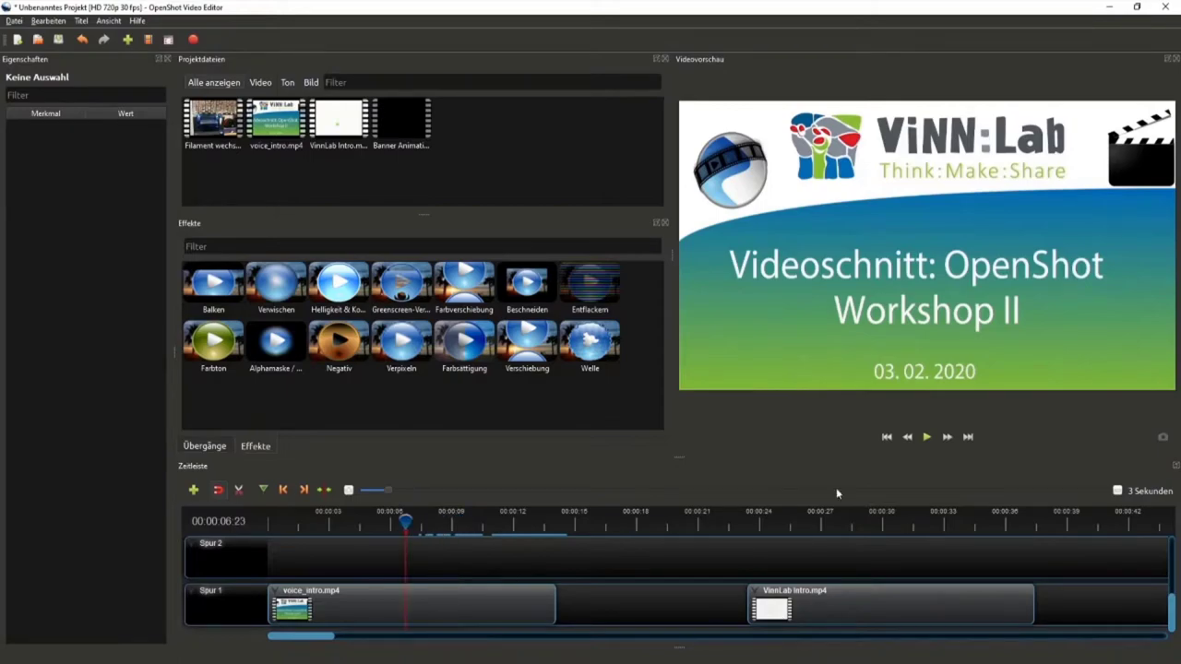
click(928, 439)
click(926, 439)
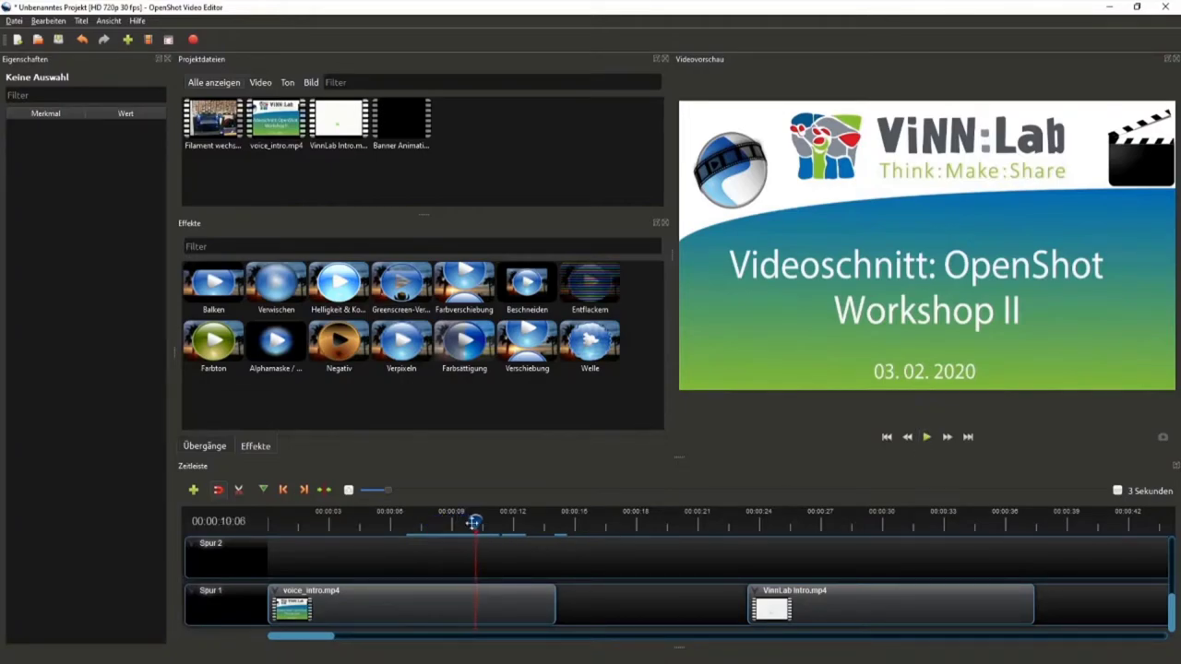
click(473, 522)
ctrl+scroll(456, 601, up, 2)
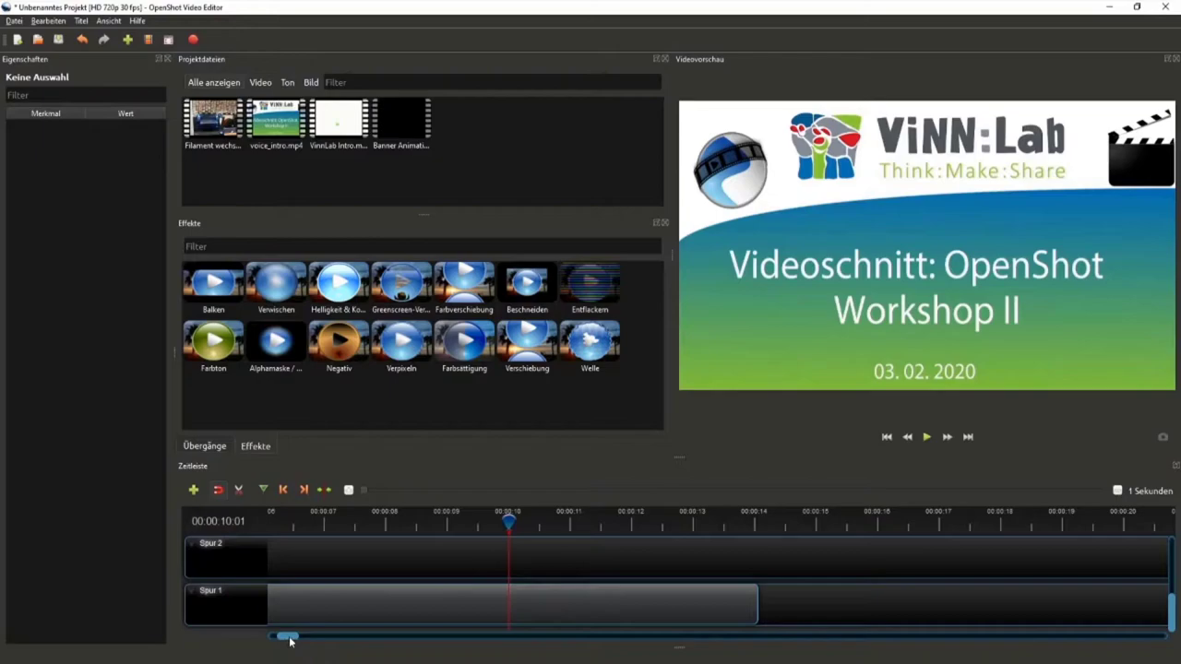
drag(288, 637, 284, 637)
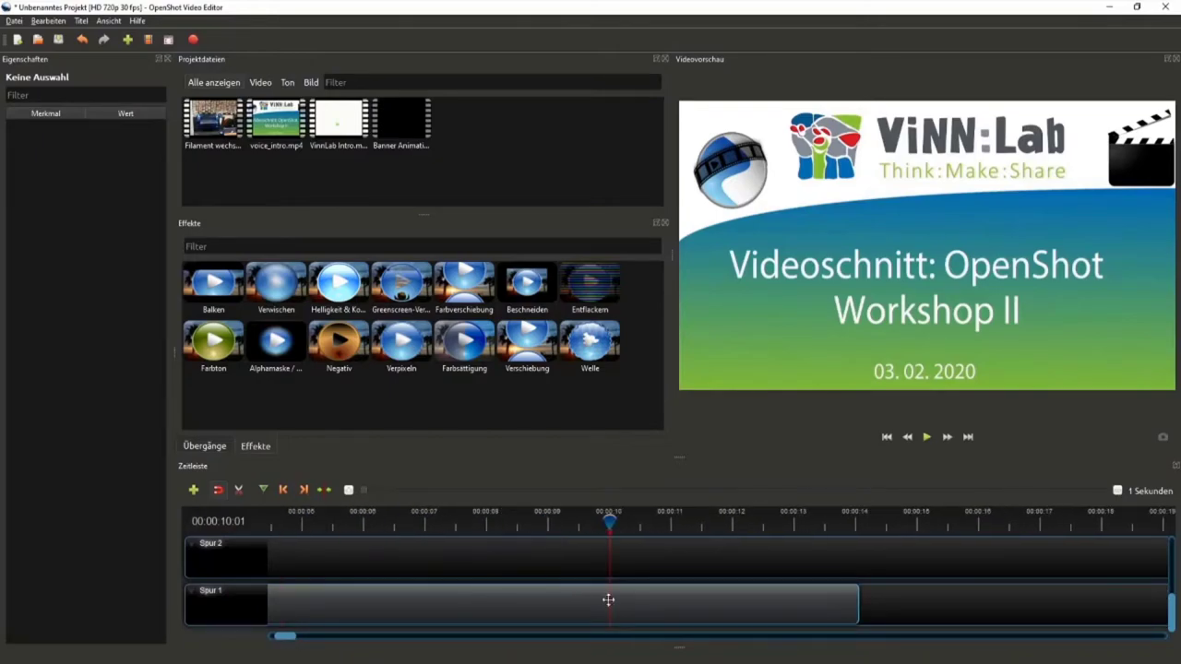
drag(609, 522, 566, 521)
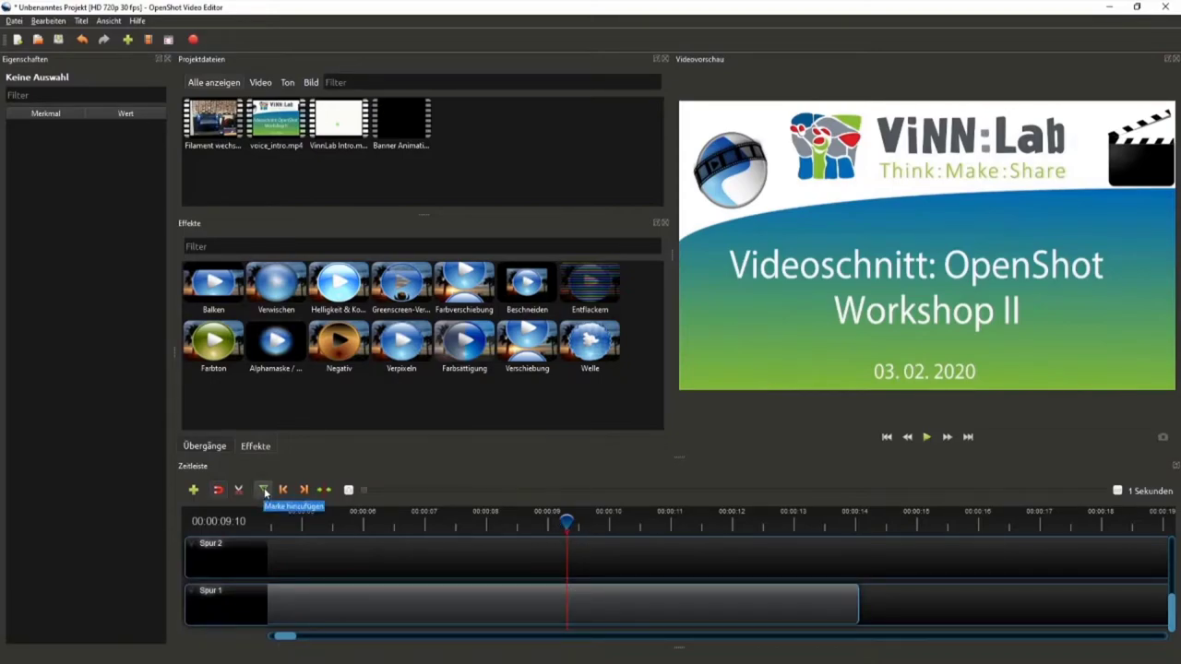
click(236, 491)
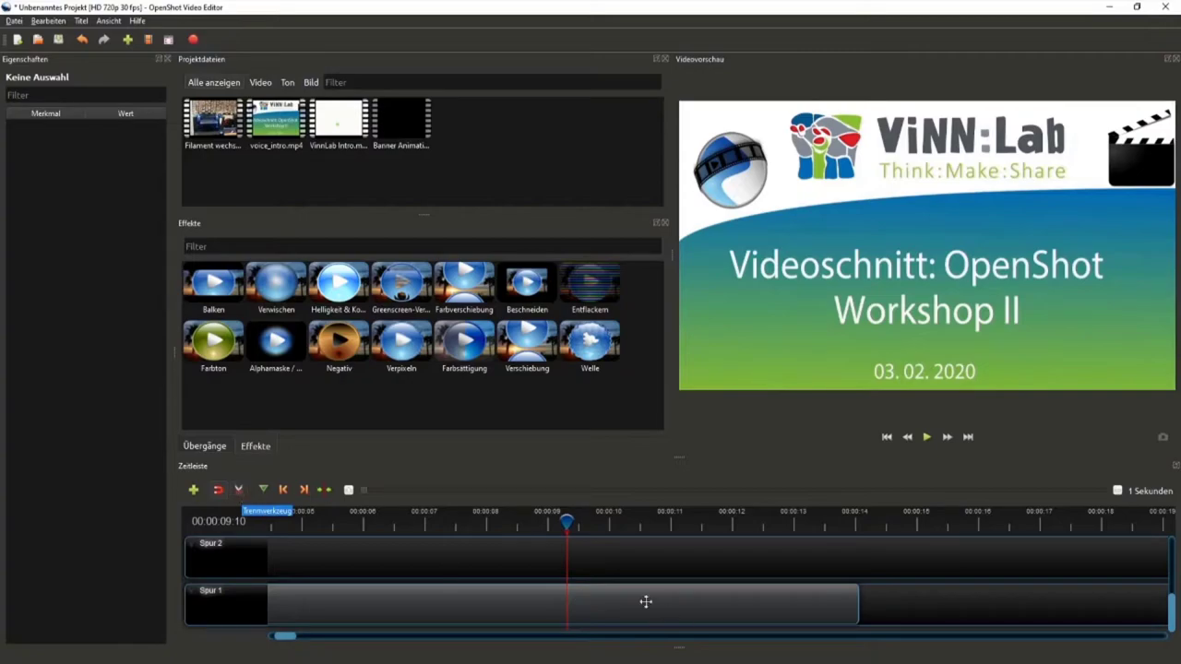
click(927, 439)
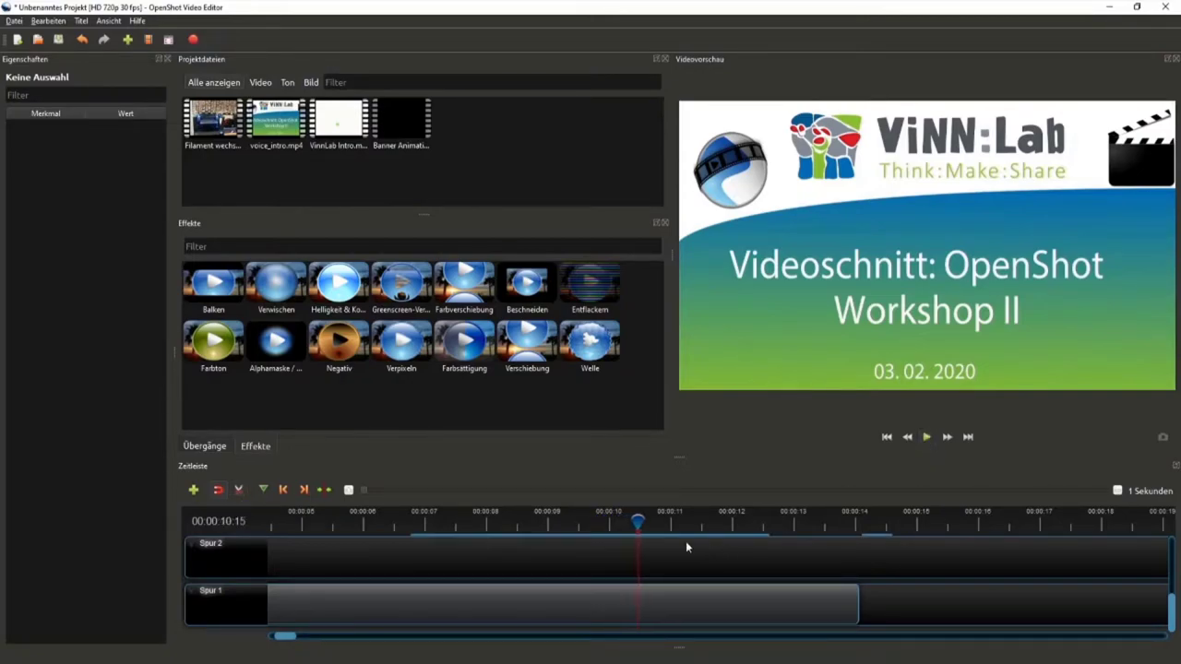
key(Left)
key(Left)
key(Left)
Split voice_intro at 00:00:10:05 with the Razor and move the later piece further right.
click(238, 490)
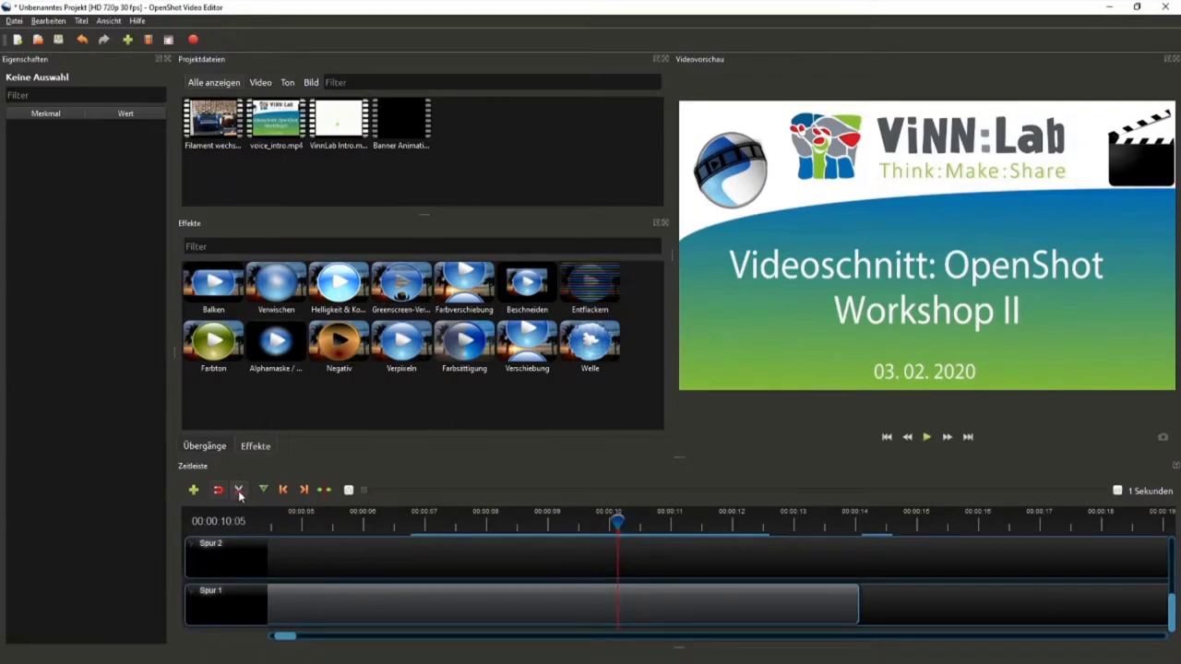
click(618, 605)
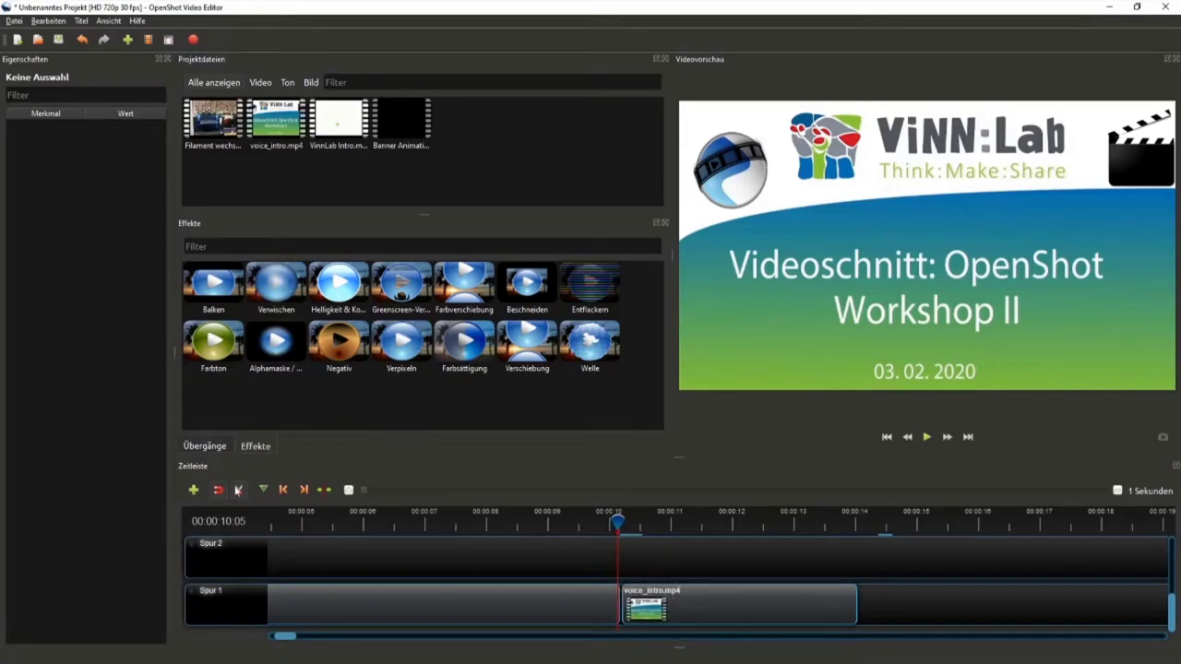
drag(672, 604, 756, 608)
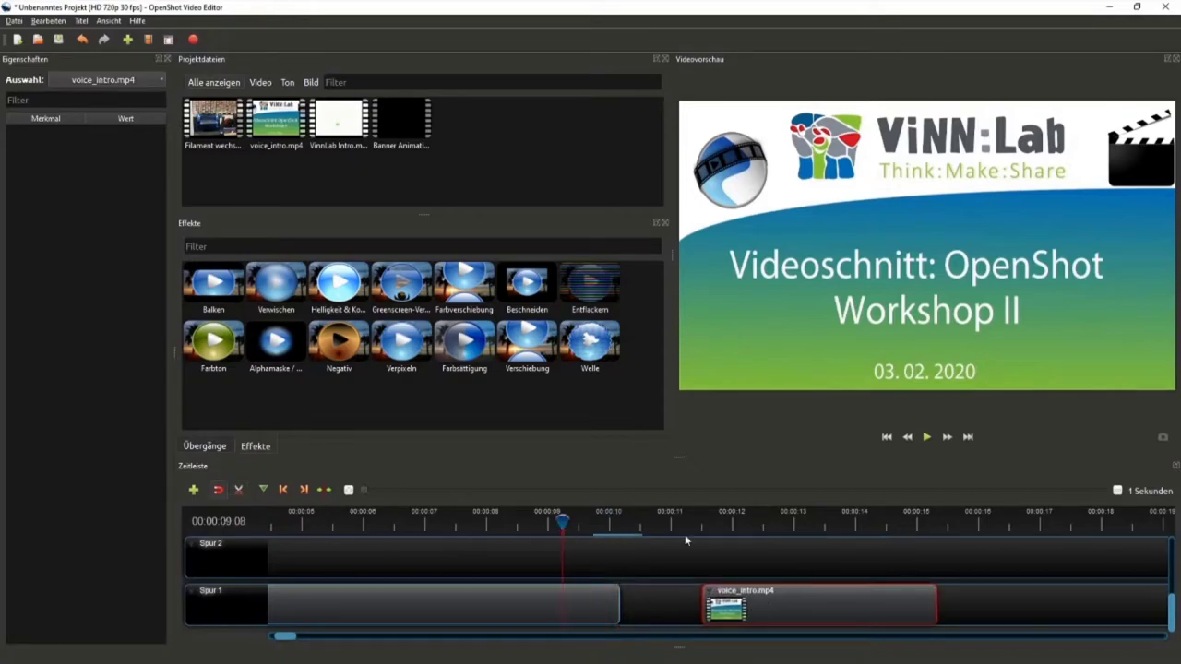
click(468, 560)
scroll(468, 560, down, 2)
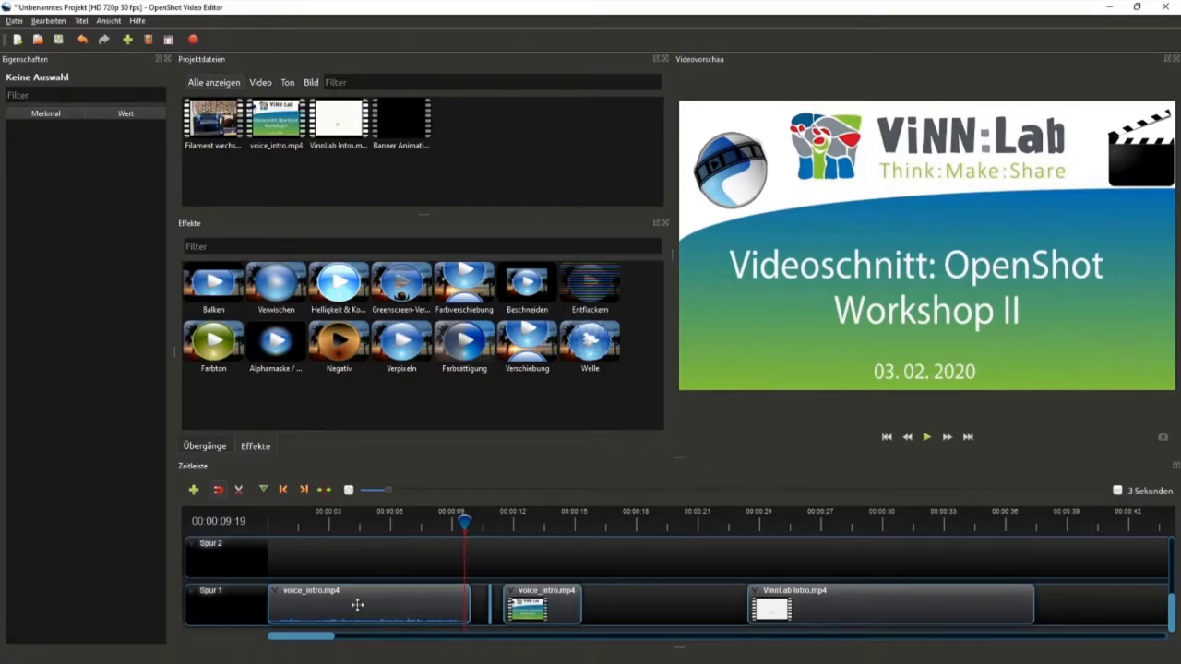
scroll(364, 582, up, 2)
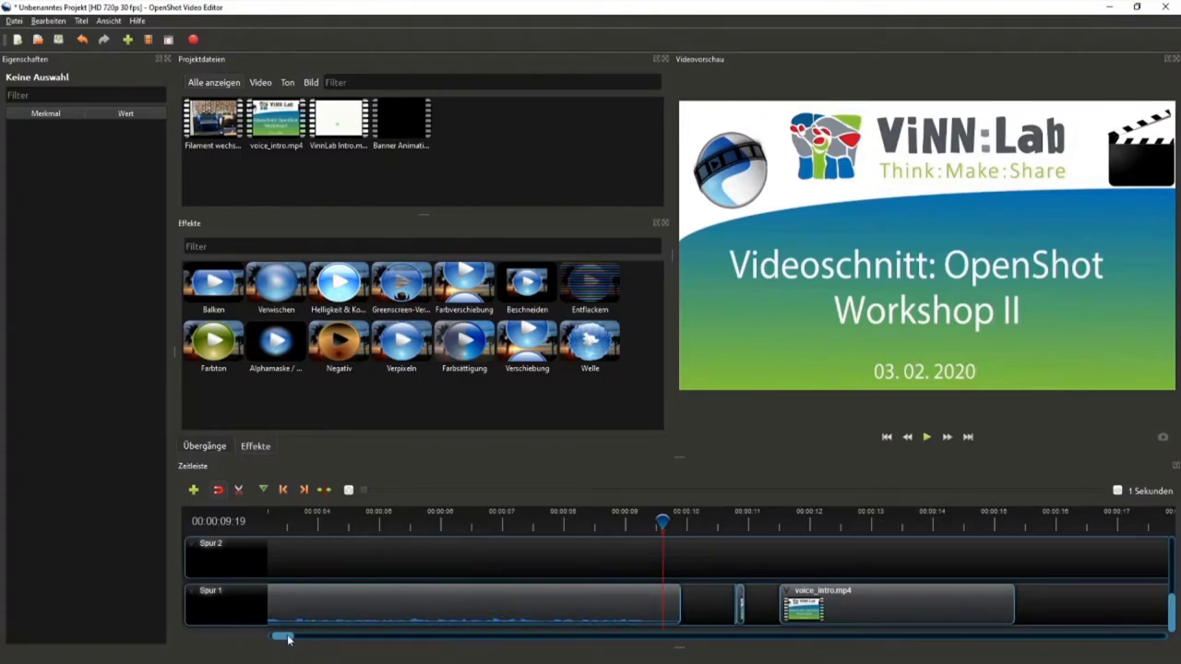
drag(288, 638, 274, 640)
Show voice_intro's audio waveform and scrub around the end of the voice intro near 9 seconds.
right_click(710, 603)
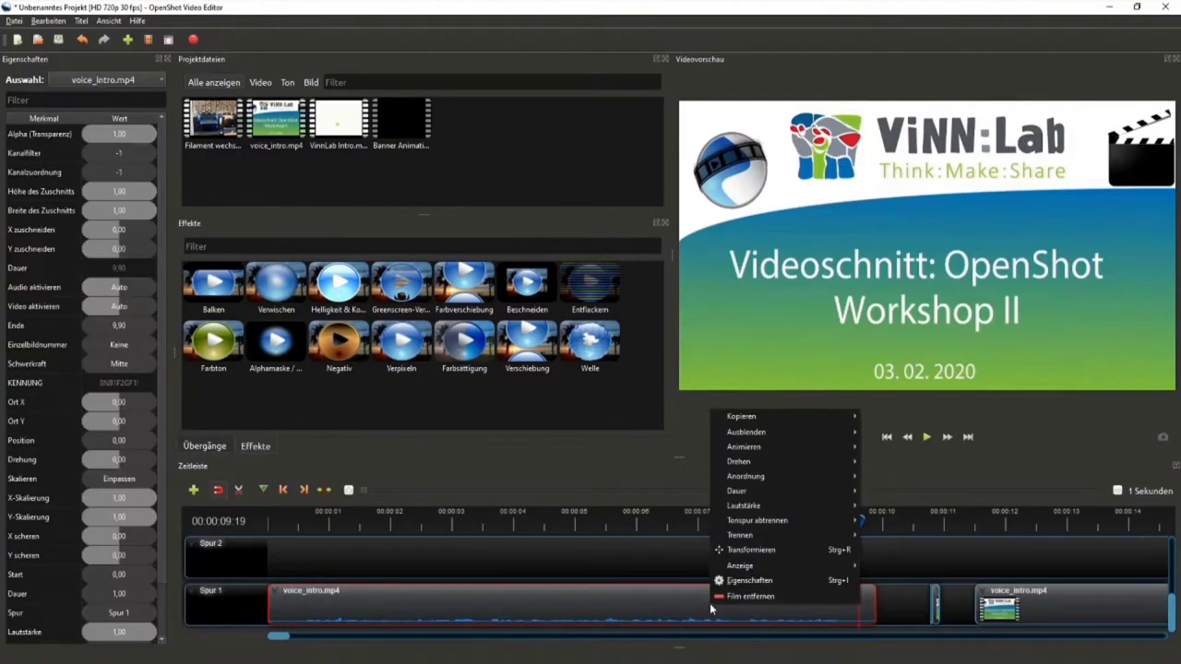
mouse_move(765, 566)
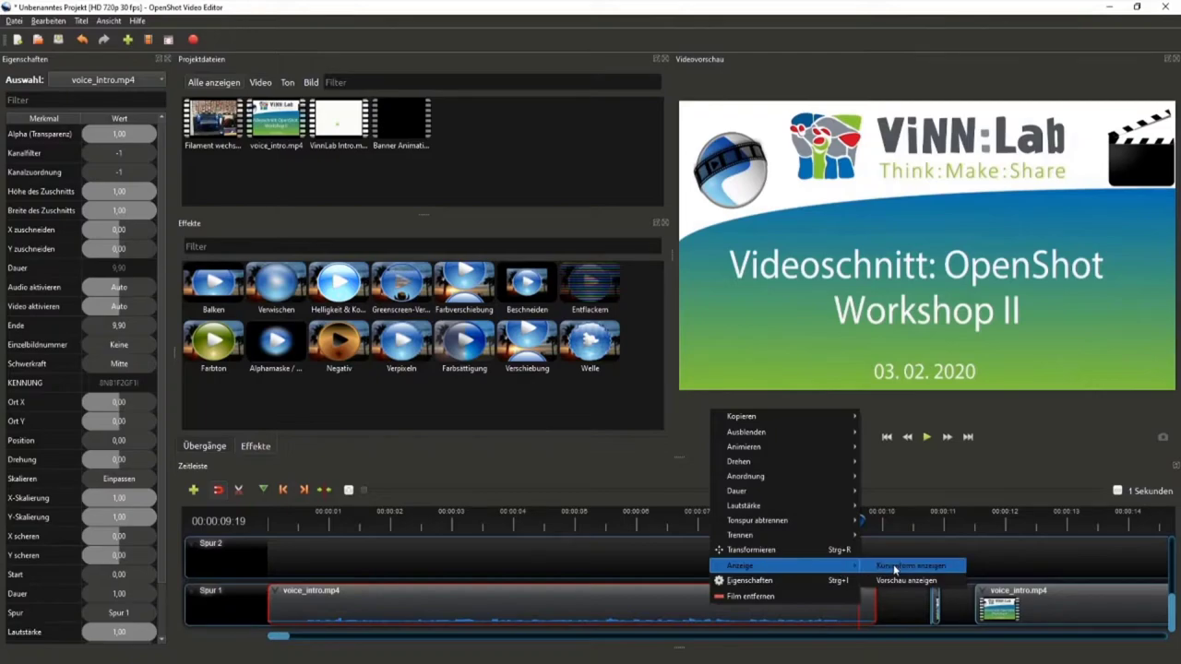
click(920, 543)
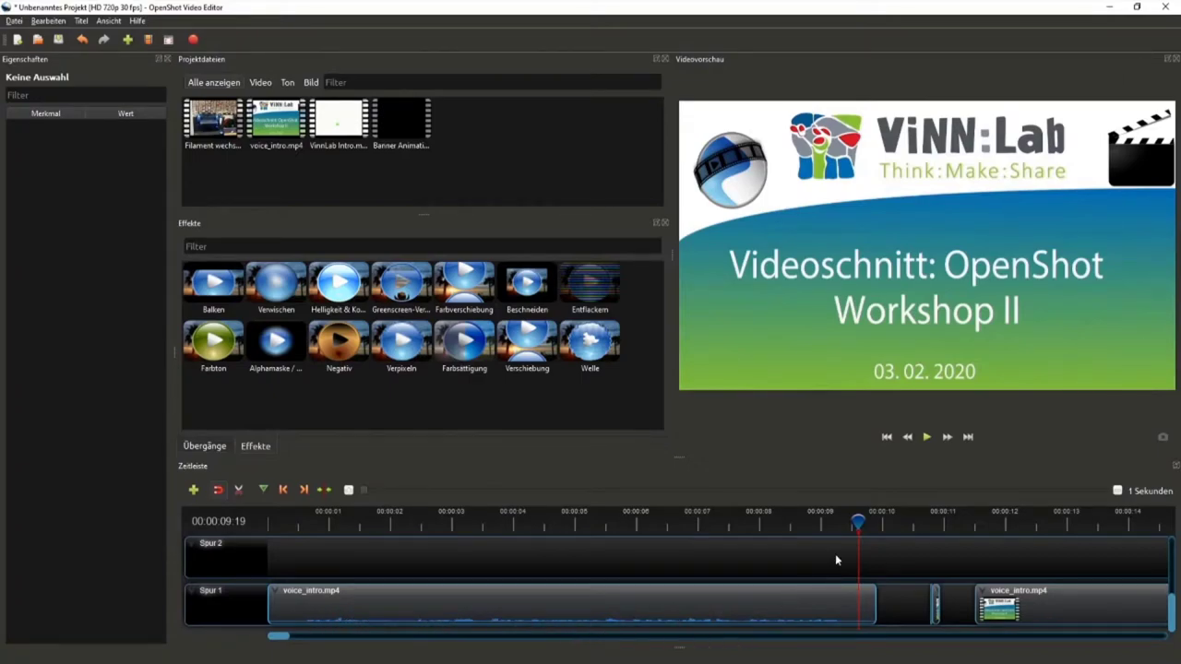
drag(859, 522, 821, 522)
mouse_move(820, 522)
mouse_down()
mouse_move(802, 523)
mouse_move(846, 522)
mouse_up()
Delete the tiny leftover voice_intro fragment and the unwanted later voice_intro piece.
ctrl+scroll(687, 579, down, 2)
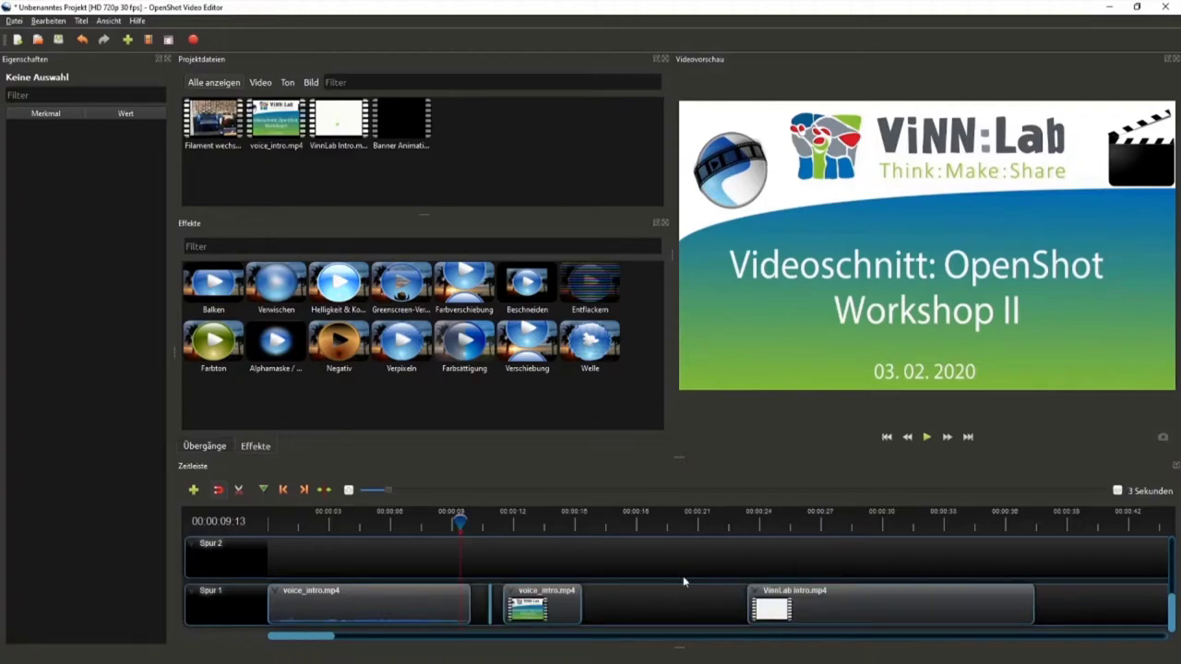
click(489, 605)
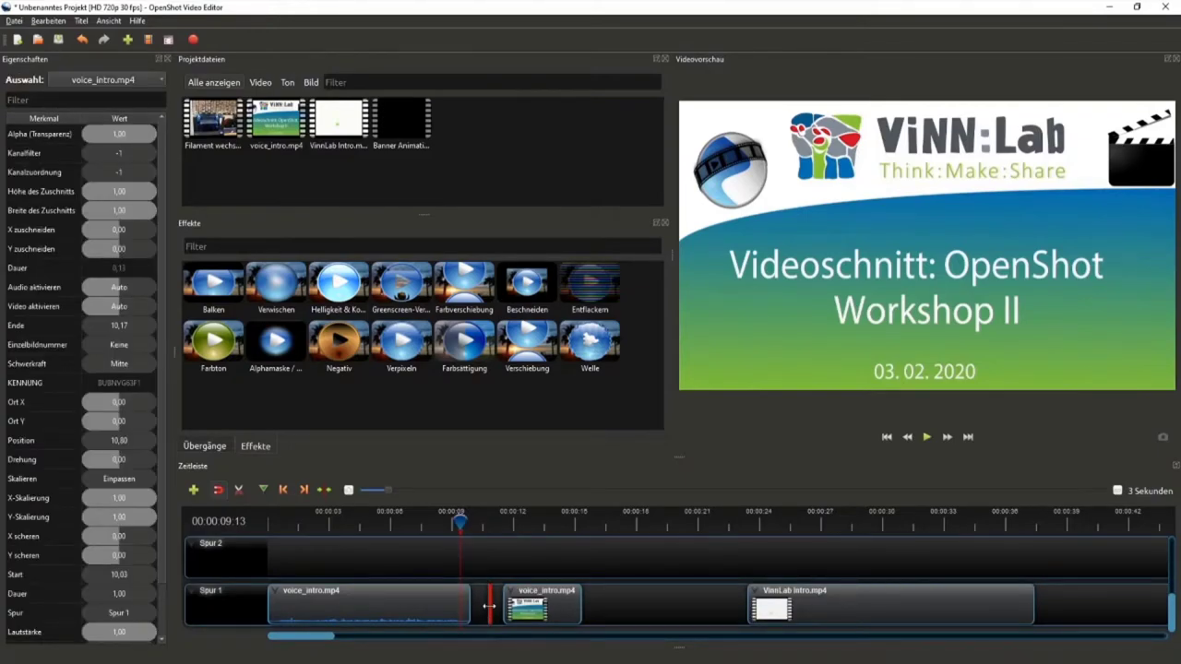
key(Delete)
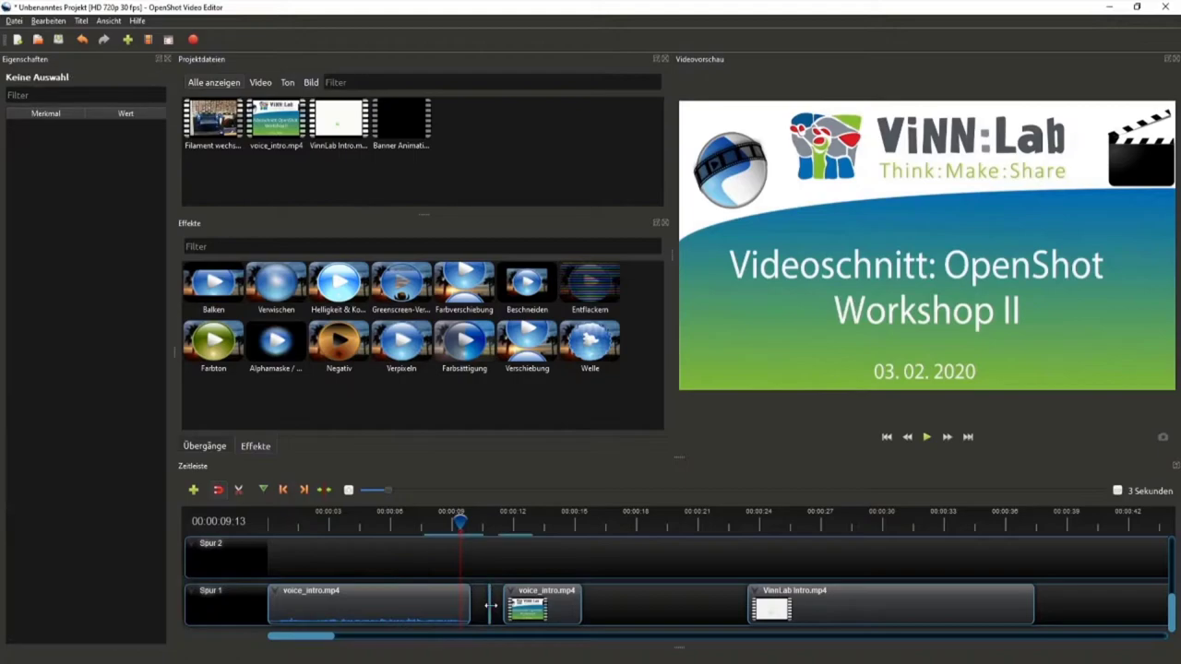
click(519, 605)
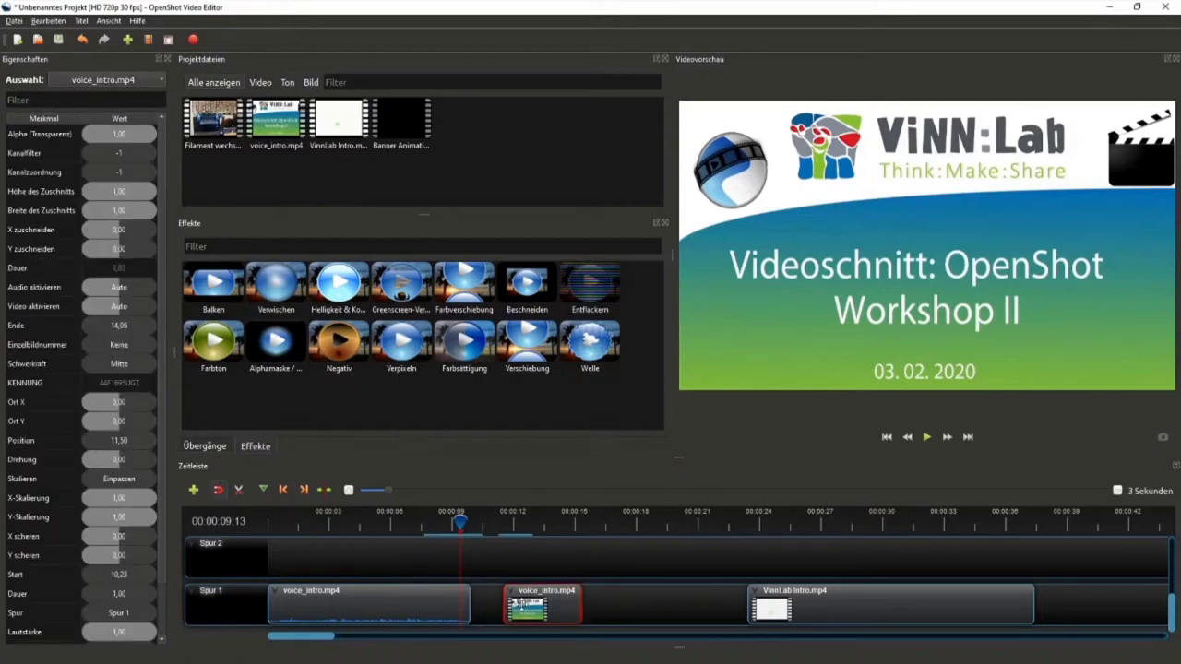
key(Delete)
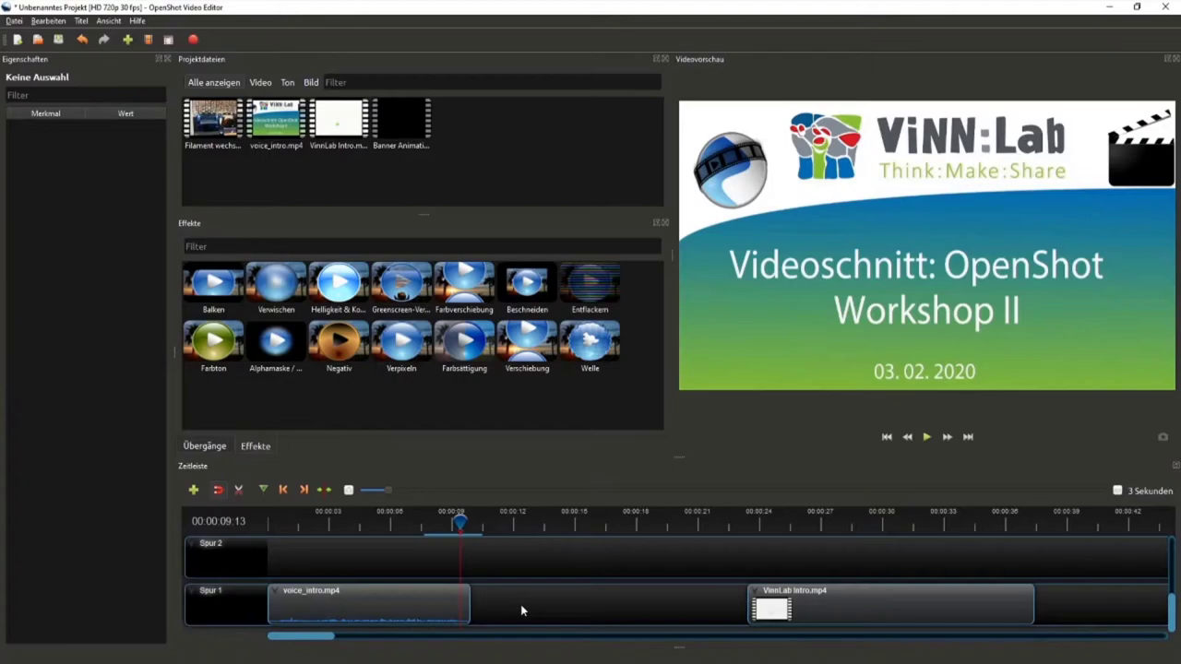
Slide the VinnLab Intro clip left so it sits directly after voice_intro.
mouse_move(455, 533)
mouse_down()
mouse_move(359, 540)
mouse_move(444, 522)
mouse_up()
scroll(580, 590, down, 2)
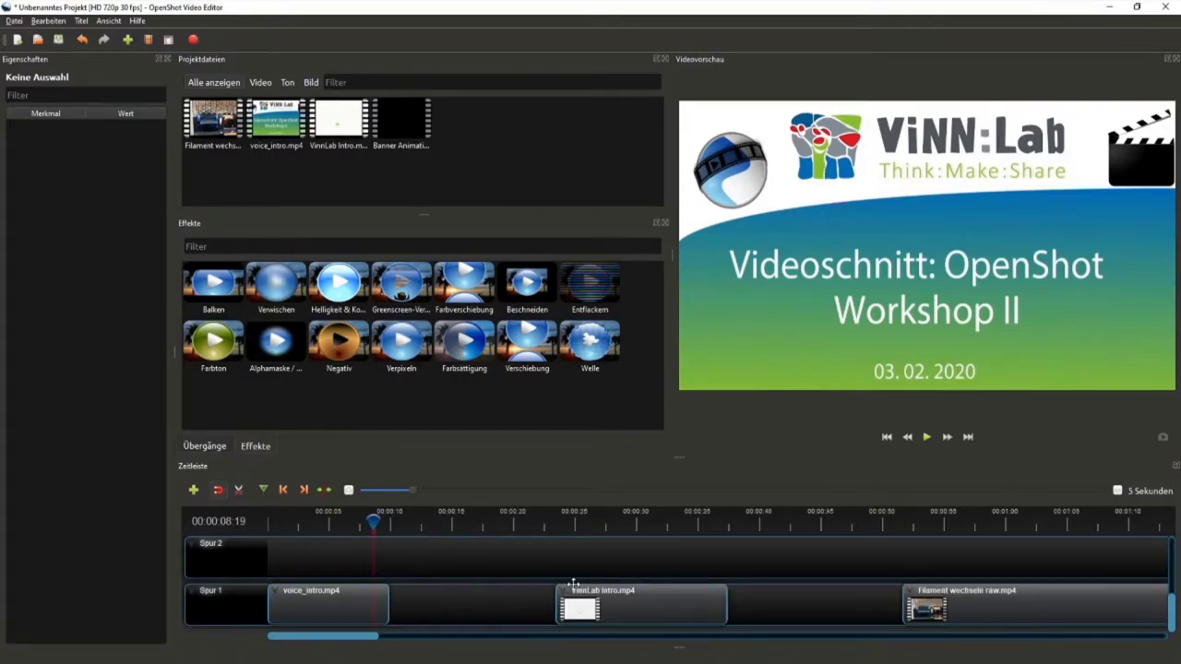
click(582, 607)
drag(581, 607, 425, 607)
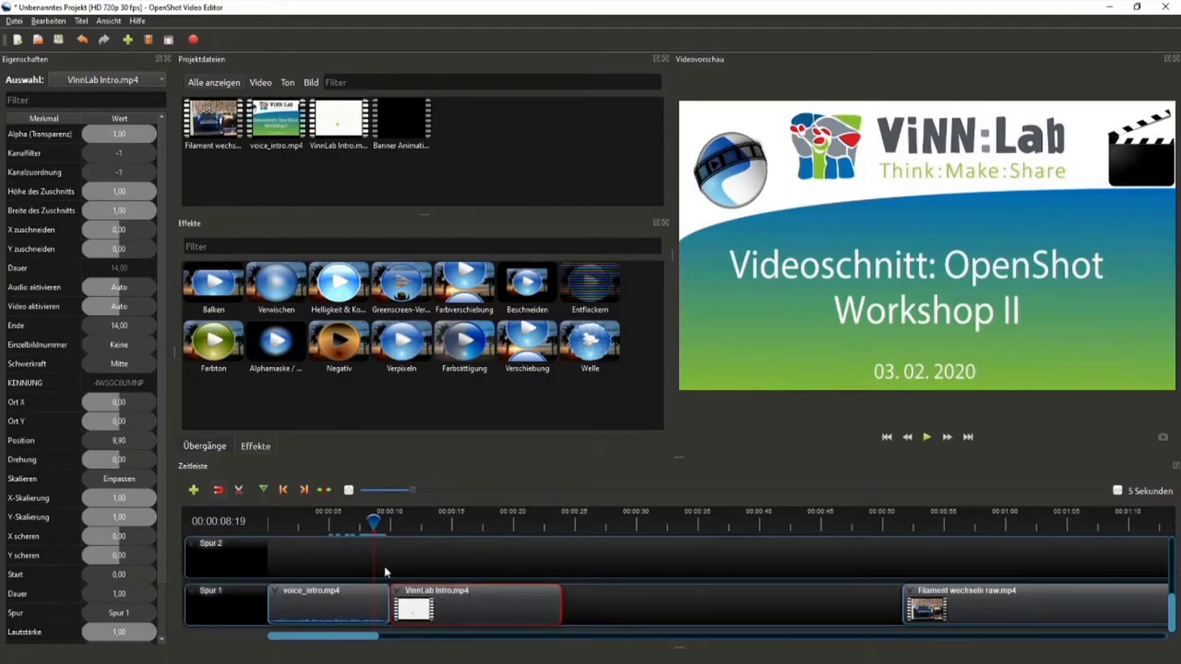
Play the joined intro clips from the start of the timeline, then stop playback.
drag(371, 523, 267, 528)
click(925, 438)
click(628, 564)
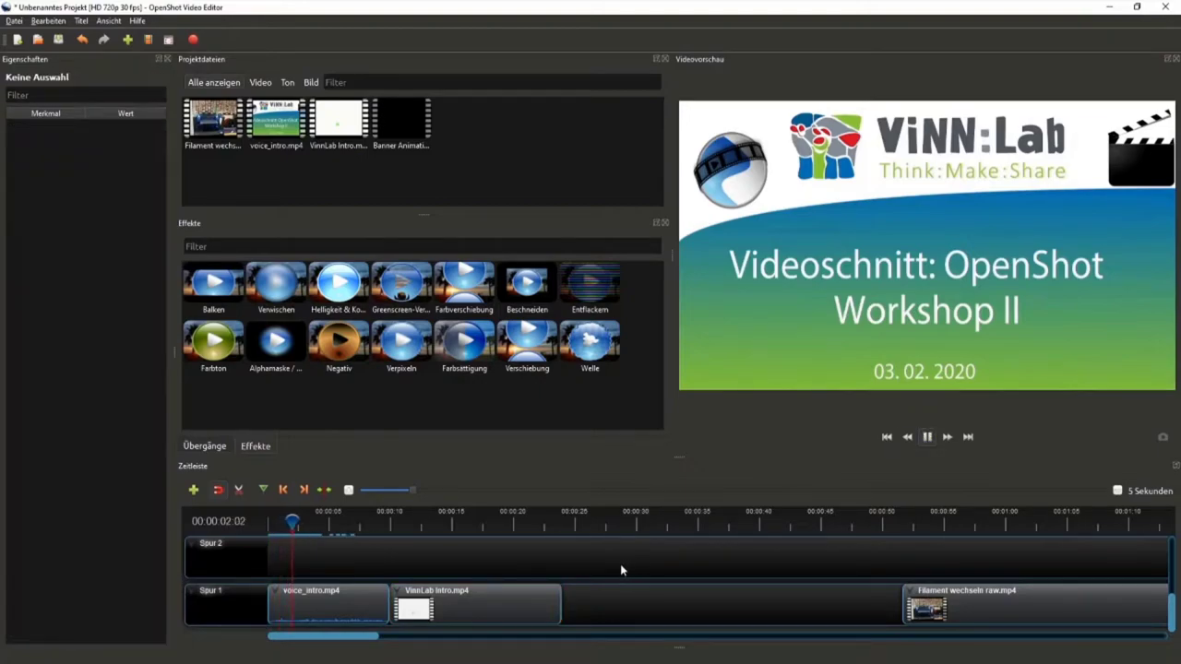
scroll(620, 563, down, 1)
scroll(350, 609, up, 1)
drag(322, 644, 315, 643)
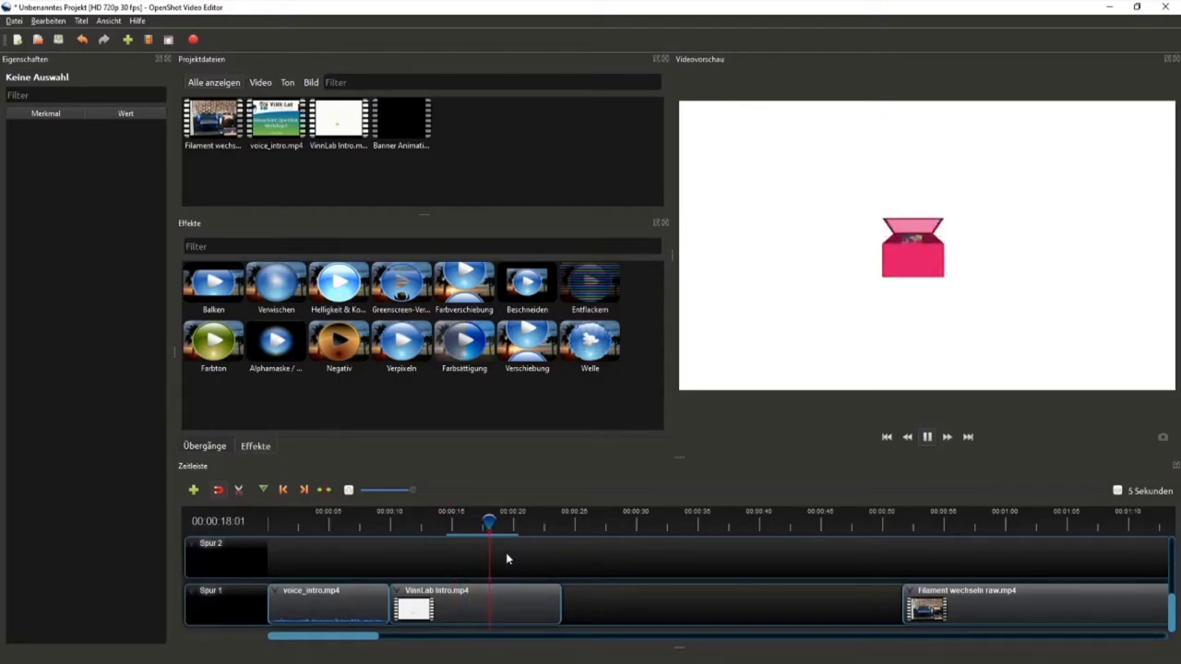
scroll(505, 553, down, 1)
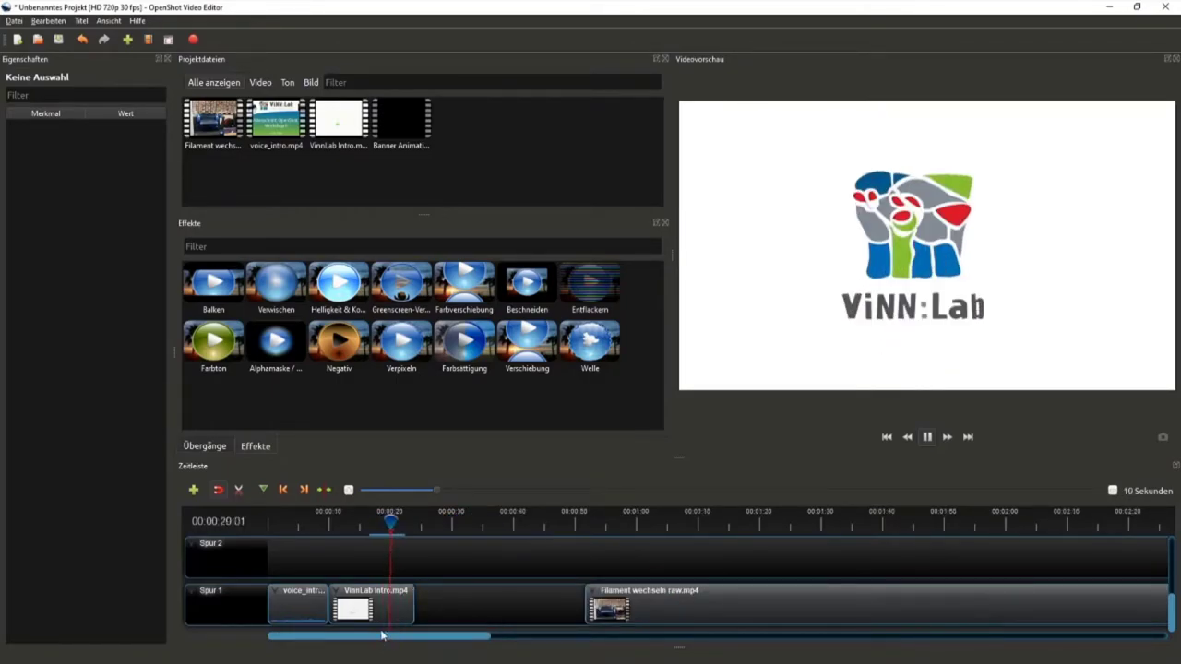
click(927, 437)
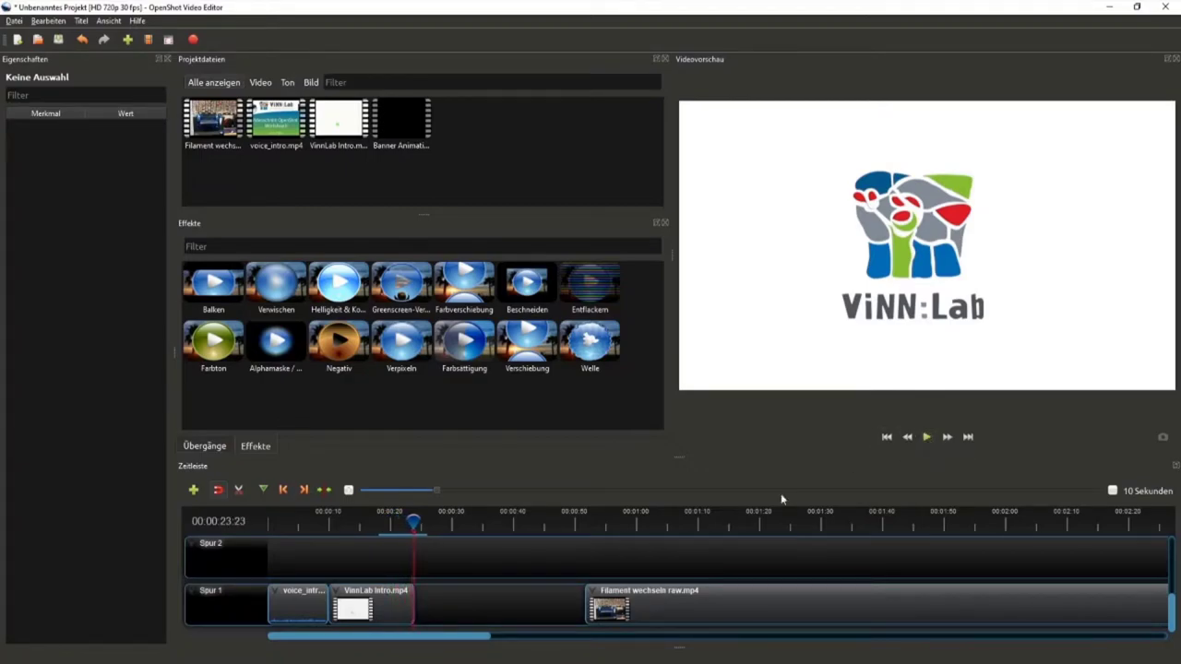
Return the playhead to about 9 seconds to review the intro join.
scroll(425, 601, up, 2)
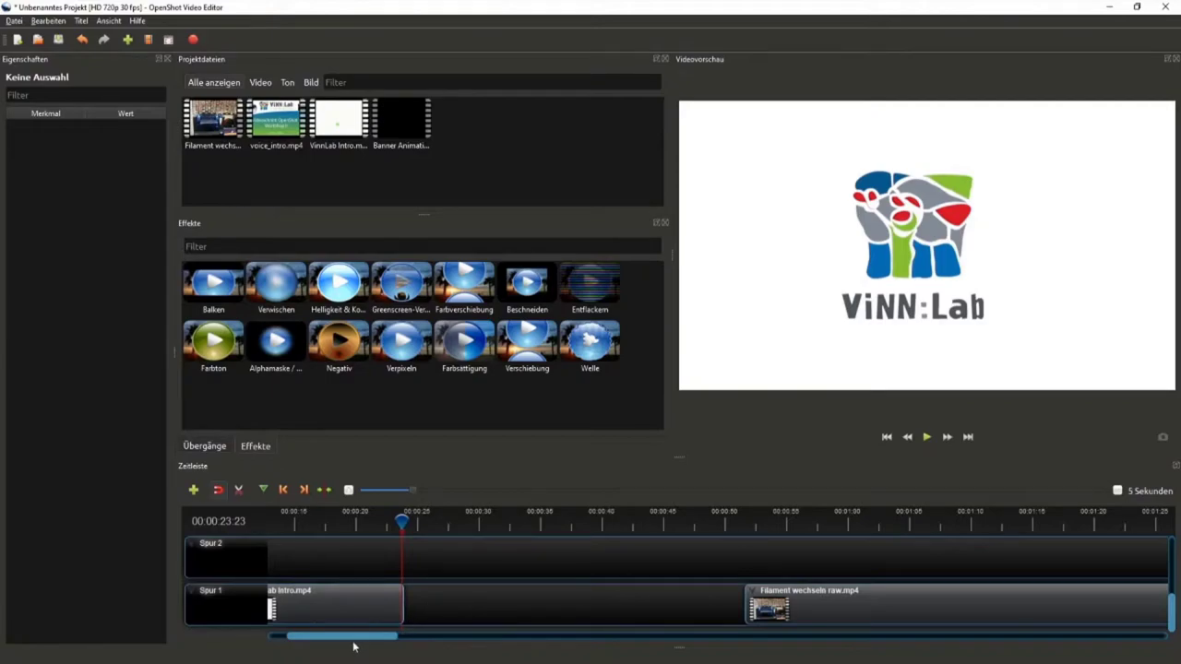
drag(307, 639, 258, 639)
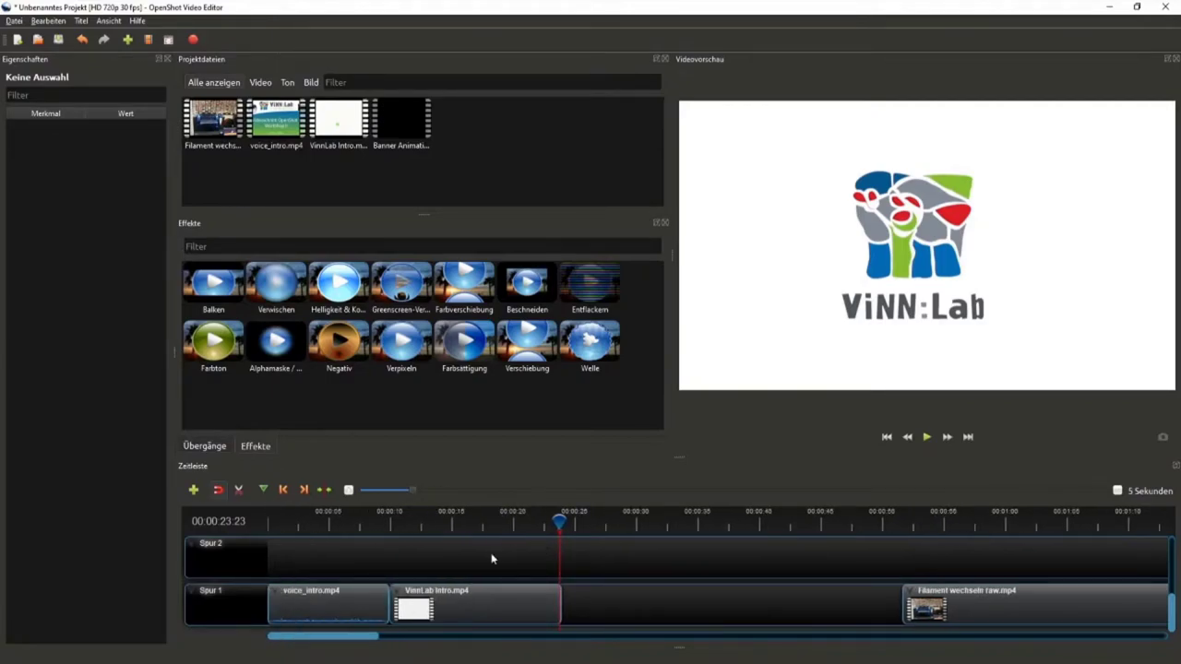
scroll(491, 558, up, 3)
scroll(343, 610, down, 2)
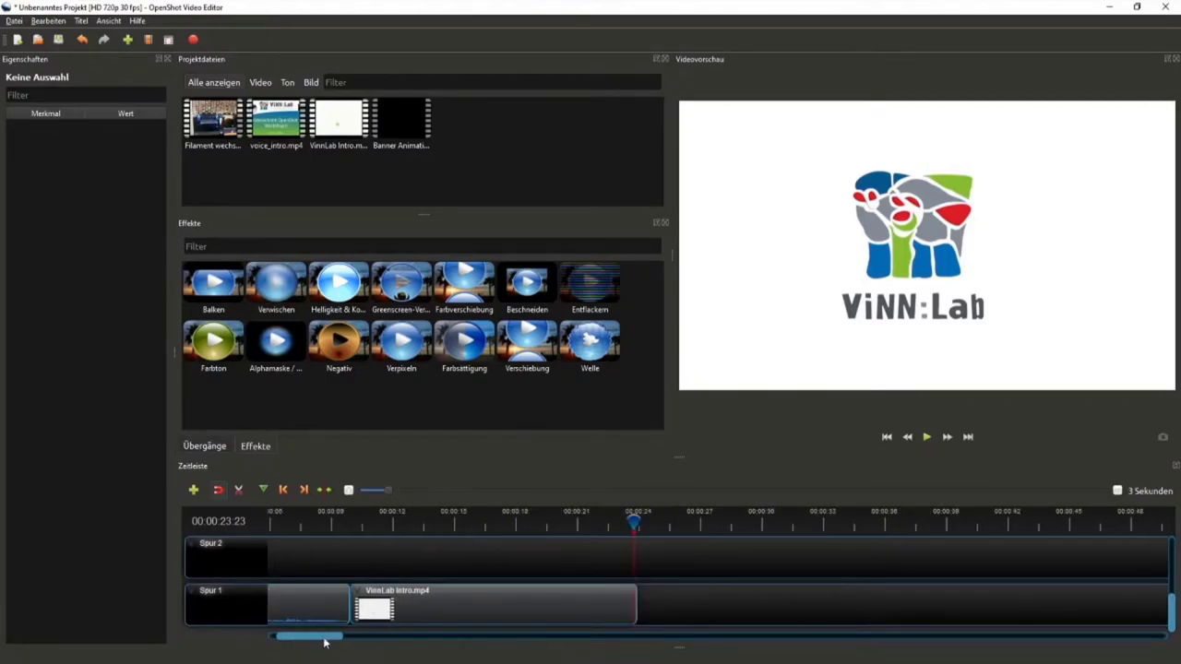
mouse_move(752, 544)
mouse_down()
mouse_move(450, 523)
mouse_move(446, 534)
mouse_up()
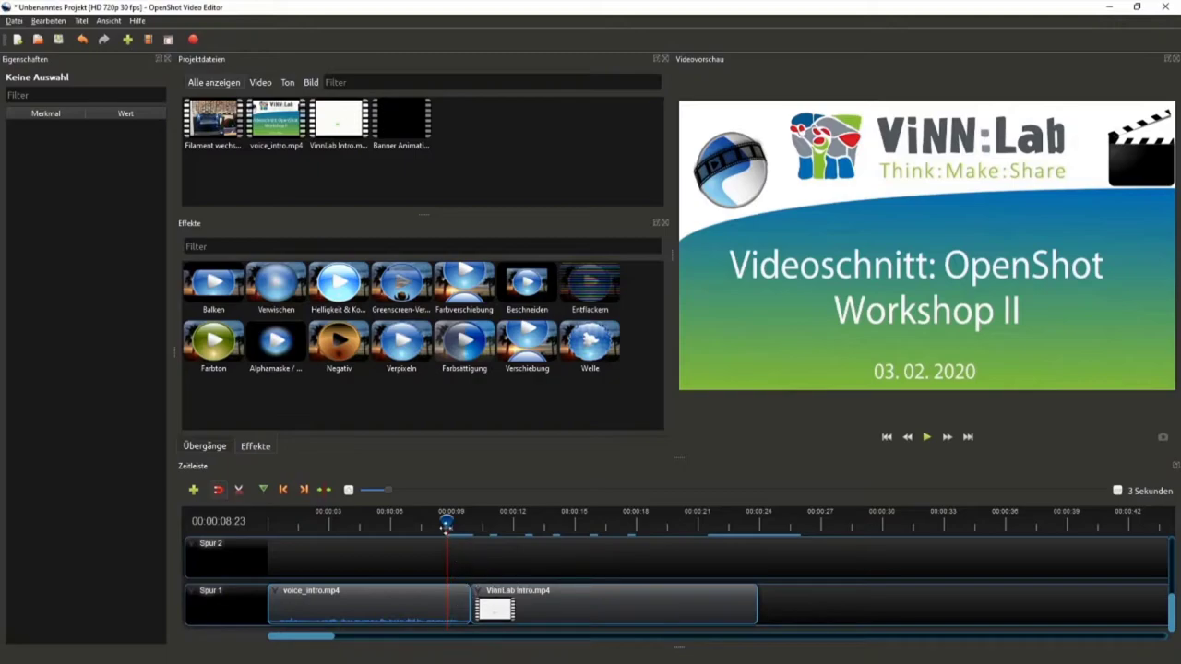
scroll(480, 570, down, 1)
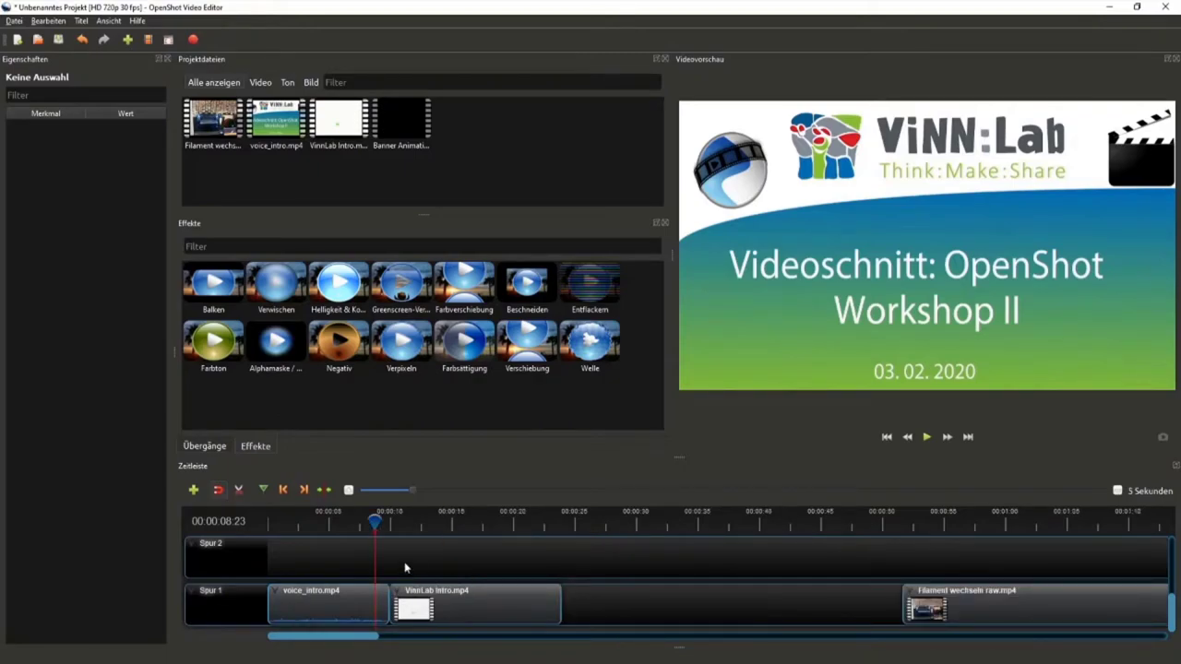
scroll(406, 590, down, 1)
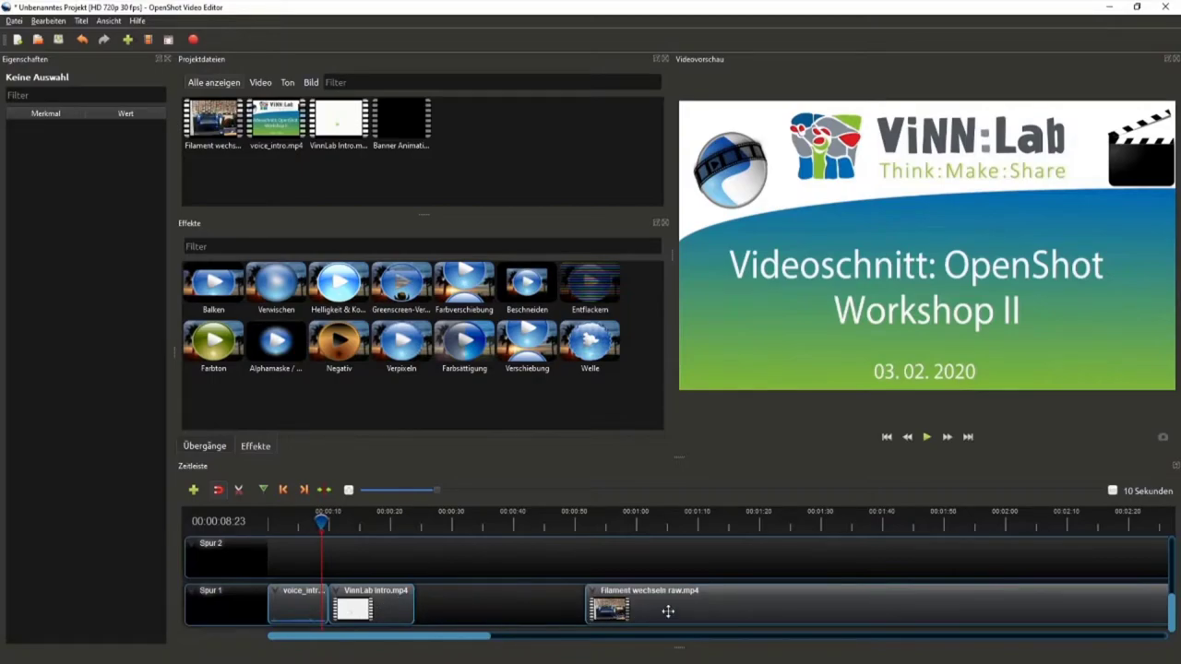
Butt Filament wechseln raw.mp4 against VinnLab Intro at 23.90 and show its audio waveform.
drag(667, 610, 498, 608)
right_click(515, 601)
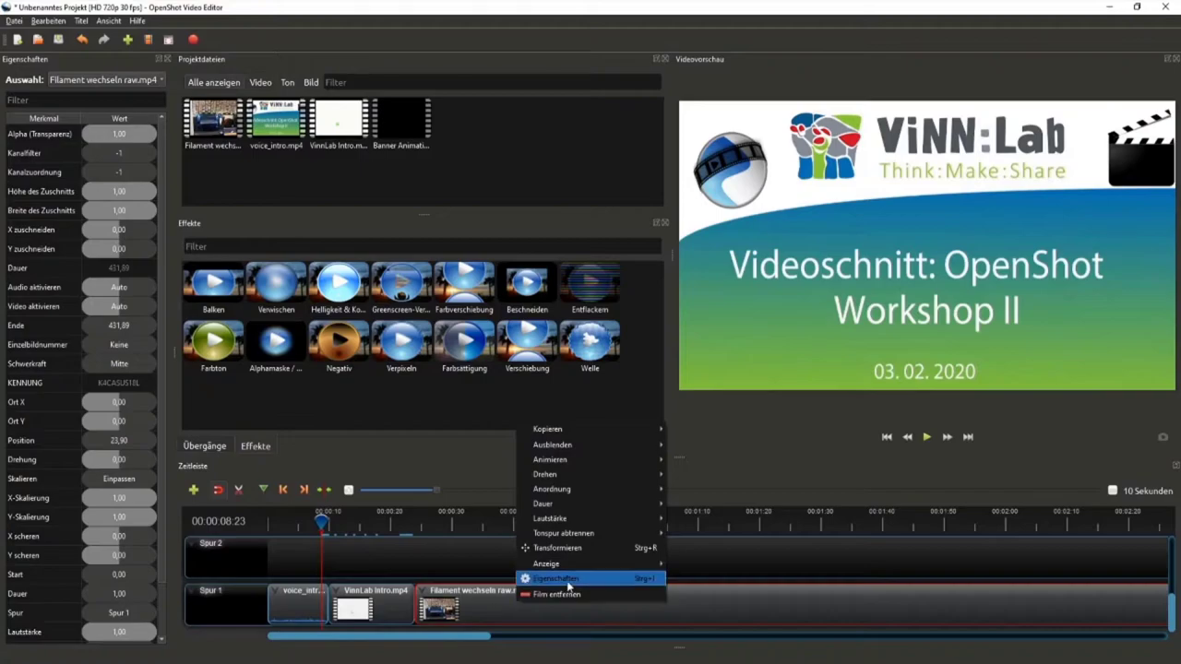
mouse_move(589, 563)
click(676, 564)
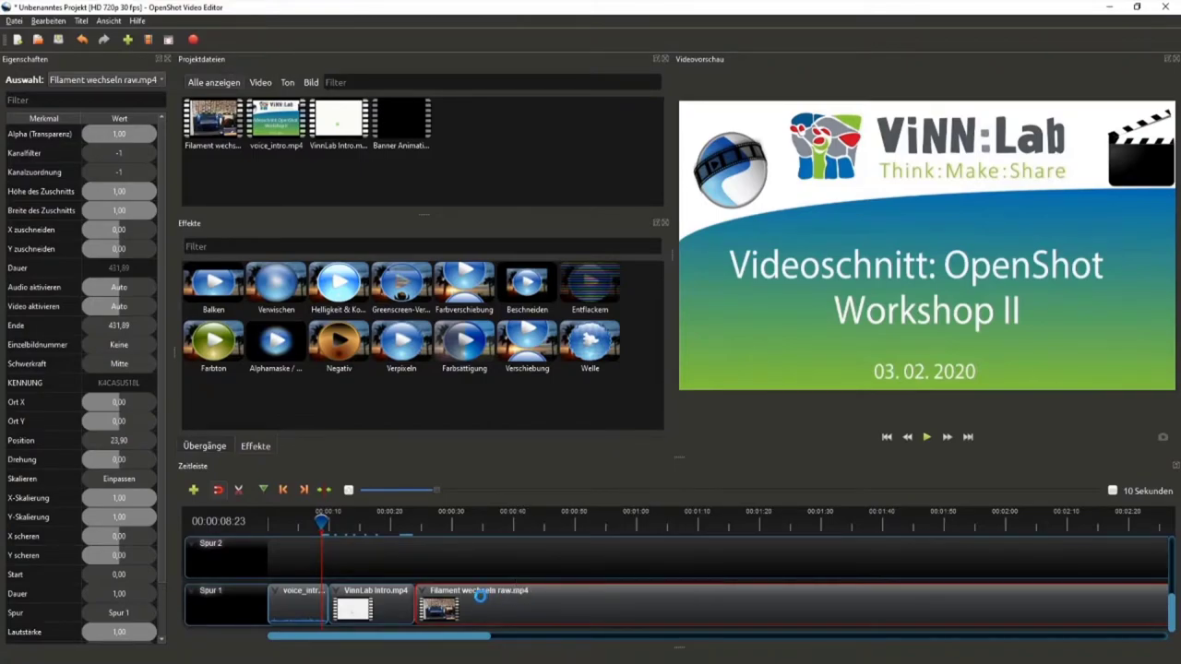
scroll(466, 613, down, 1)
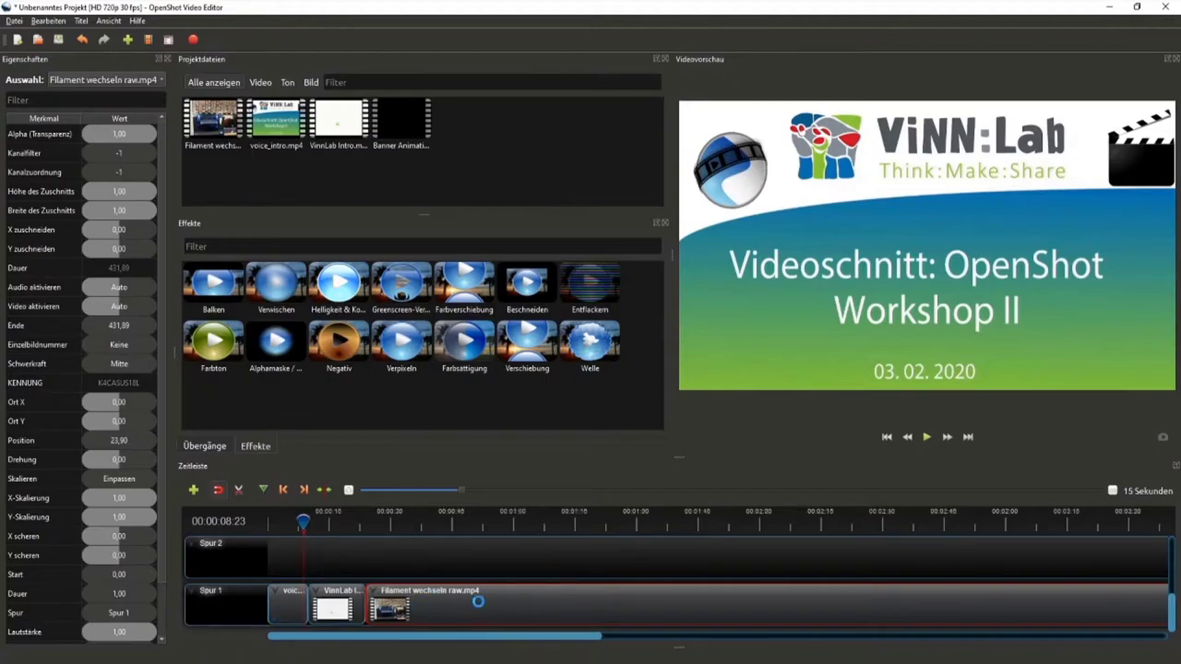
scroll(400, 587, down, 1)
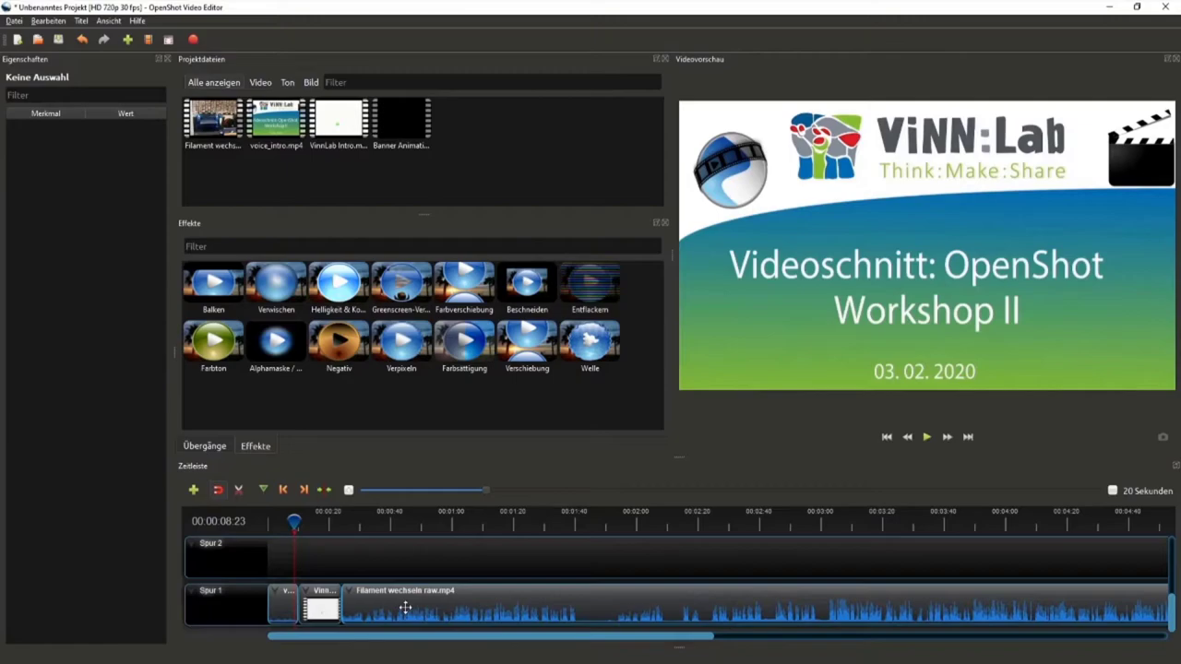
scroll(334, 625, down, 1)
scroll(367, 584, down, 1)
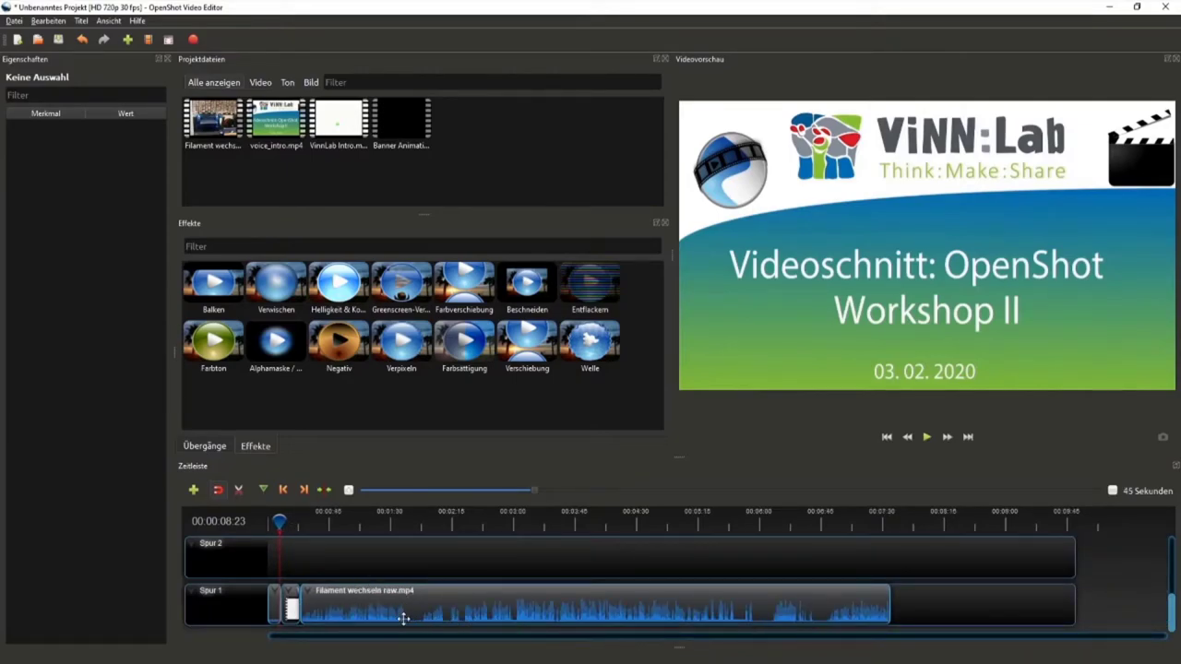
drag(282, 524, 300, 524)
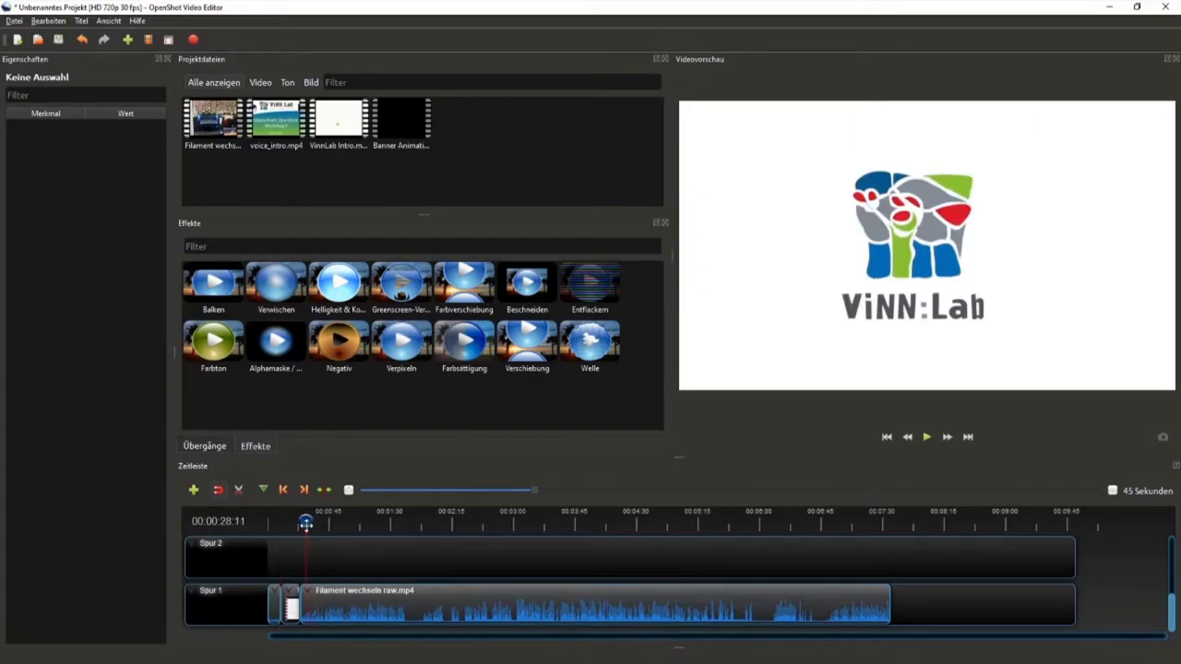
scroll(338, 601, up, 2)
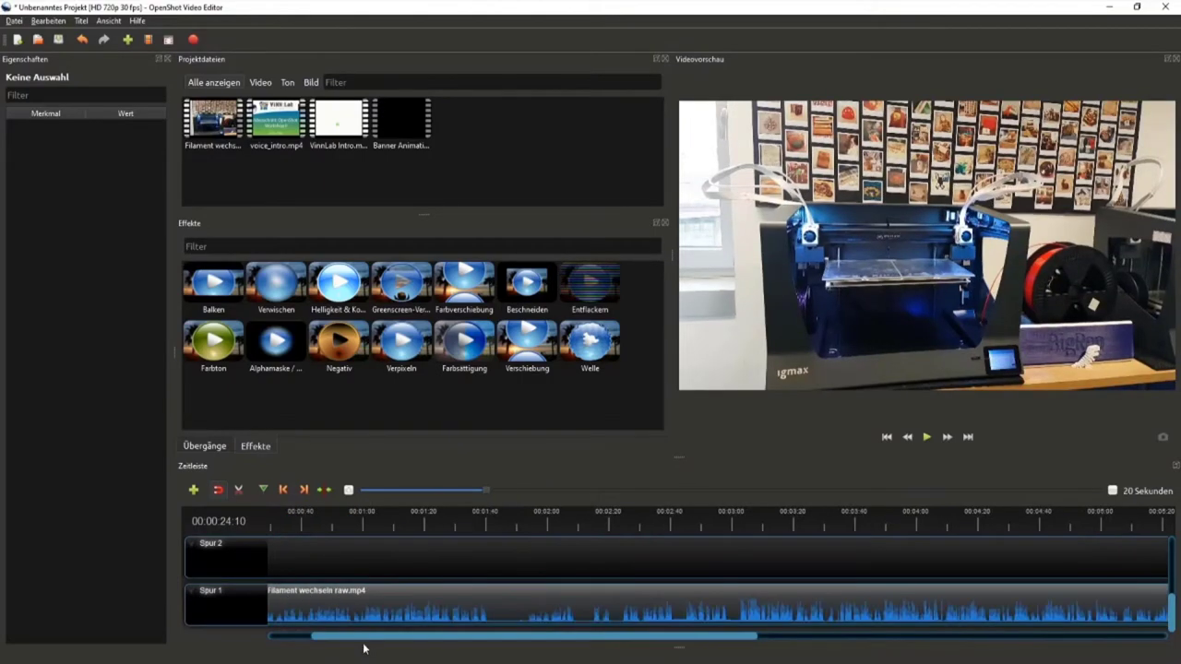
drag(361, 636, 309, 635)
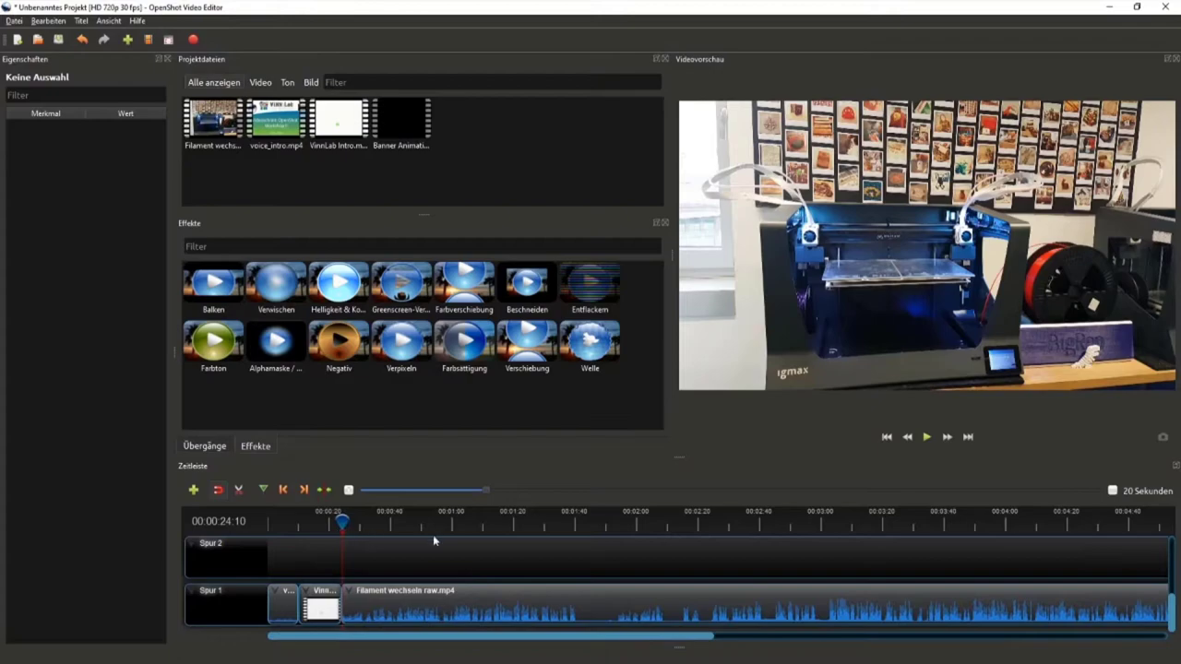
click(927, 437)
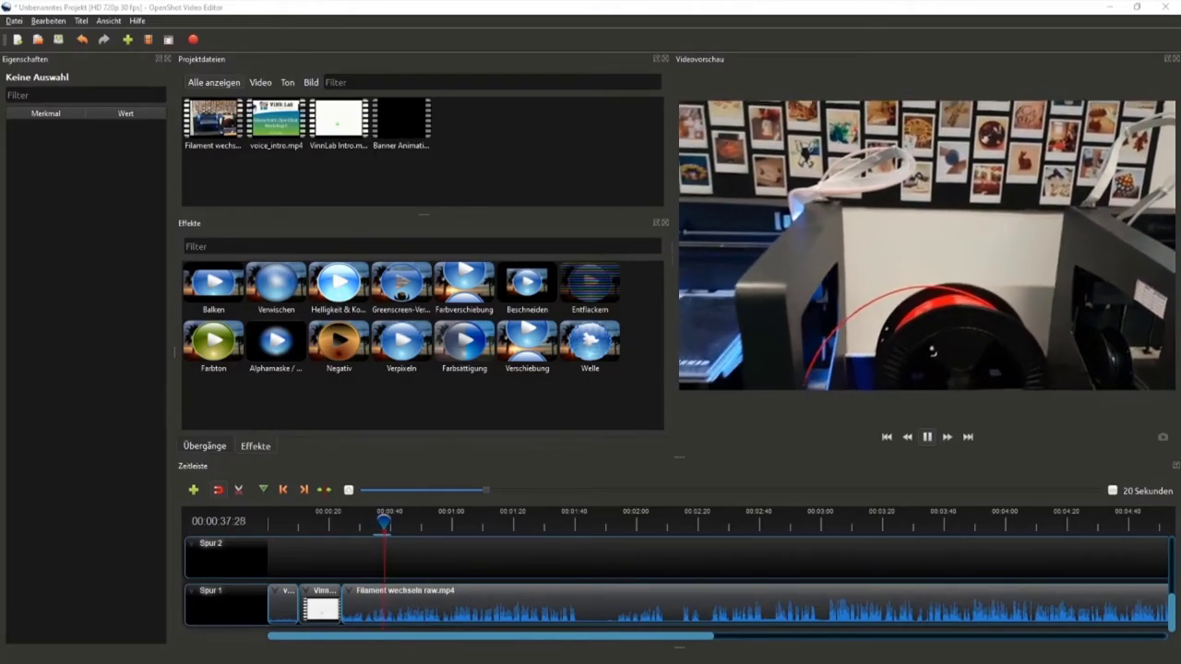
click(928, 438)
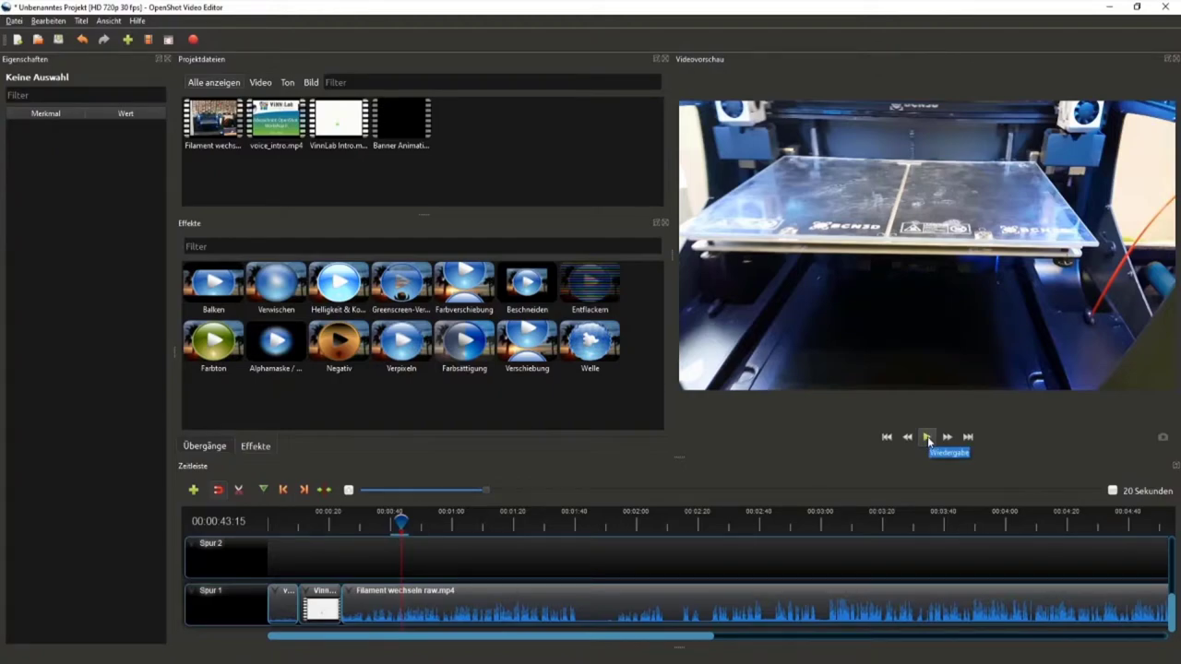
click(927, 437)
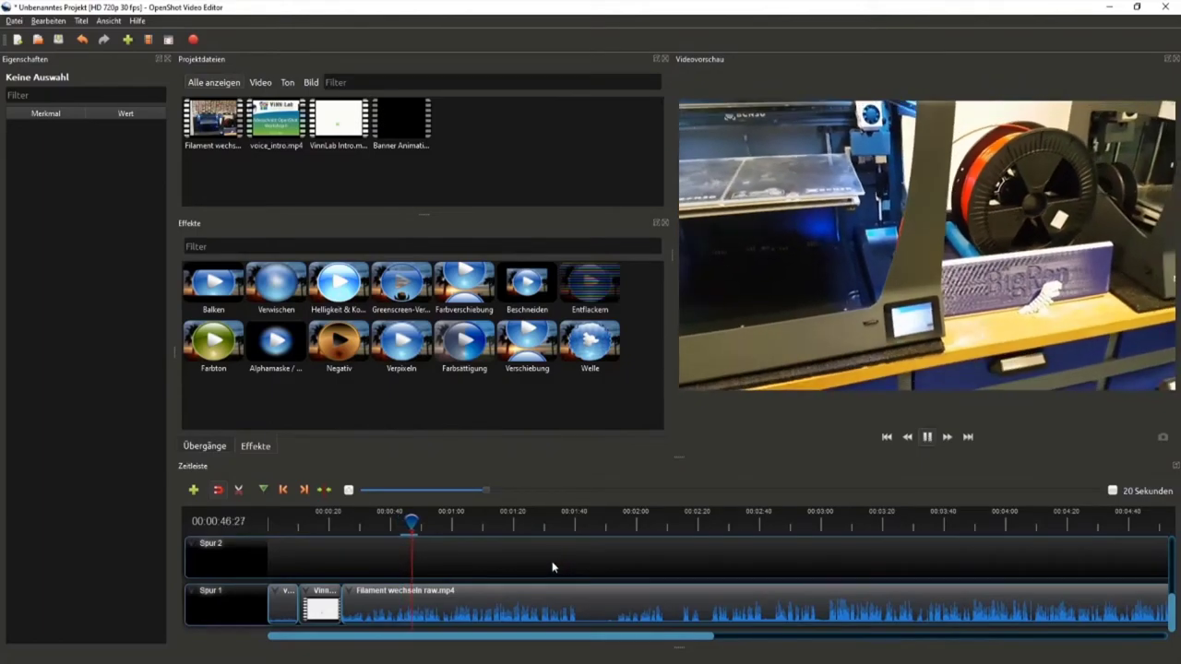
ctrl+scroll(552, 561, down, 1)
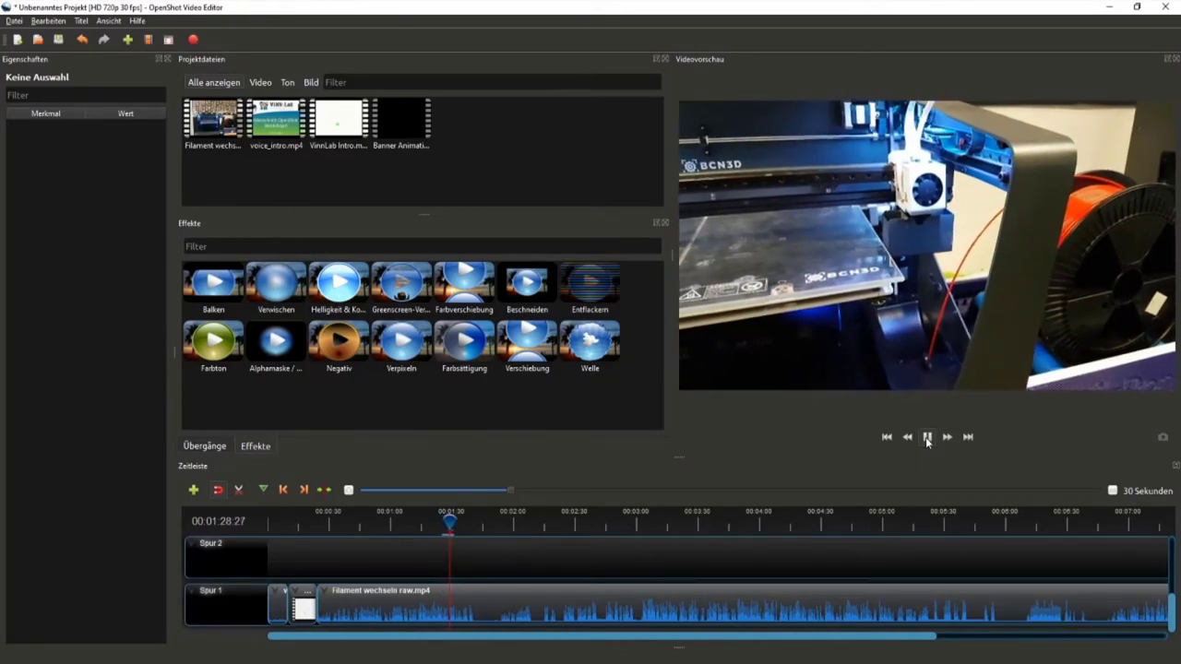
Stop playback and set the whole filament clip's volume to Stufe 80%.
click(927, 438)
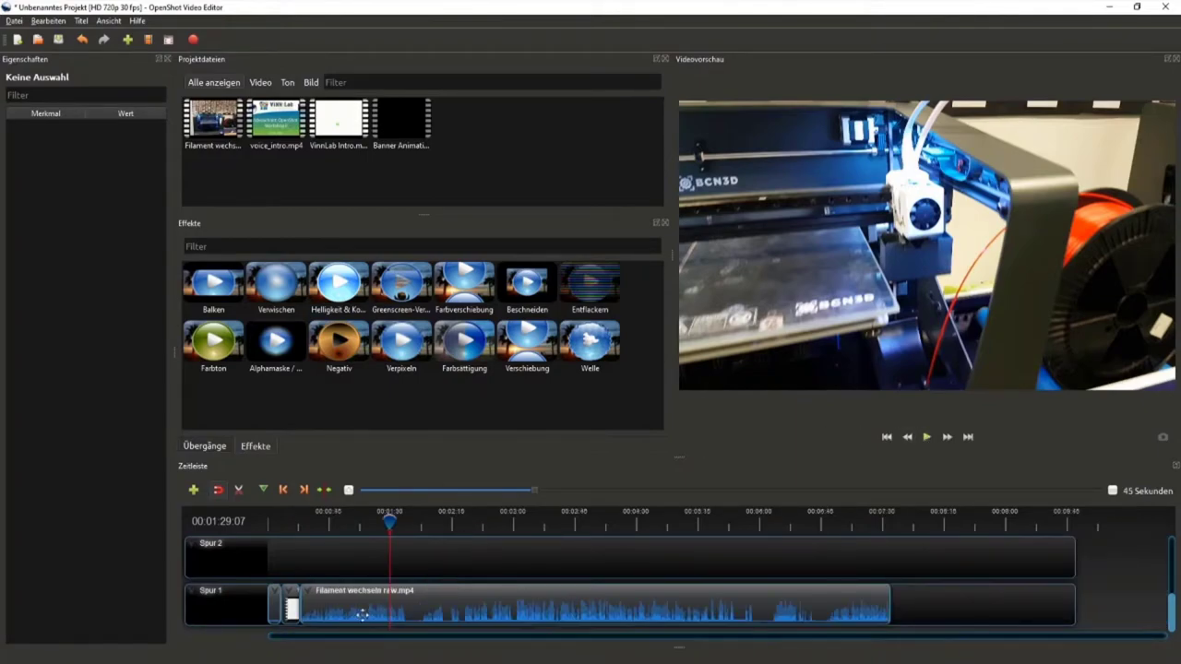
scroll(361, 637, right, 2)
drag(360, 636, 323, 632)
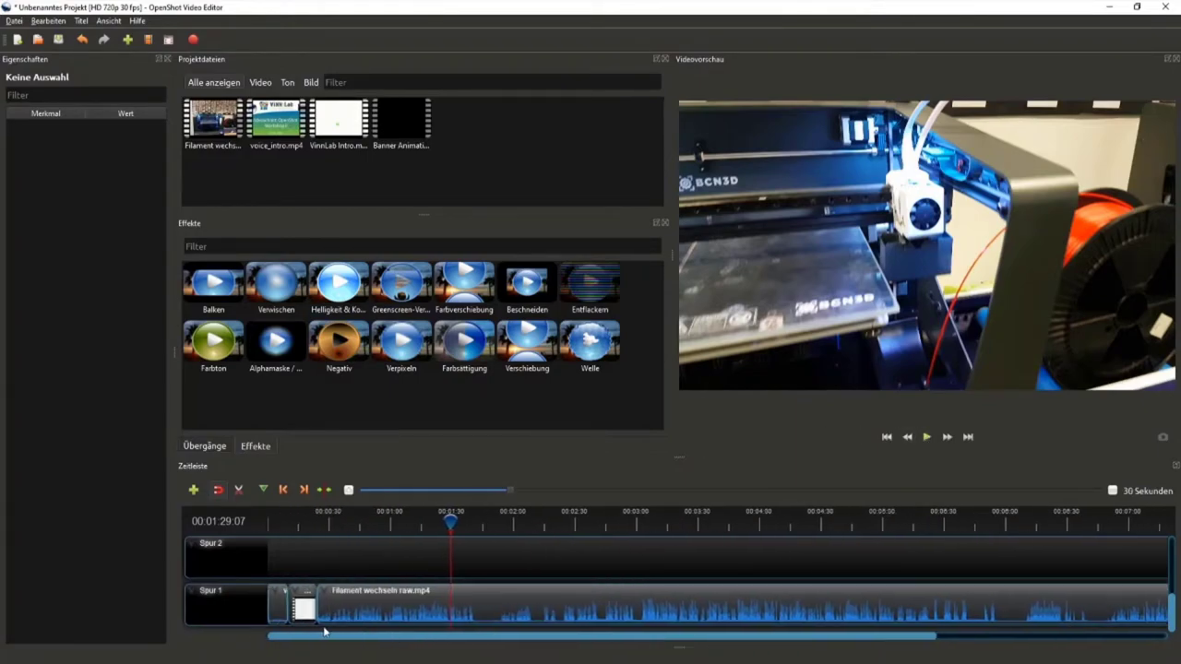
click(425, 600)
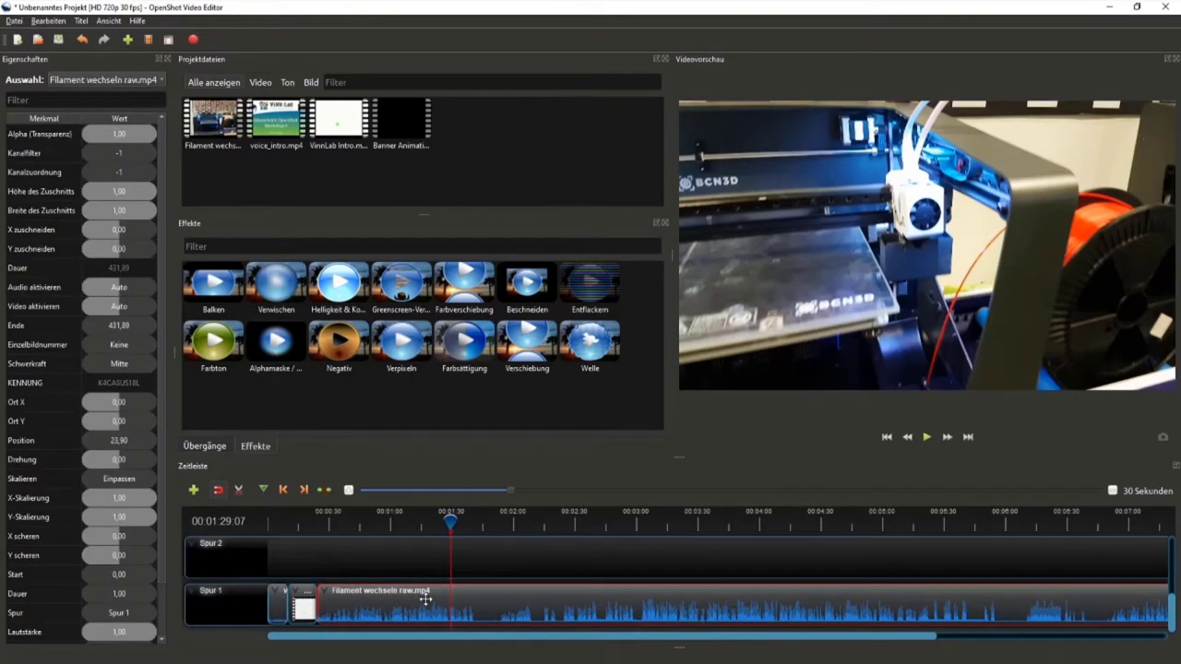
right_click(426, 600)
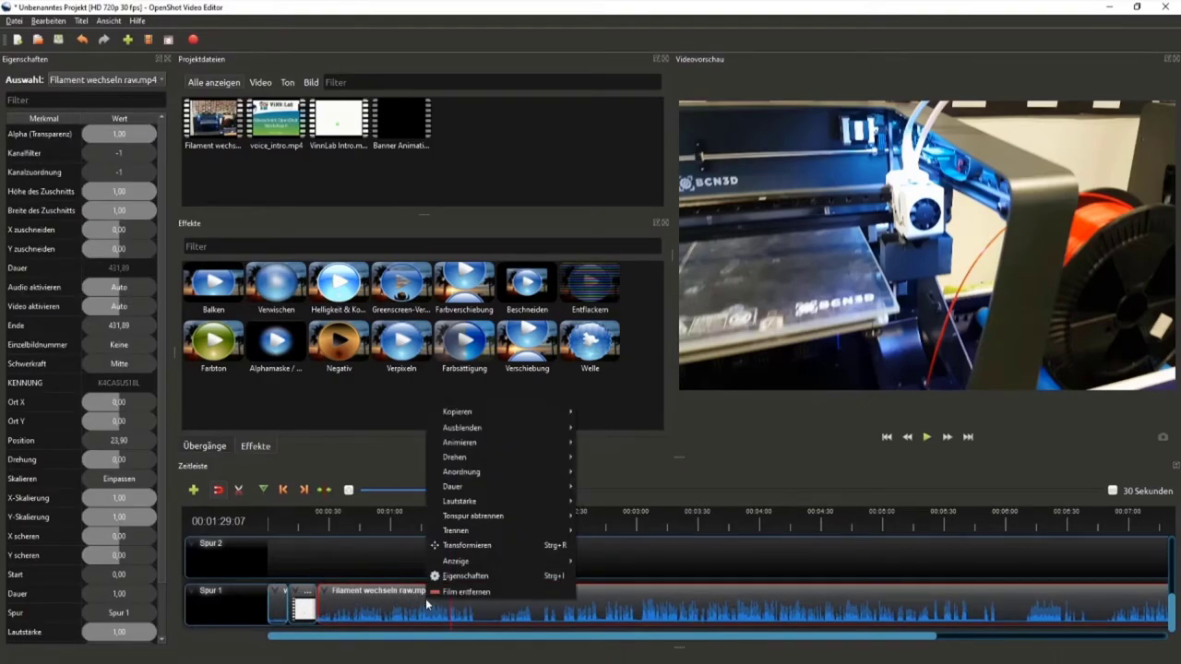
click(397, 607)
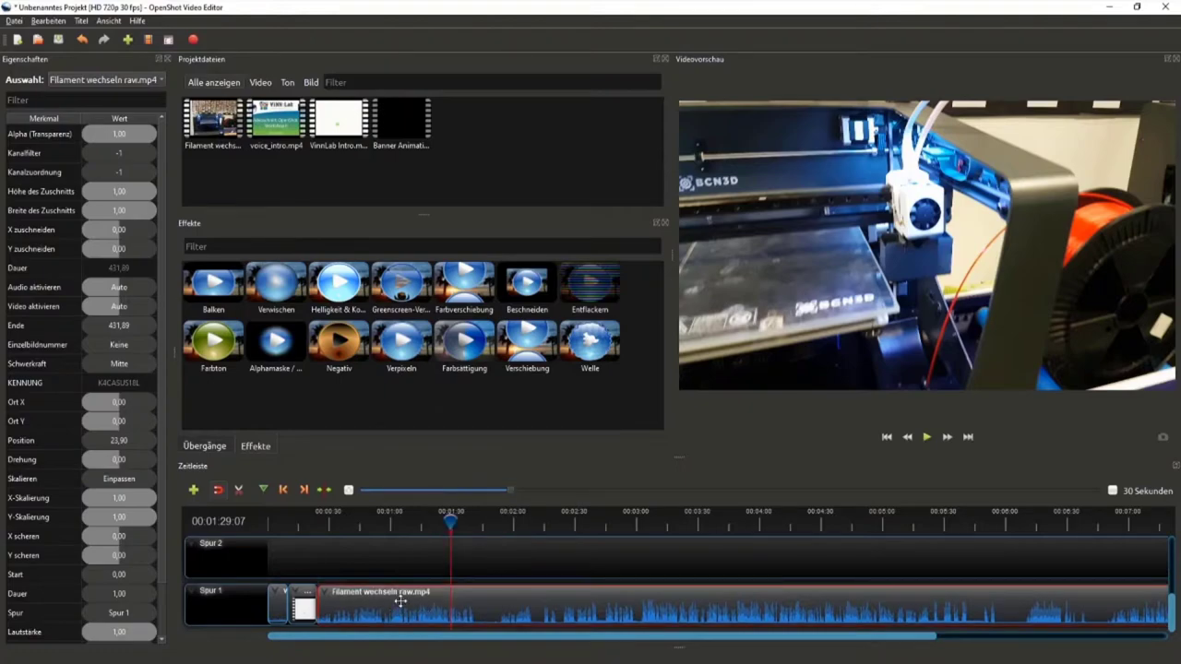
right_click(401, 602)
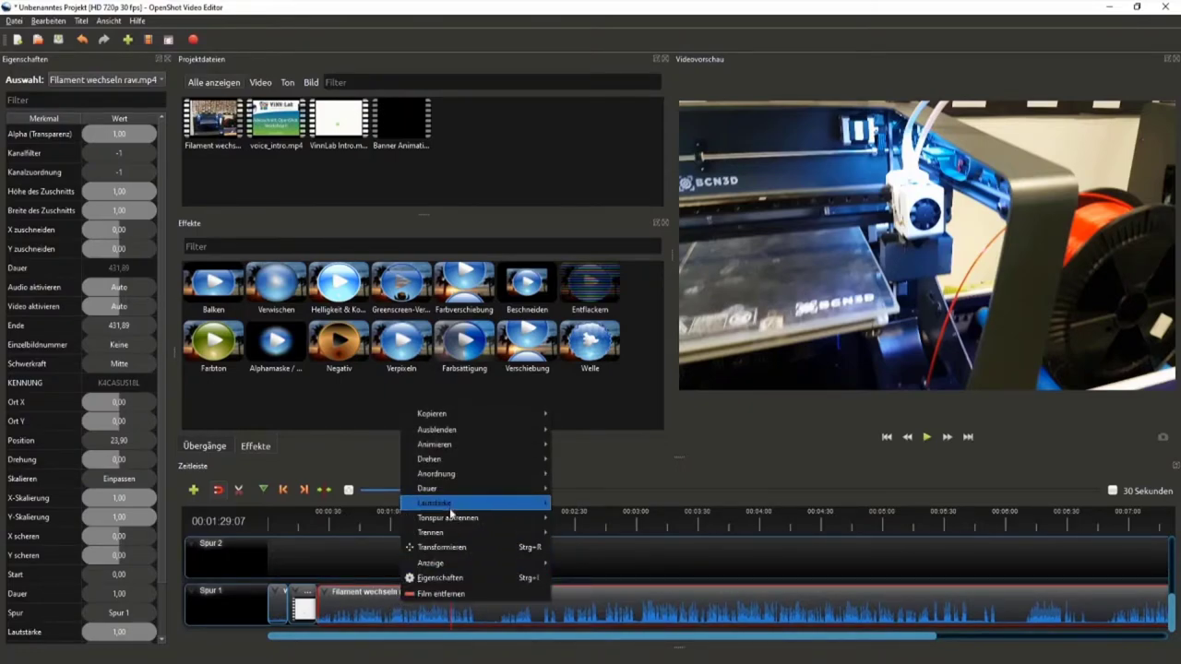
mouse_move(451, 510)
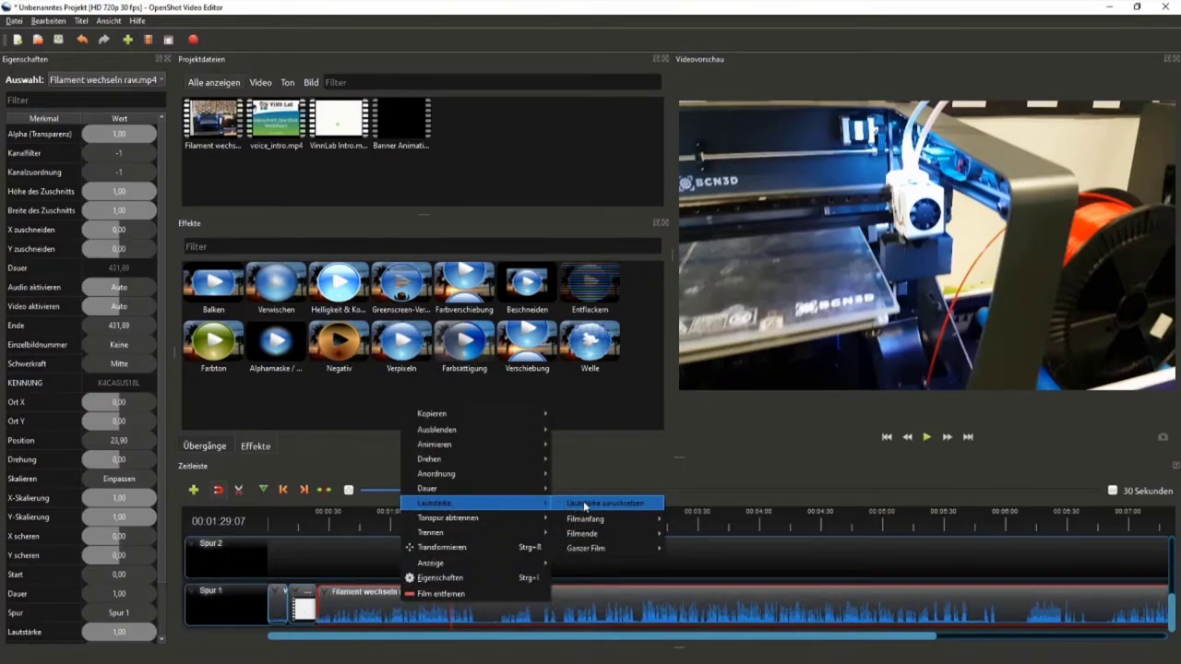
mouse_move(611, 550)
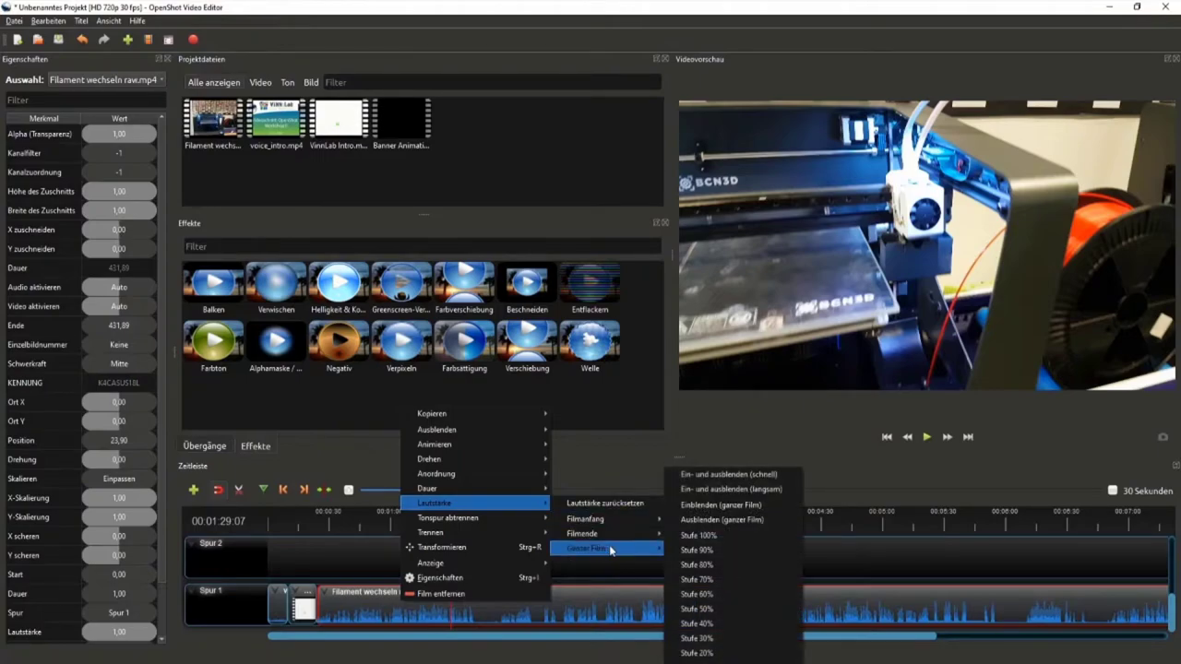
click(705, 564)
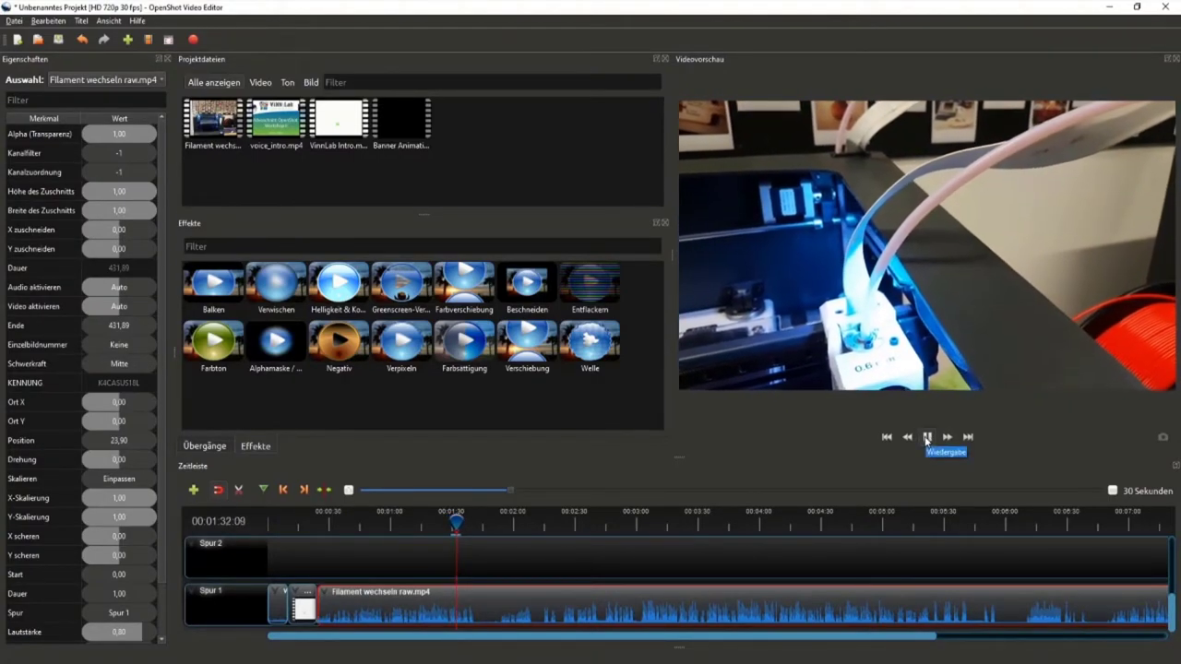
Lower the whole clip's volume to Stufe 70%, listen to it, and return the playhead to the start.
click(926, 439)
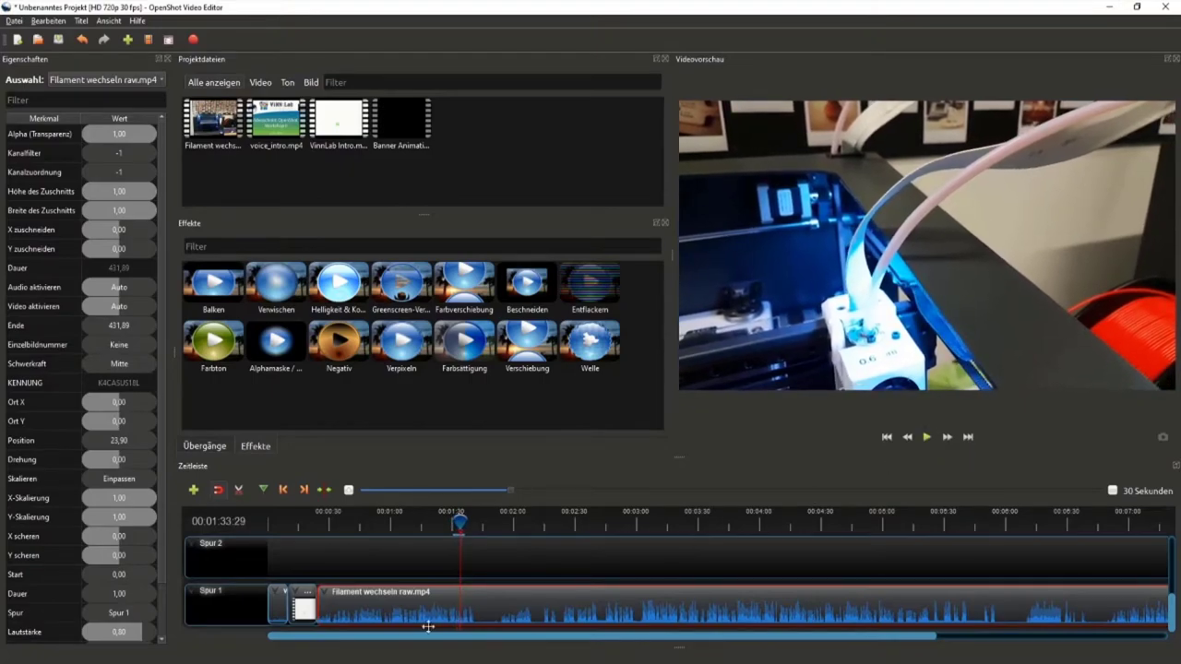
right_click(366, 602)
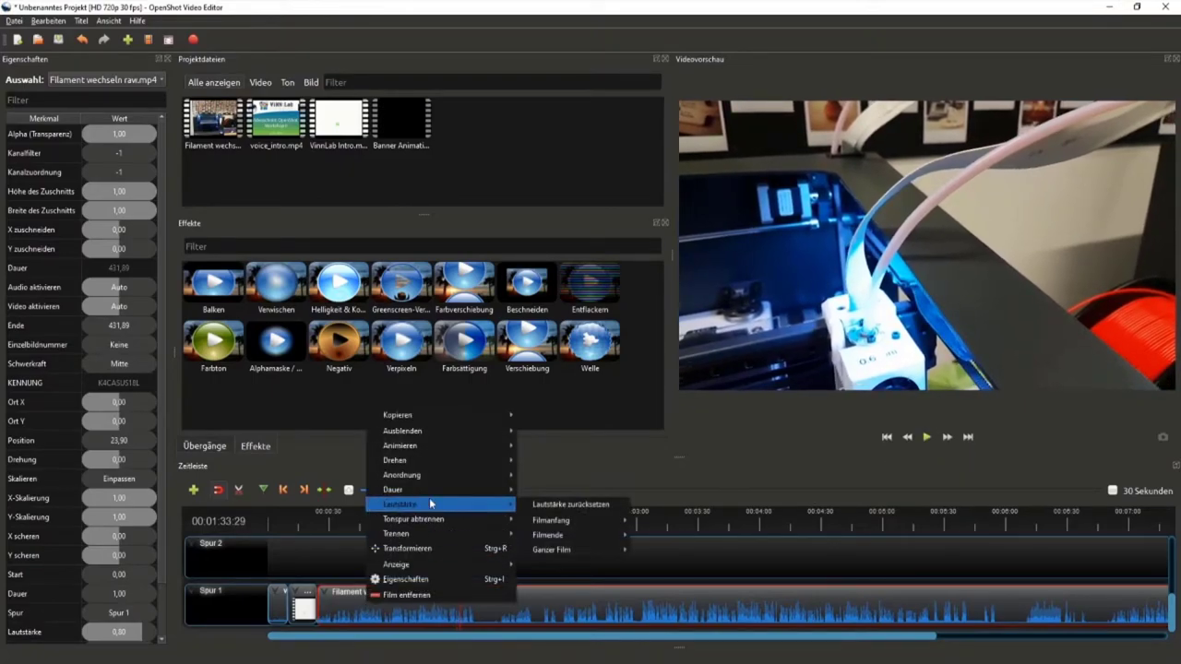
mouse_move(576, 548)
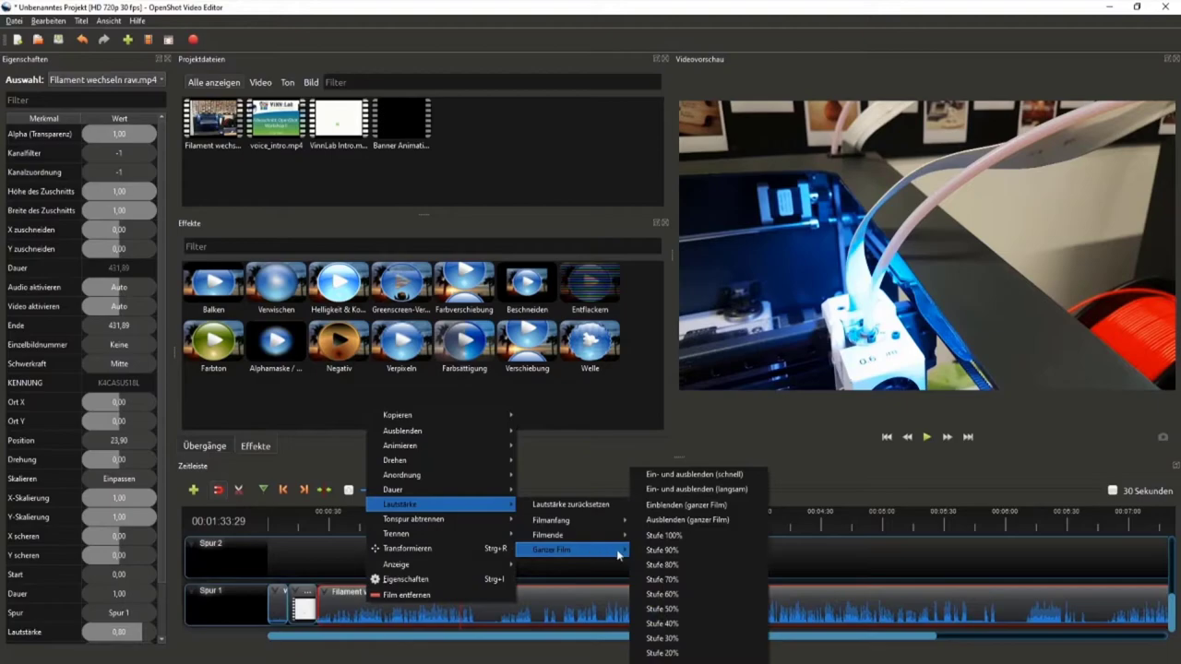
click(678, 579)
click(927, 437)
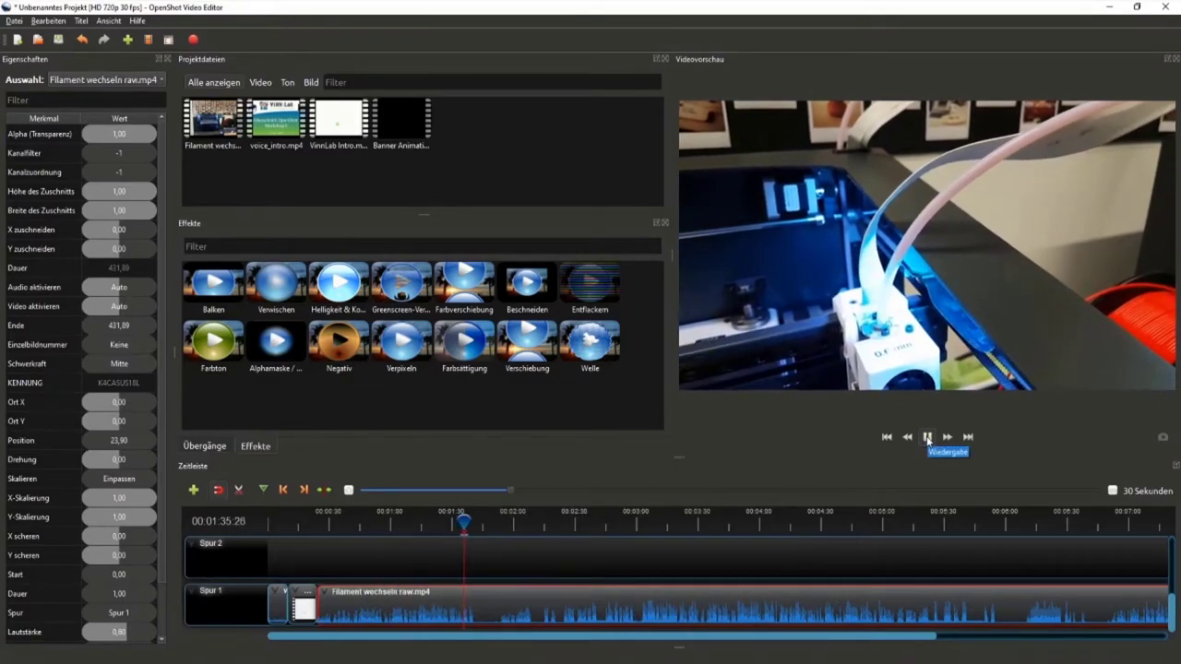
click(926, 438)
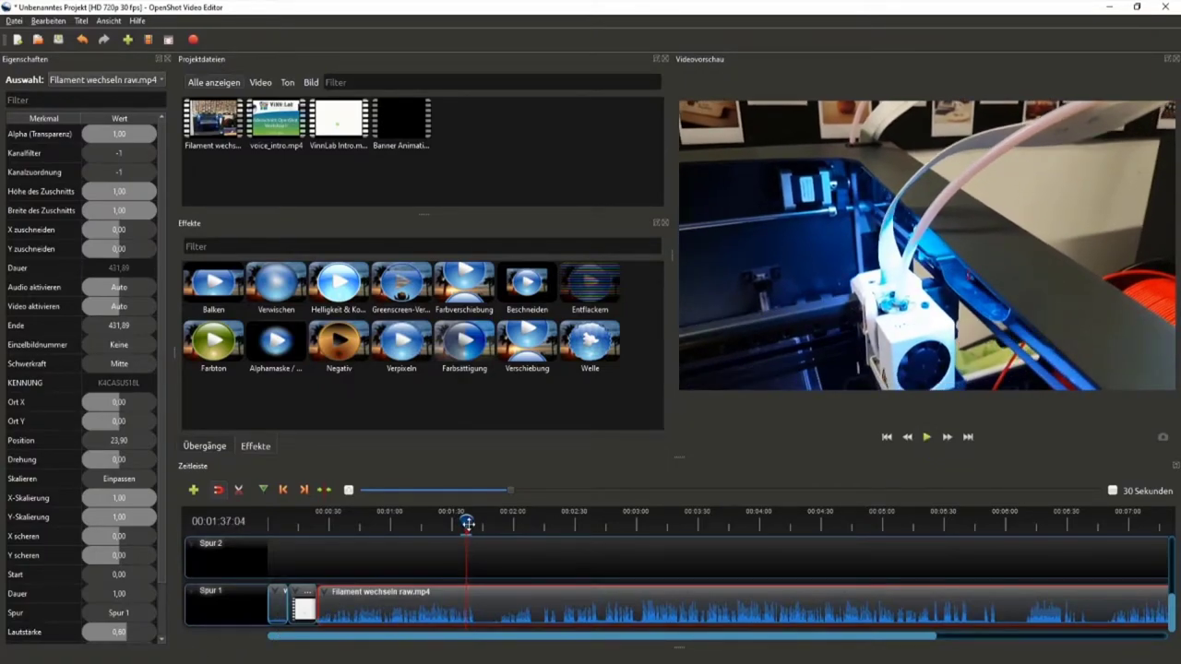
drag(468, 523, 273, 522)
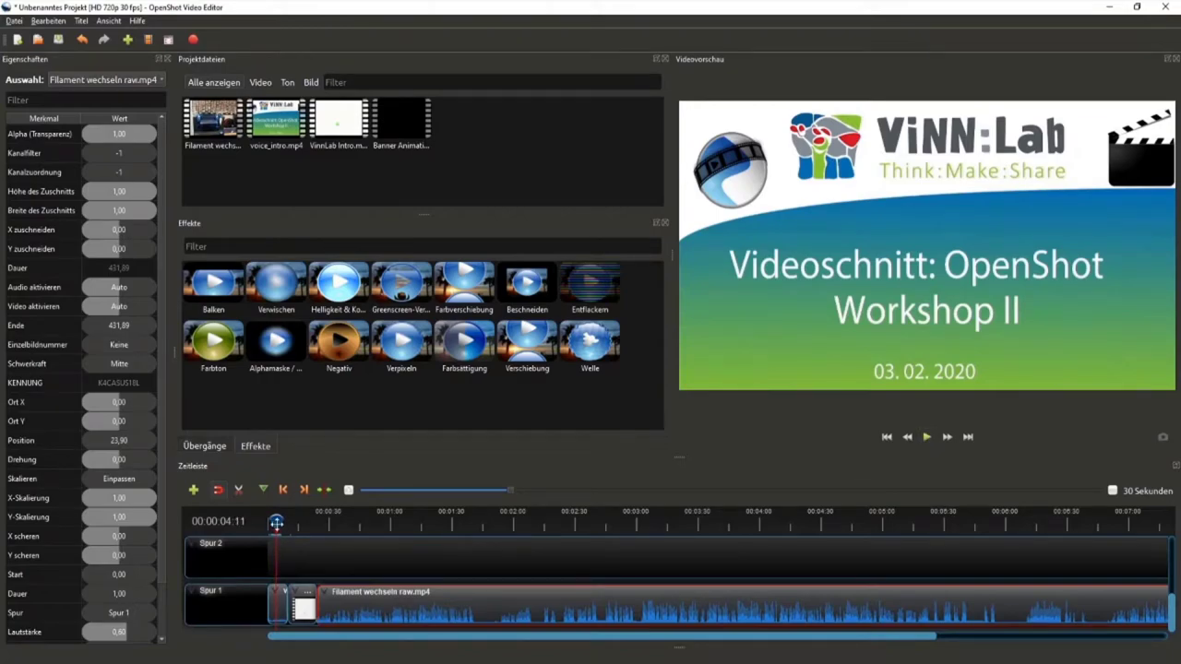
Drop the filament clip's whole-film volume to Stufe 50% and play the footage to verify it.
drag(275, 522, 466, 523)
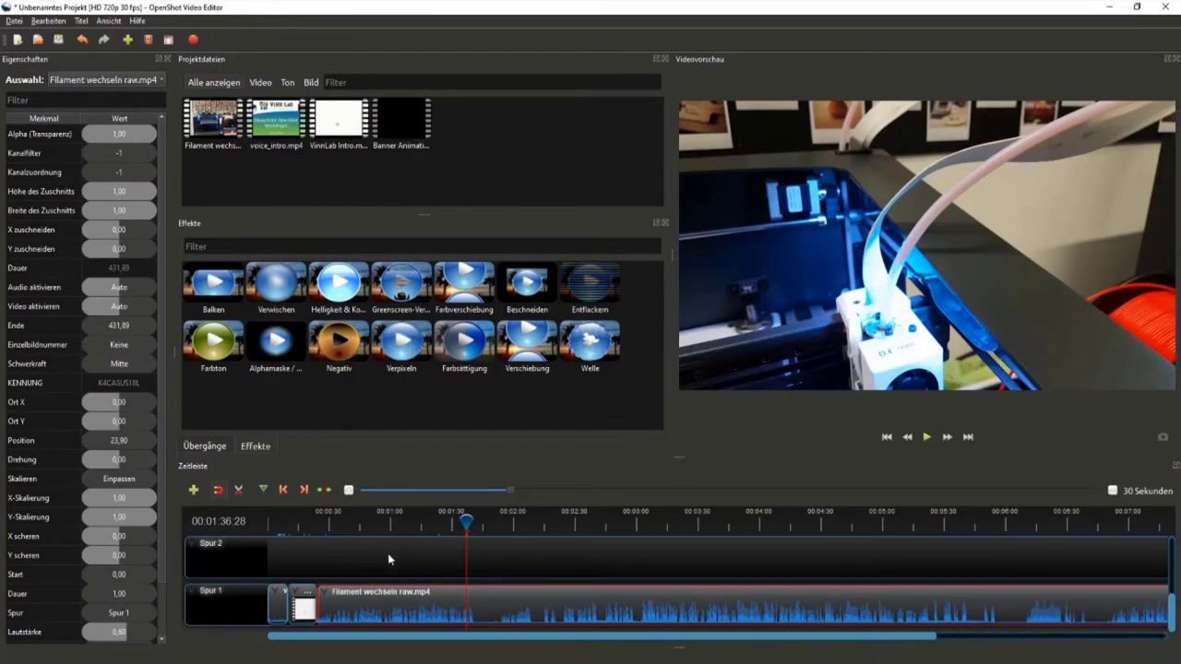
right_click(411, 600)
mouse_move(485, 504)
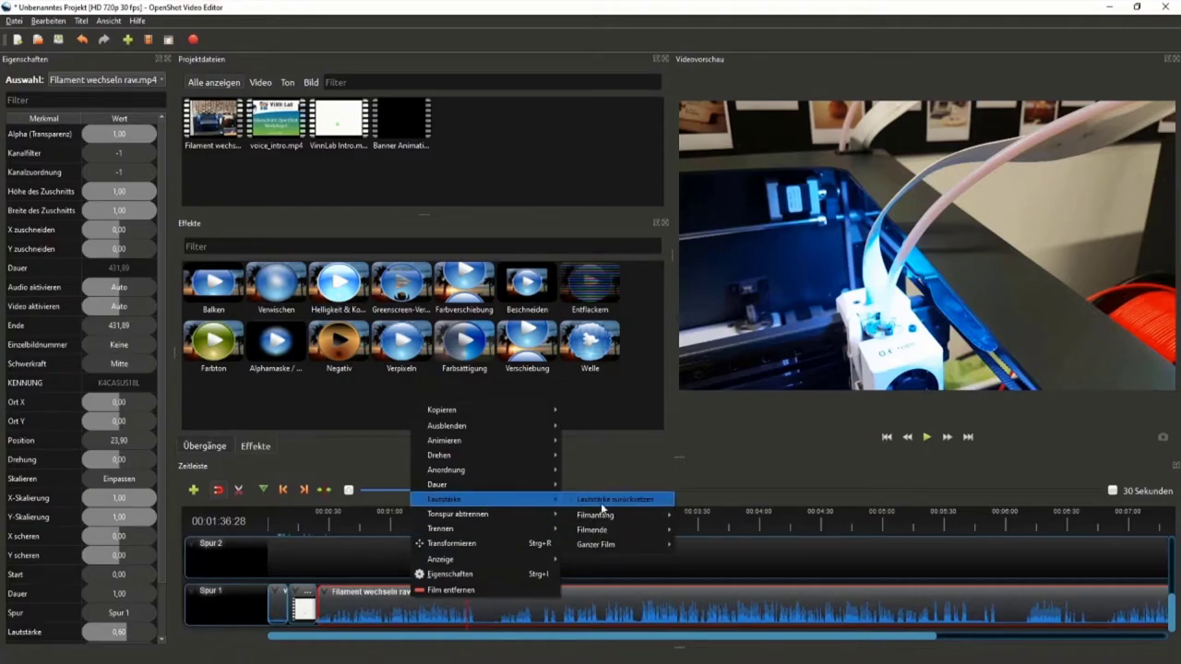
mouse_move(618, 548)
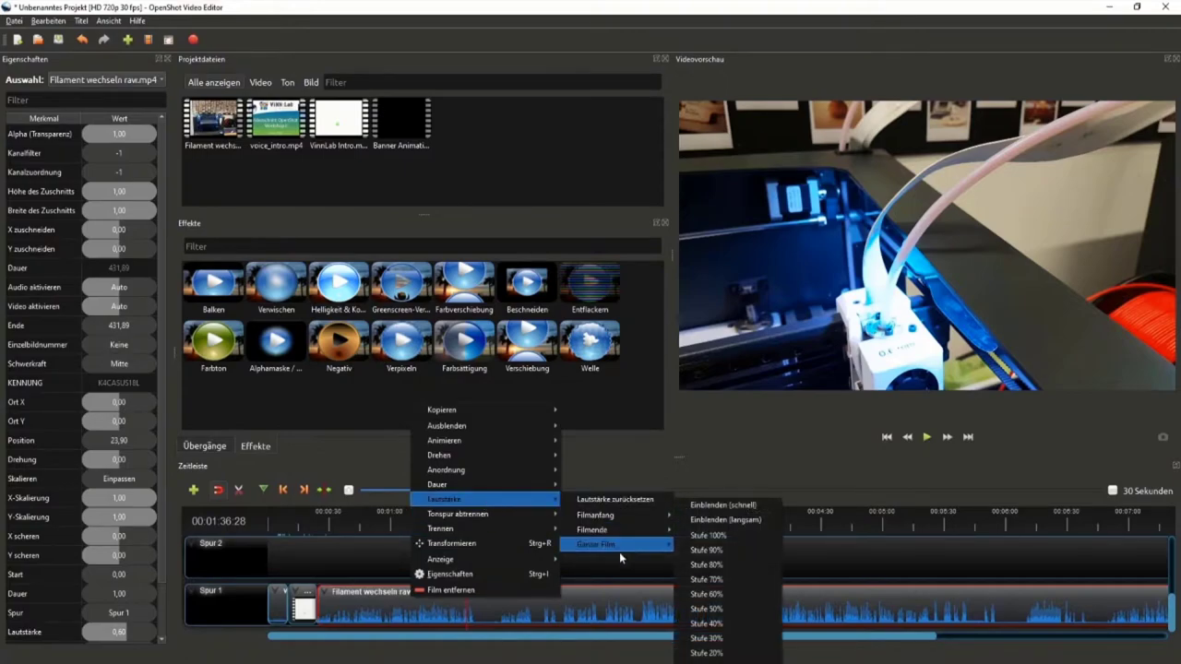
click(715, 609)
click(925, 437)
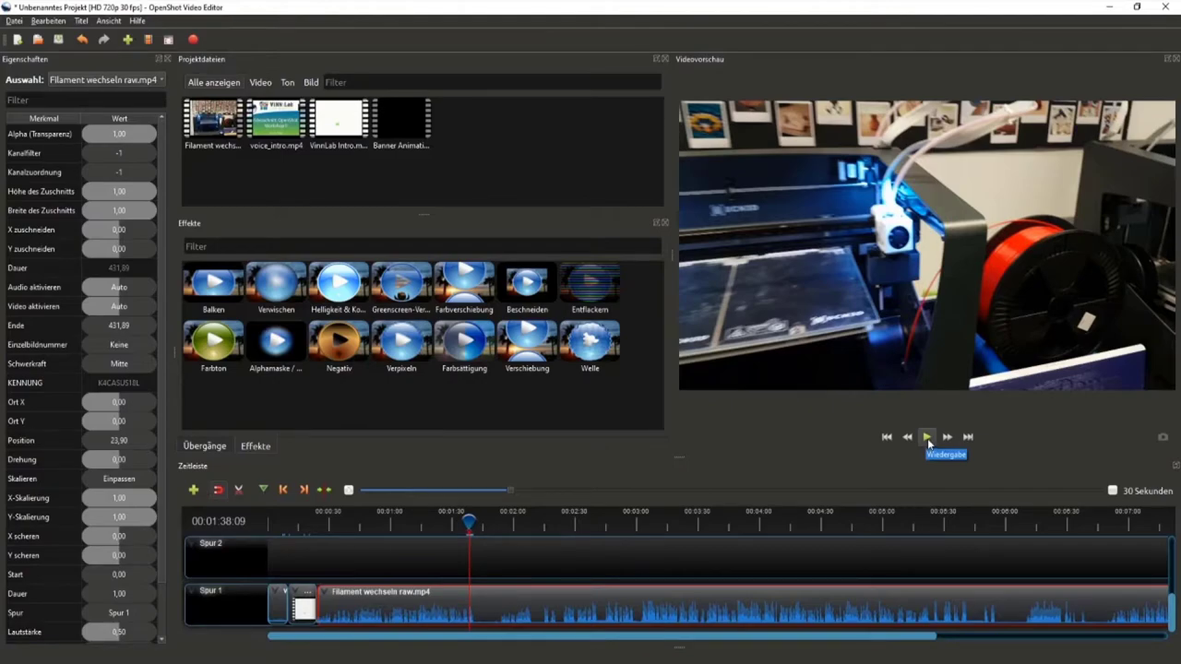
click(927, 438)
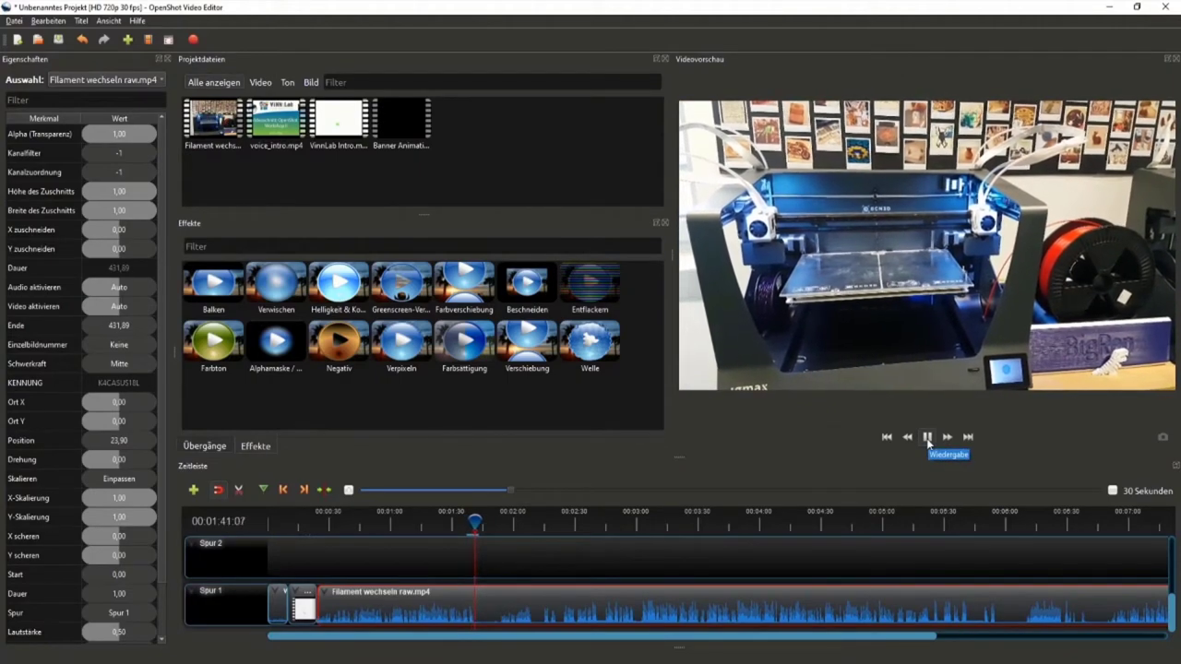
click(927, 438)
Deselect the clip, park the playhead near 01:53:13, and enable the Razor tool.
click(554, 565)
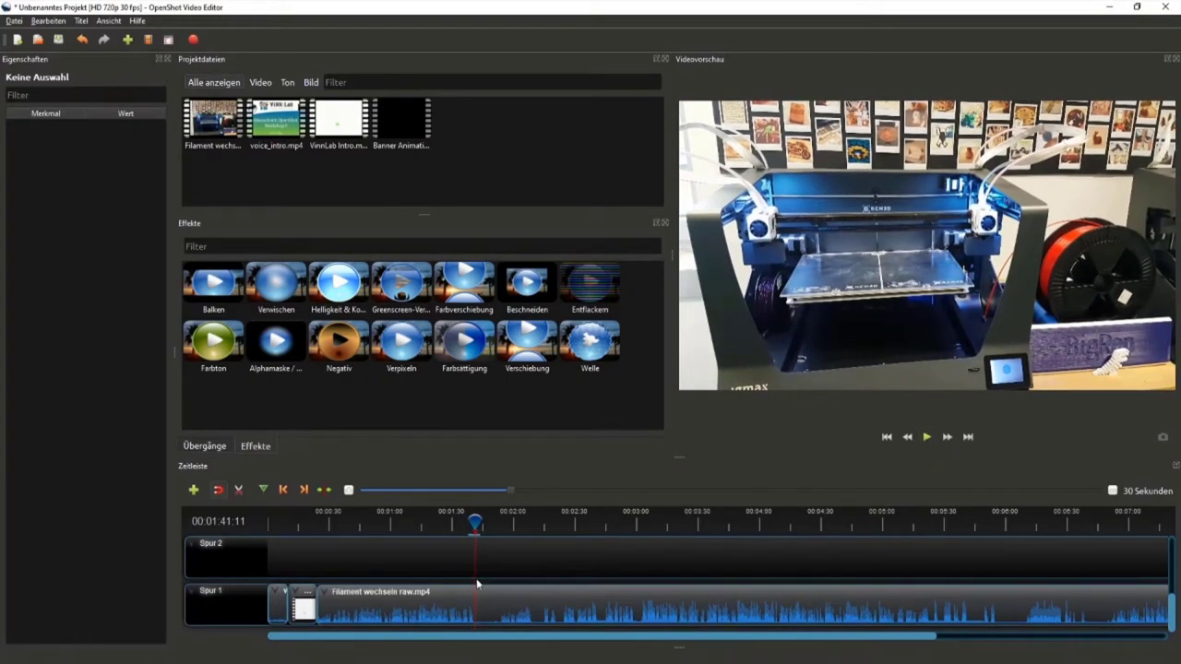
scroll(455, 637, up, 1)
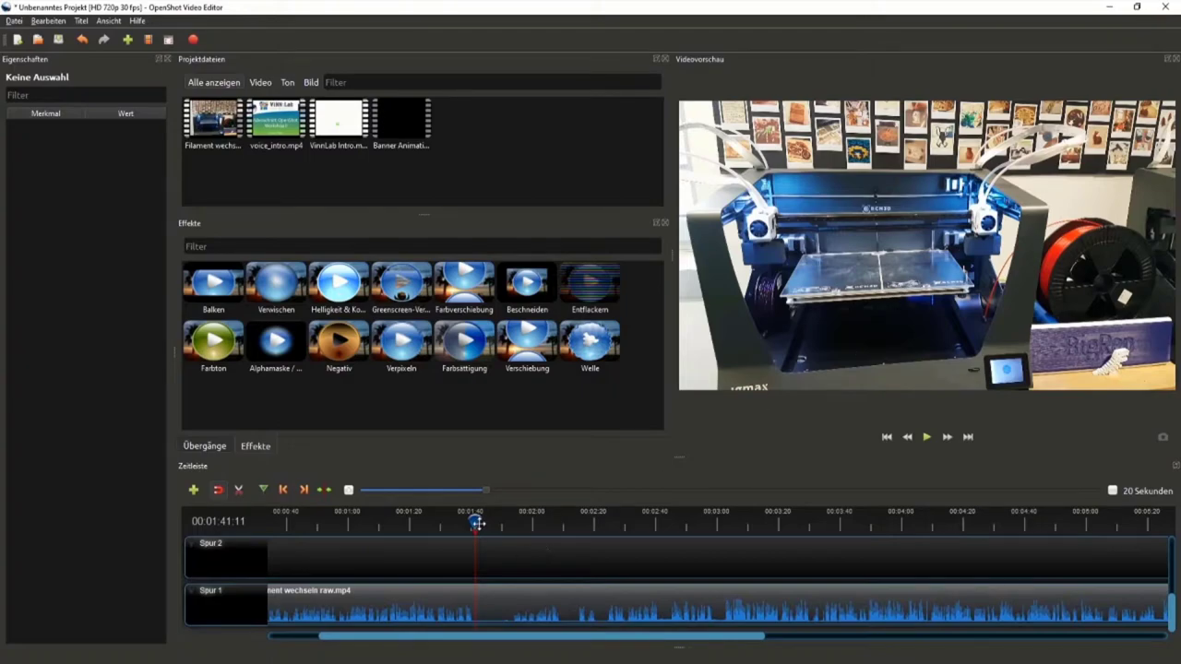
drag(474, 522, 517, 522)
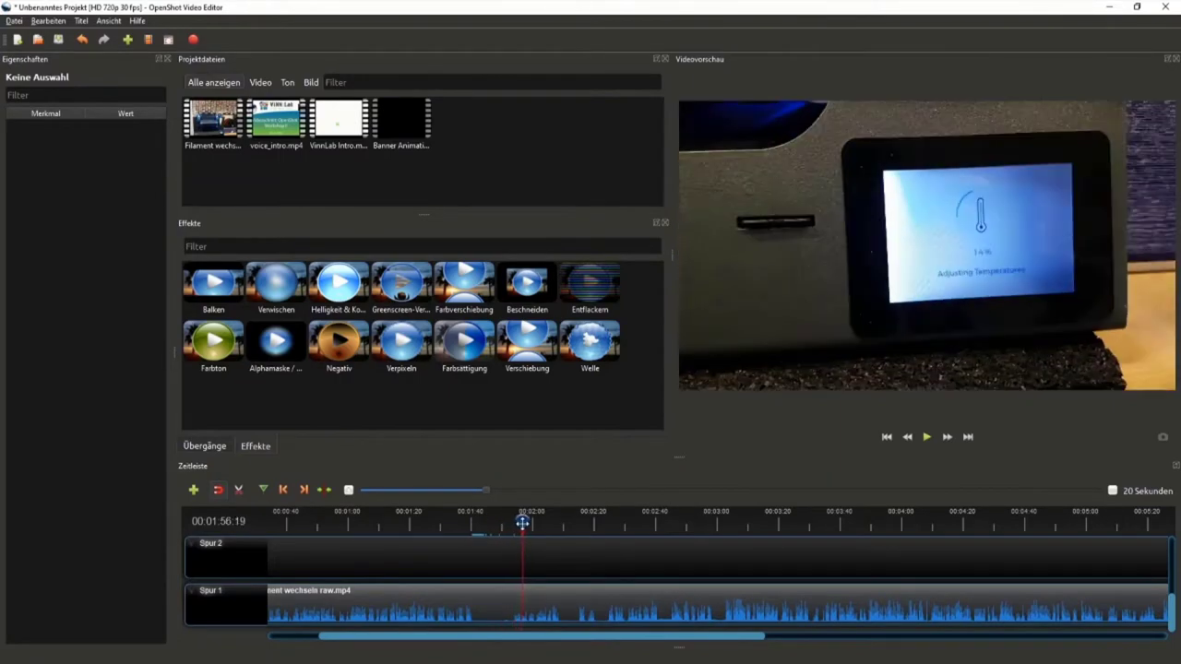
mouse_move(517, 522)
mouse_down()
mouse_move(501, 522)
mouse_move(512, 522)
mouse_up()
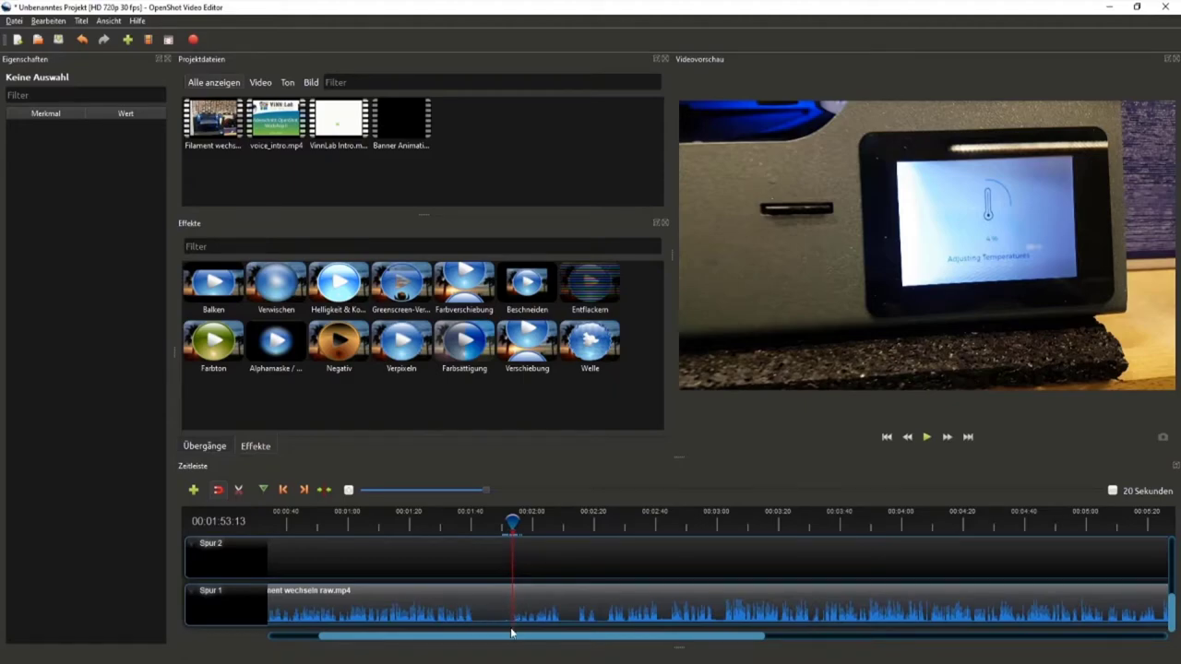
click(239, 492)
Razor-cut the filament clip twice before 01:53, delete the short middle piece, close the gap and preview.
click(518, 604)
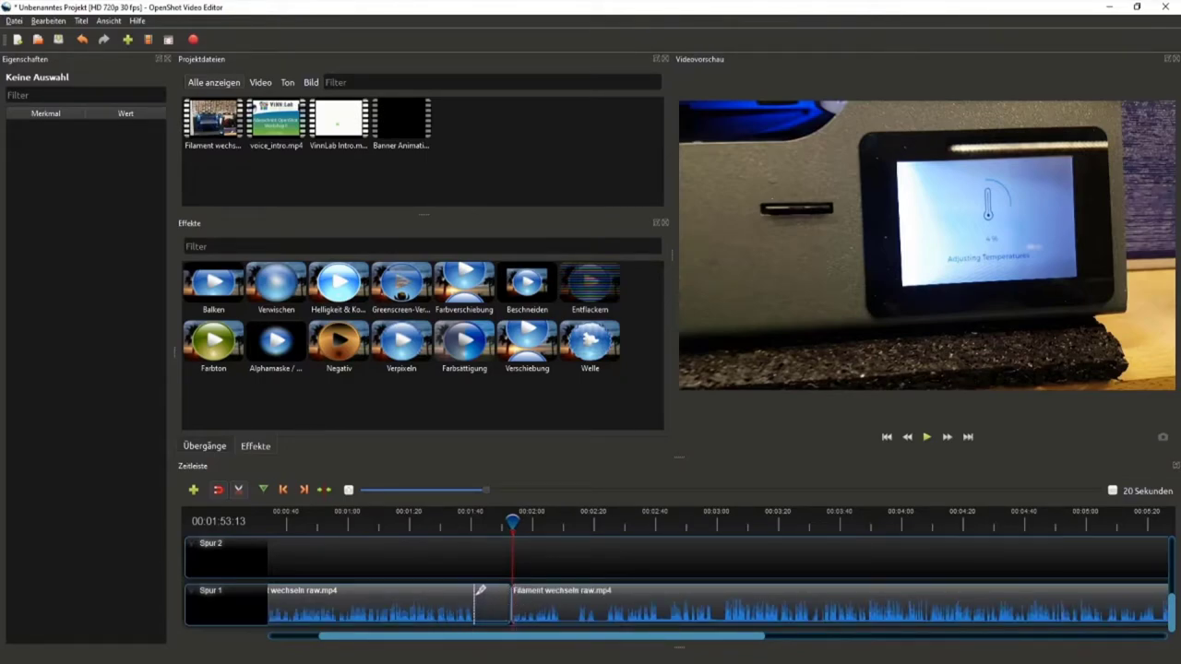
click(473, 604)
click(499, 609)
key(Delete)
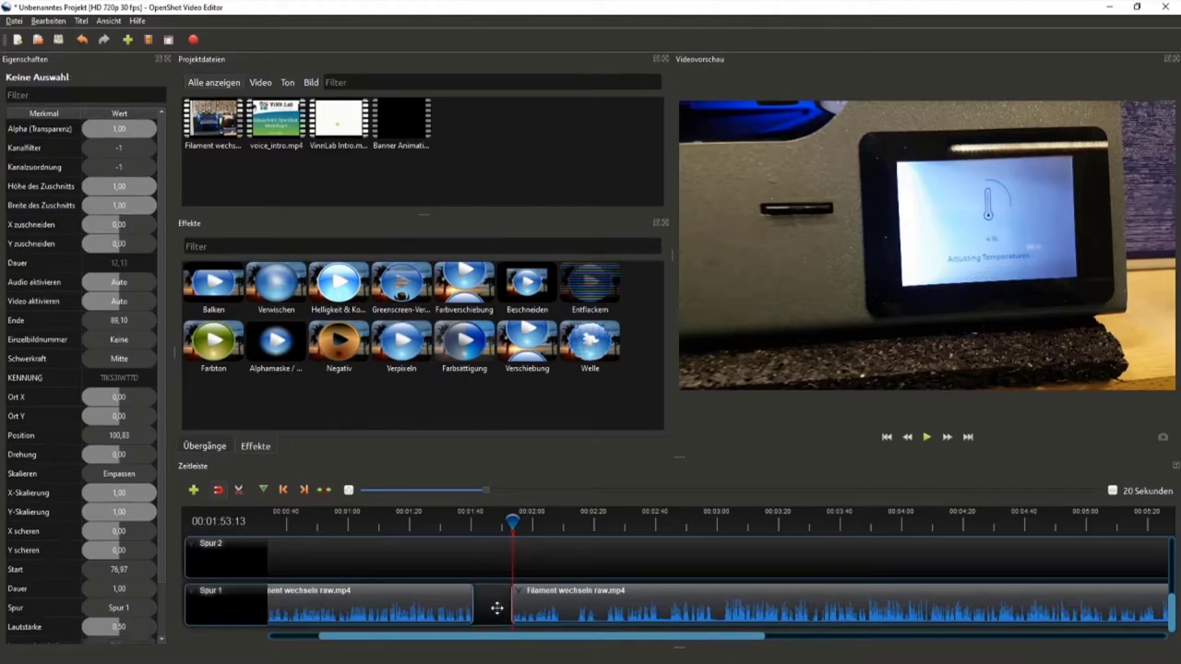
drag(532, 597, 493, 596)
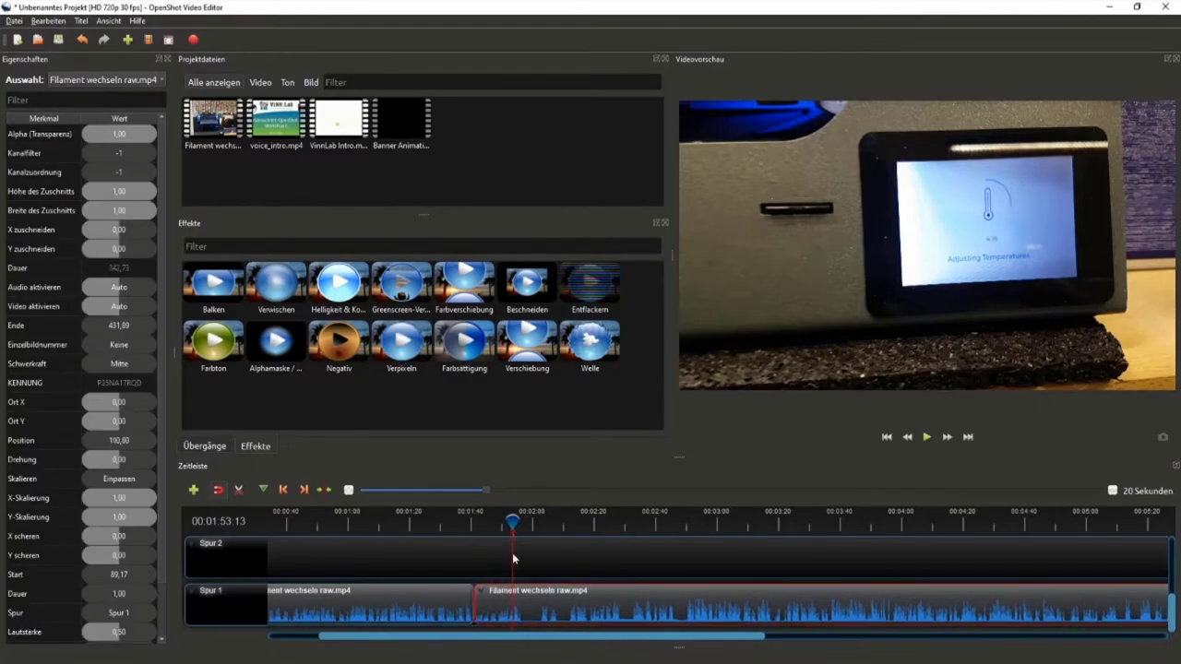
mouse_move(513, 524)
mouse_down()
mouse_move(459, 531)
mouse_move(473, 533)
mouse_move(445, 523)
mouse_up()
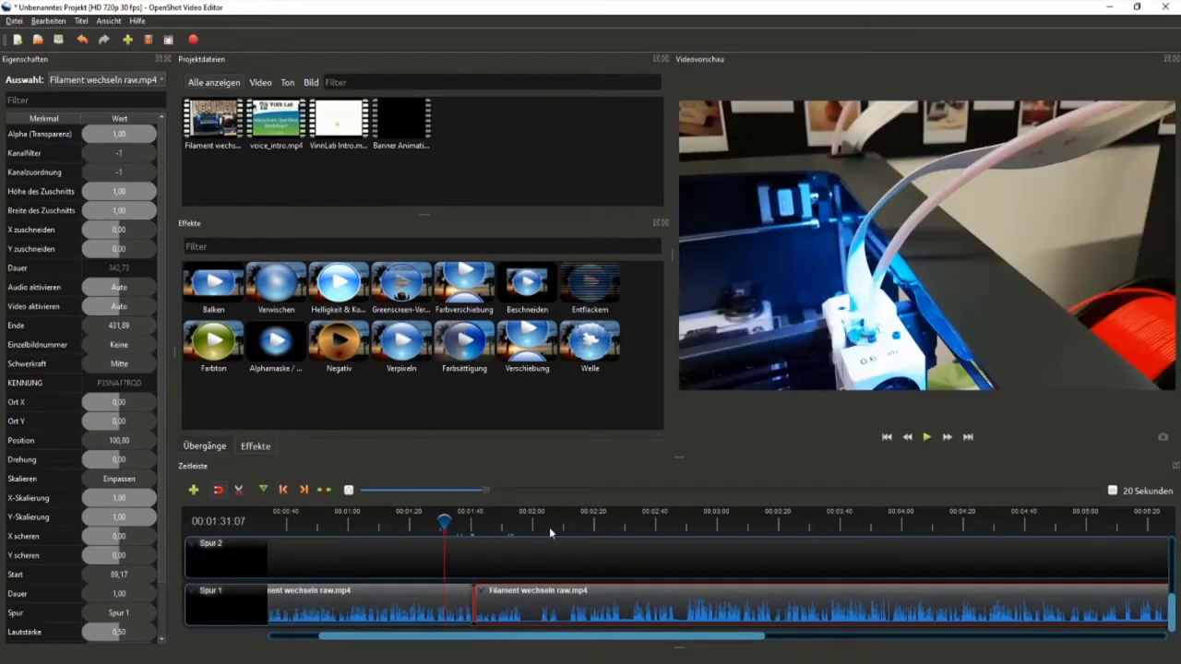
click(930, 441)
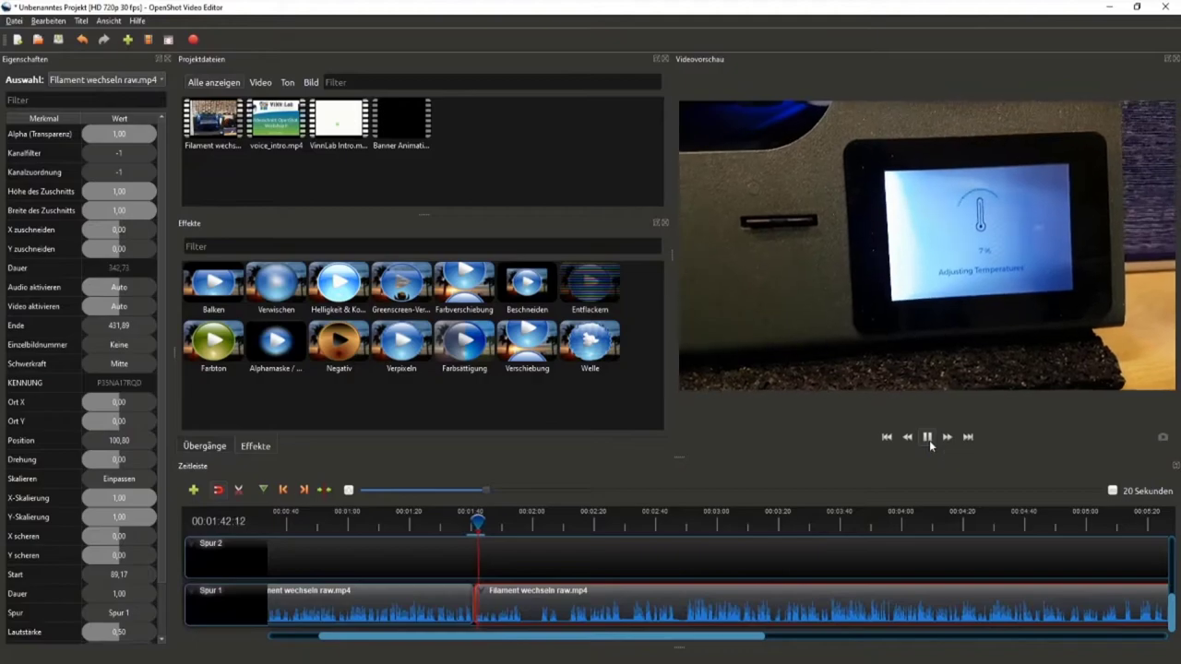
click(927, 437)
click(505, 570)
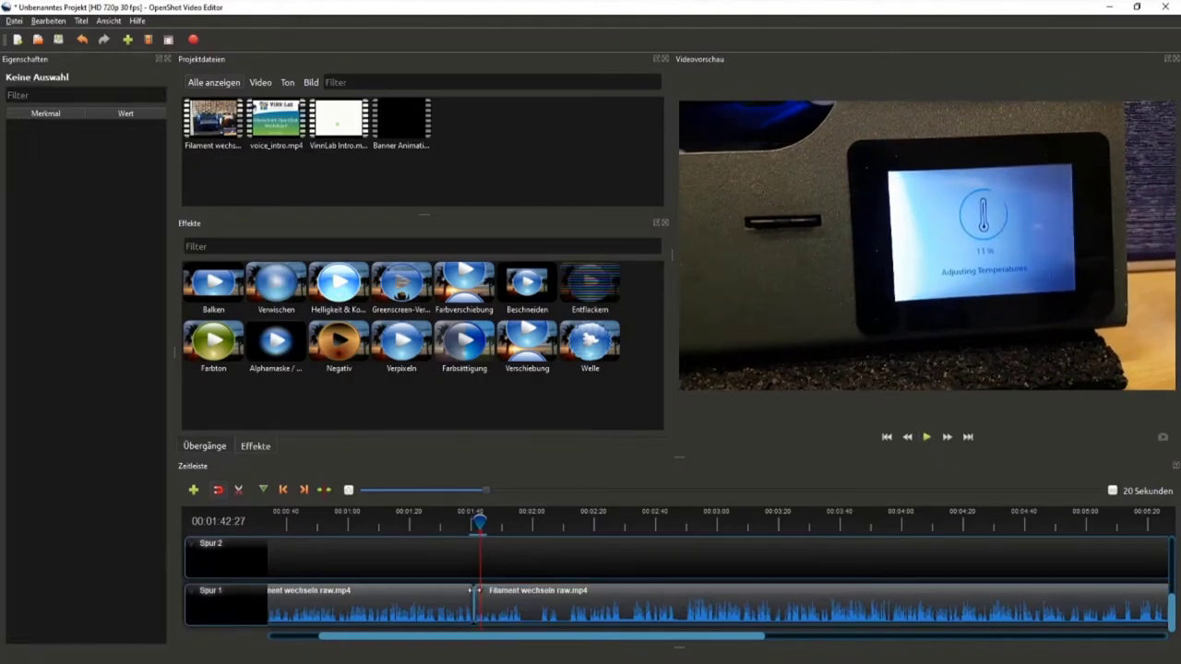
ctrl+scroll(498, 618, up, 2)
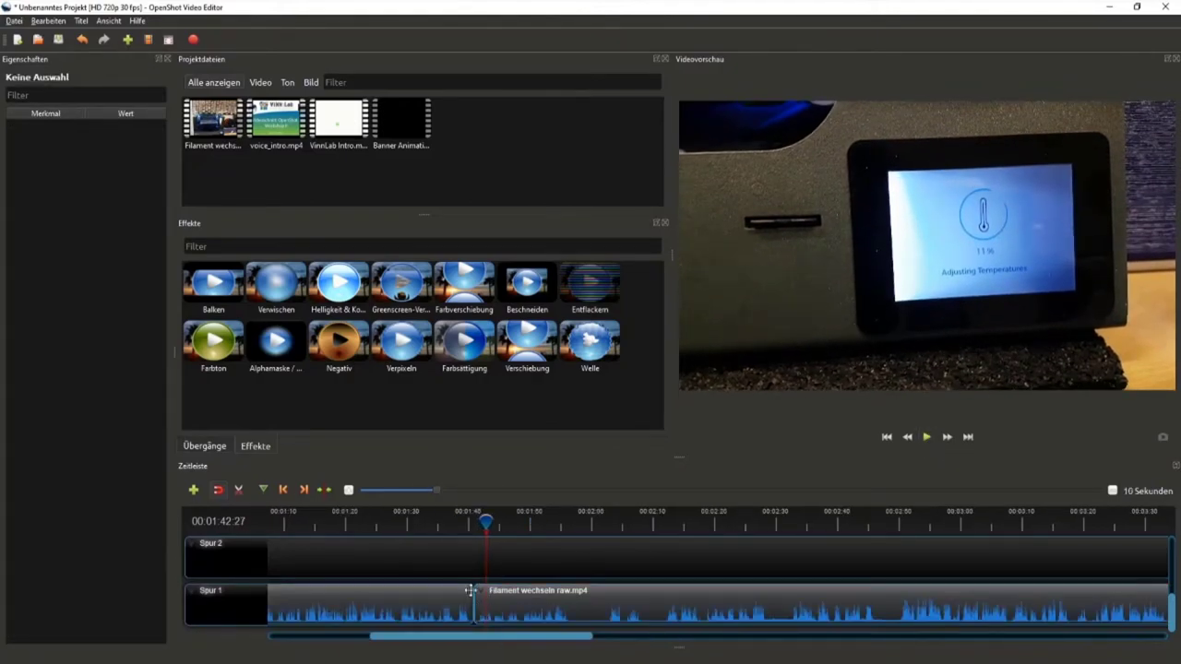
ctrl+scroll(456, 588, down, 1)
ctrl+scroll(448, 593, down, 1)
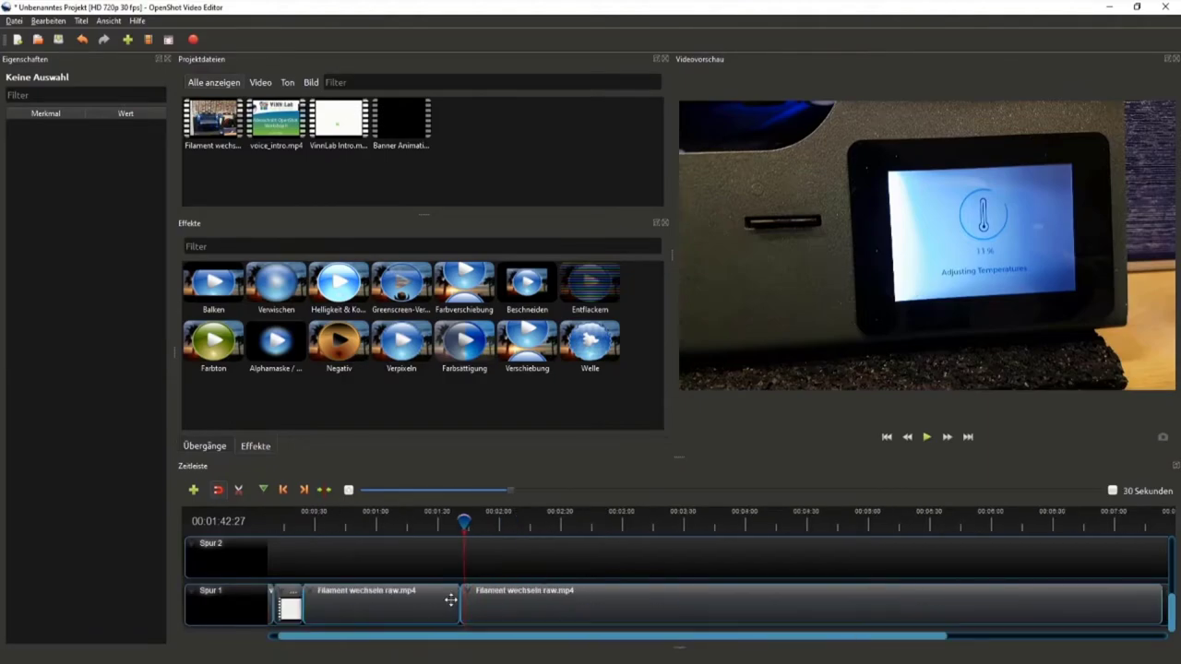
ctrl+scroll(442, 608, up, 1)
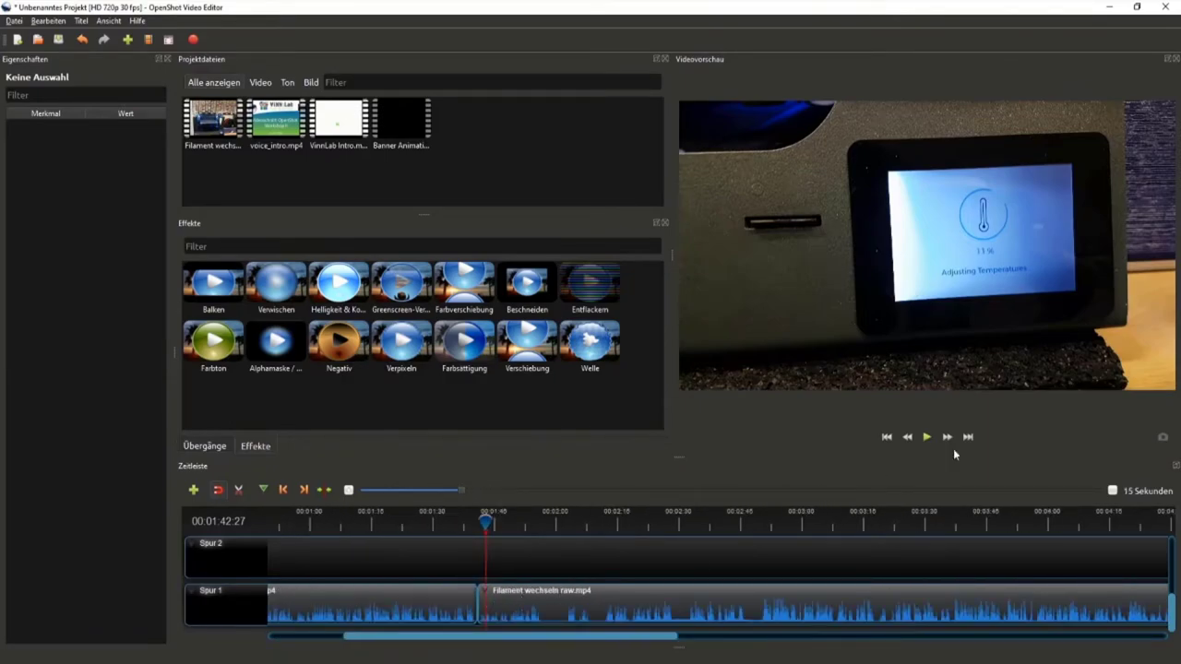
click(925, 439)
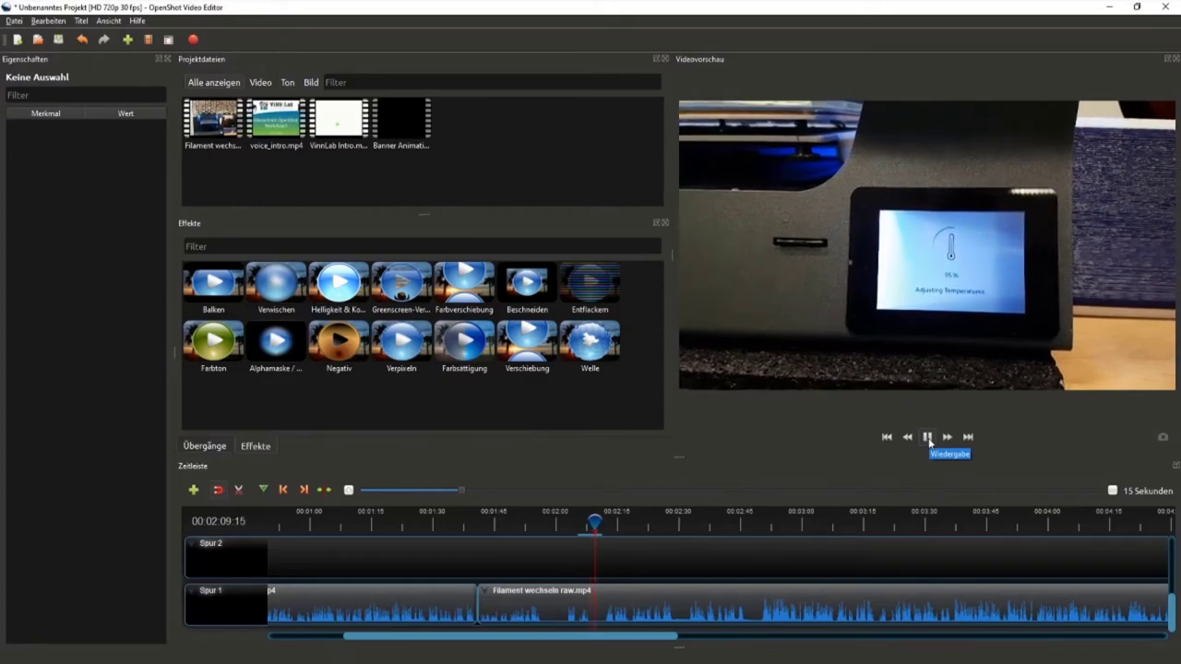
click(927, 437)
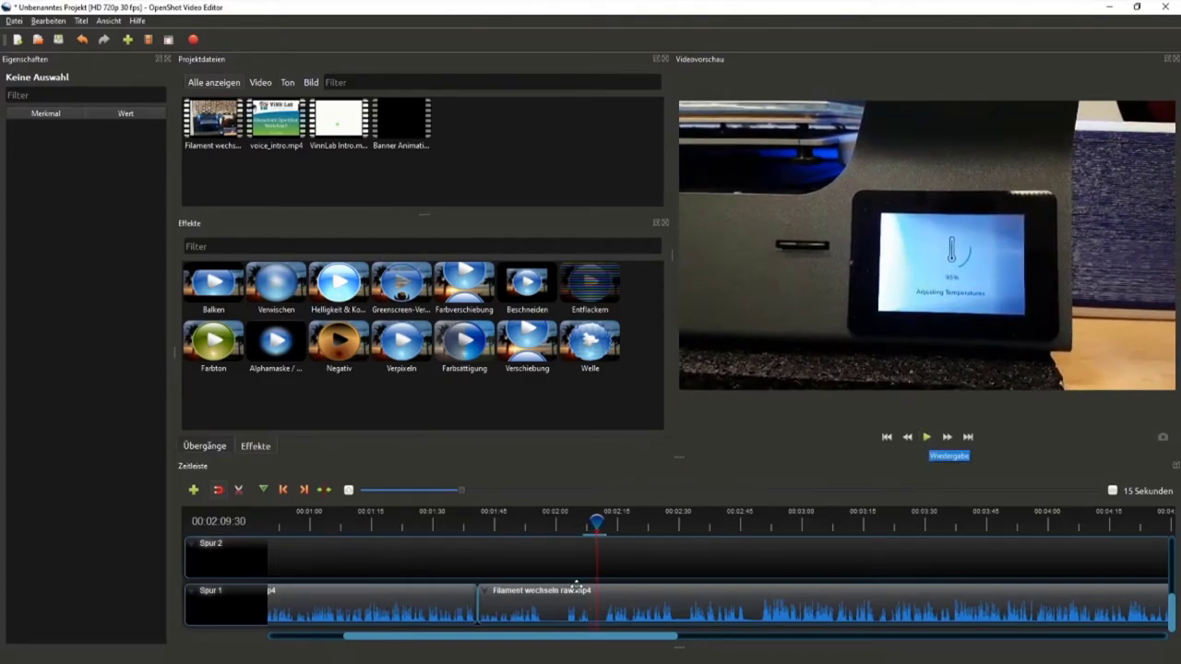
scroll(564, 586, up, 1)
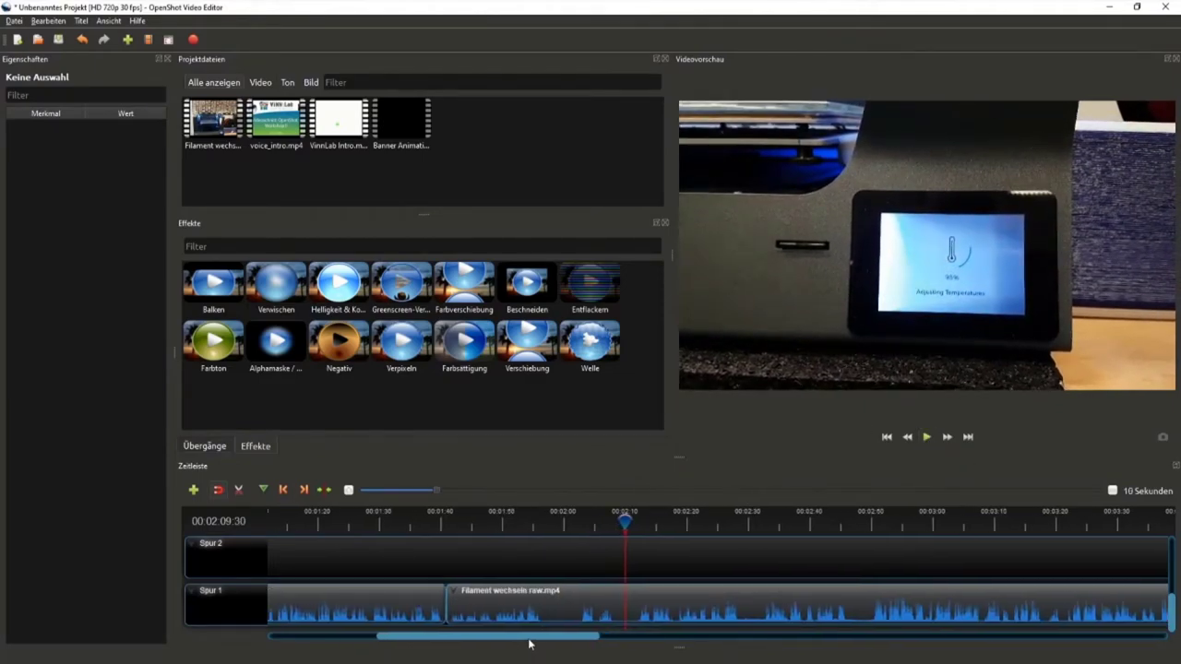
Split the filament clip at 01:56 and further right, delete the middle piece, and close the gap.
drag(616, 522, 541, 522)
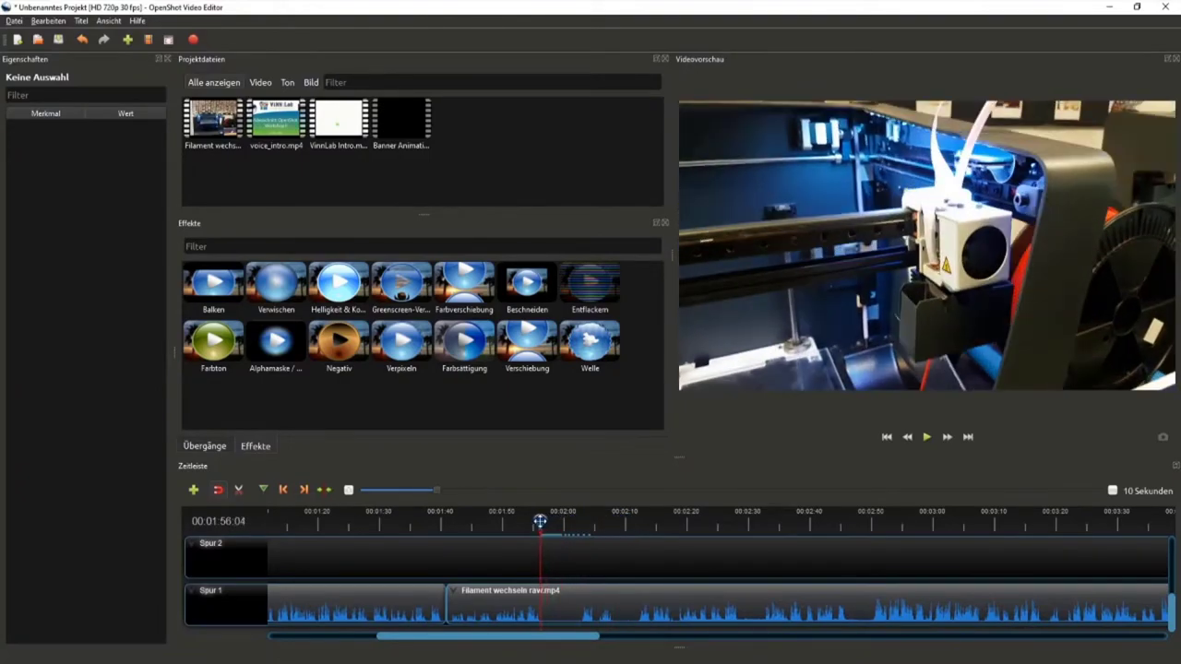
click(547, 611)
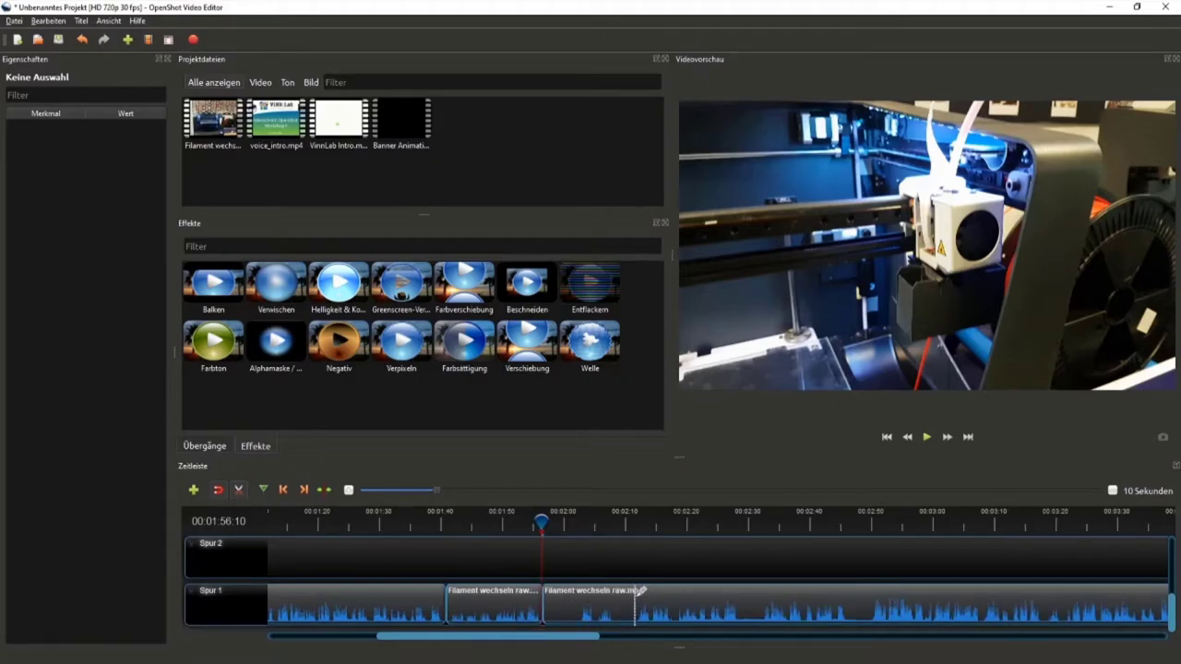
click(637, 604)
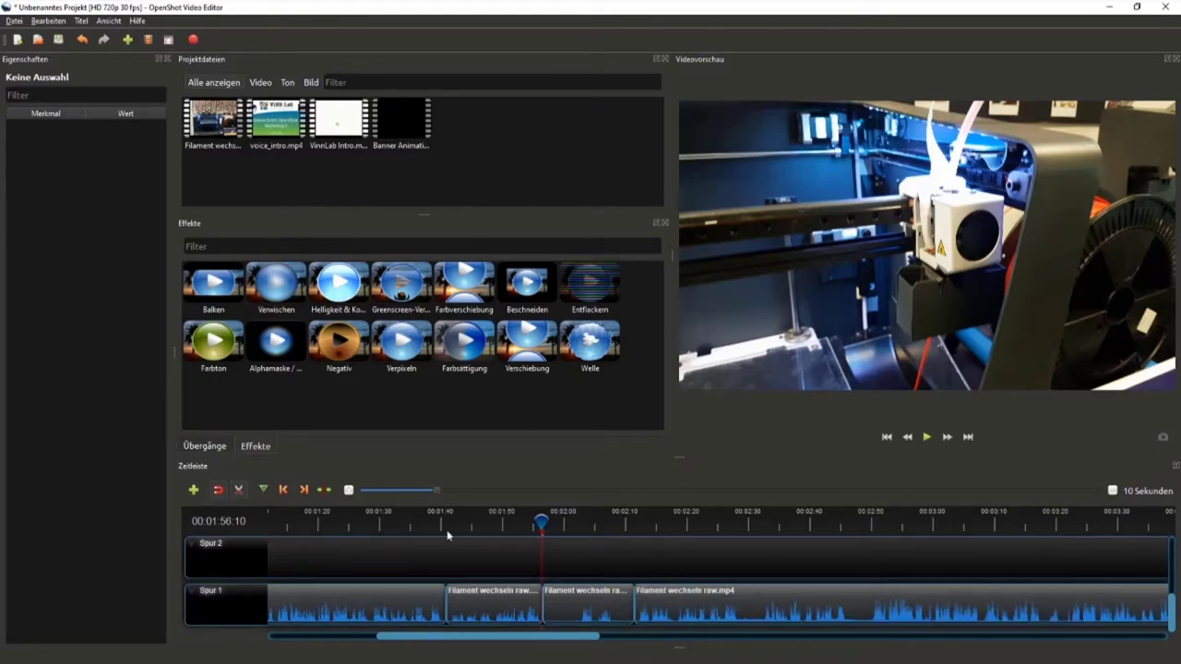
click(238, 490)
click(570, 602)
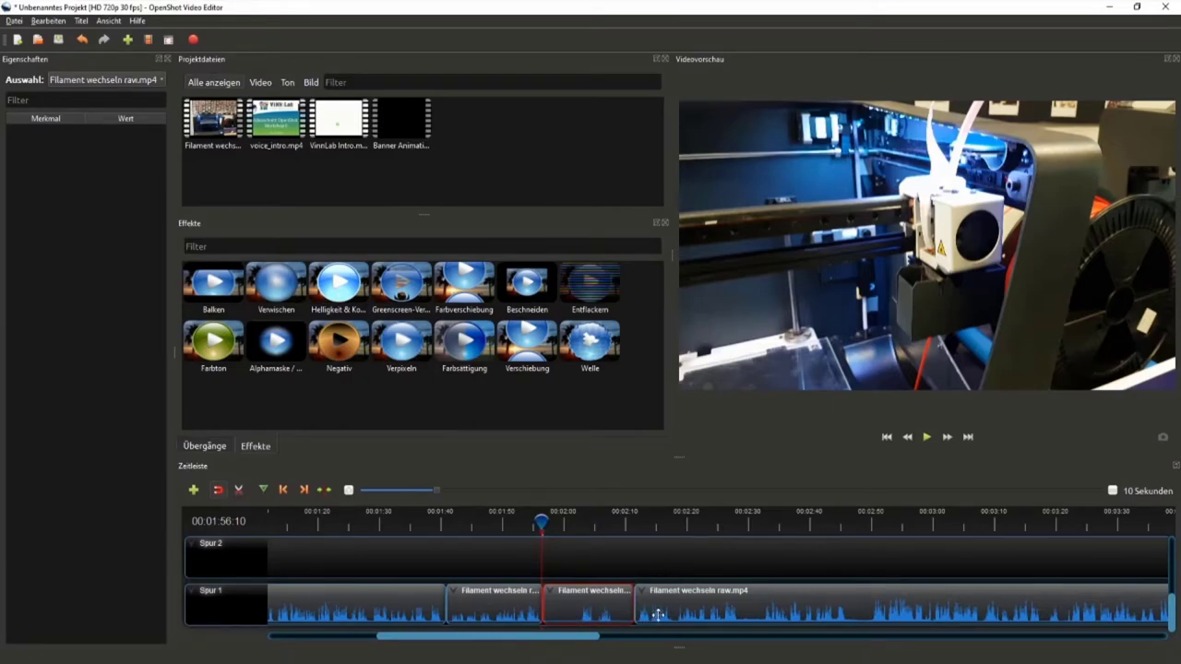
key(Delete)
drag(646, 612, 553, 612)
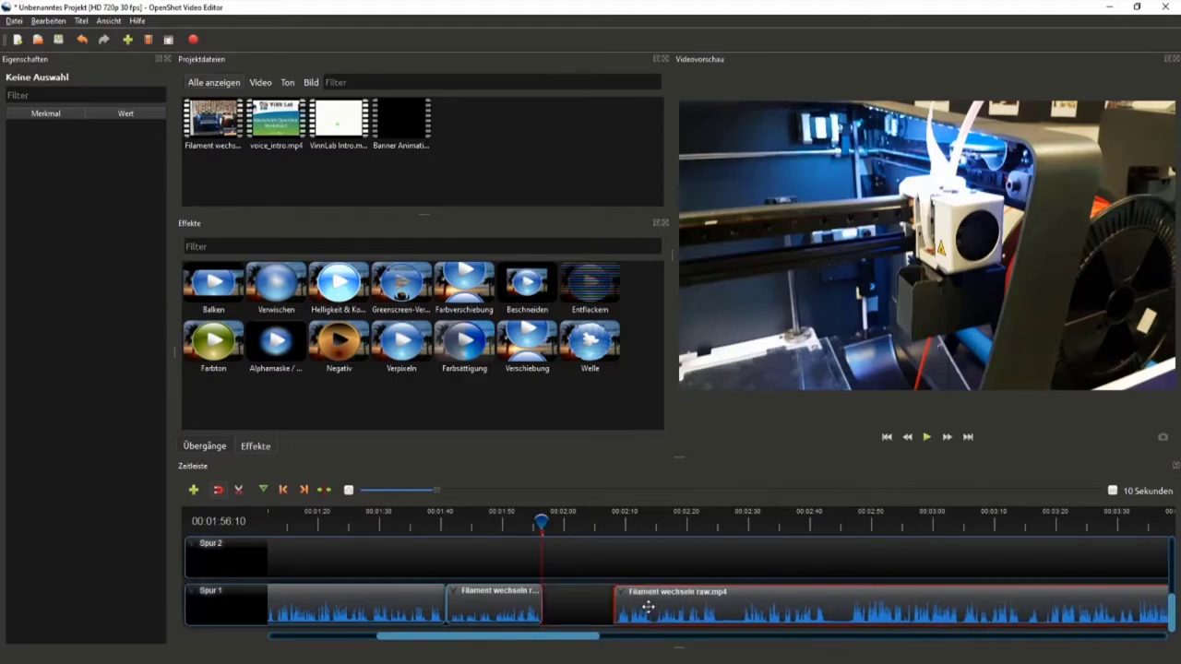
drag(545, 525, 514, 522)
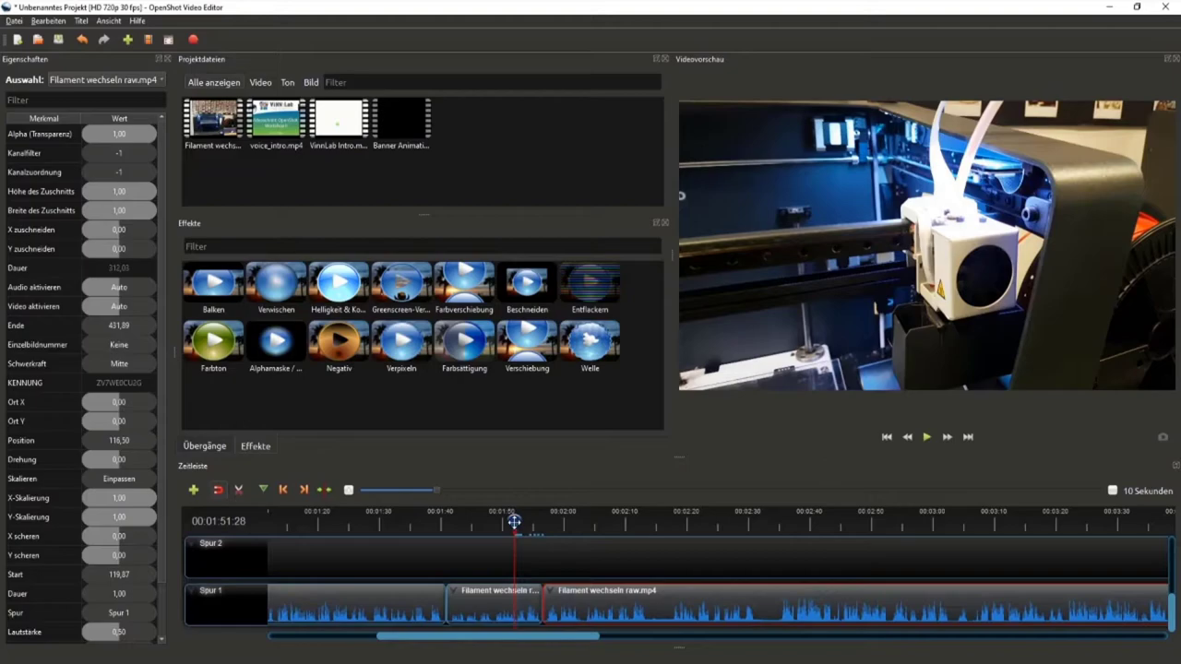
click(558, 569)
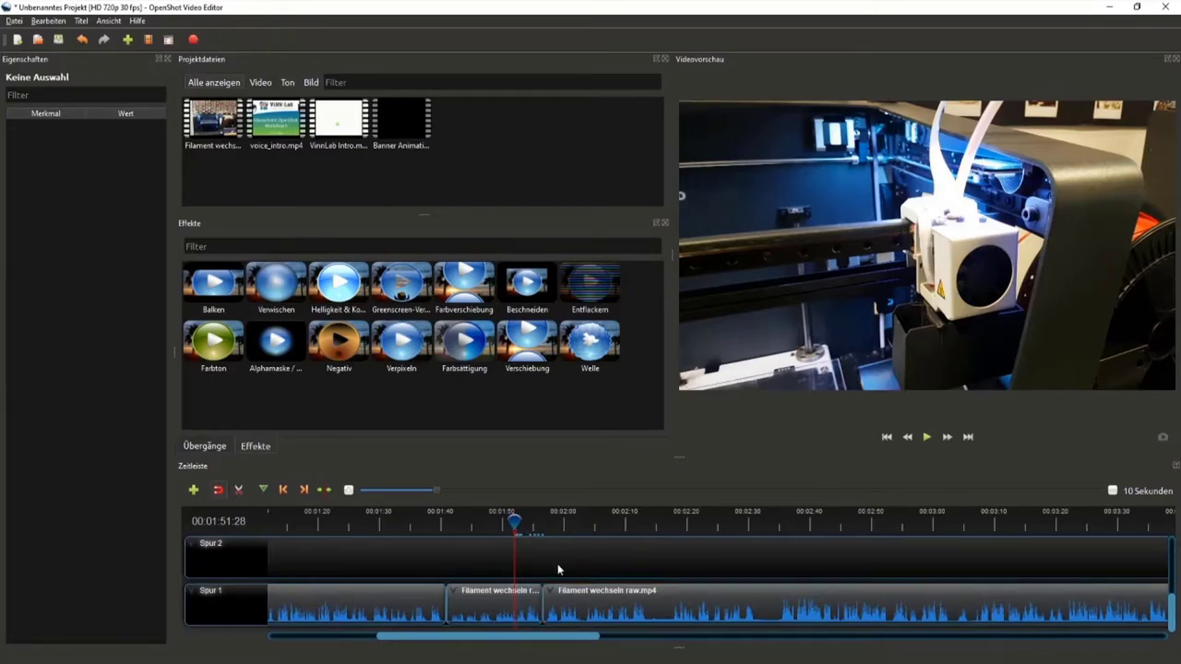
click(928, 438)
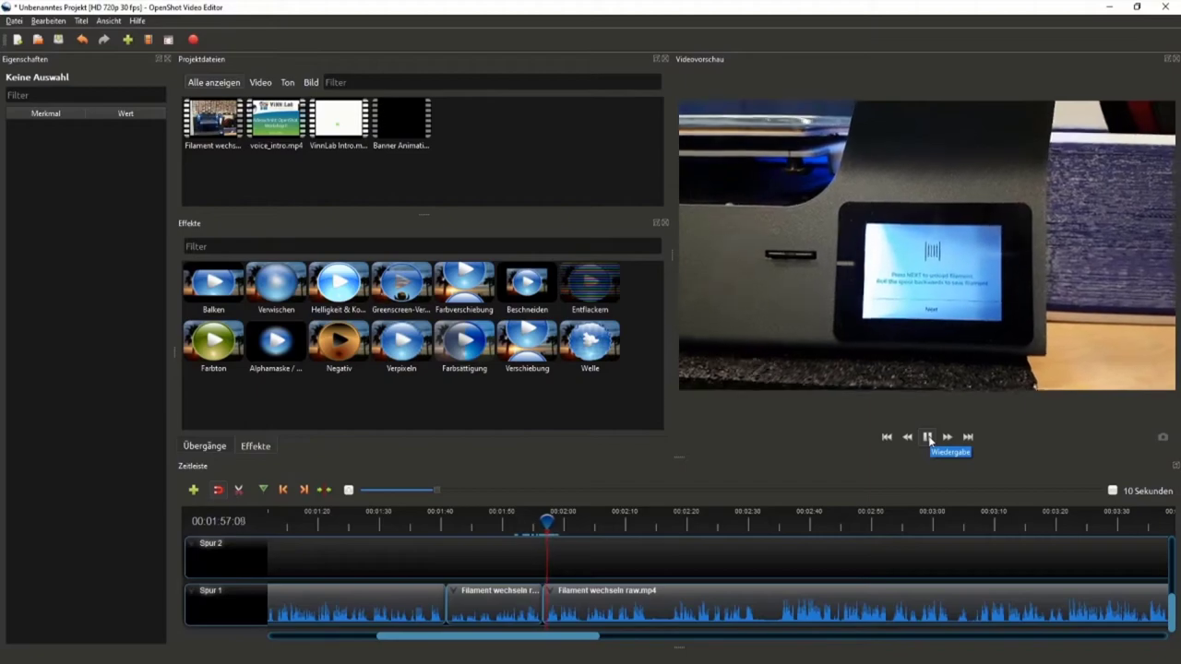
click(929, 439)
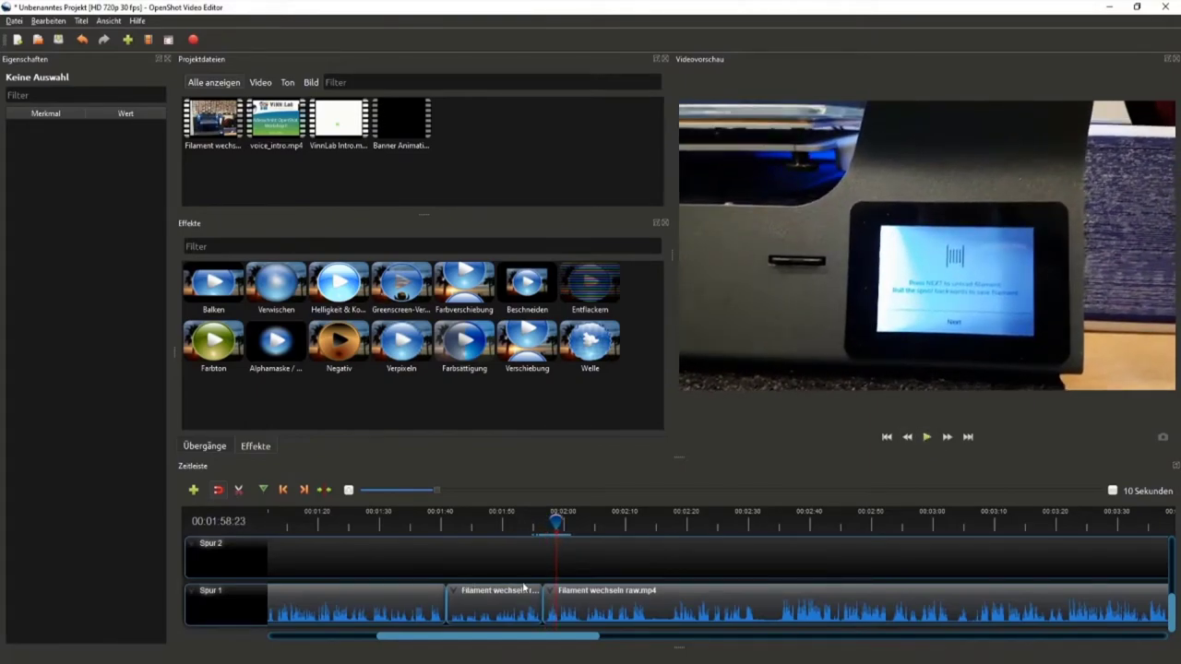
ctrl+scroll(523, 587, up, 1)
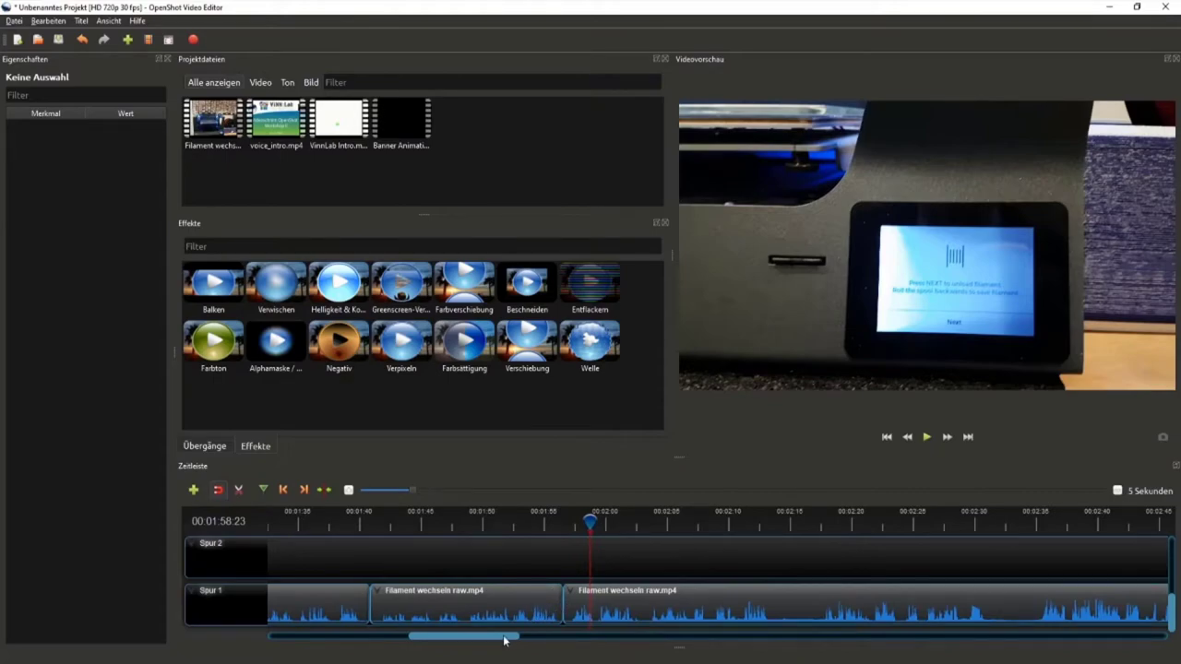
drag(503, 639, 523, 638)
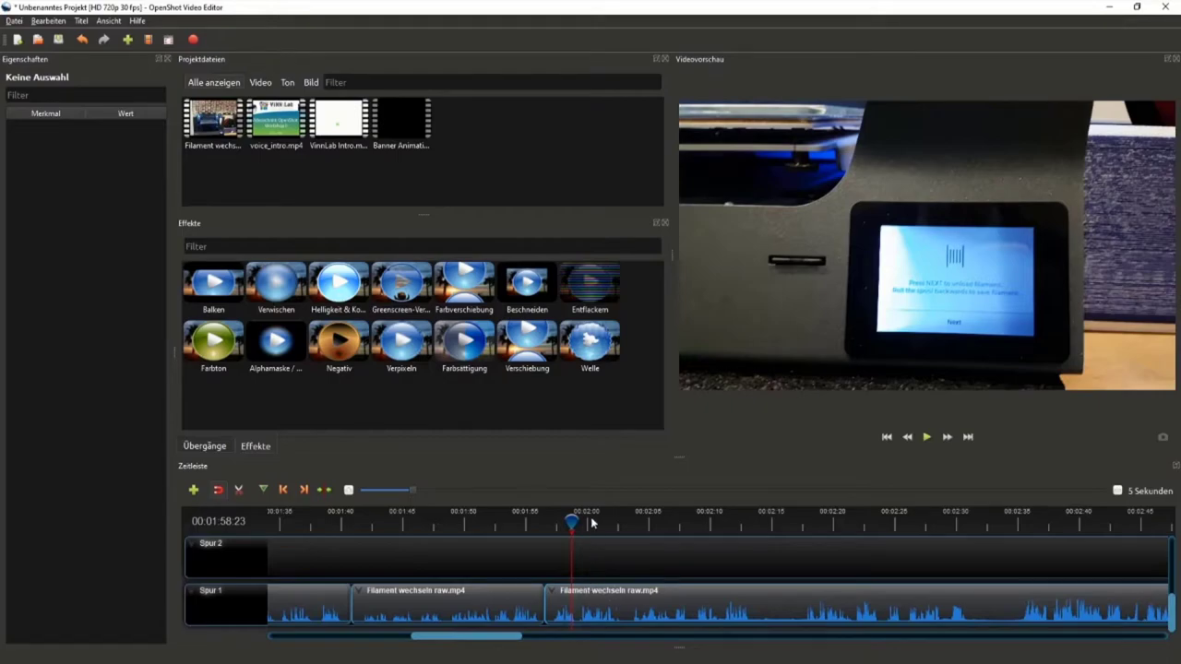
scroll(588, 578, down, 1)
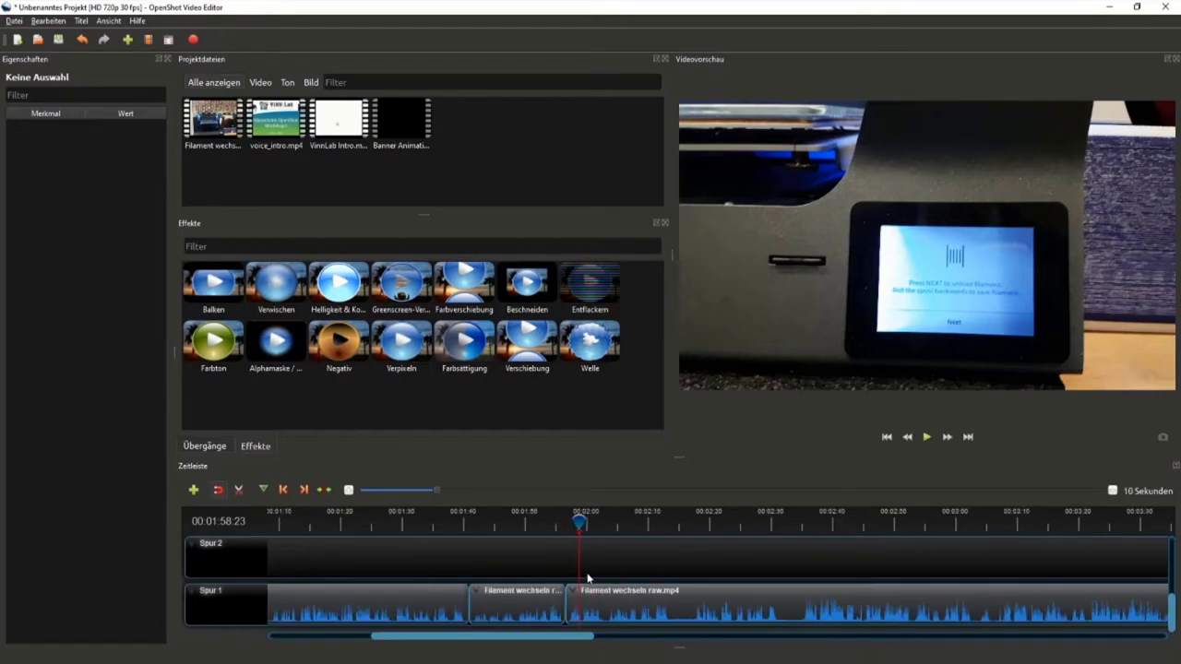
scroll(588, 578, up, 1)
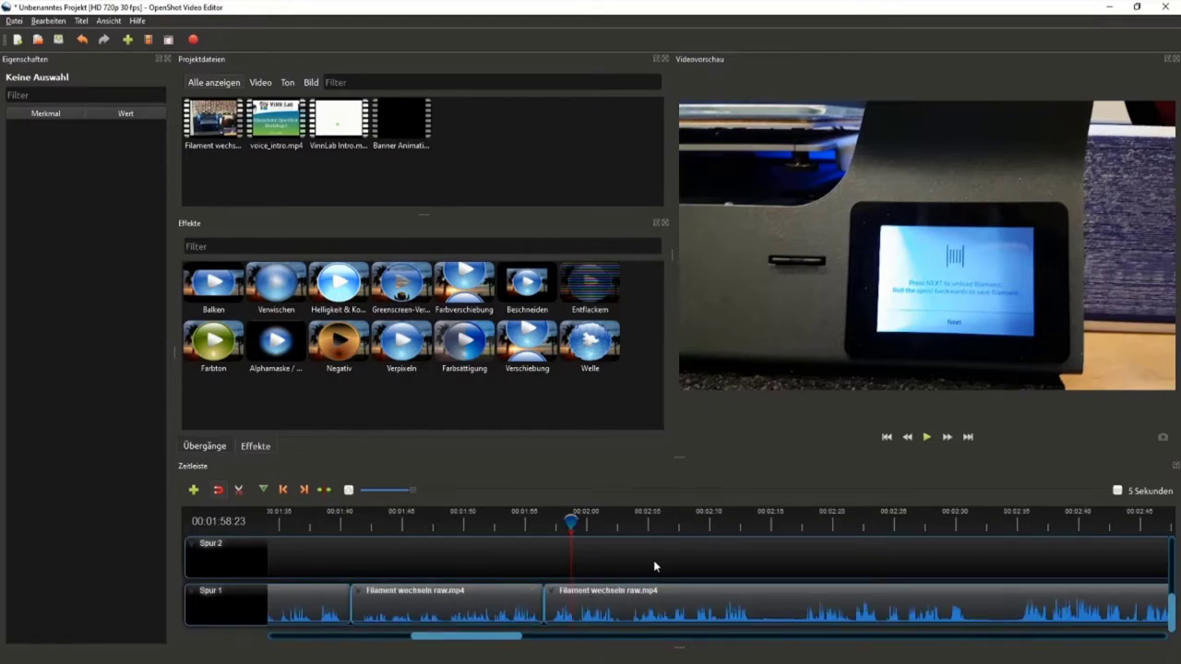
click(928, 439)
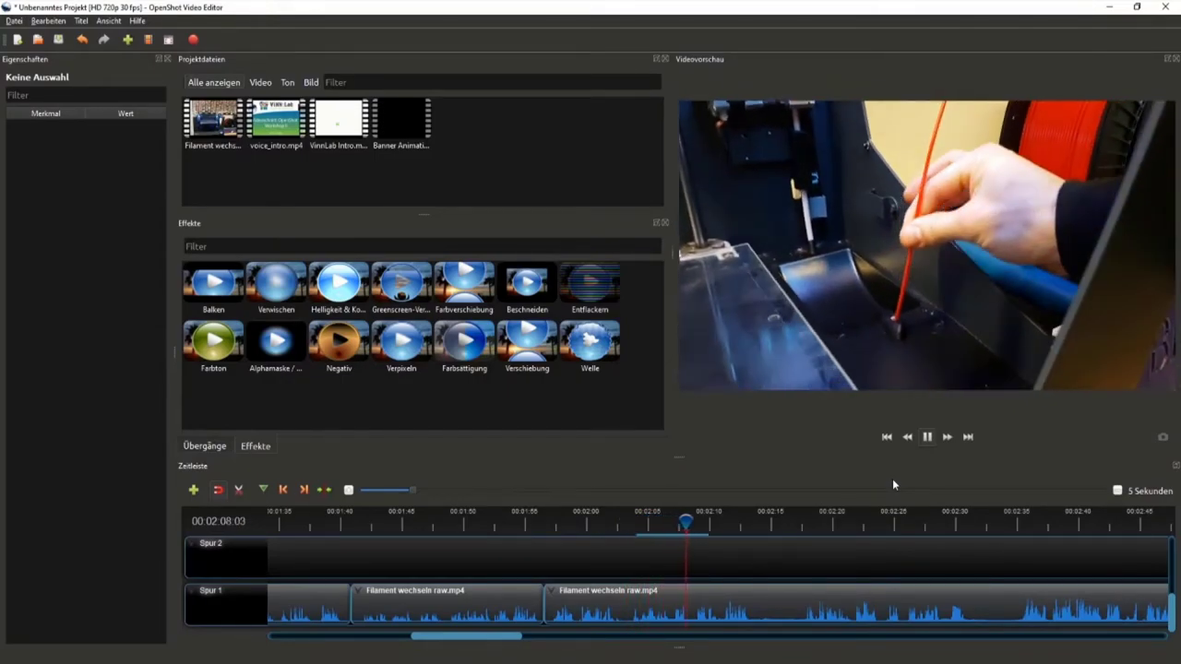
Play through the filament footage and pause it at 00:02:30:26.
click(926, 439)
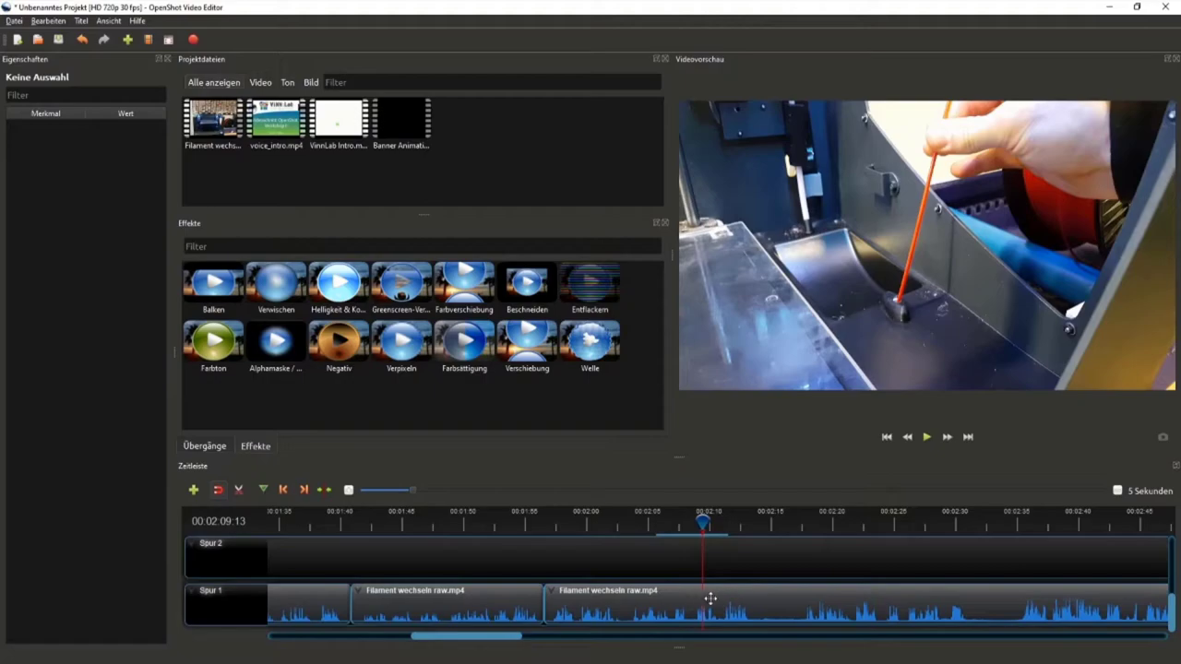
click(927, 438)
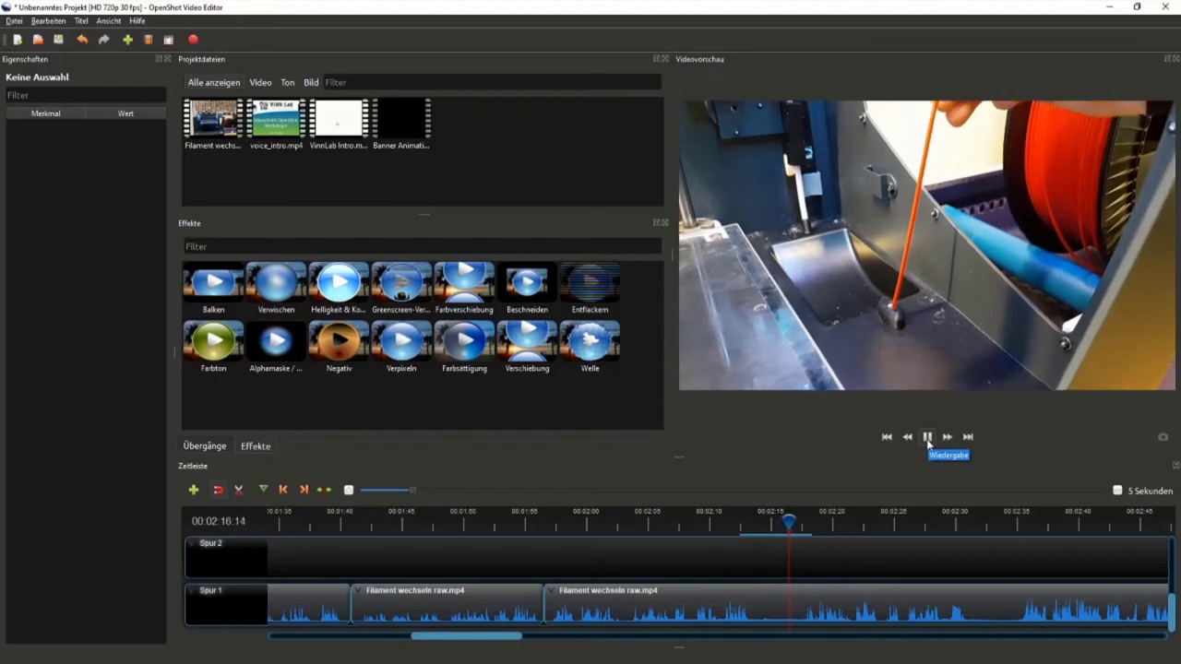
ctrl+scroll(864, 586, down, 2)
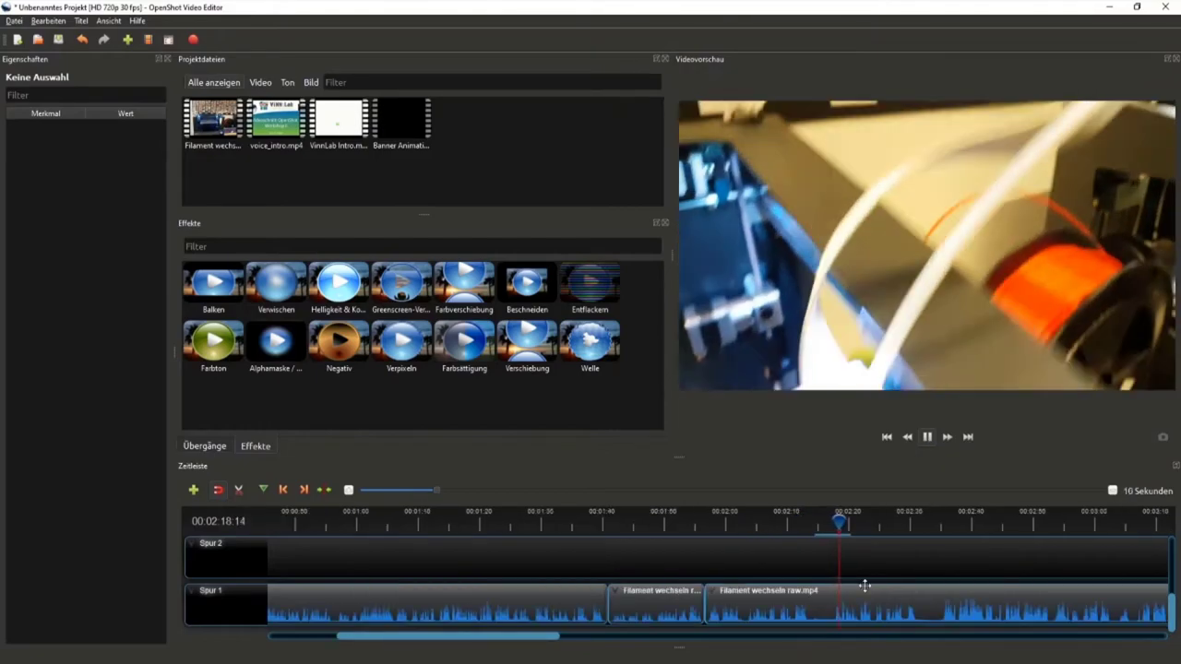
ctrl+scroll(864, 585, up, 2)
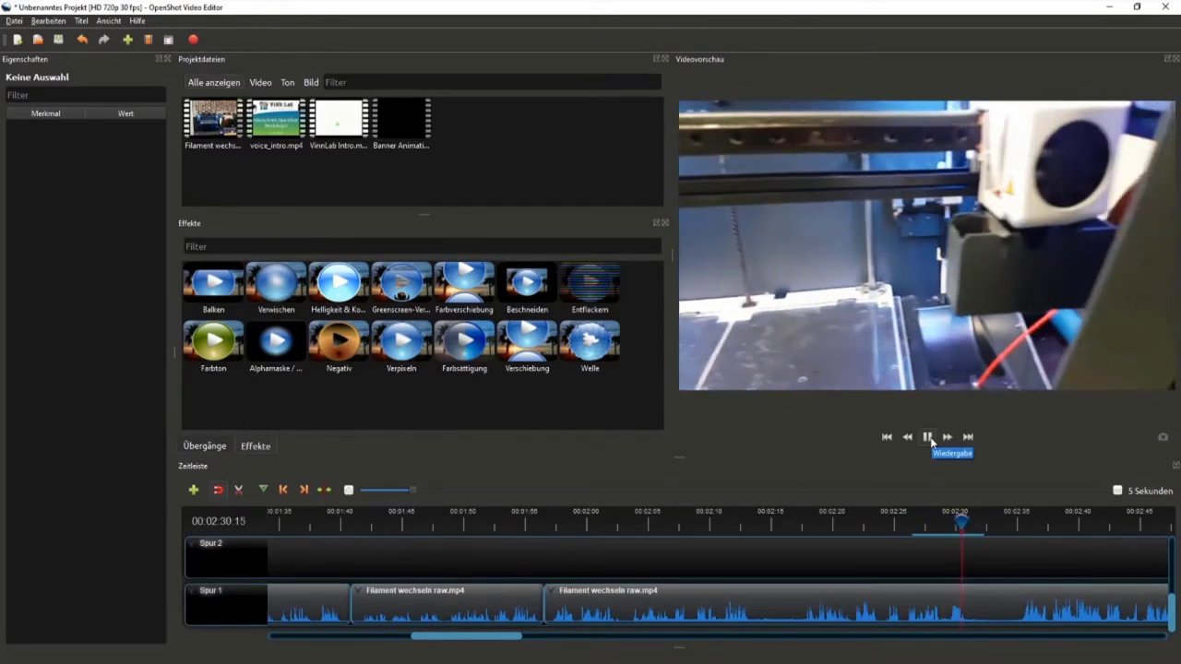
click(928, 438)
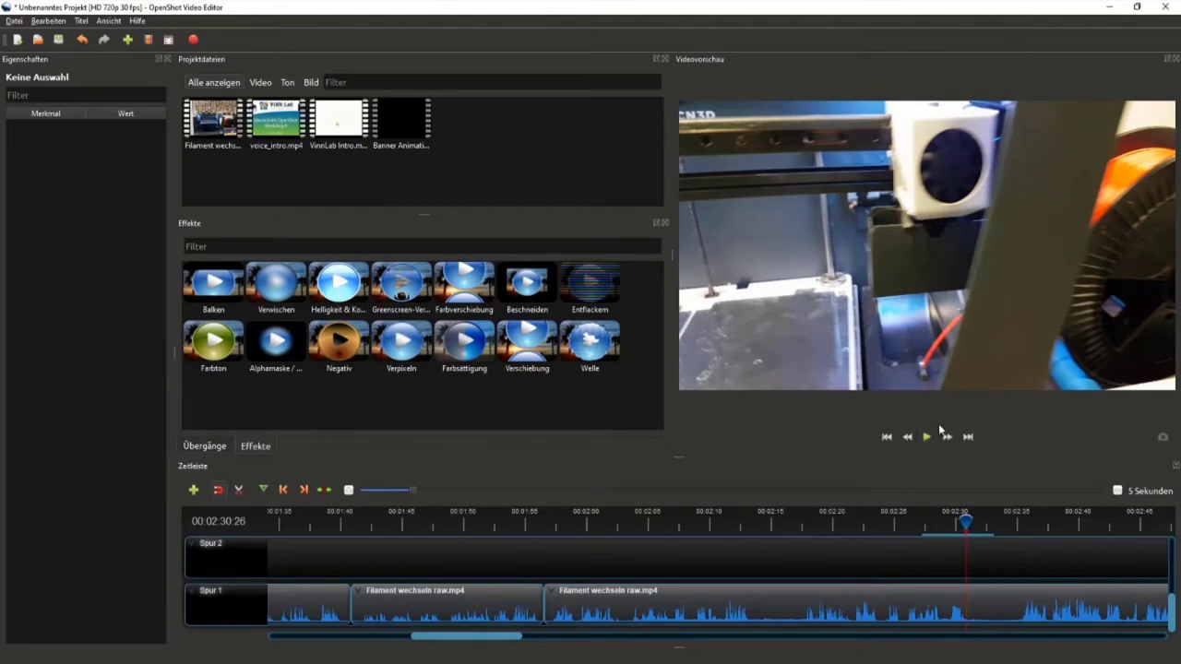
scroll(475, 639, right, 1)
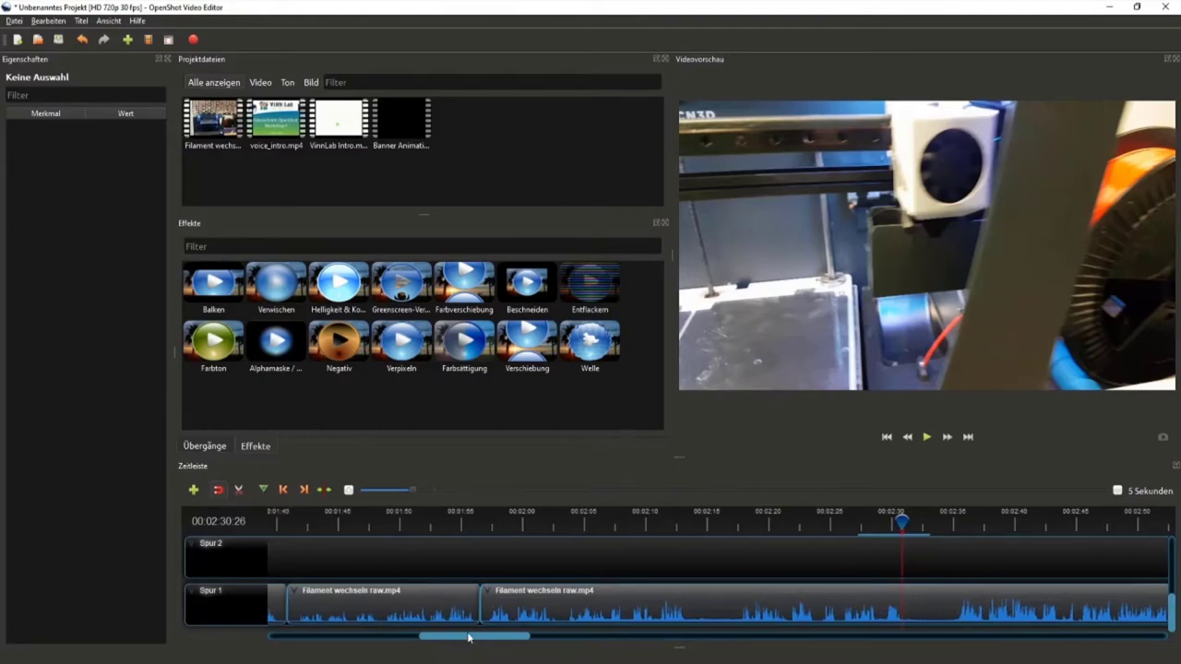
Review the filament footage, pause at 00:02:39:01, and zoom the timeline to 3 seconds.
drag(468, 638, 482, 637)
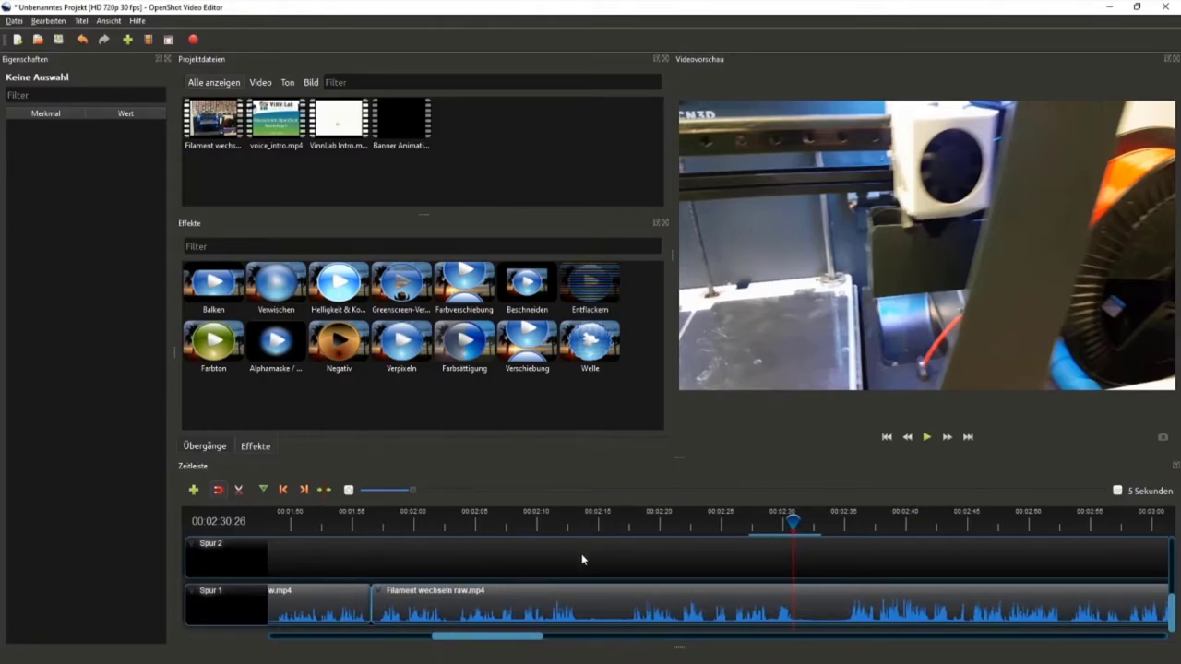
ctrl+scroll(582, 553, down, 1)
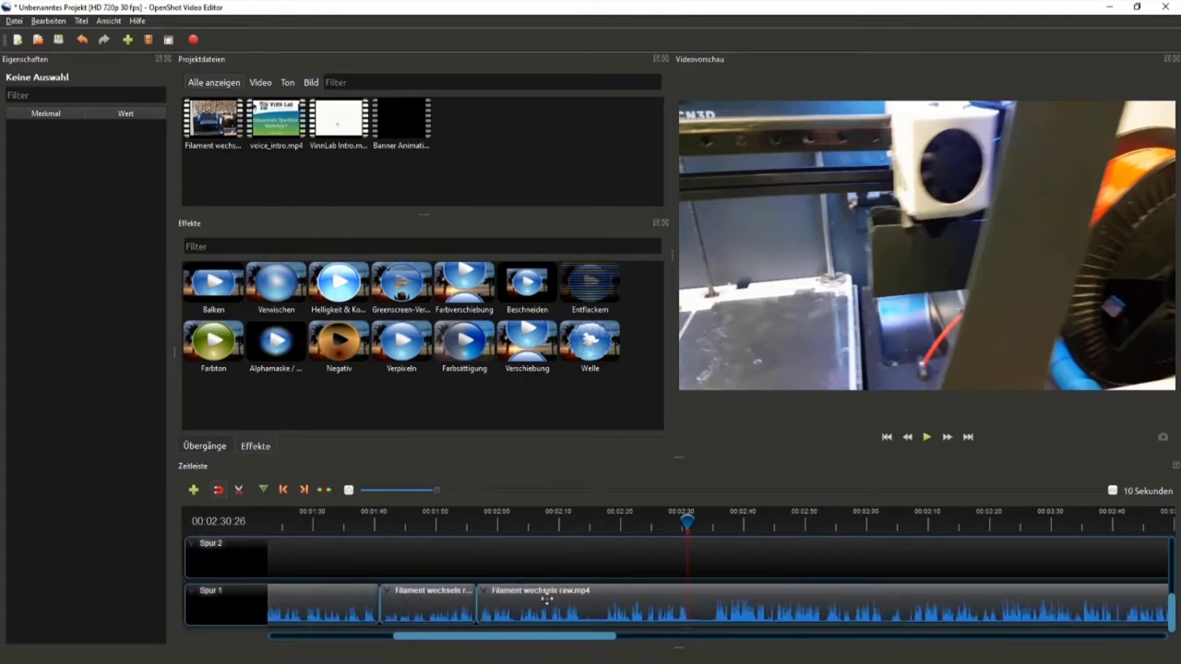
ctrl+scroll(572, 607, up, 1)
drag(526, 638, 537, 640)
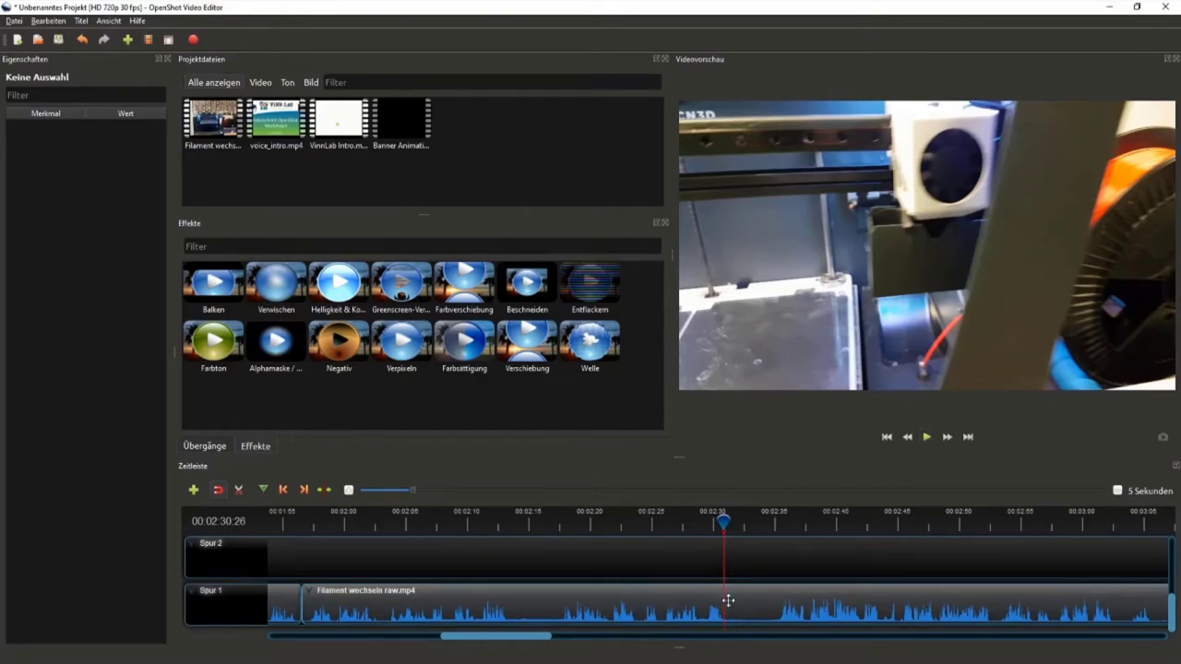
click(927, 437)
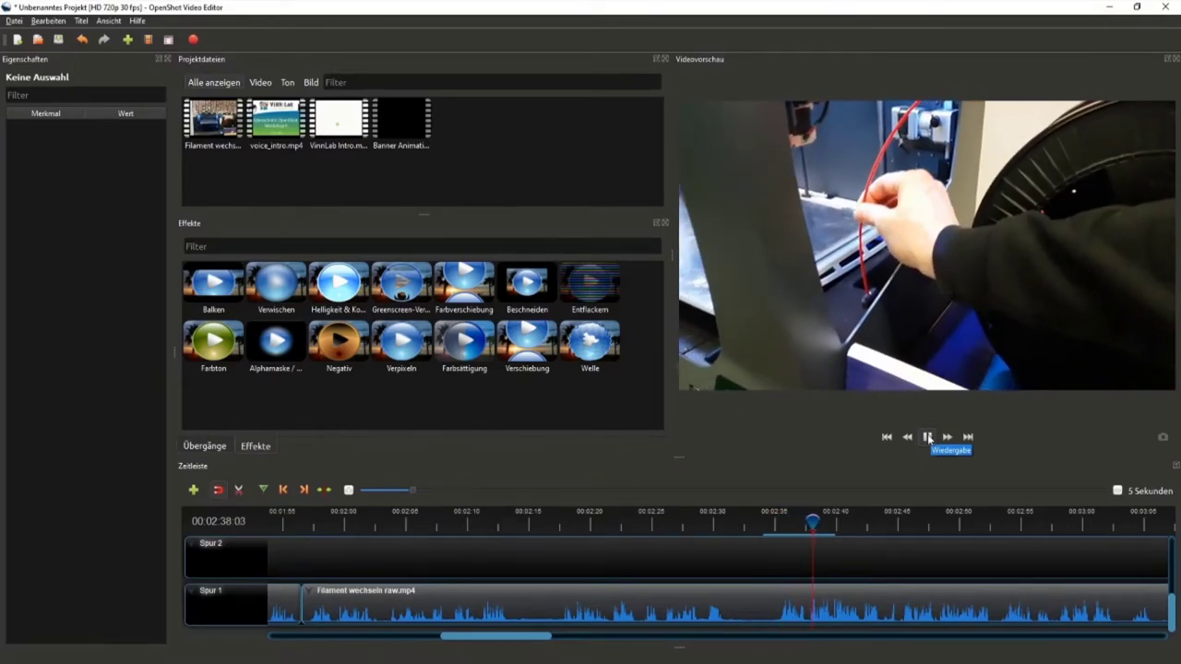
click(927, 438)
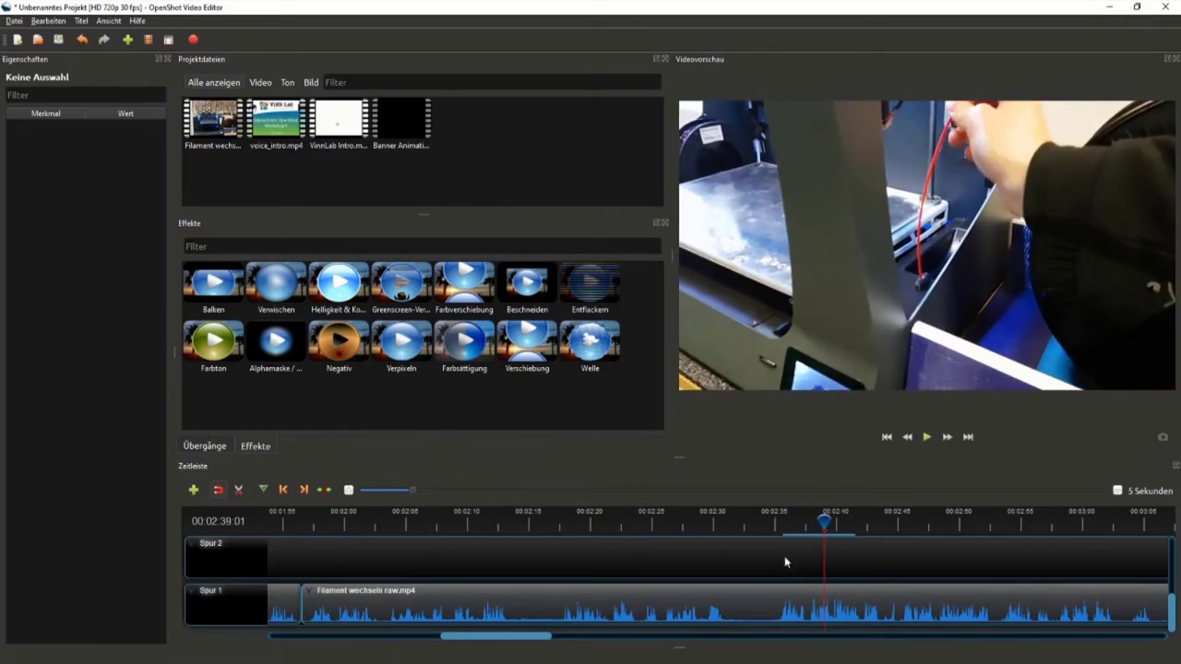
ctrl+scroll(785, 562, up, 2)
Split the filament clip with the Razor tool at 02:35:10.
drag(507, 638, 506, 638)
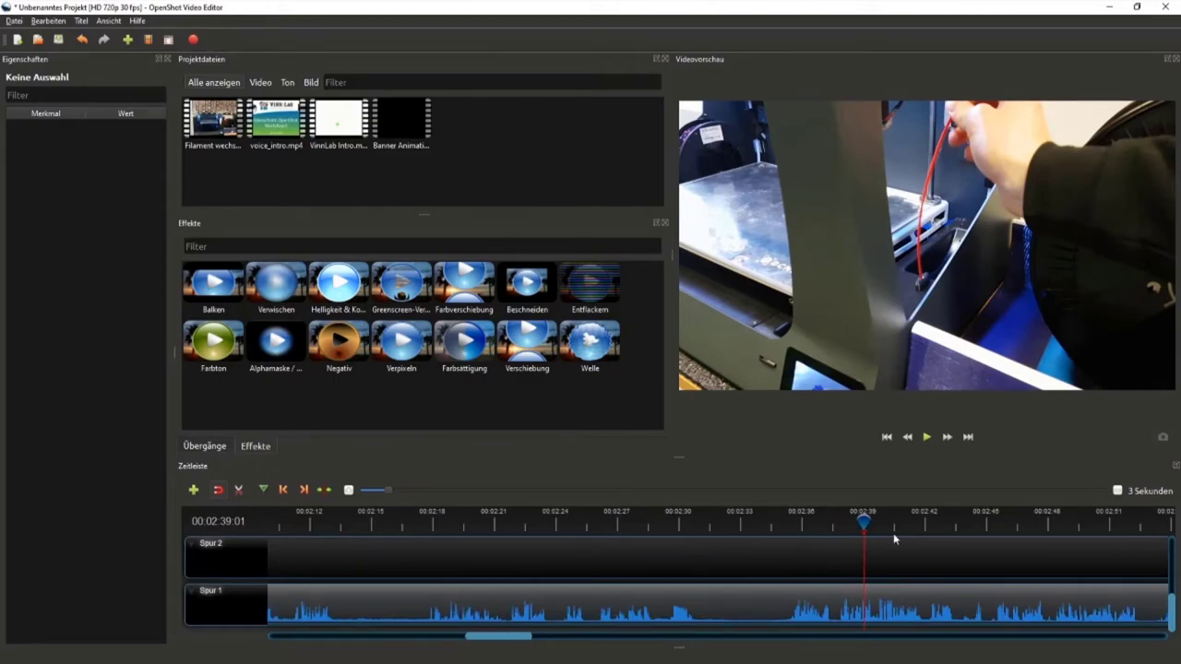
drag(864, 521, 780, 529)
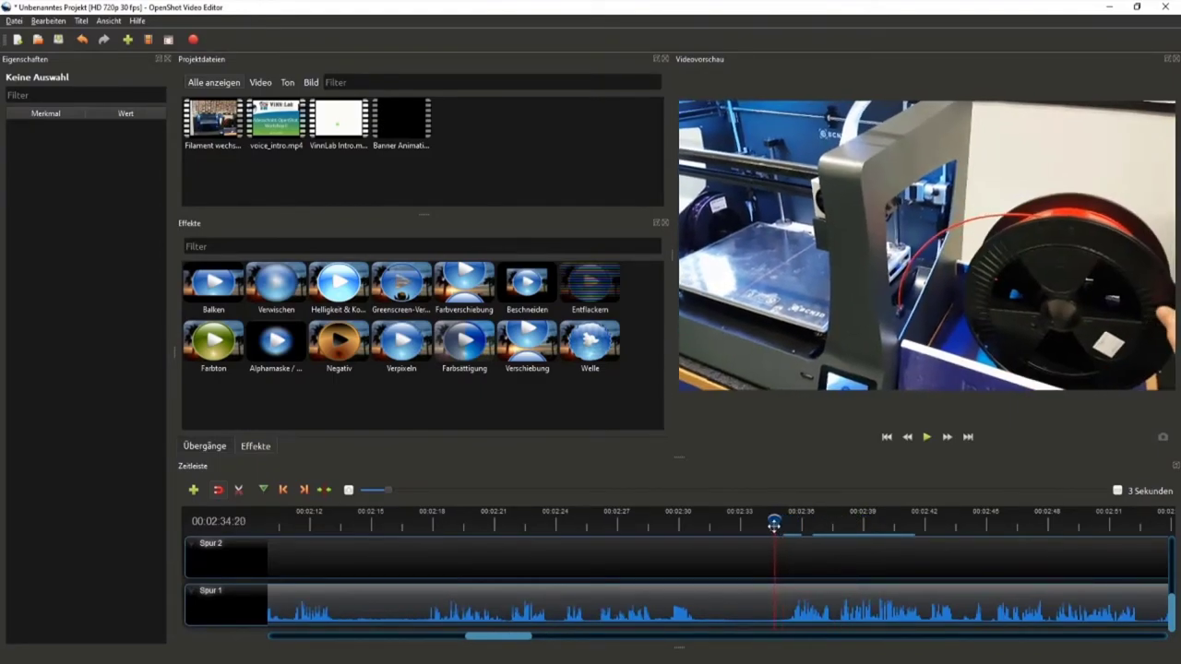
click(926, 437)
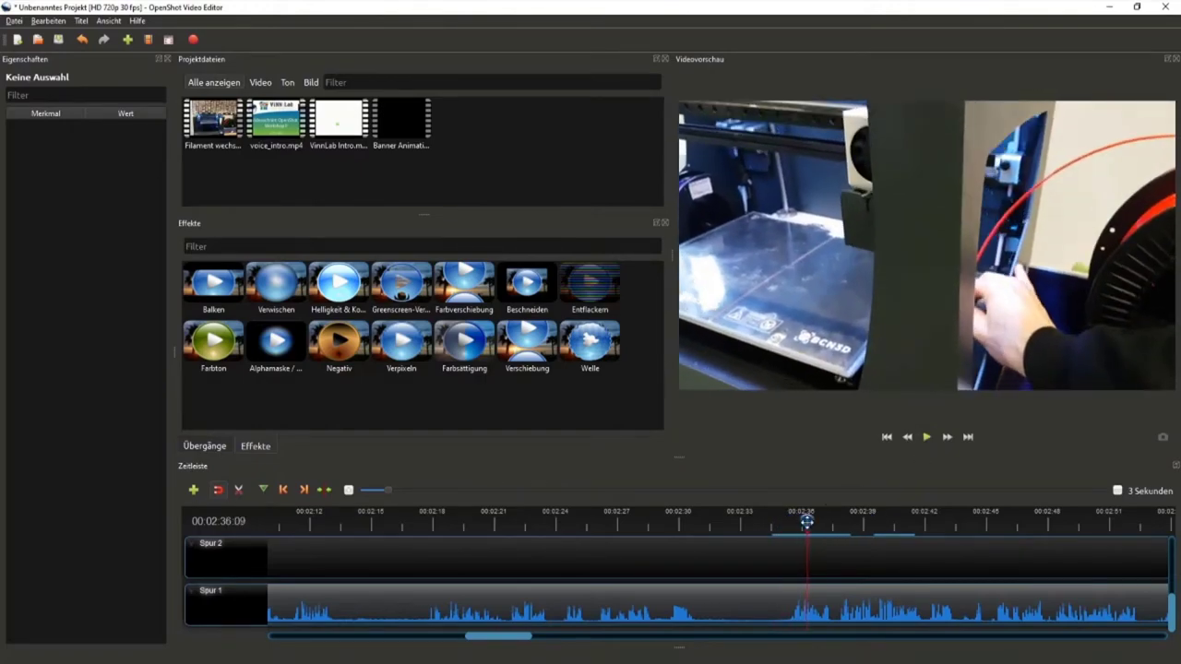
drag(805, 523, 788, 522)
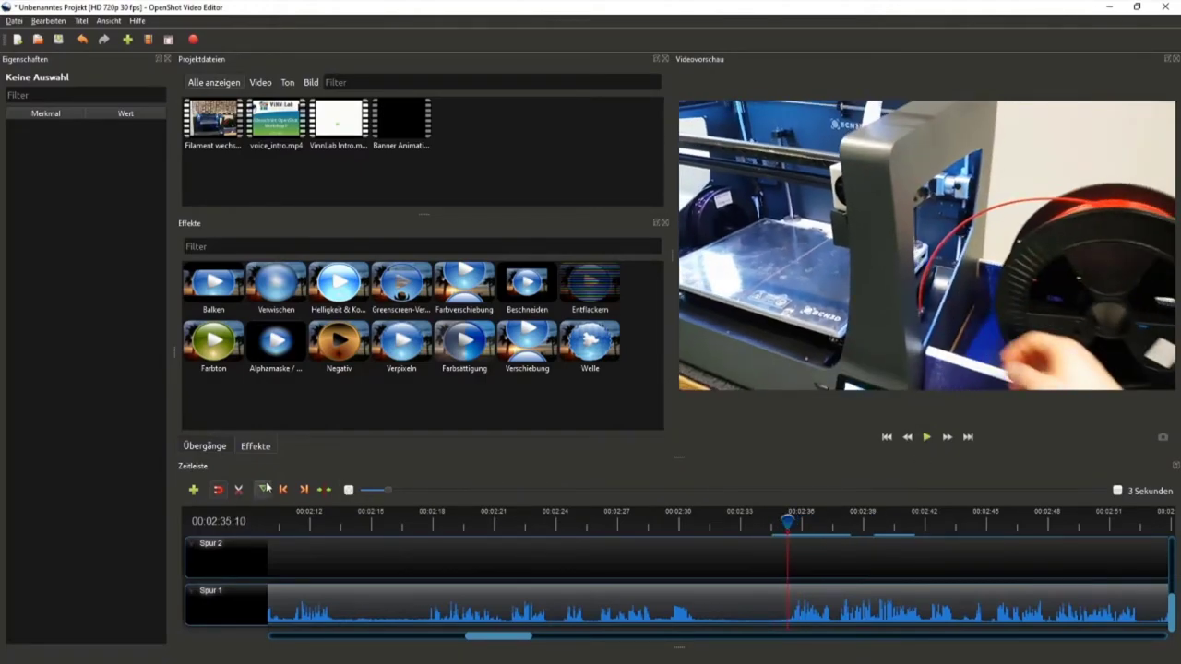
click(238, 490)
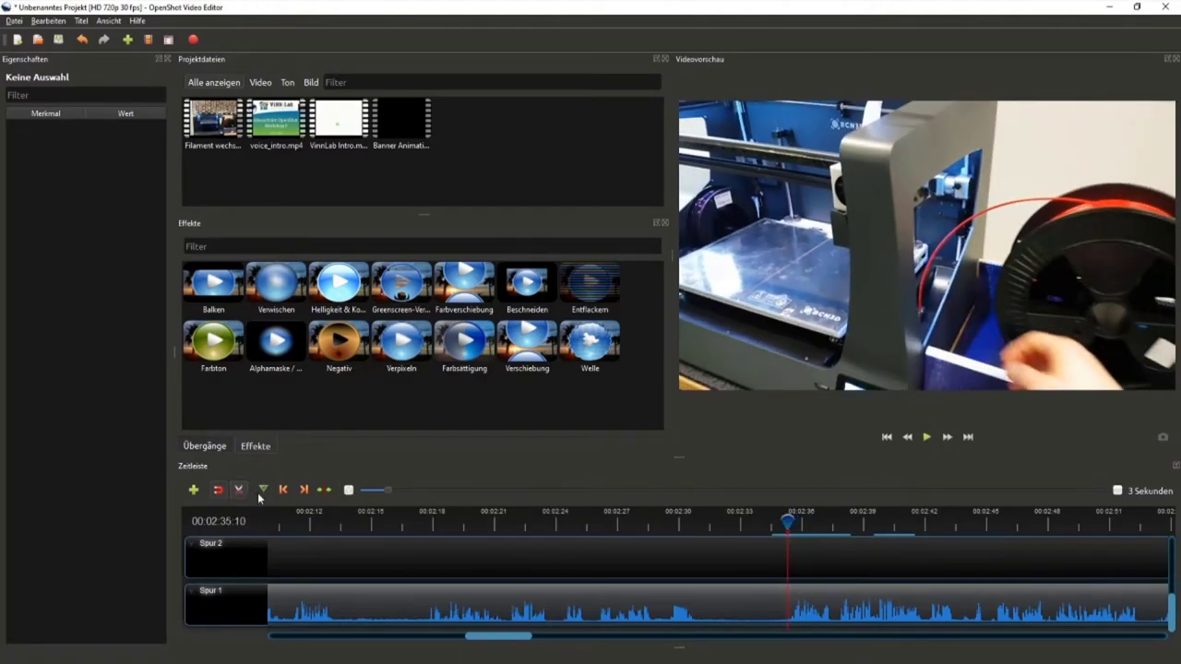
click(785, 604)
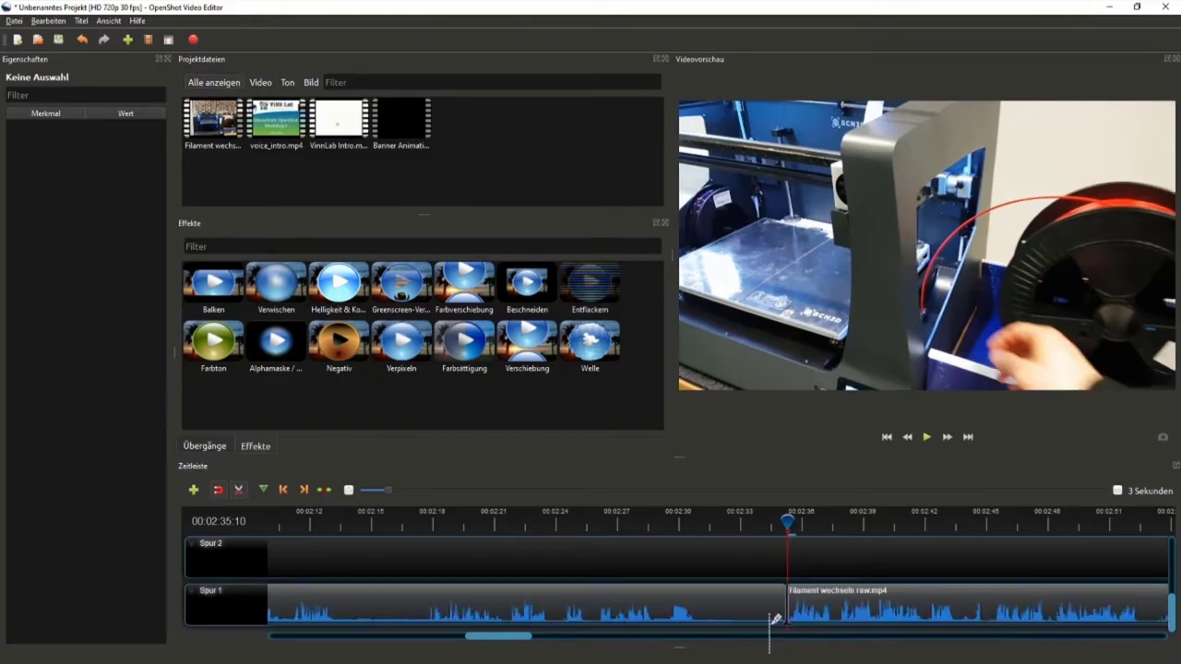
click(238, 490)
Find the start of the unwanted section and split the clip at 02:28:26.
drag(790, 523, 677, 523)
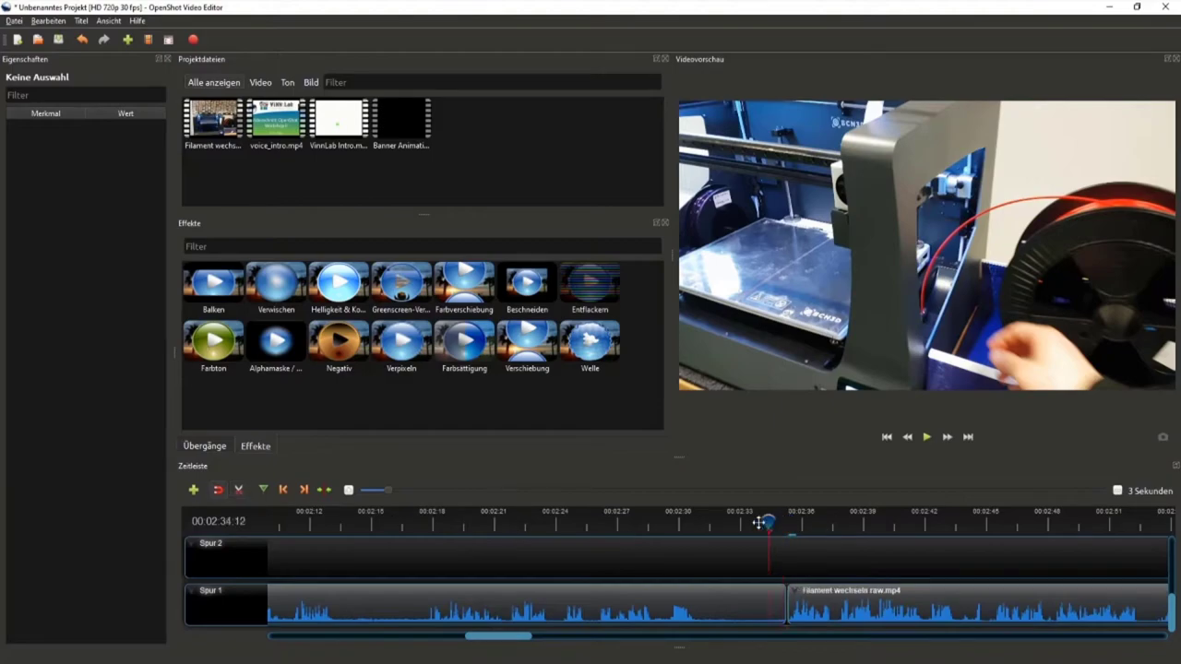
click(926, 437)
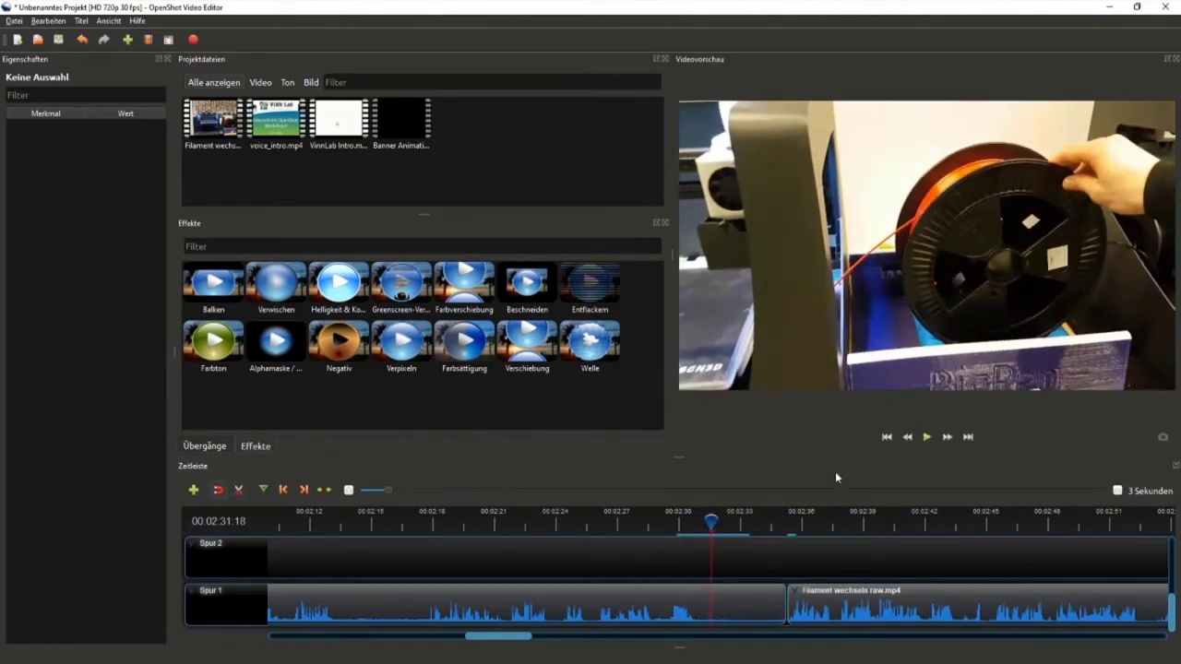
drag(712, 523, 636, 522)
click(925, 439)
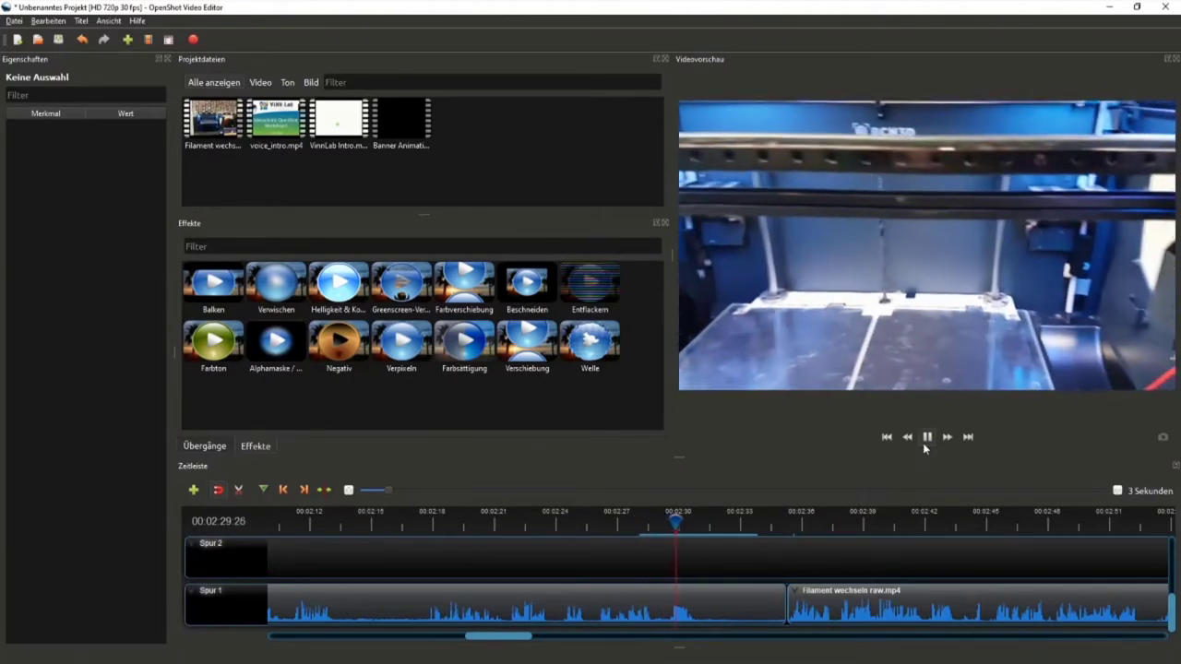
click(925, 439)
drag(691, 521, 631, 521)
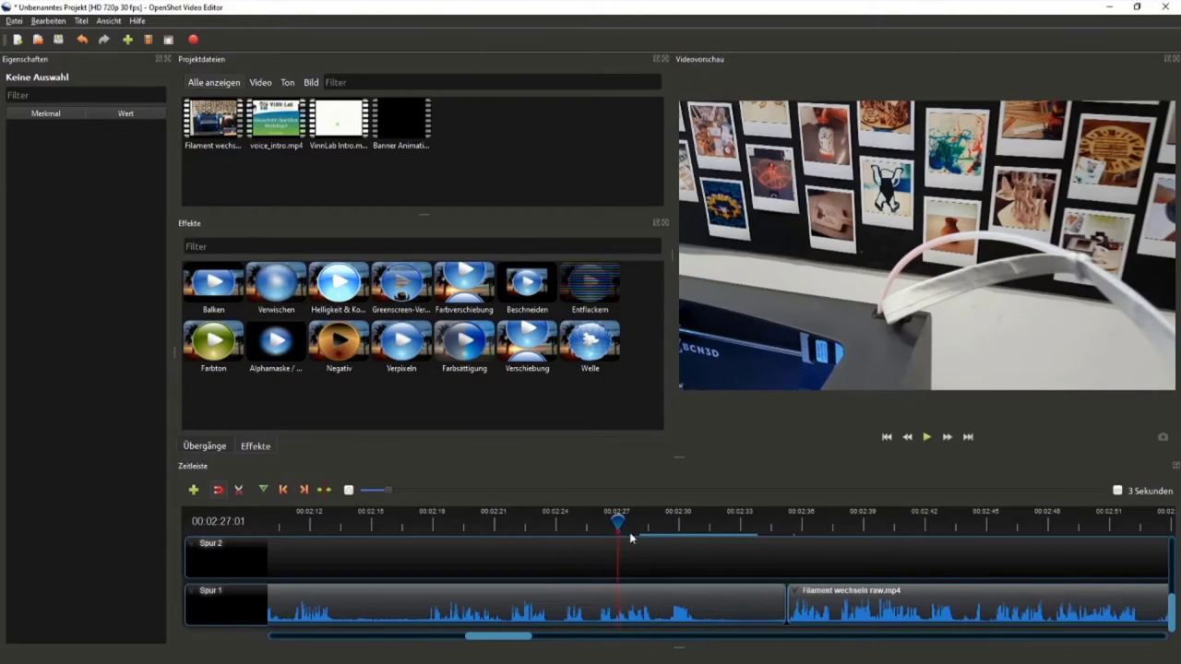
click(925, 437)
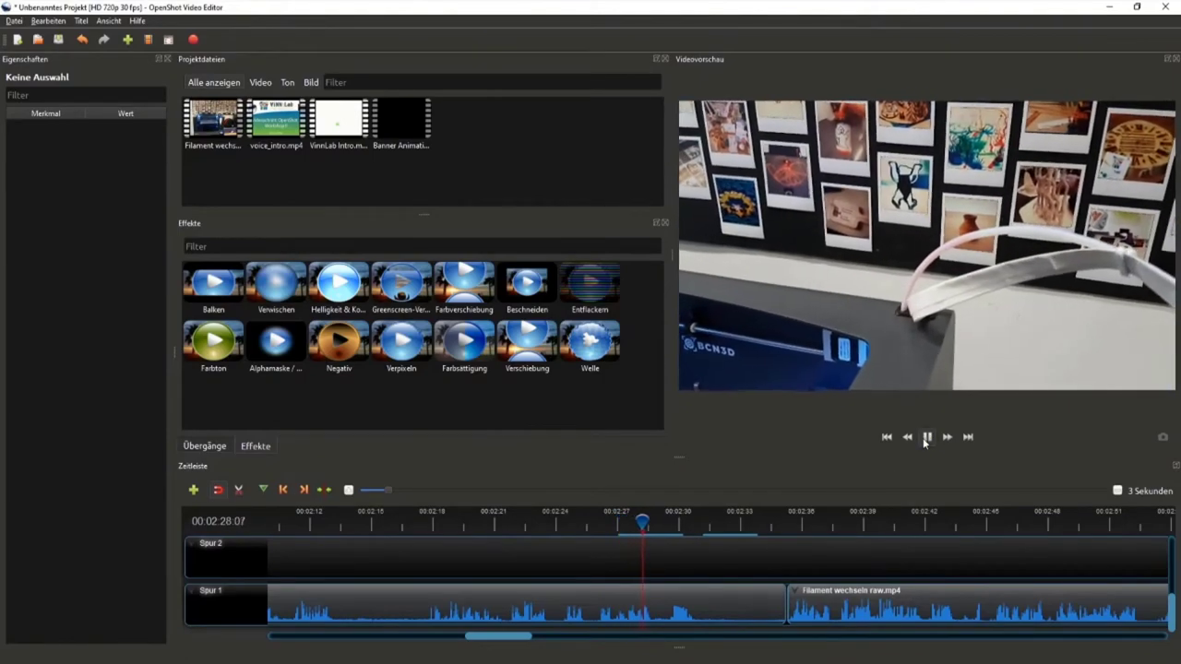
click(926, 437)
click(656, 522)
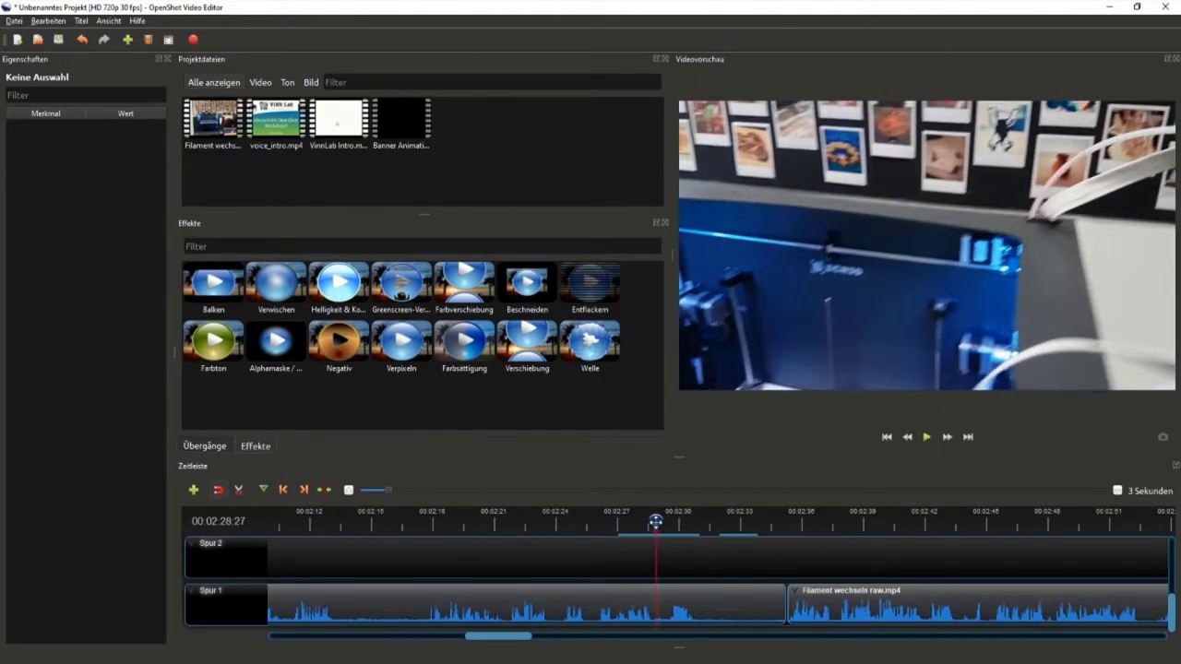
click(238, 490)
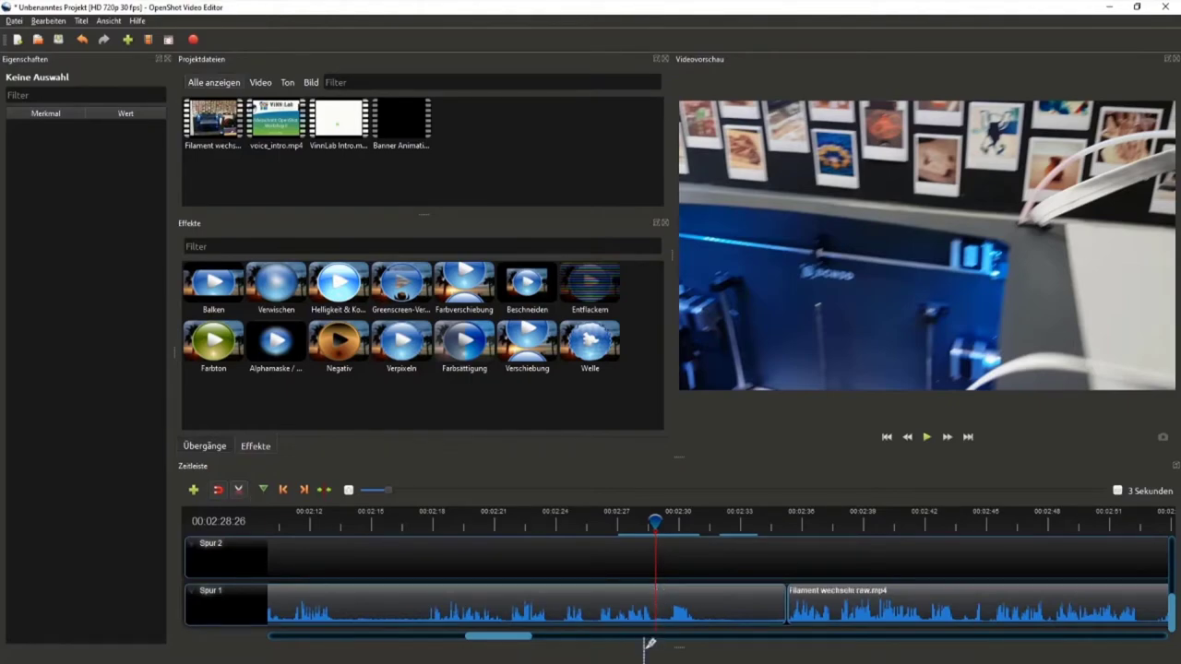
click(656, 604)
click(245, 491)
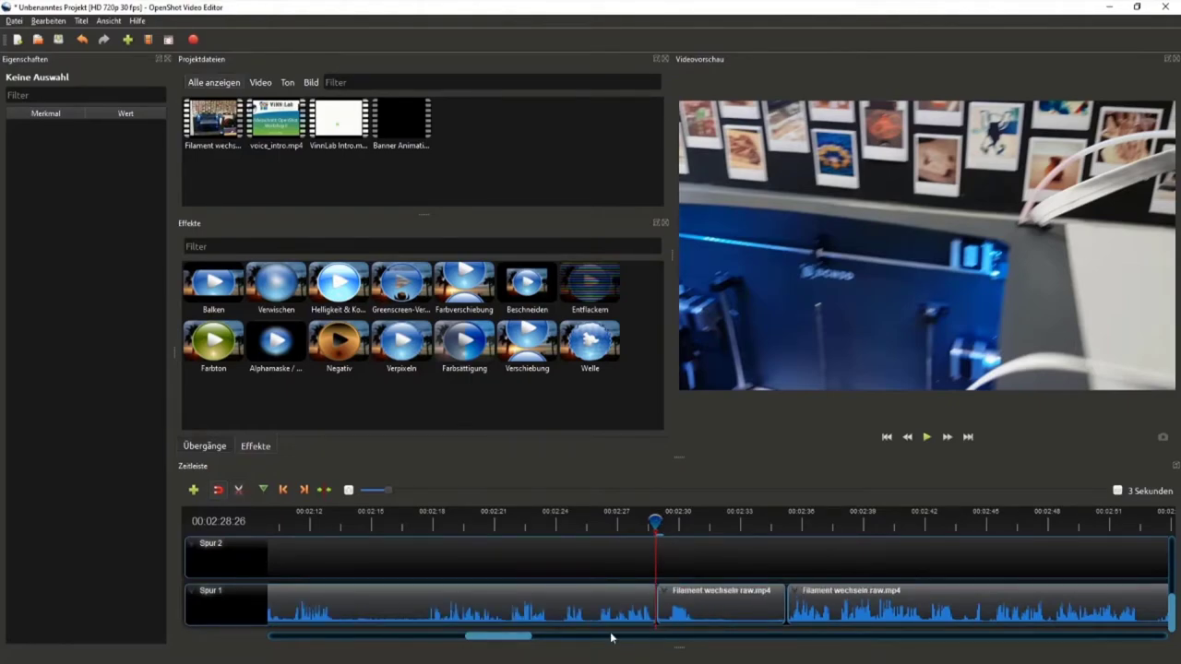
Delete the piece between the cuts, close the gap, and play the join to check it.
click(729, 615)
key(Delete)
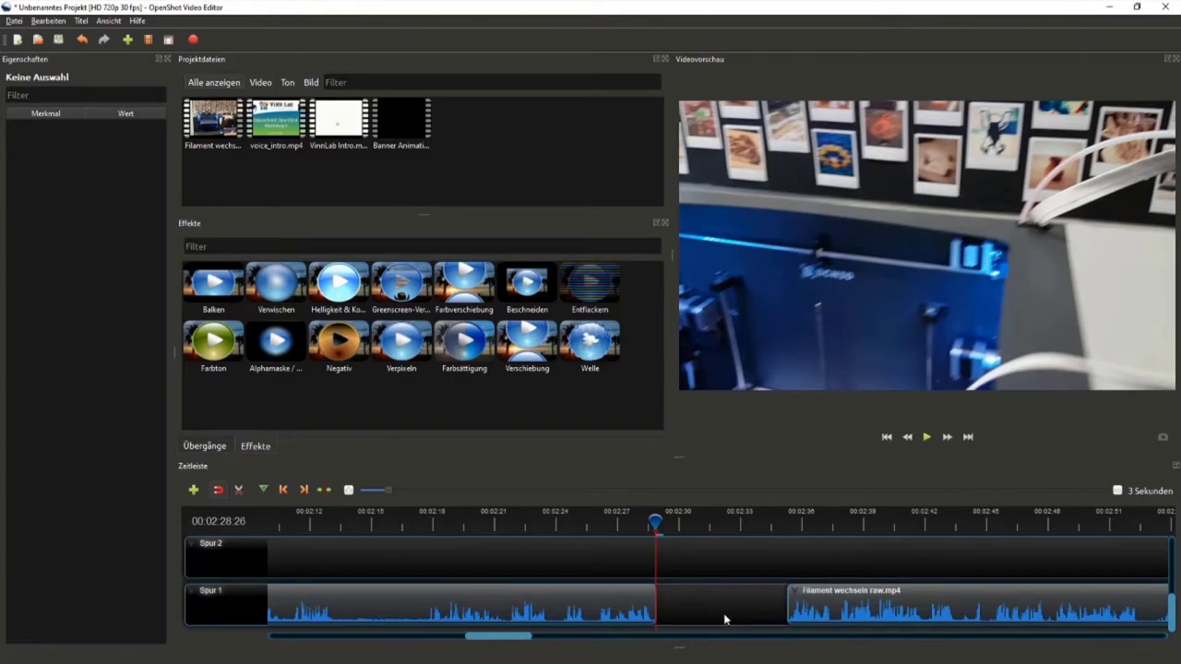
drag(828, 590, 696, 590)
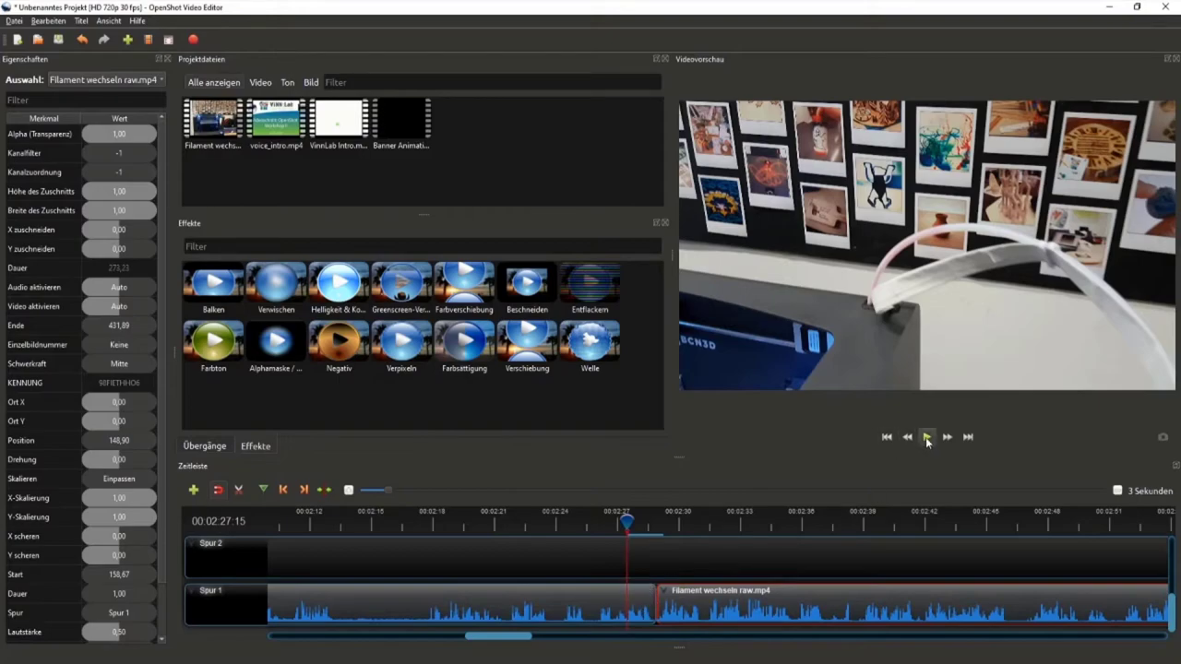
click(925, 437)
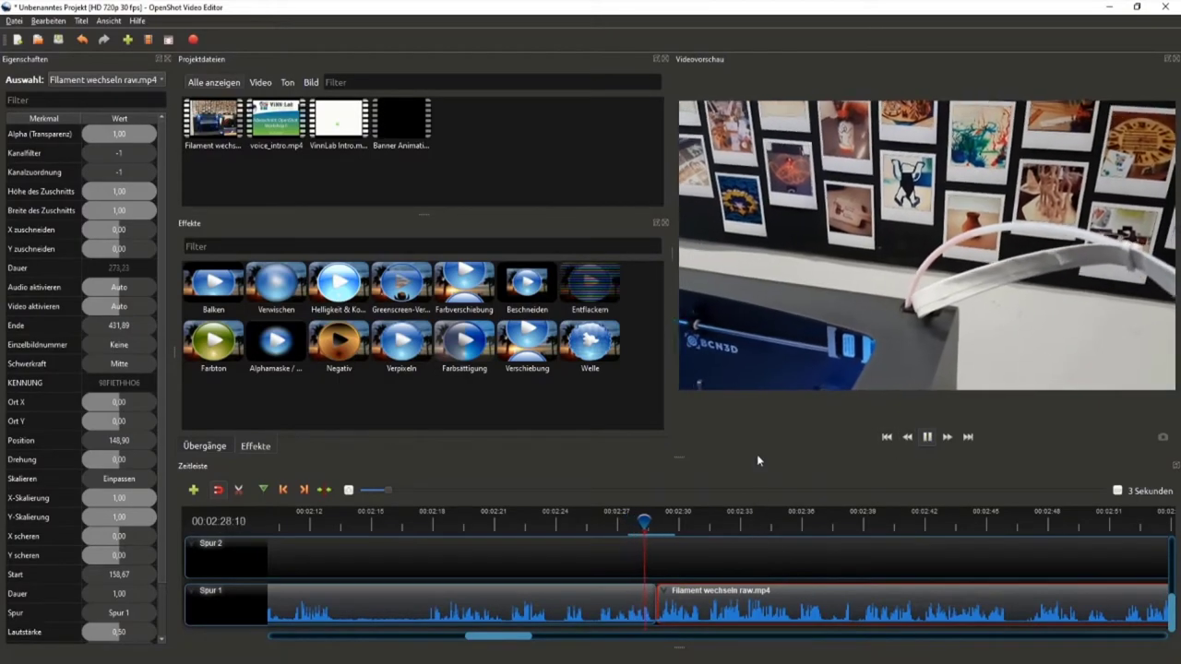
ctrl+scroll(726, 567, down, 2)
click(726, 568)
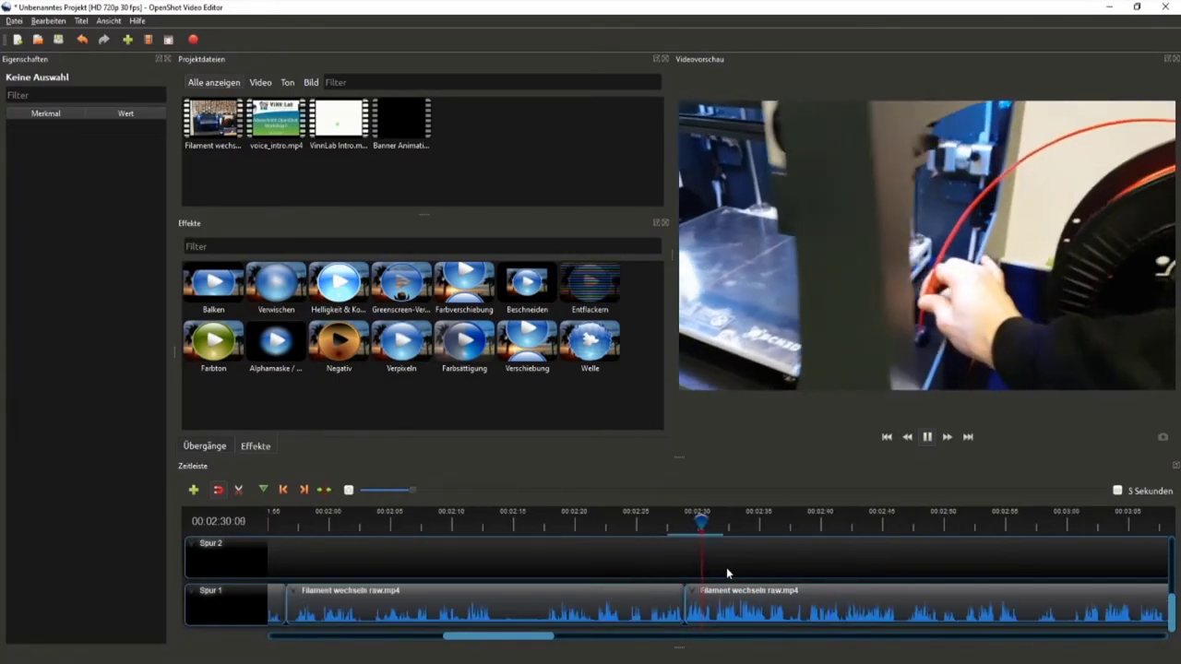
click(926, 437)
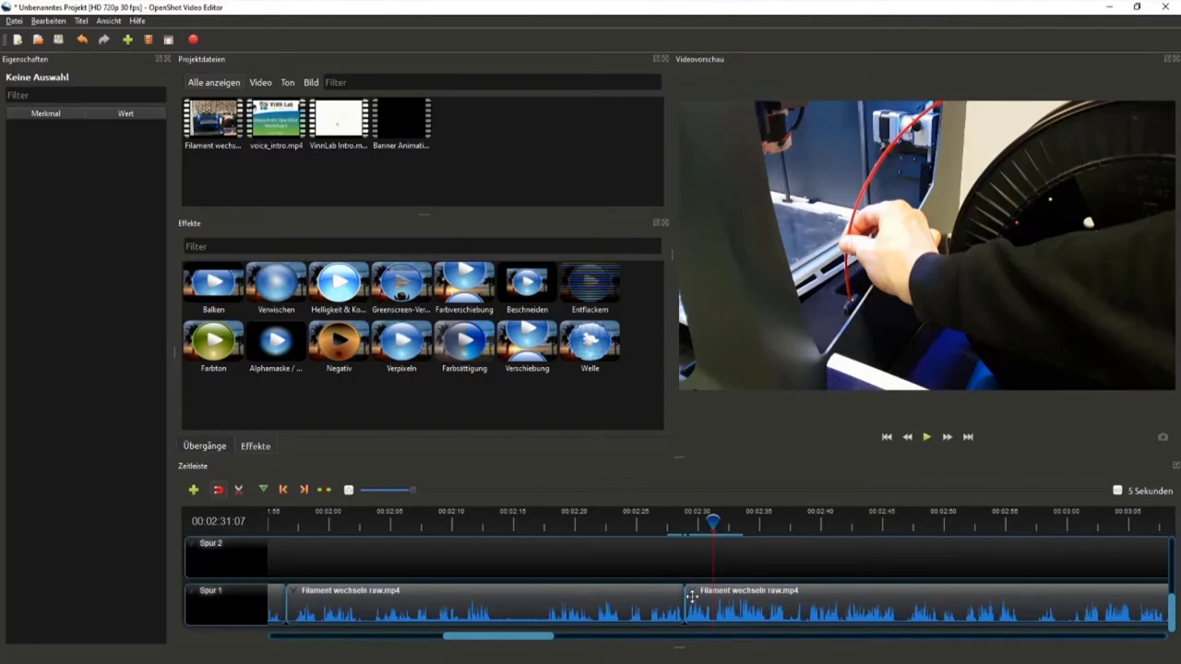
click(925, 437)
scroll(645, 573, down, 2)
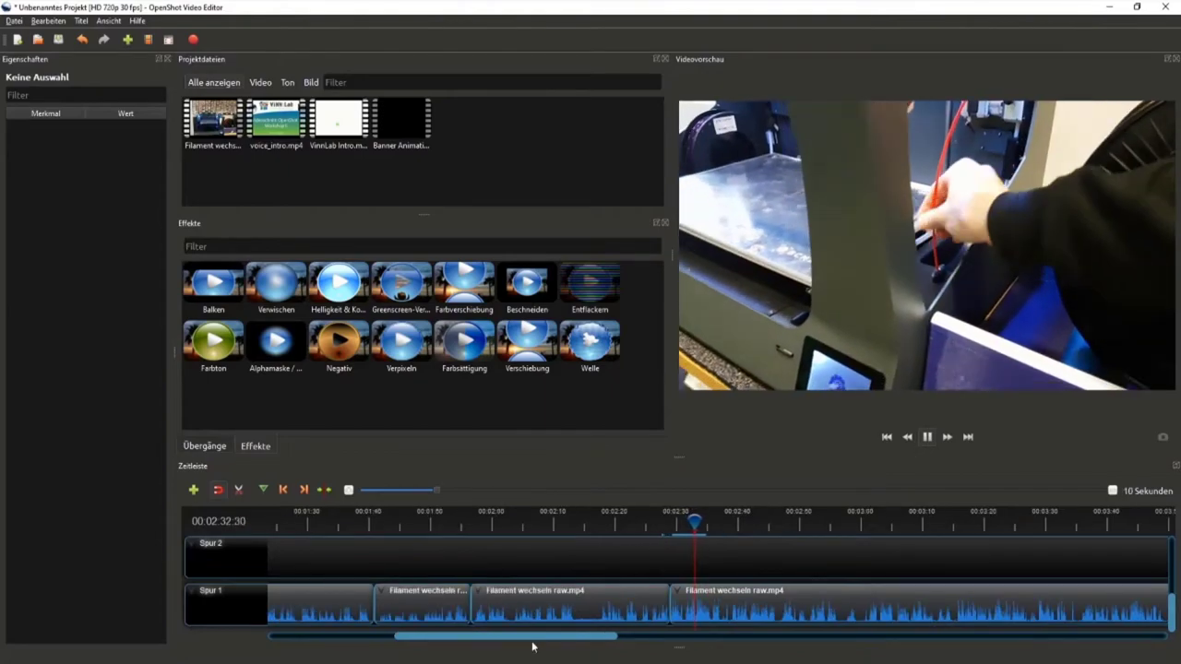
mouse_move(532, 636)
mouse_down()
mouse_move(422, 632)
mouse_move(567, 634)
mouse_up()
scroll(652, 557, down, 1)
scroll(653, 557, down, 1)
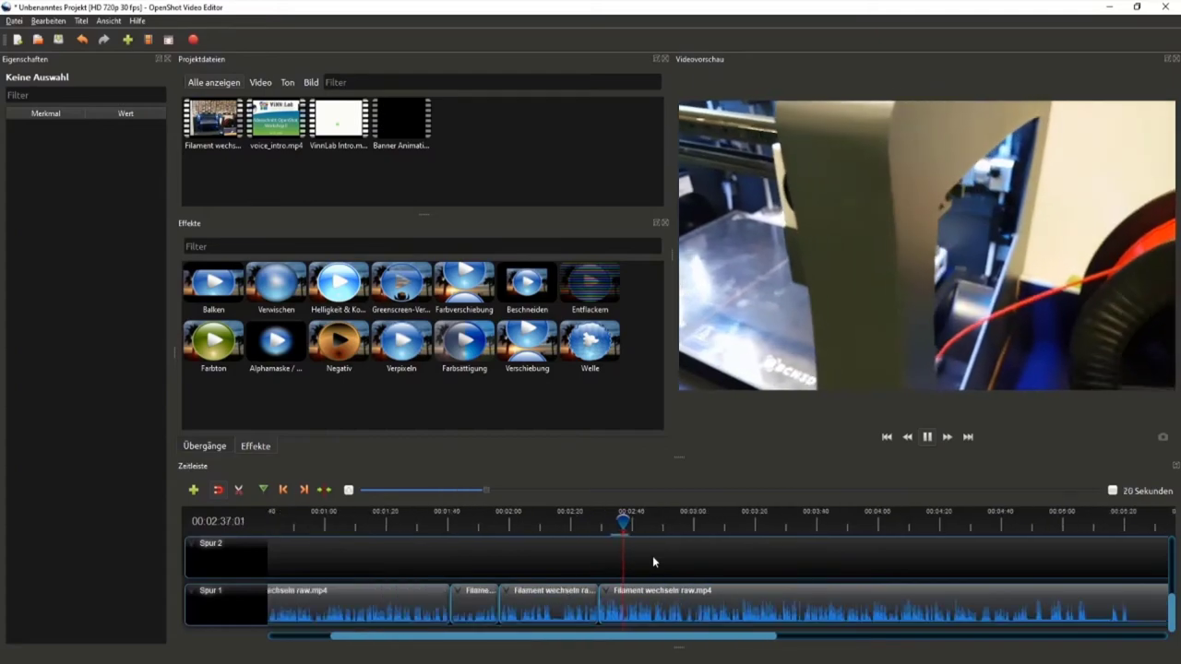
scroll(674, 582, down, 1)
scroll(677, 583, down, 1)
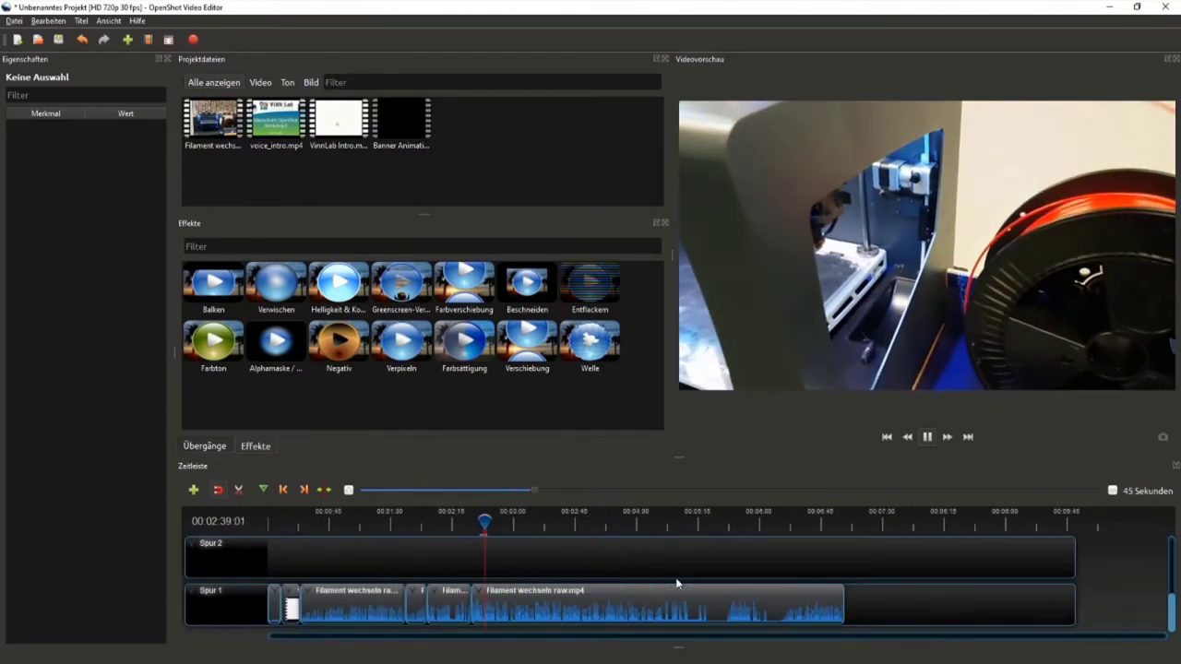
scroll(499, 586, up, 1)
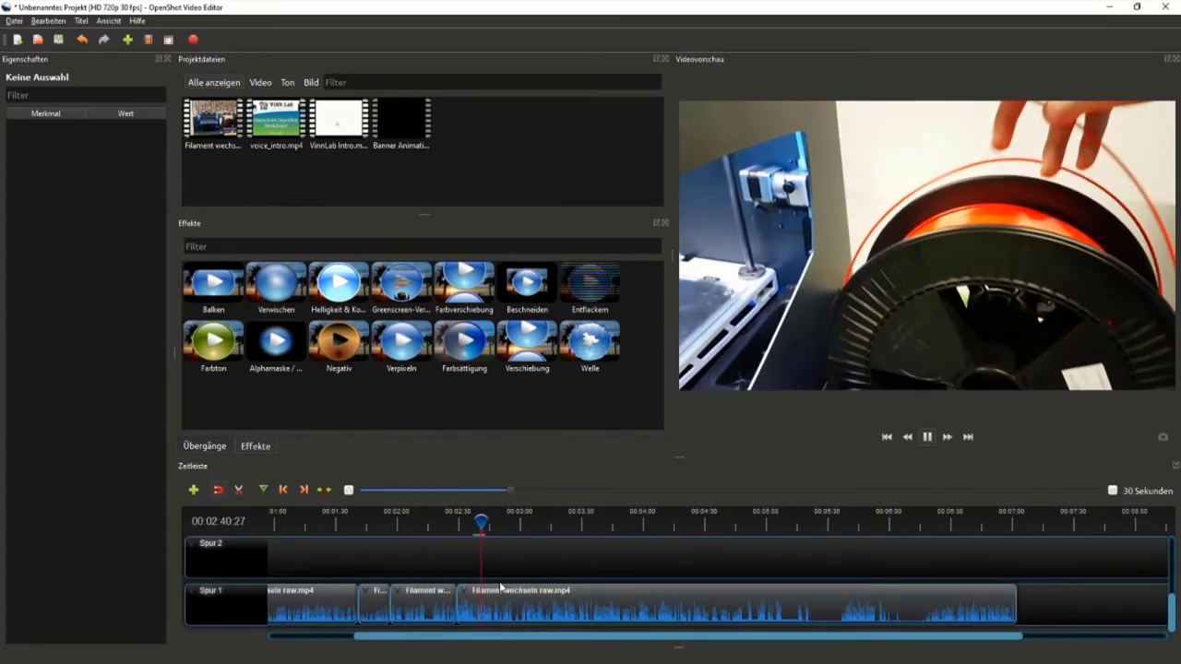
scroll(488, 599, up, 1)
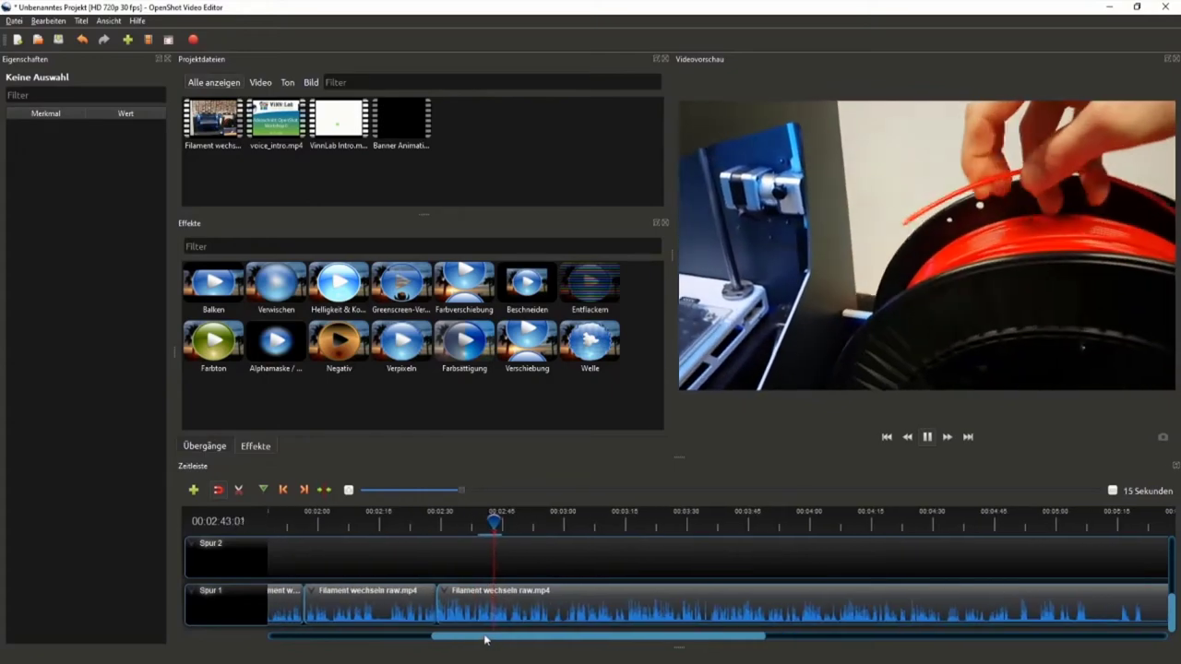
scroll(514, 593, up, 1)
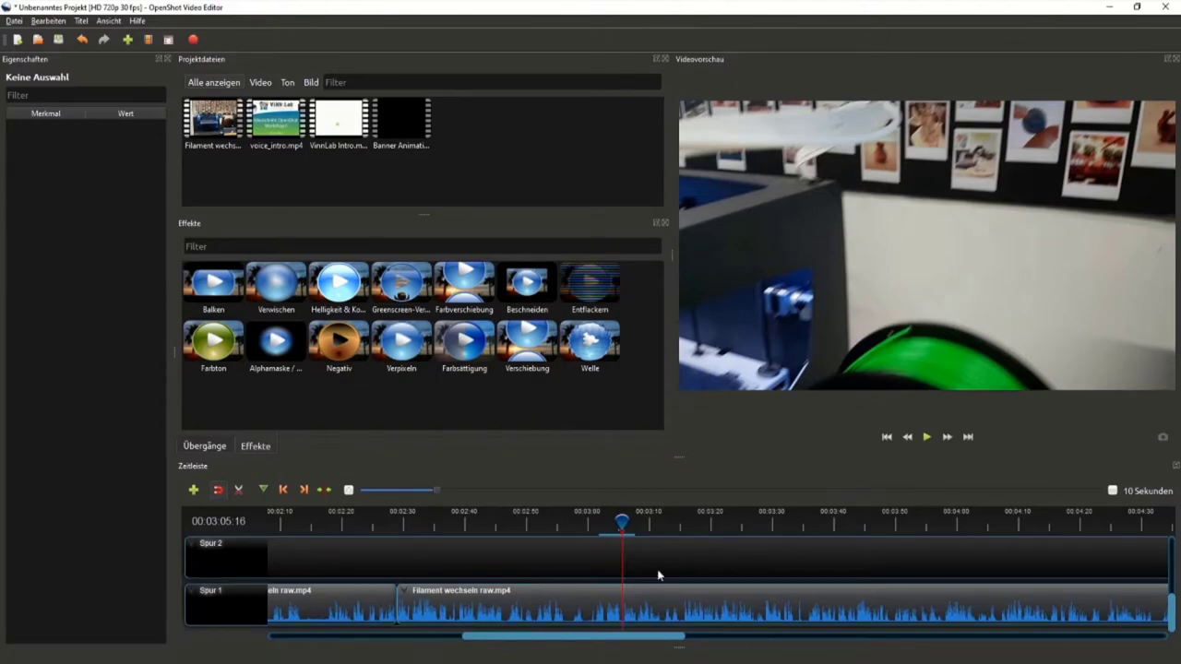
scroll(591, 584, up, 2)
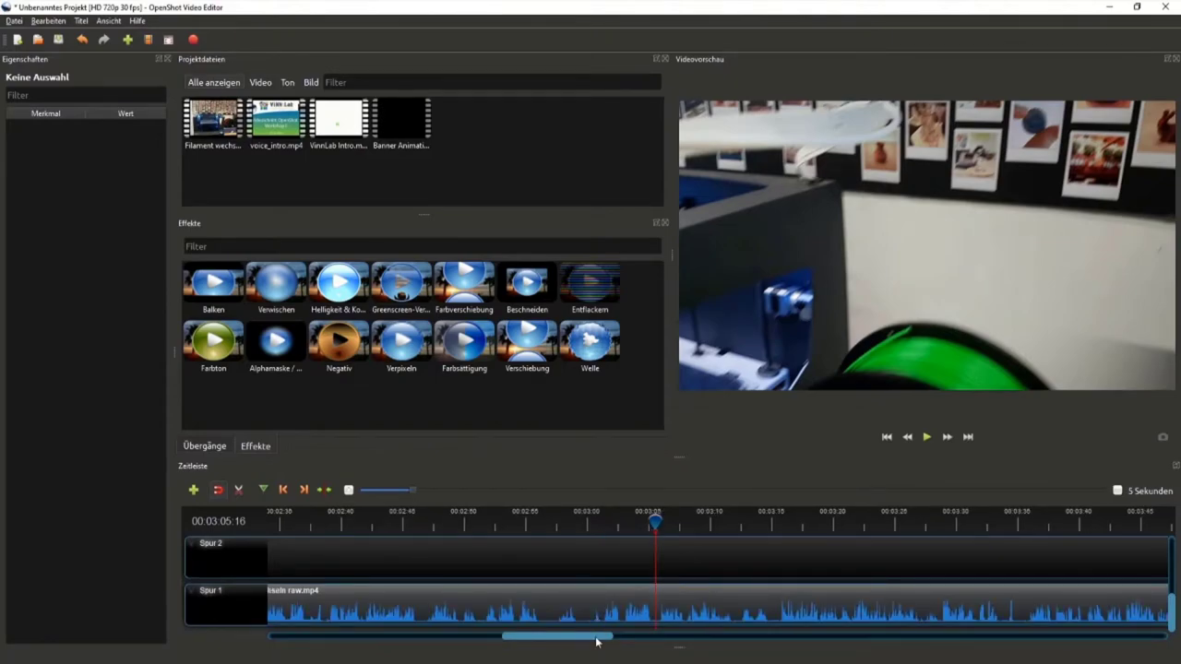
drag(596, 641, 599, 641)
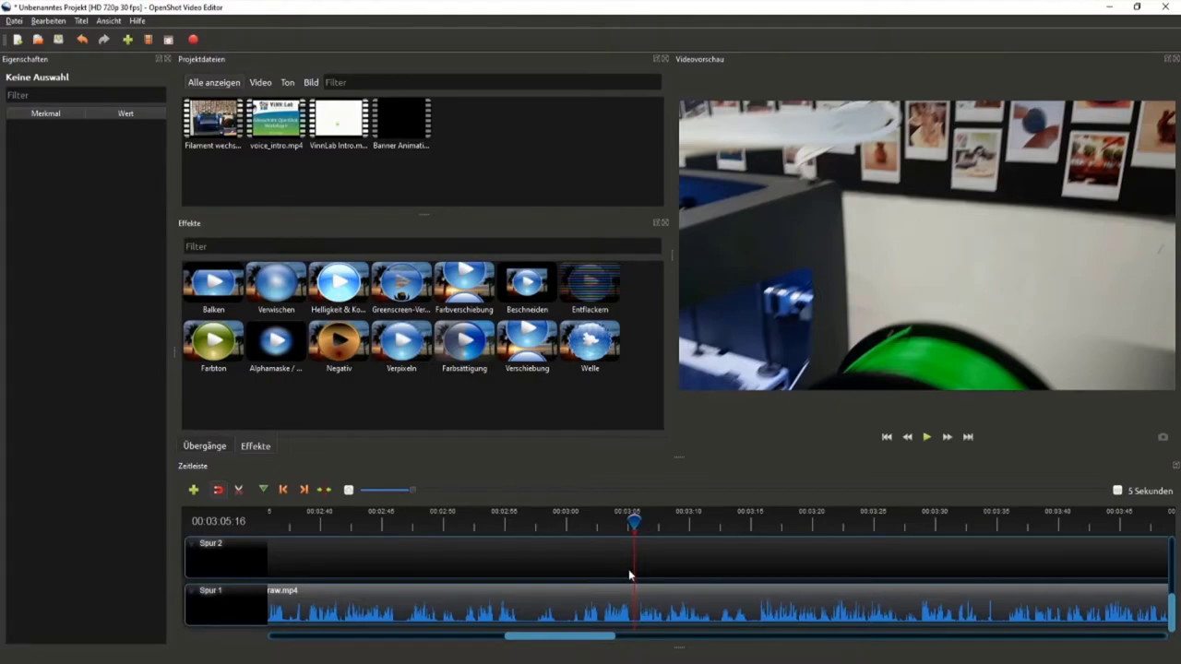
click(927, 438)
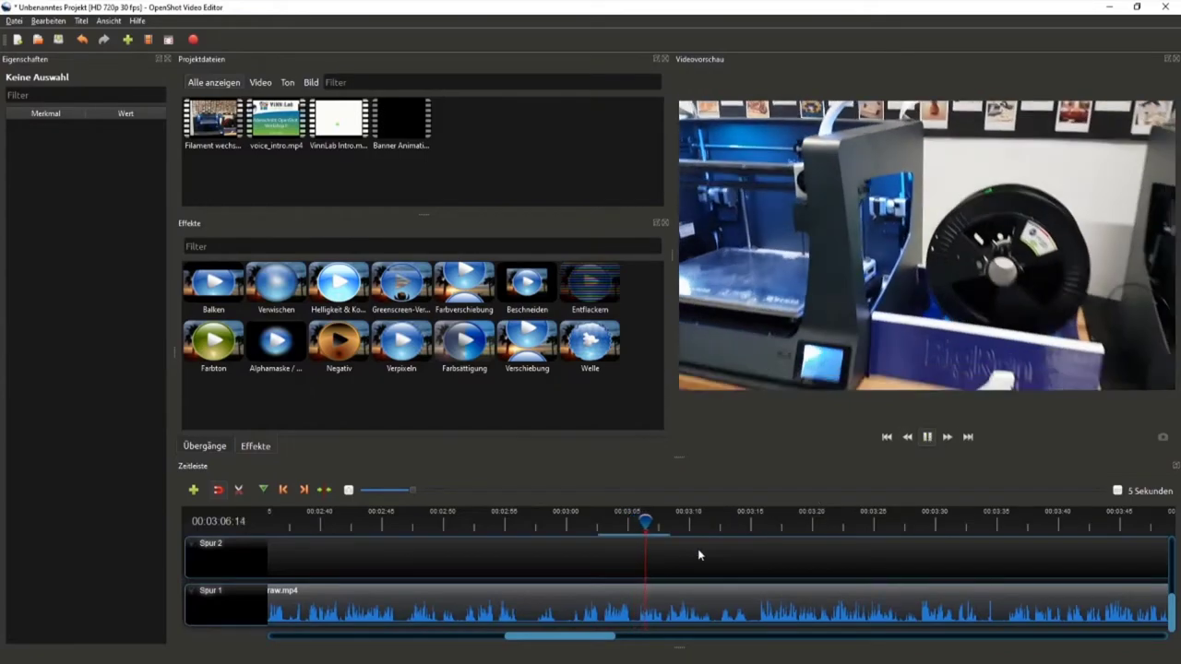
ctrl+scroll(699, 554, down, 1)
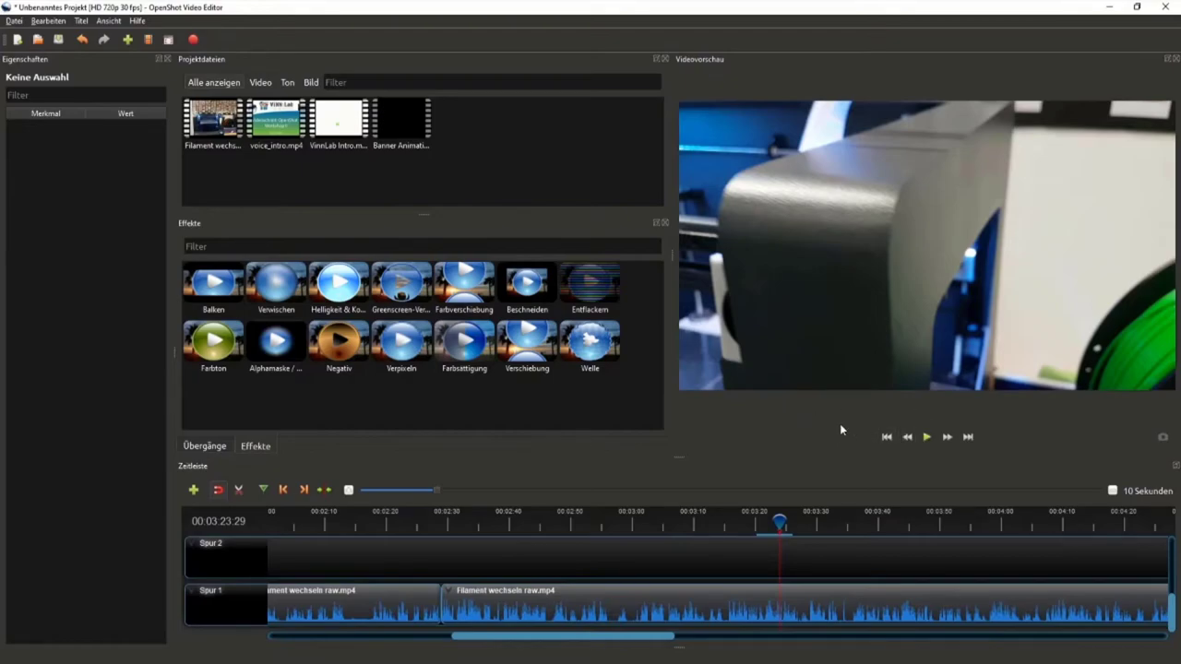
click(927, 437)
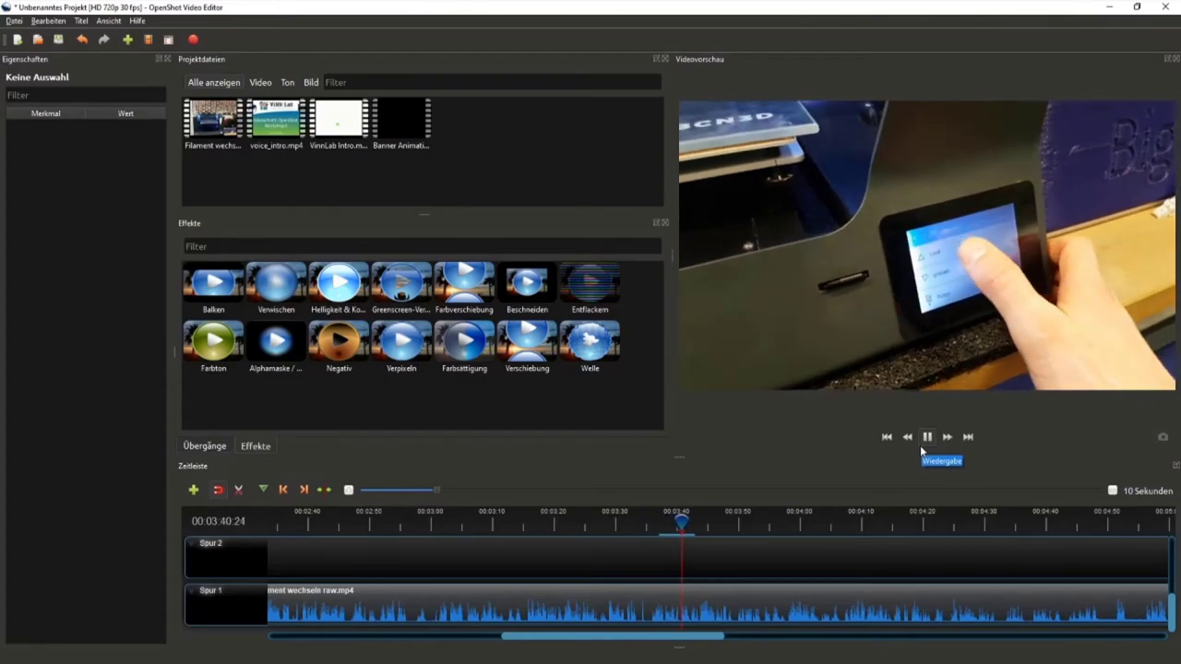
ctrl+scroll(748, 542, down, 1)
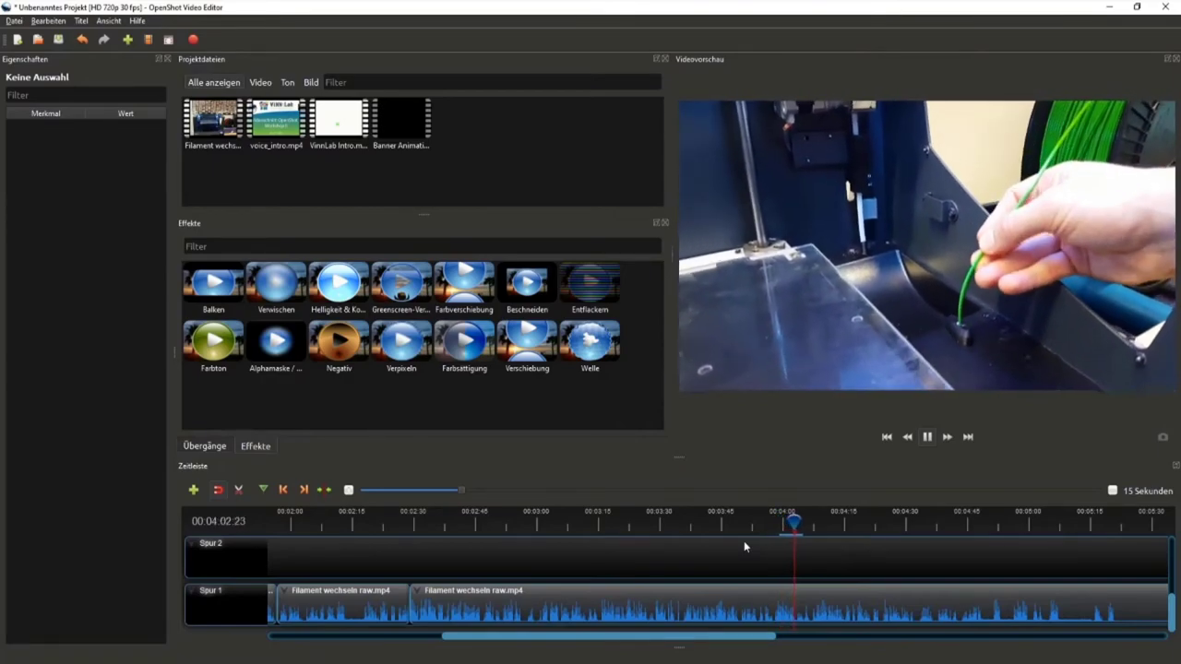
ctrl+scroll(741, 544, down, 1)
ctrl+scroll(743, 552, down, 1)
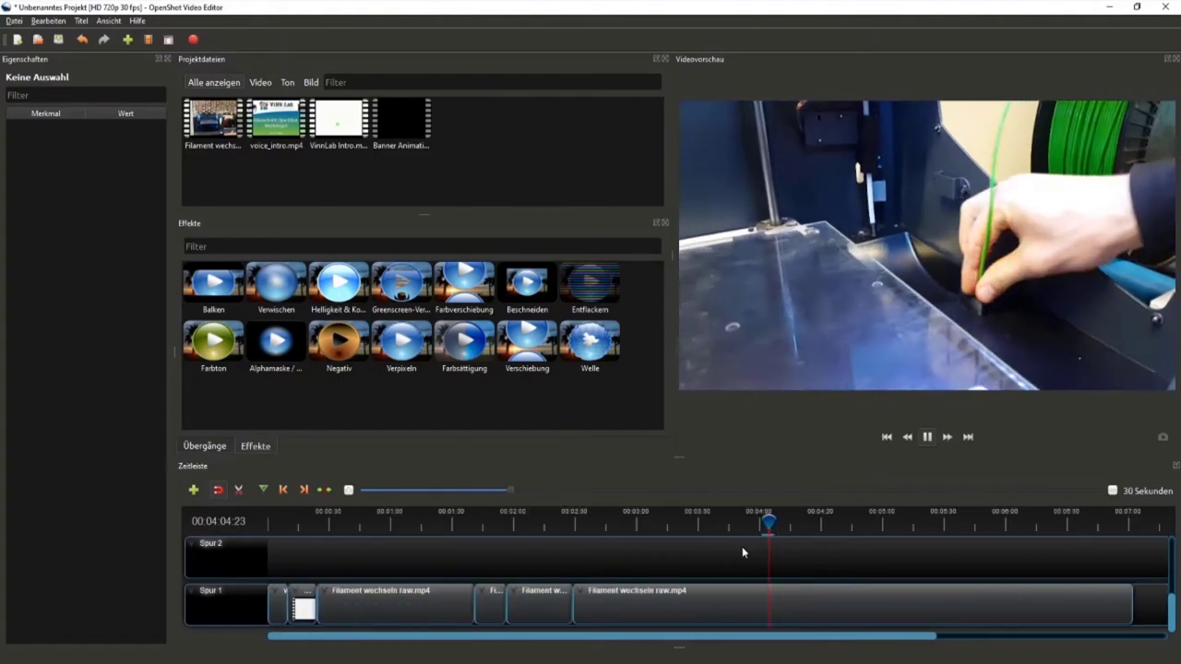
ctrl+scroll(743, 552, down, 1)
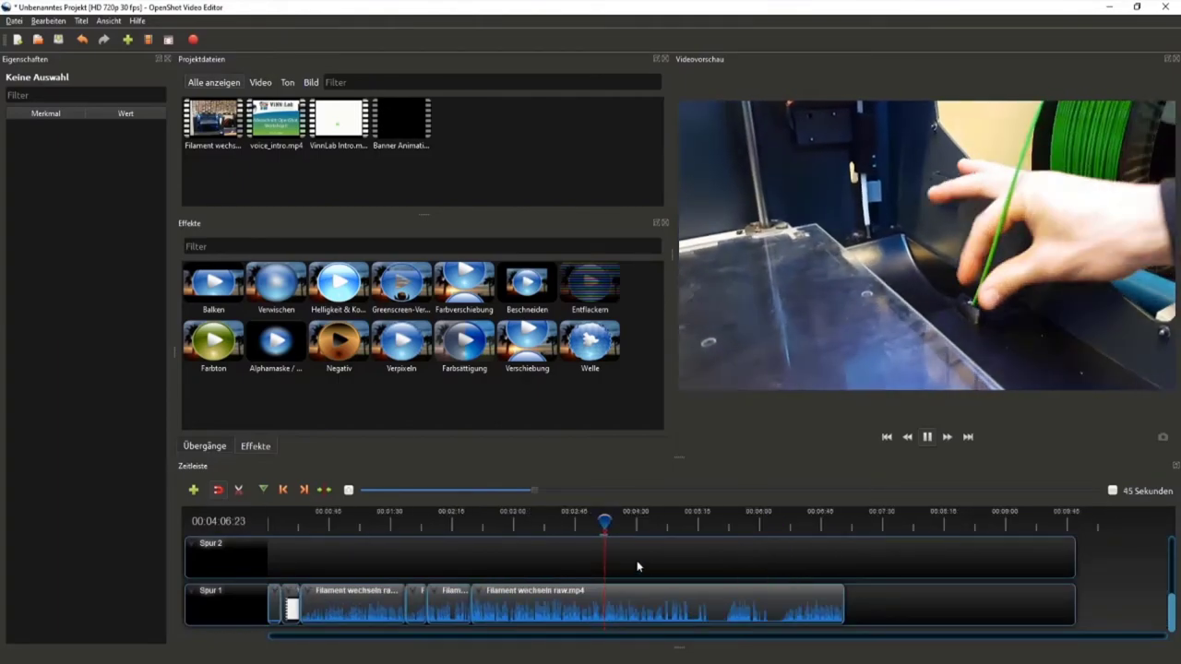
ctrl+scroll(646, 567, up, 1)
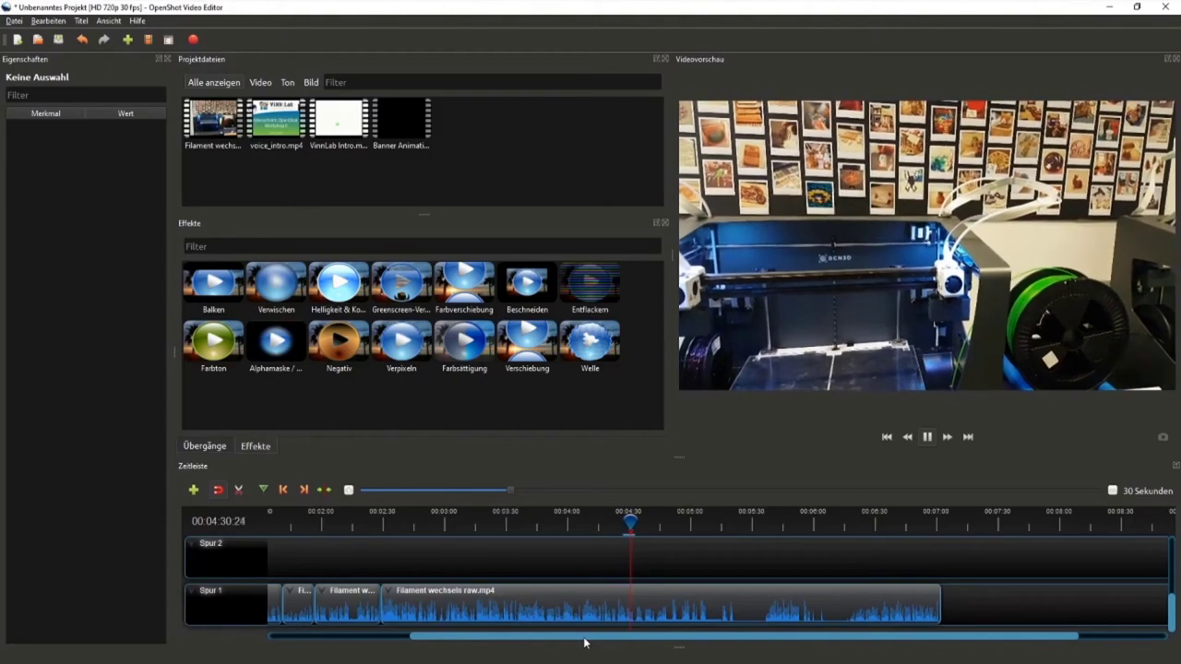
click(925, 439)
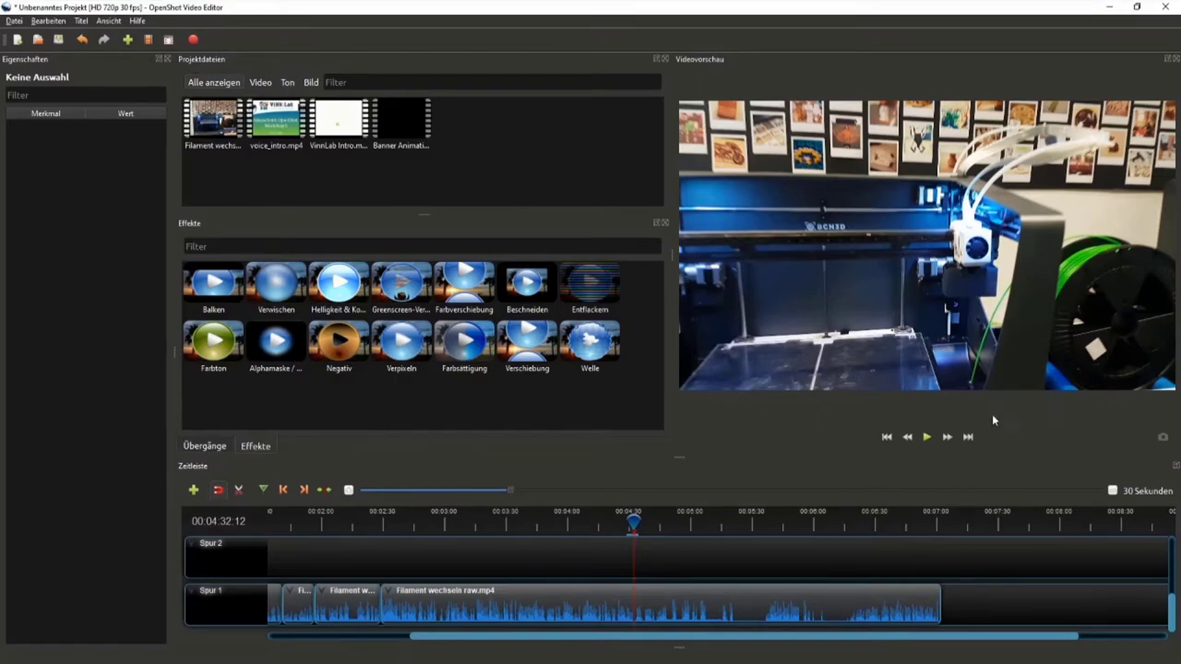
click(921, 444)
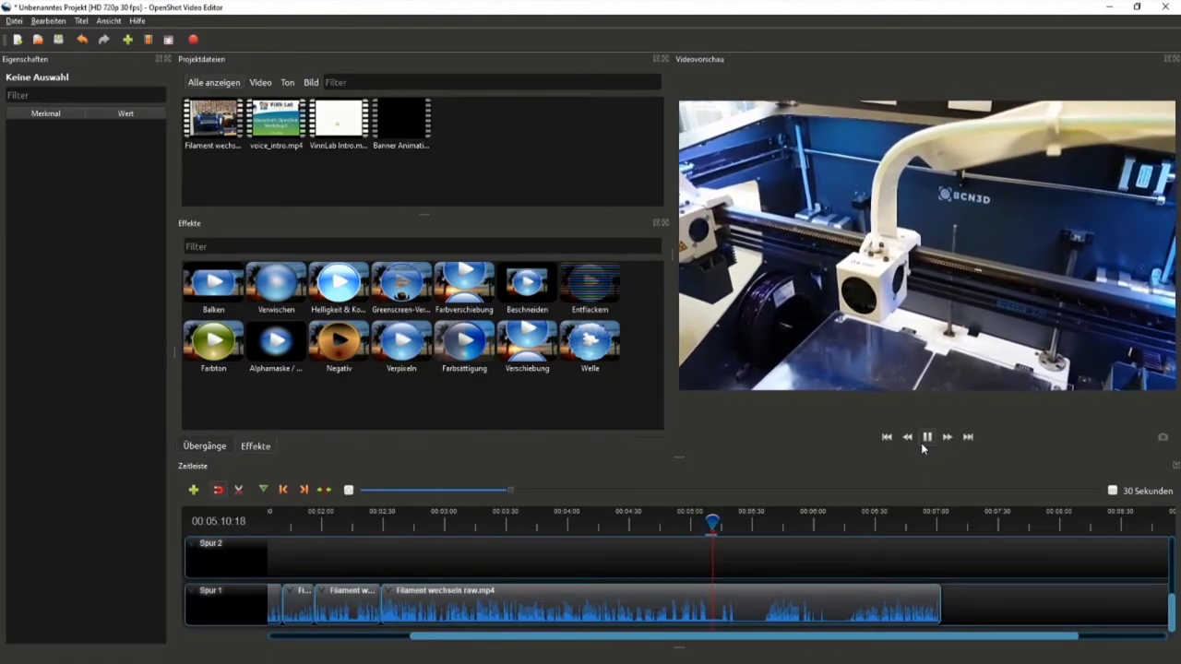
Scrub back from about 05:11 and play the filament footage from 04:40.
click(927, 440)
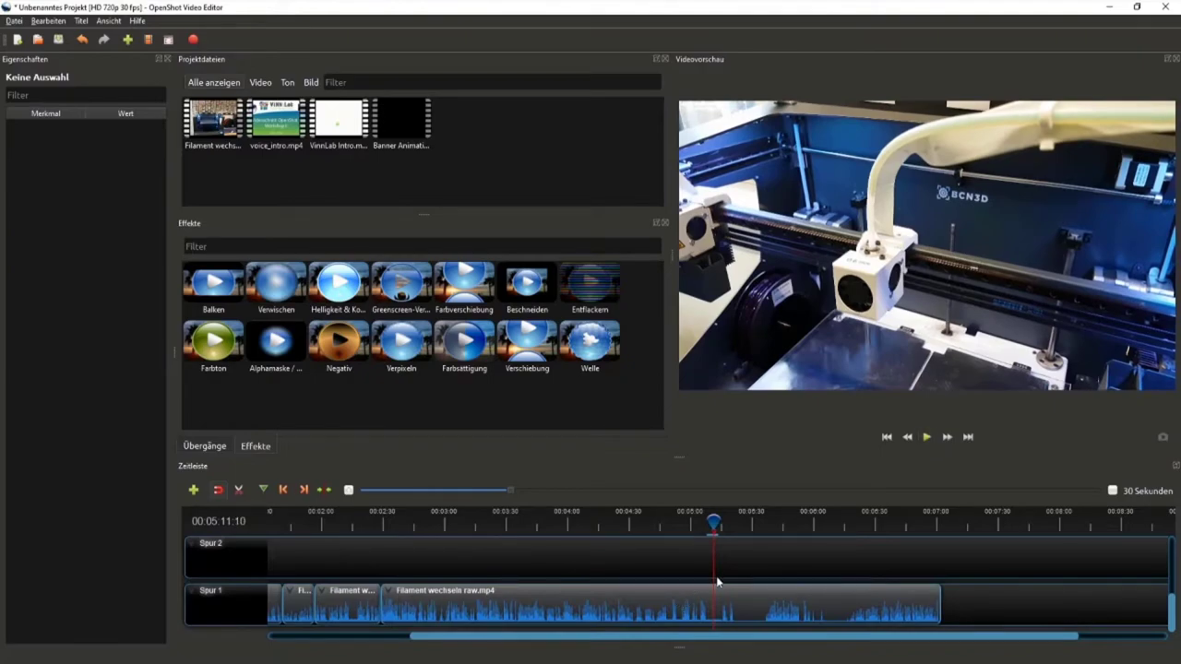
ctrl+scroll(717, 581, up, 2)
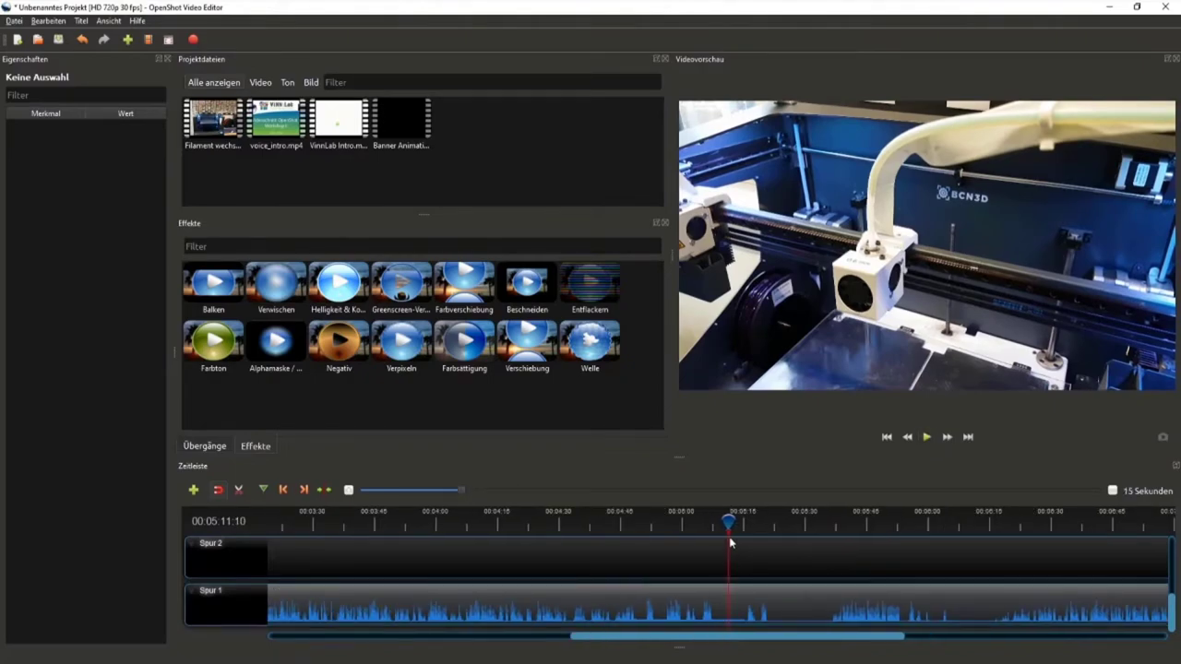
drag(730, 542, 704, 523)
click(928, 442)
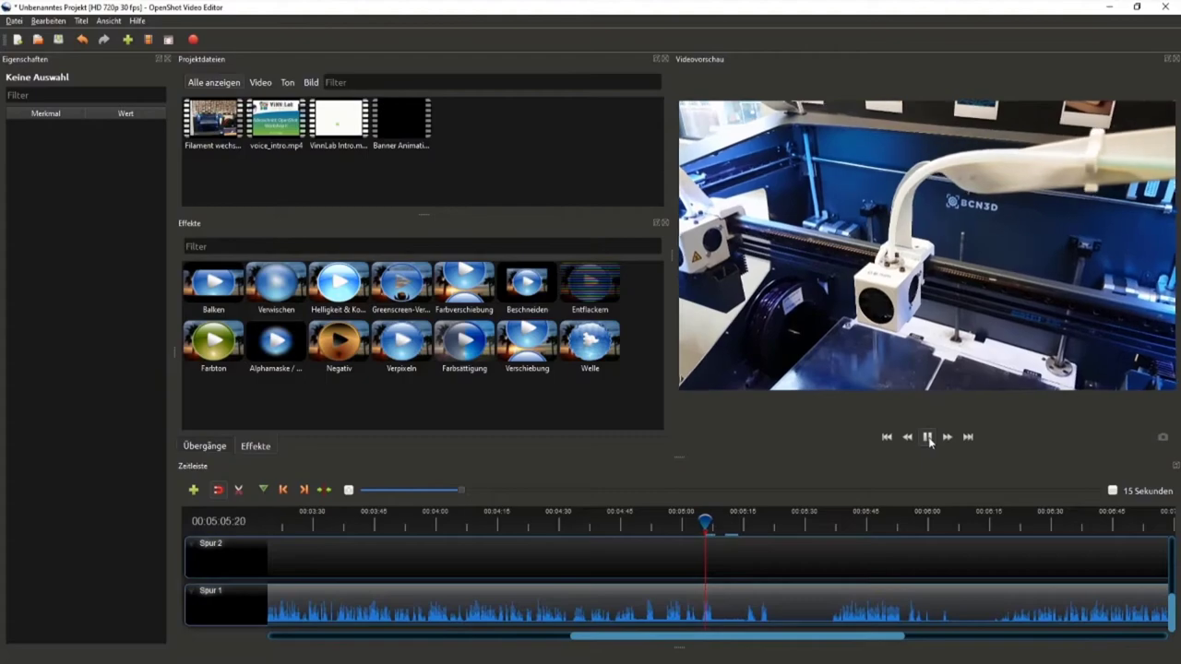
click(929, 442)
drag(689, 523, 601, 523)
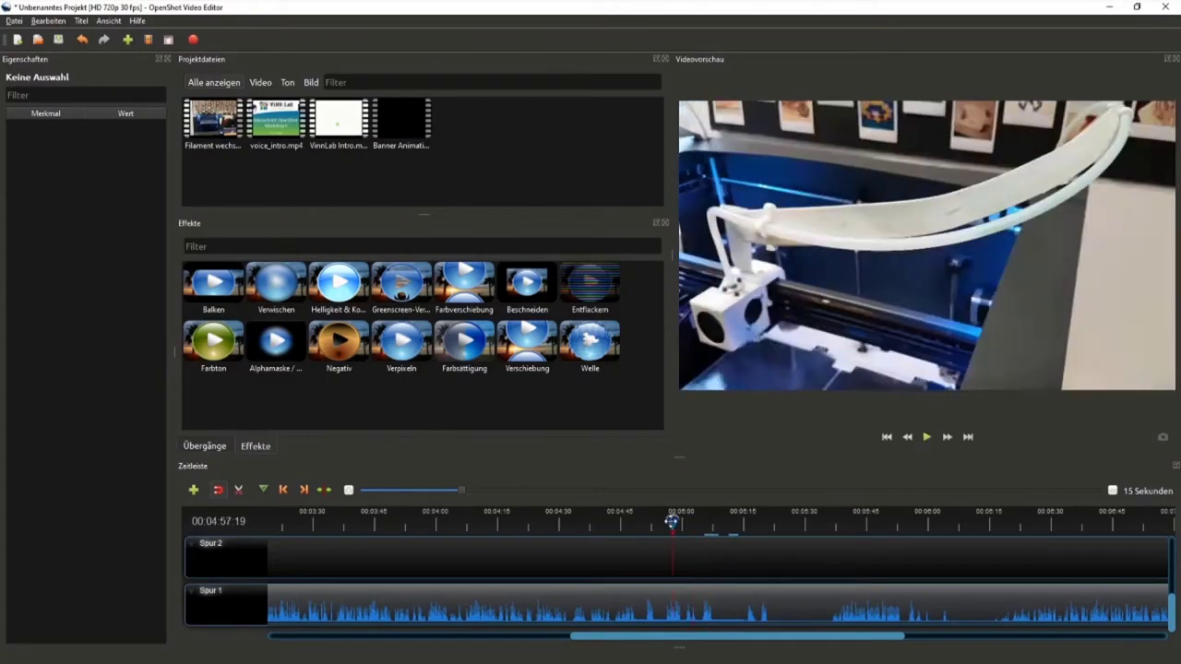
click(919, 442)
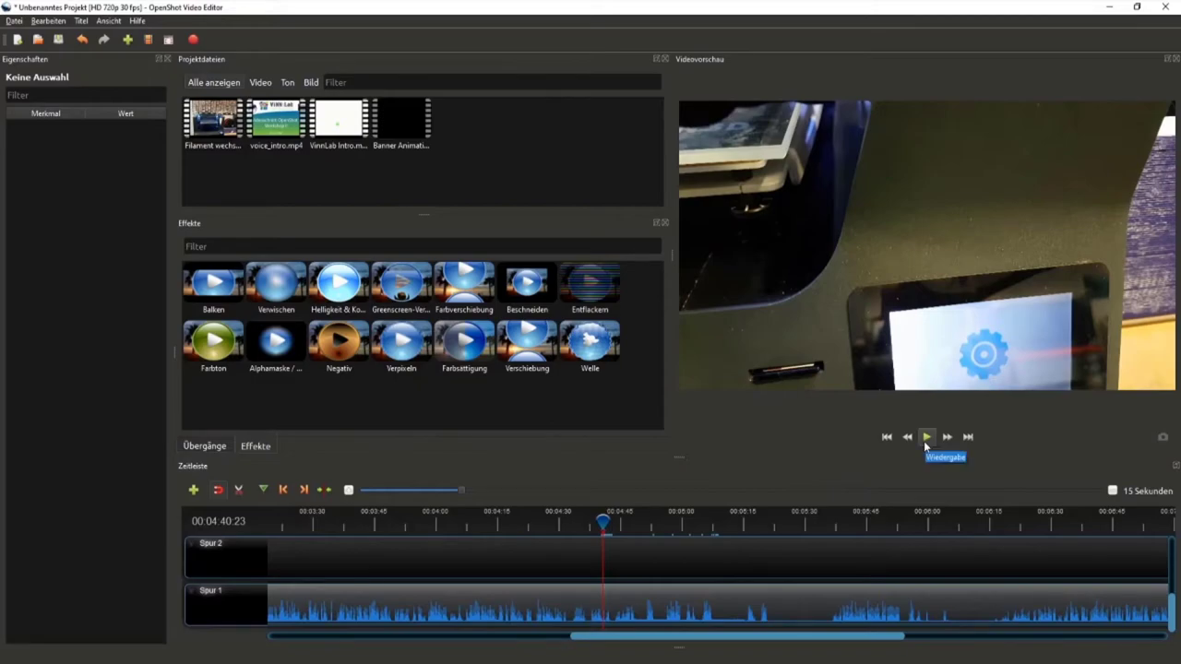
click(925, 443)
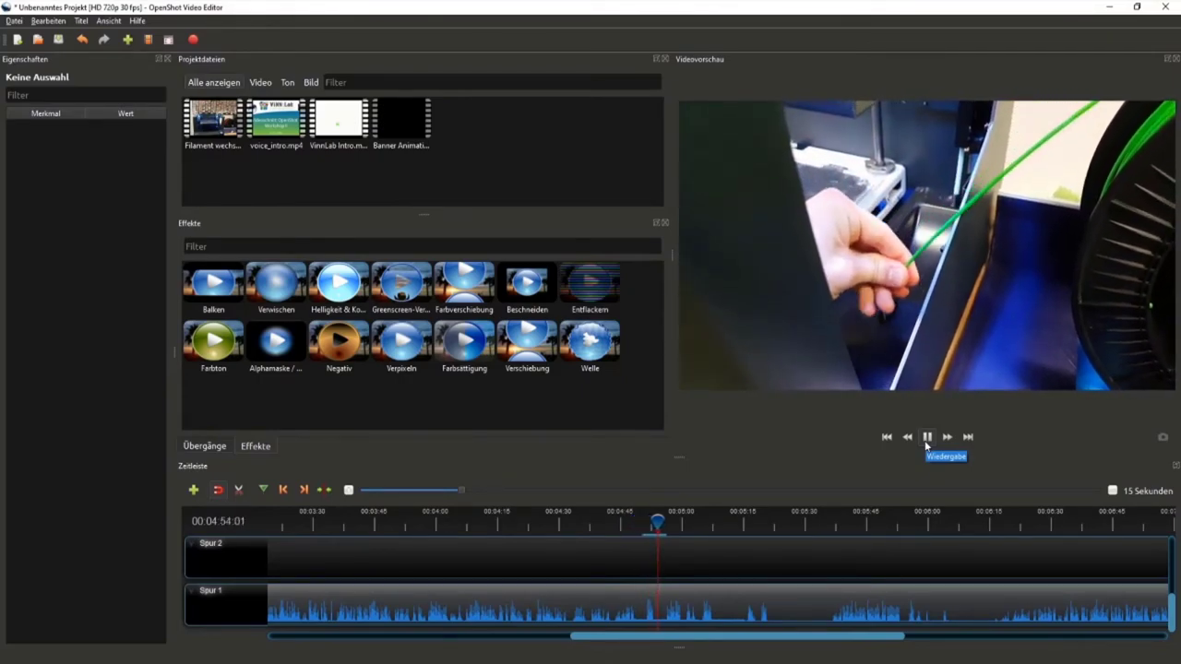
Pause playback exactly at 04:53:11 and zoom the timeline in to 10 seconds.
click(926, 440)
mouse_move(656, 522)
mouse_down()
mouse_move(740, 523)
mouse_move(653, 529)
mouse_up()
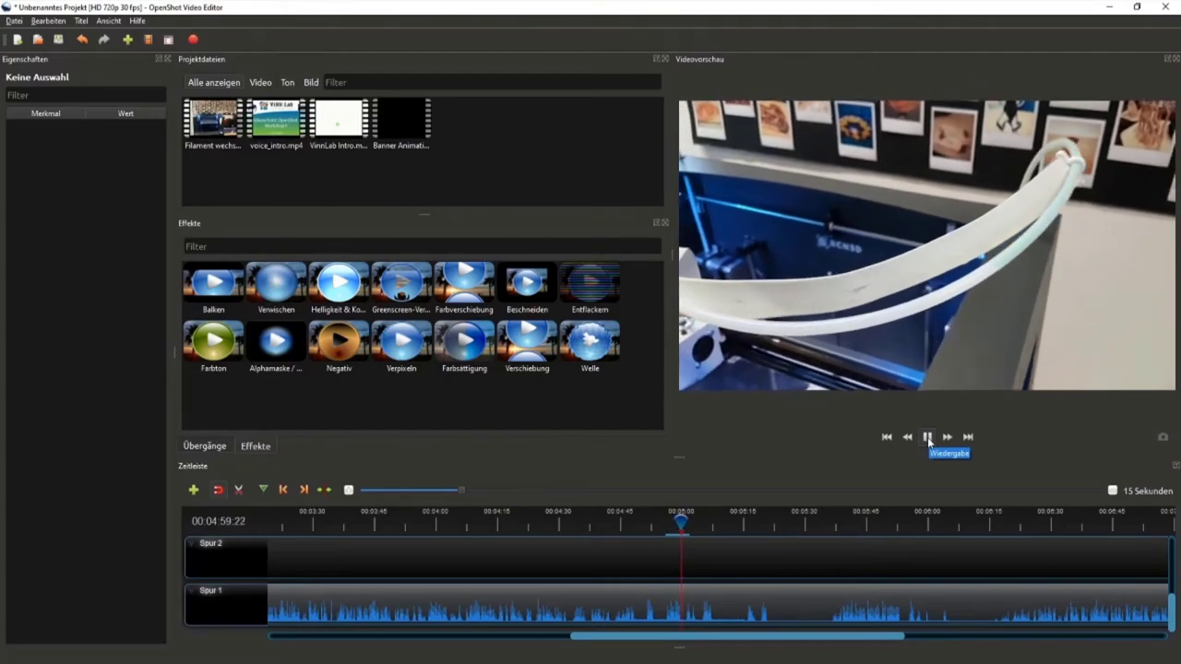
click(928, 438)
drag(682, 522, 646, 522)
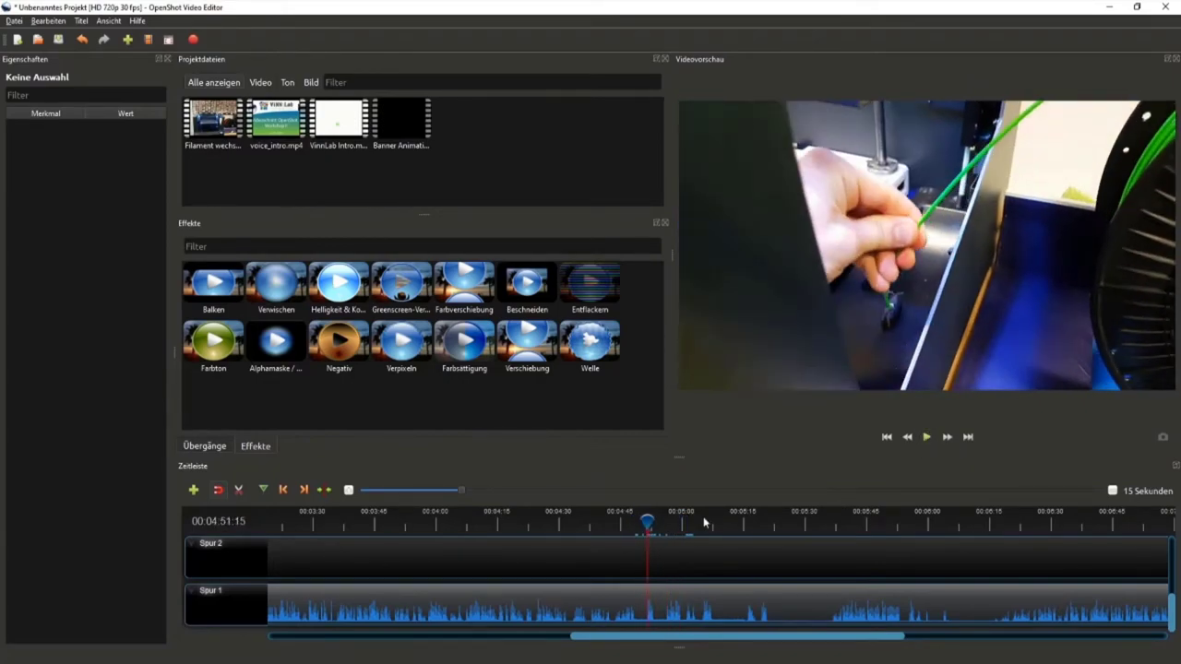
click(927, 438)
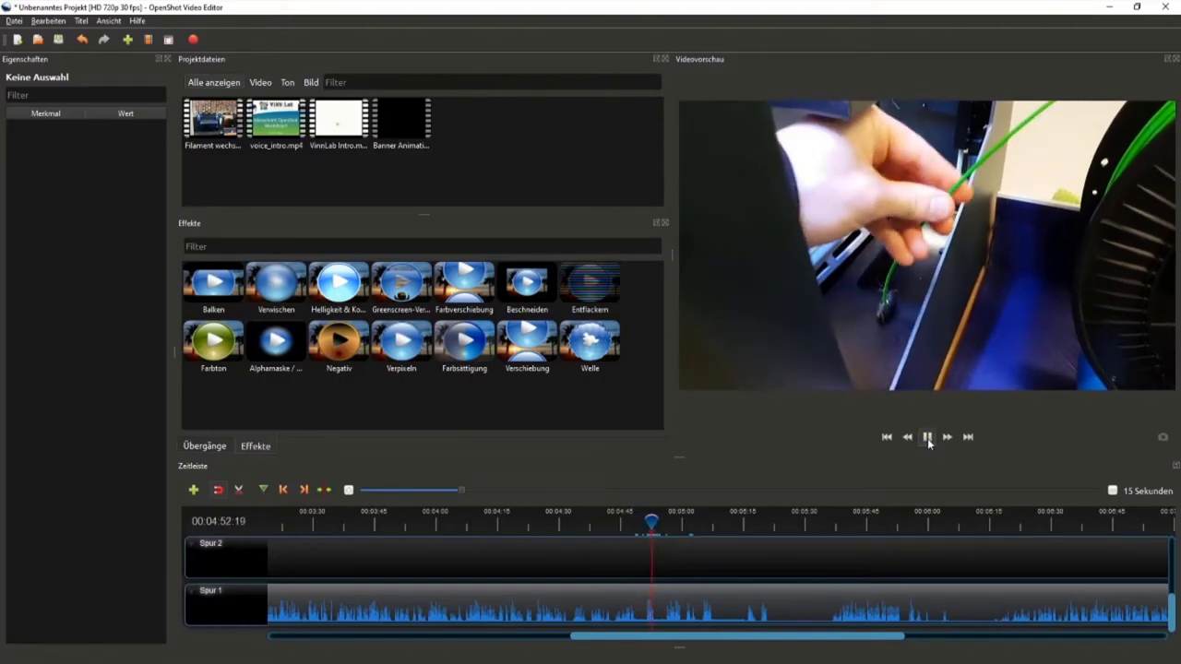
click(927, 438)
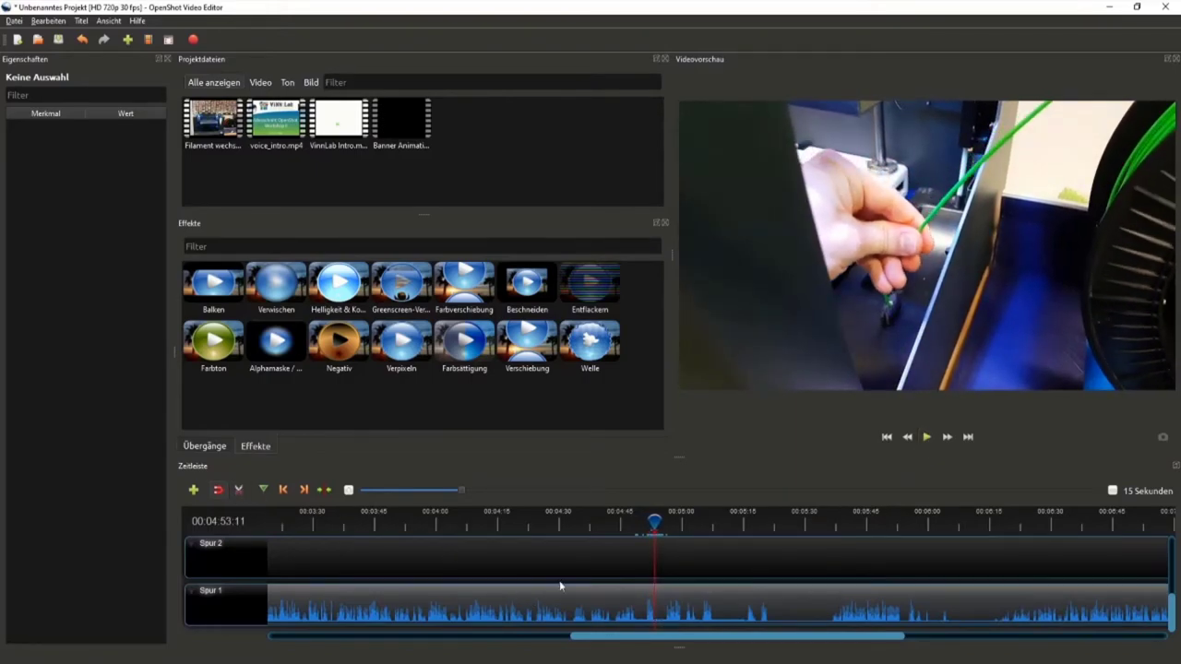
ctrl+scroll(664, 604, up, 1)
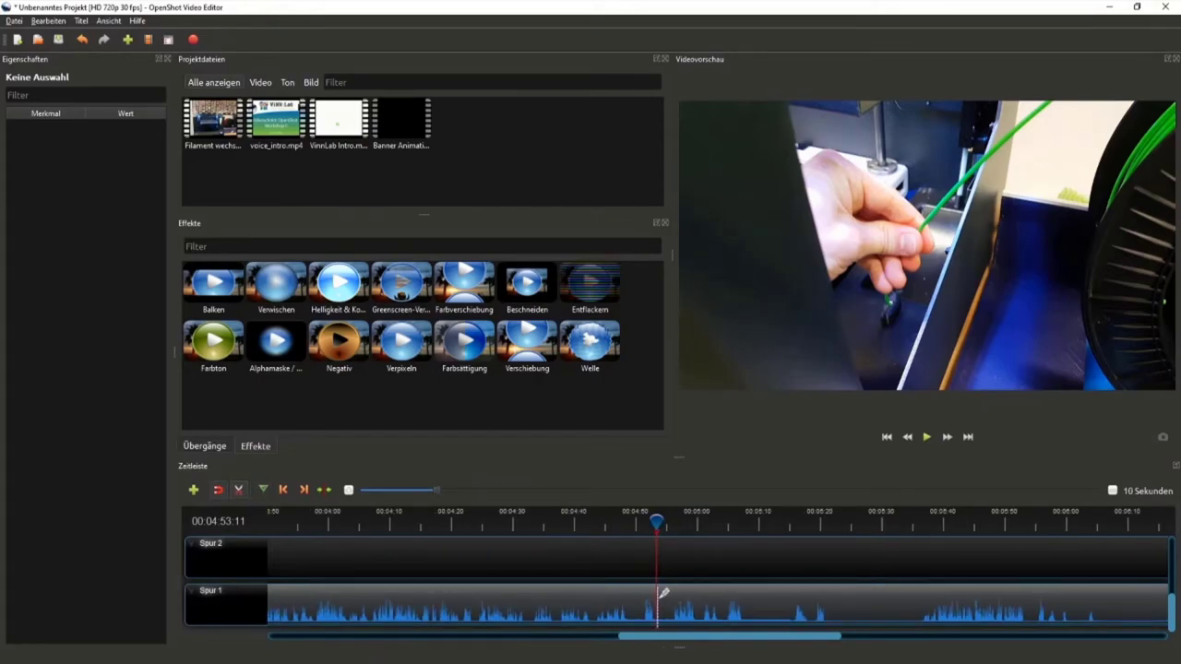
Split the filament clip at 04:53:11 and play on toward 04:58.
click(658, 595)
click(925, 439)
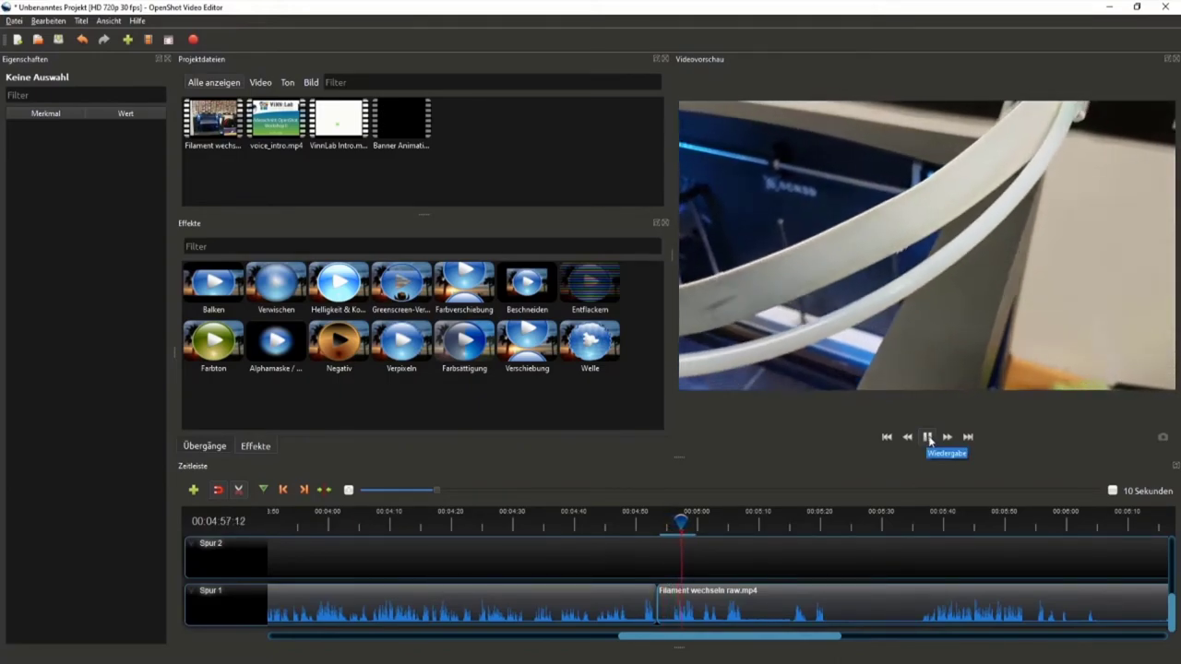
click(928, 440)
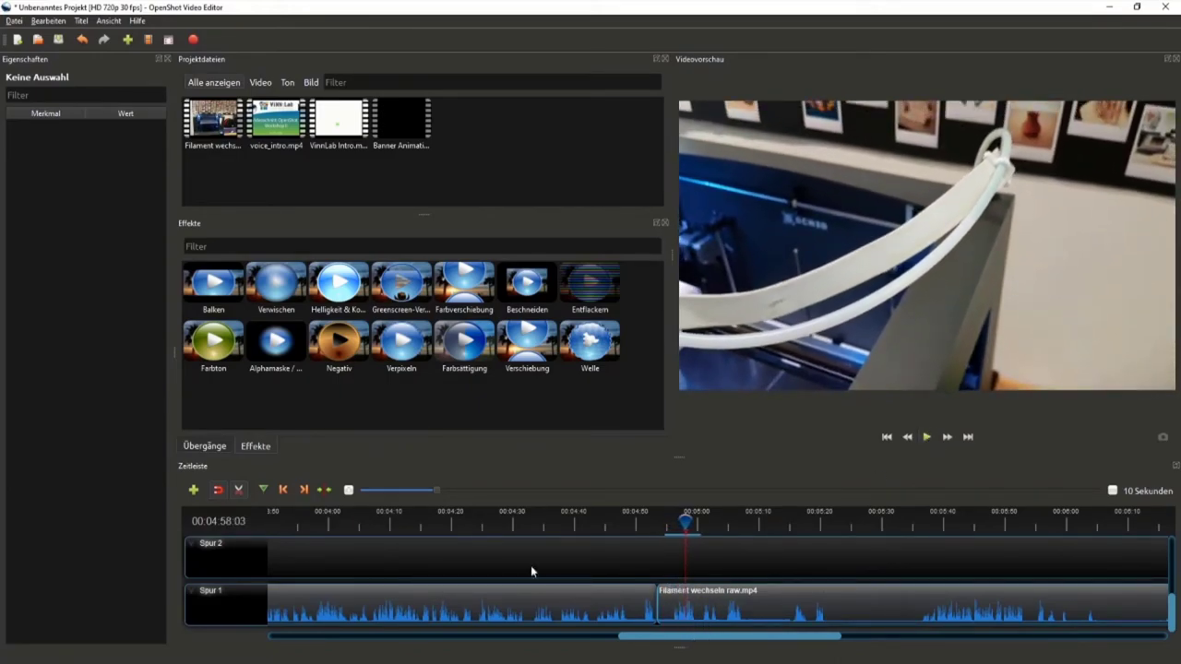
ctrl+scroll(687, 600, up, 3)
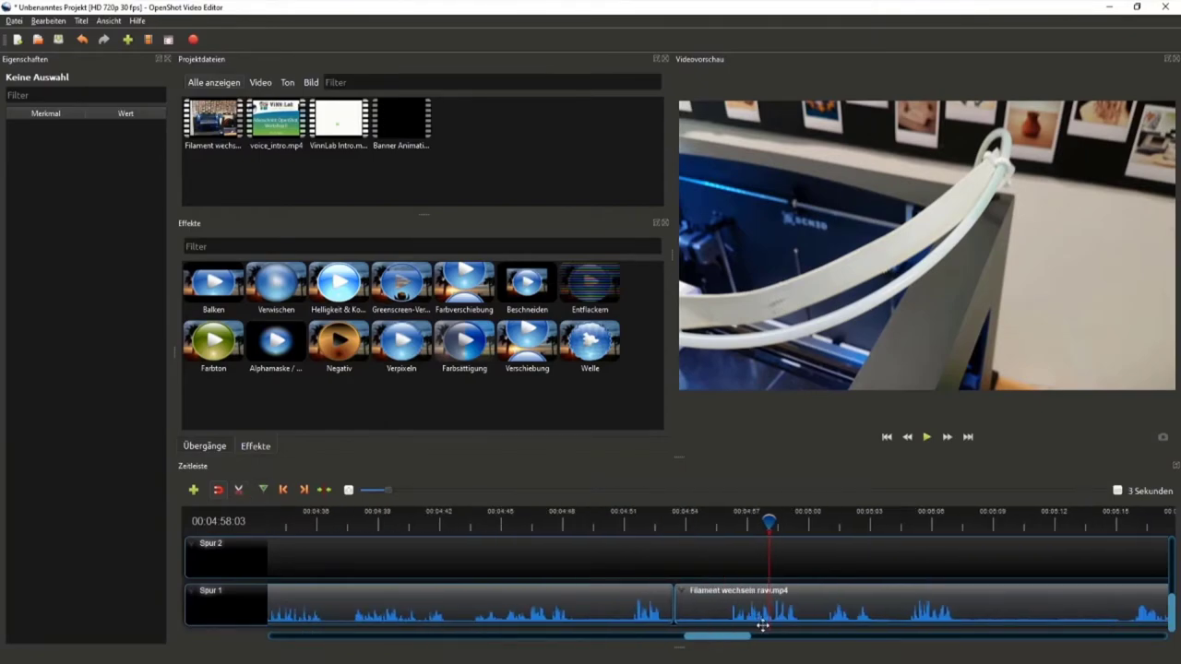
scroll(763, 626, up, 4)
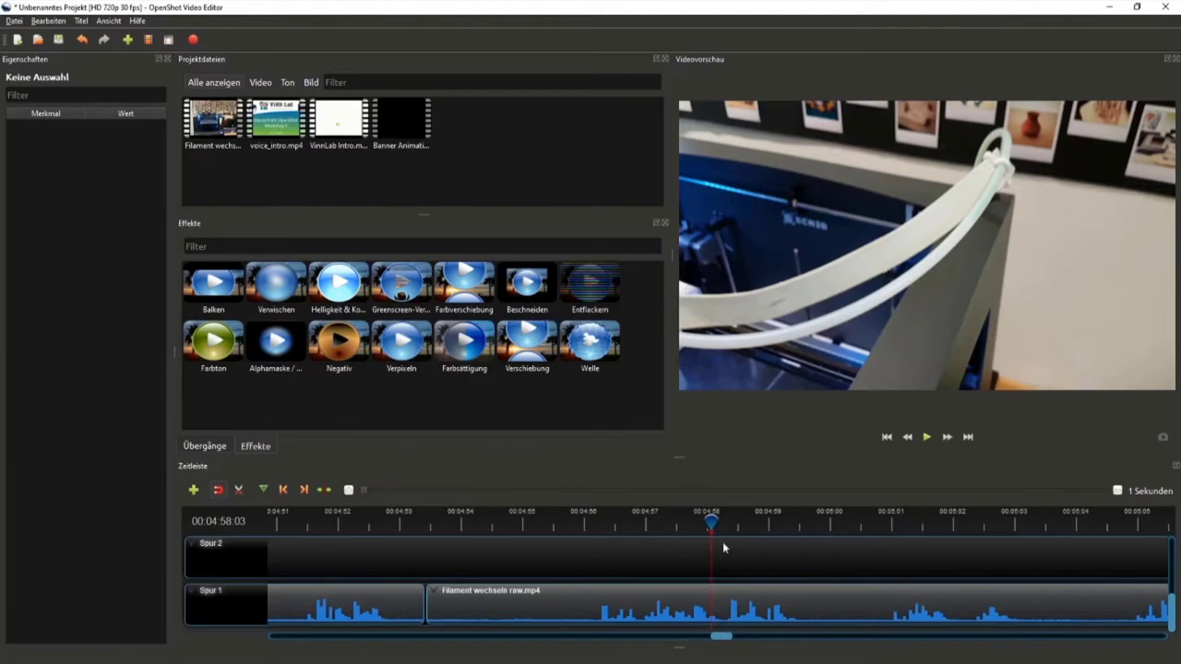
drag(712, 522, 643, 522)
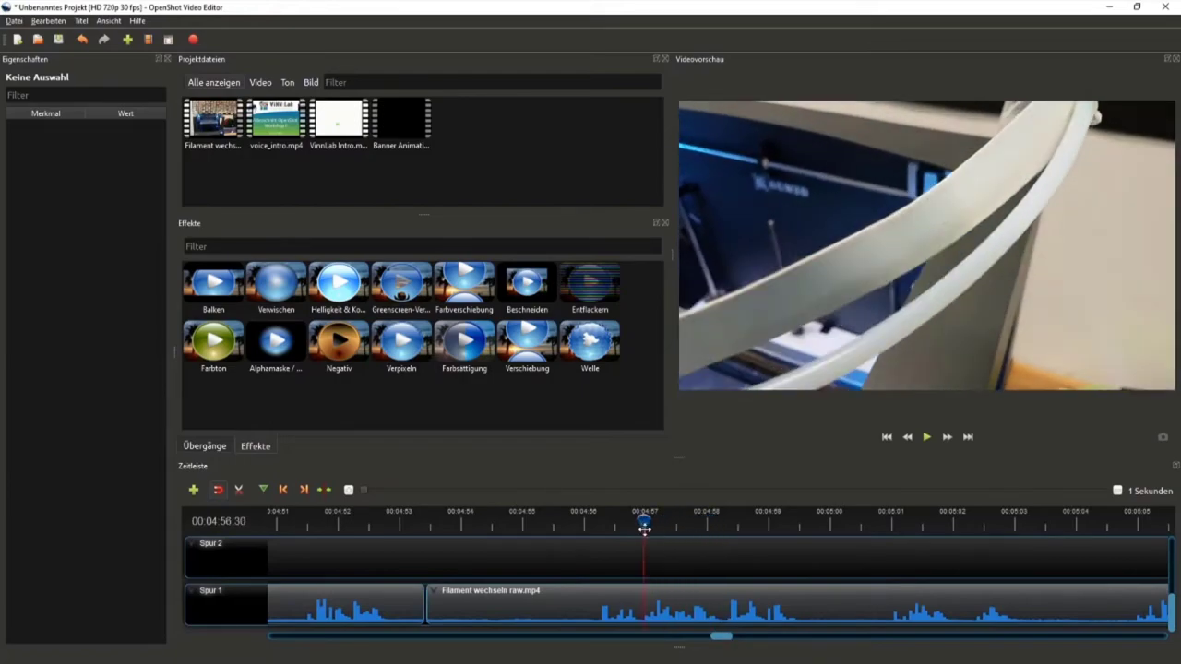
click(926, 437)
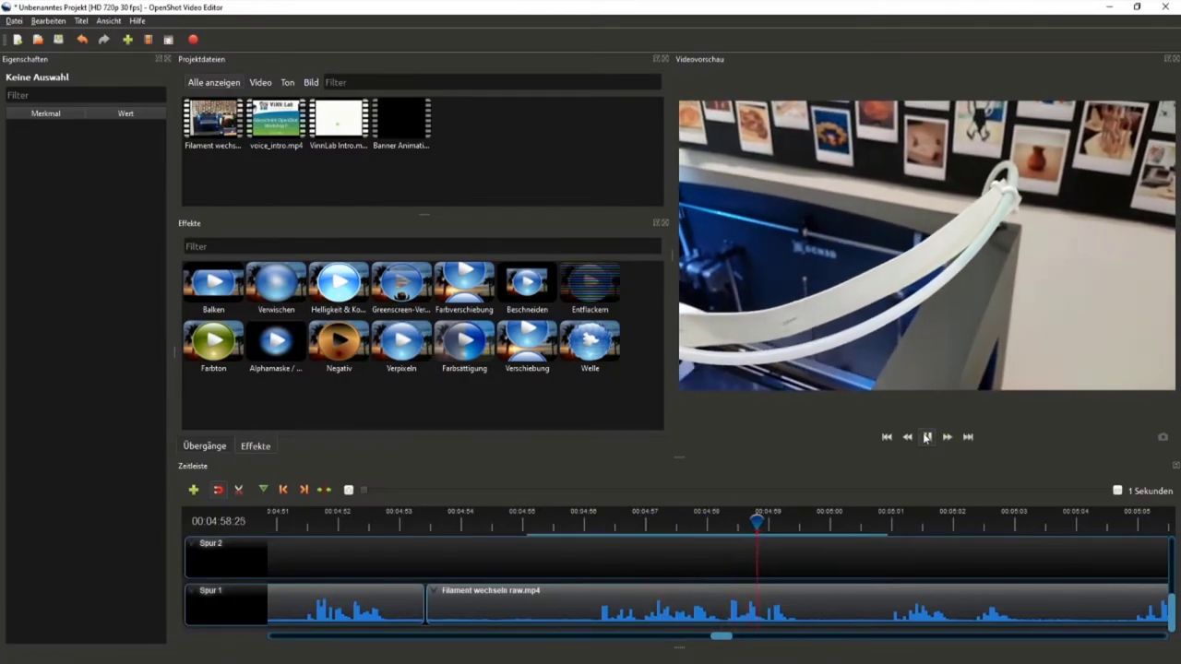
click(926, 437)
Pinpoint 04:58:10 and split the filament clip there.
drag(775, 522, 739, 529)
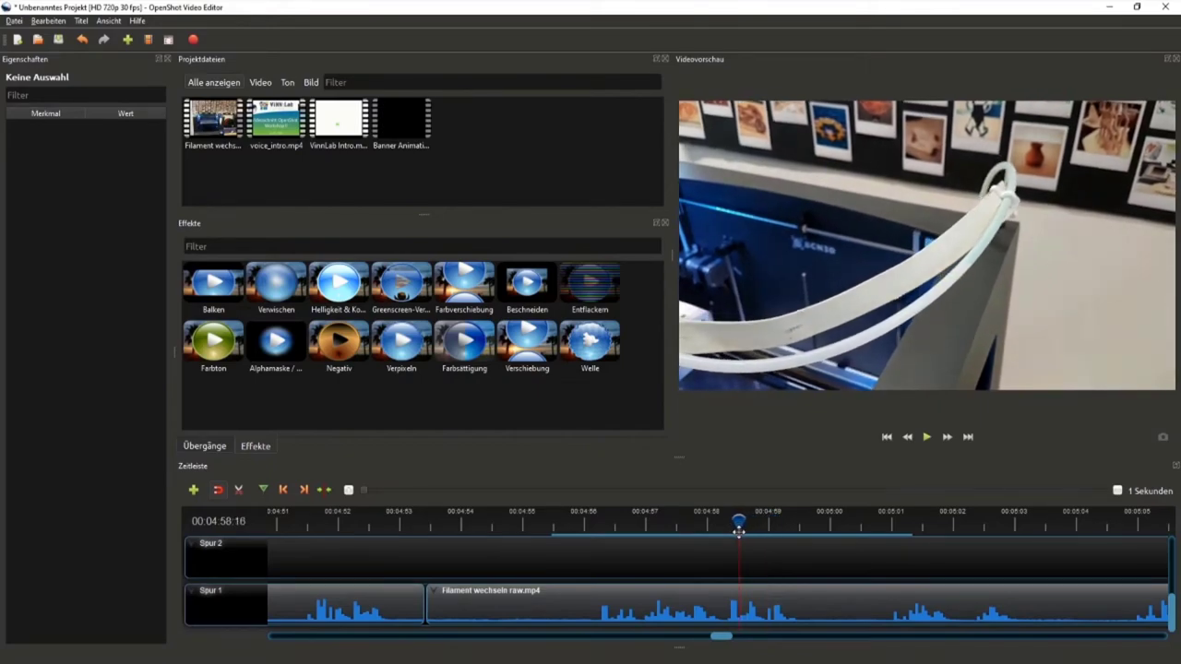
click(926, 437)
click(795, 521)
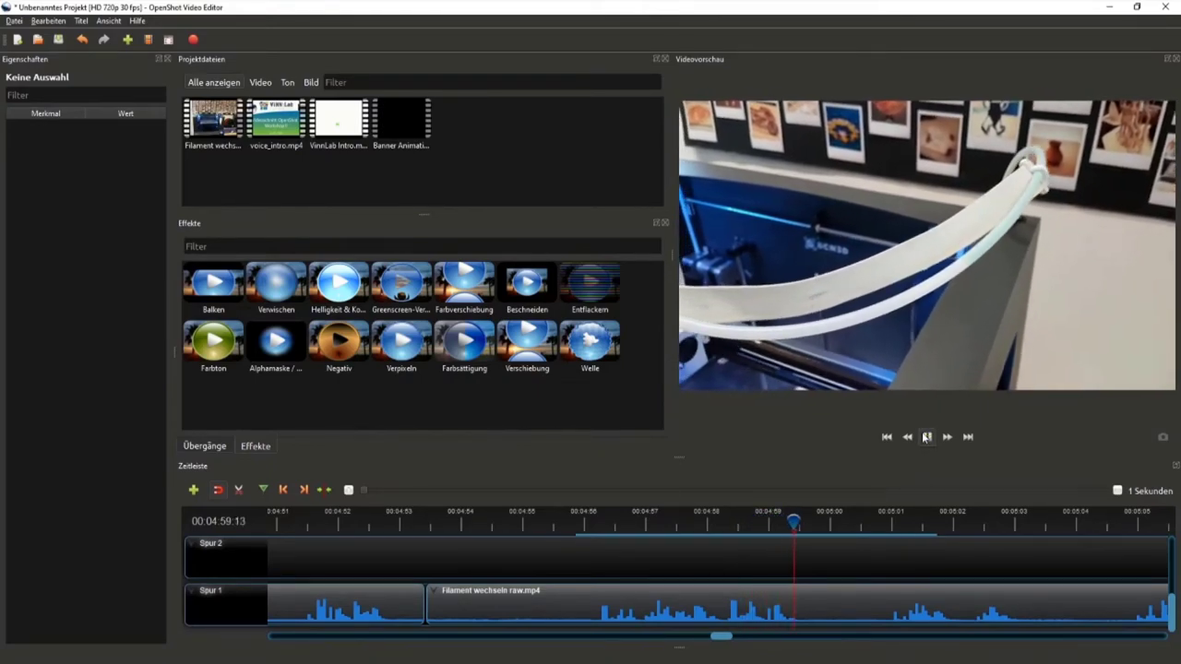
drag(794, 522, 729, 522)
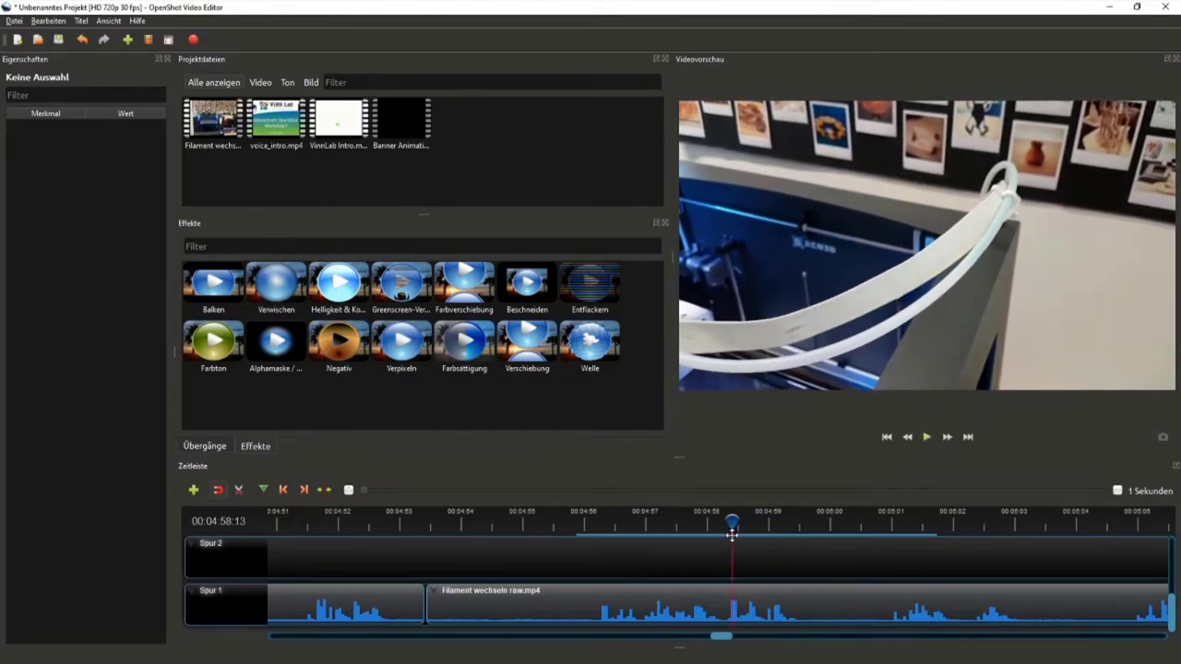
click(927, 437)
click(756, 522)
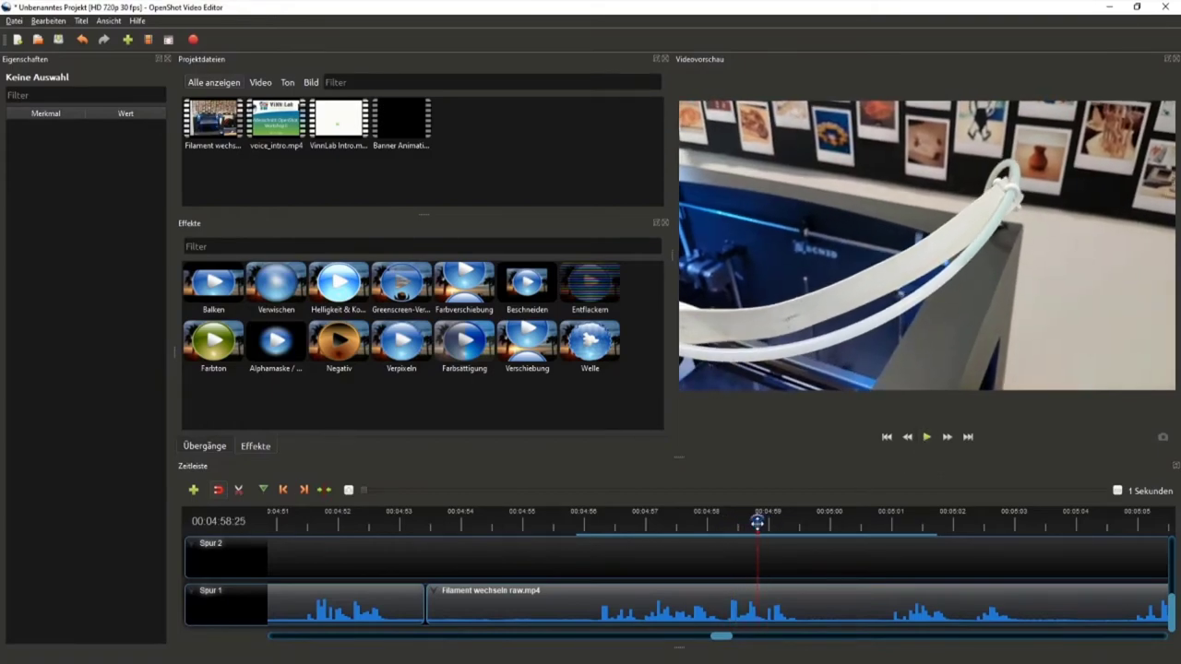
drag(756, 522, 725, 533)
click(927, 437)
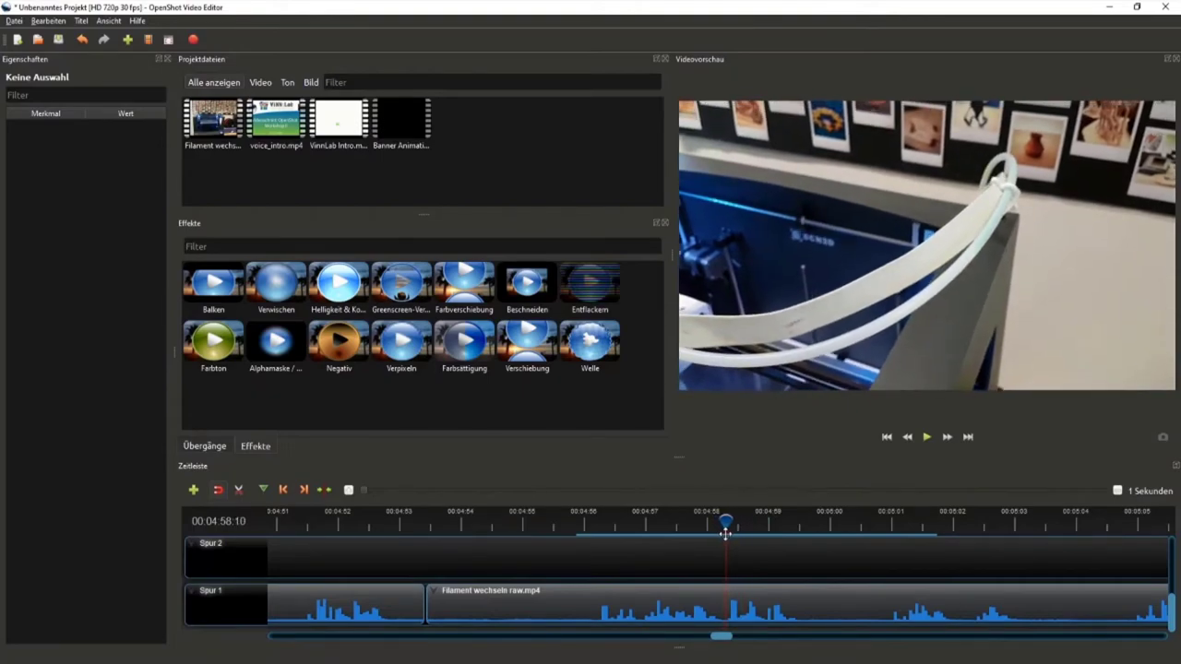
click(717, 607)
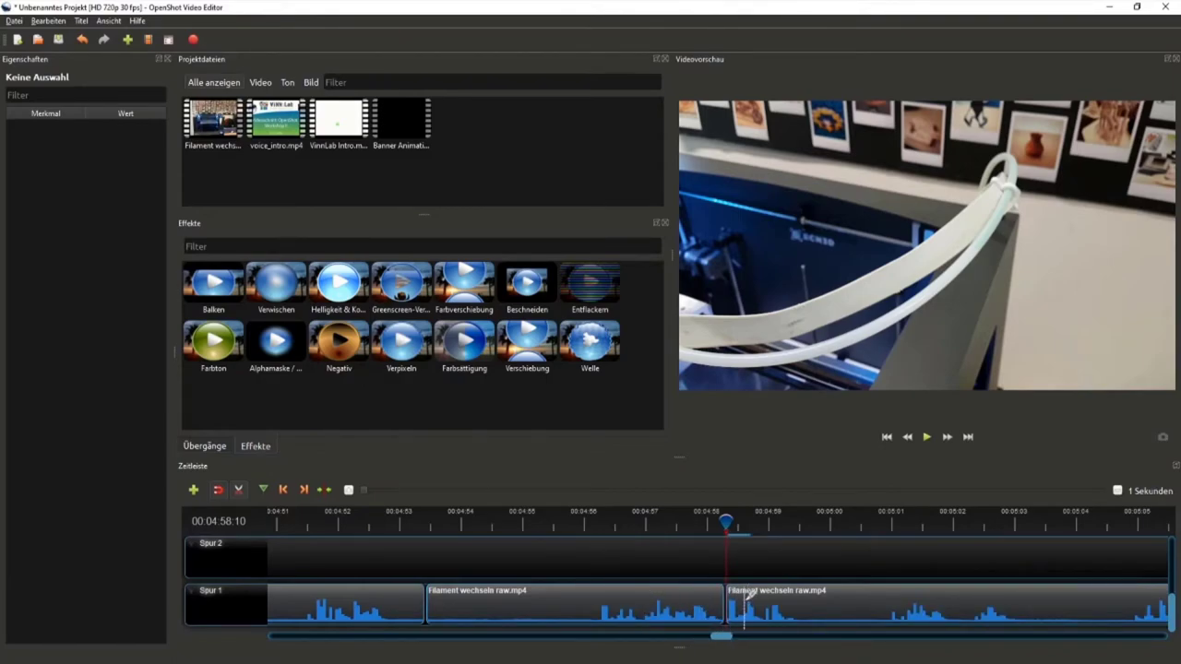
Delete the middle piece and slide the last clip left to close the gap.
click(237, 494)
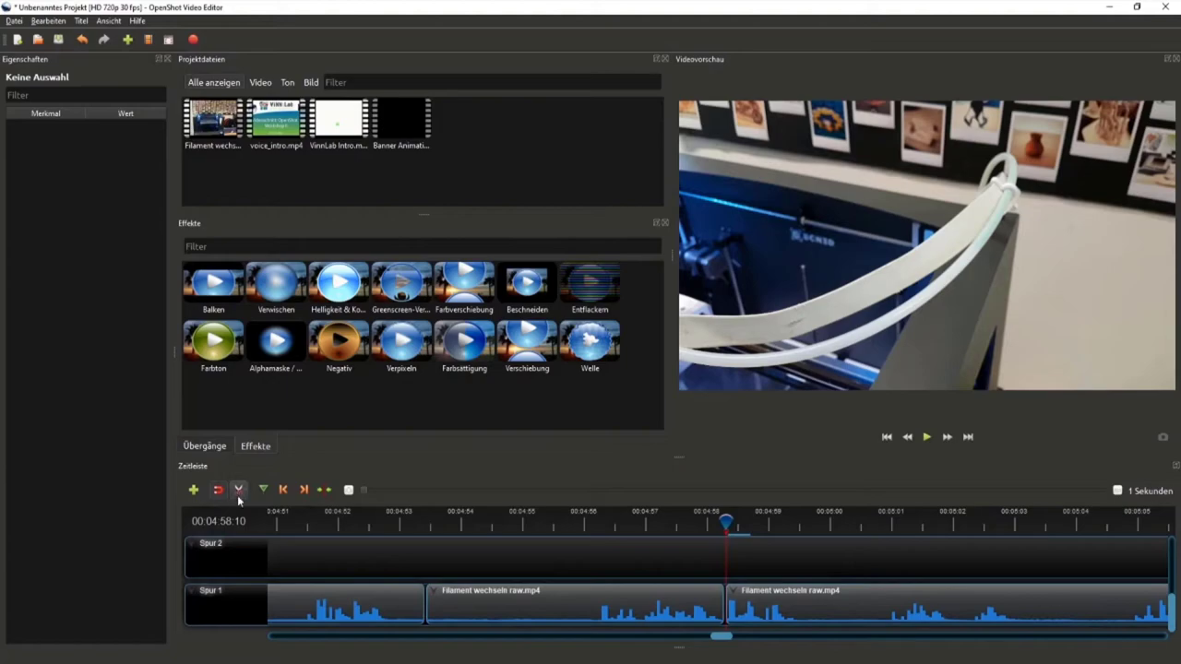
click(581, 599)
key(Delete)
drag(786, 611, 487, 601)
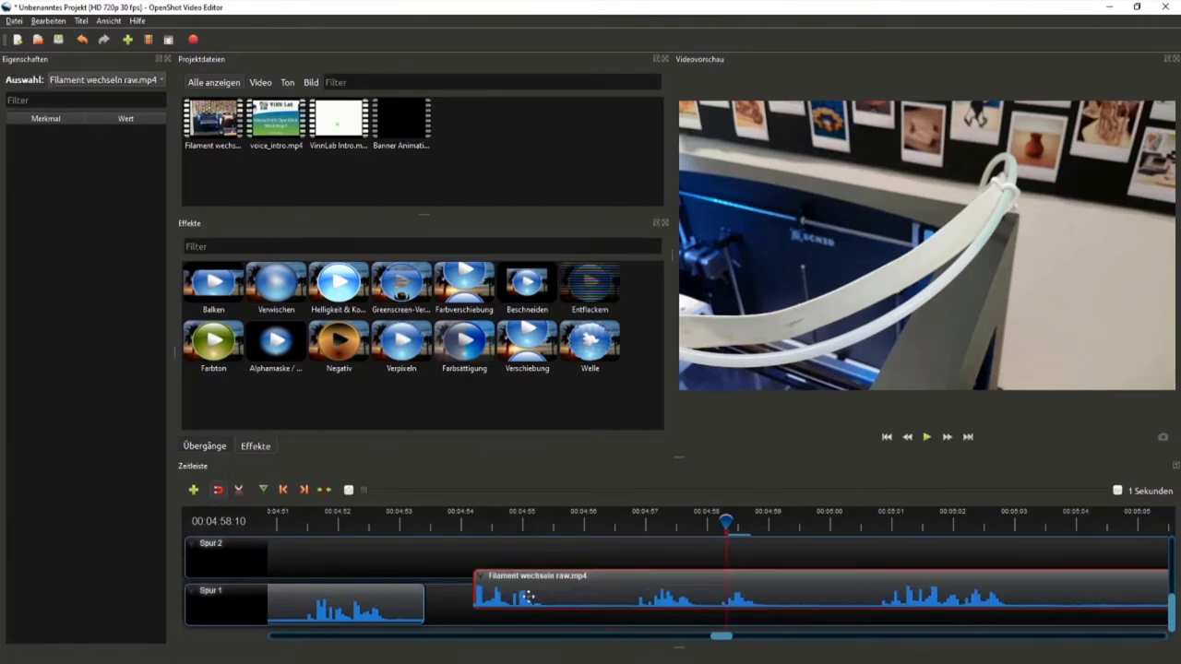
Play back across the new join from about 04:46.
drag(727, 522, 406, 527)
click(951, 438)
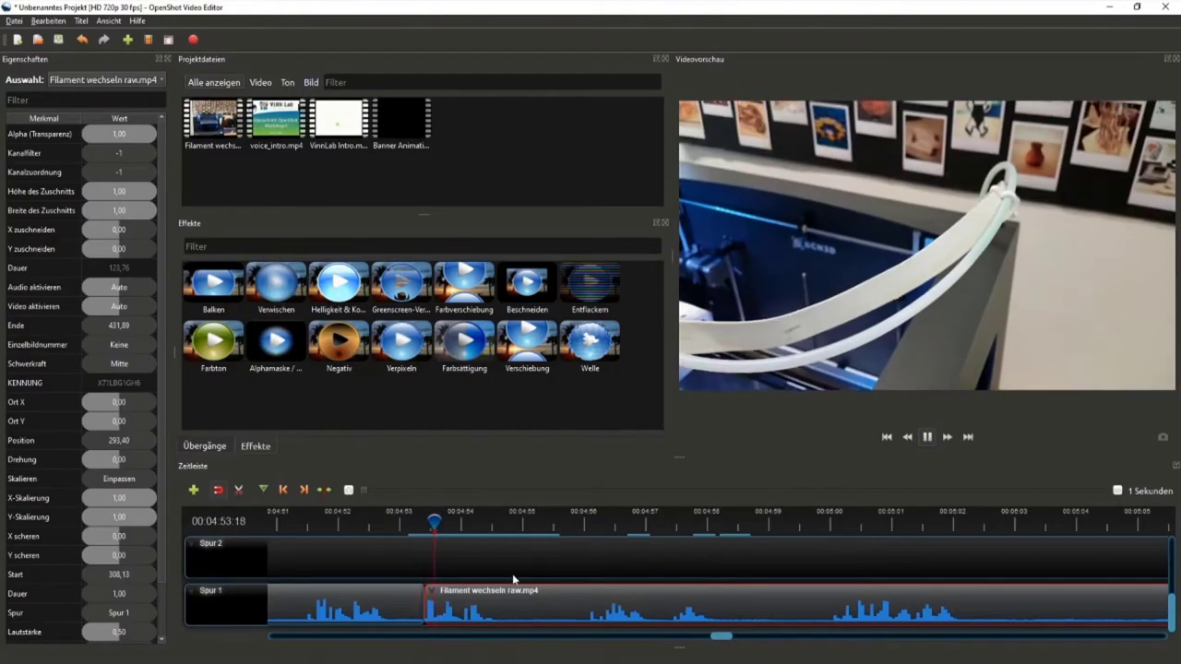
scroll(504, 576, down, 2)
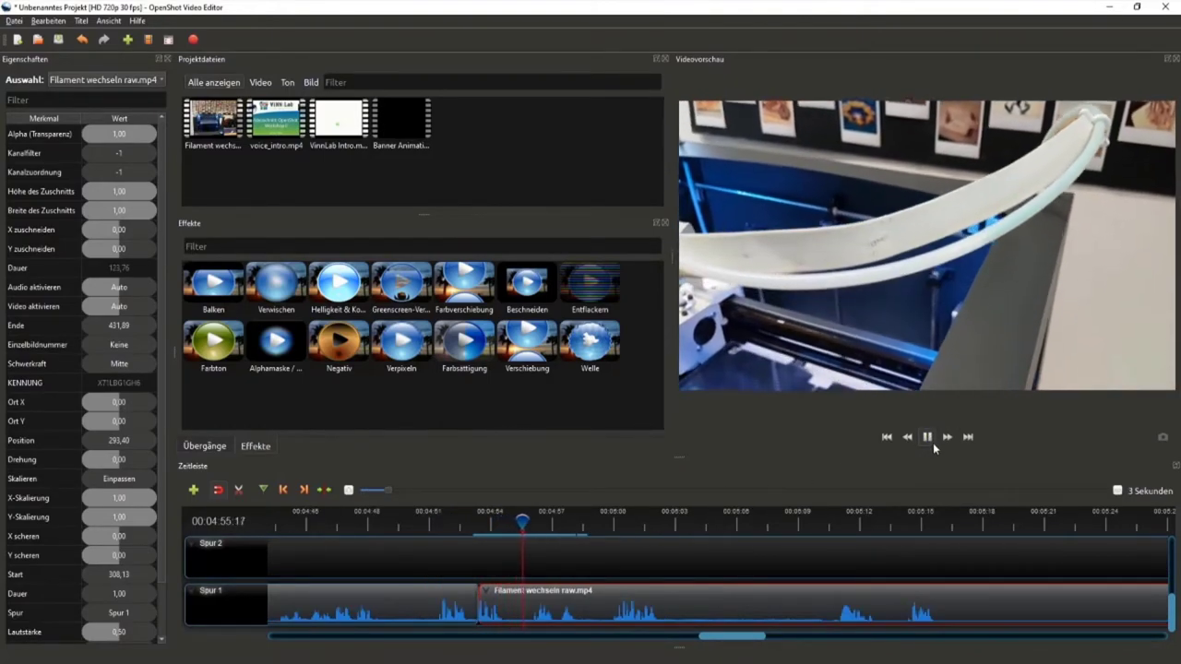
click(927, 437)
click(520, 535)
drag(519, 534, 445, 531)
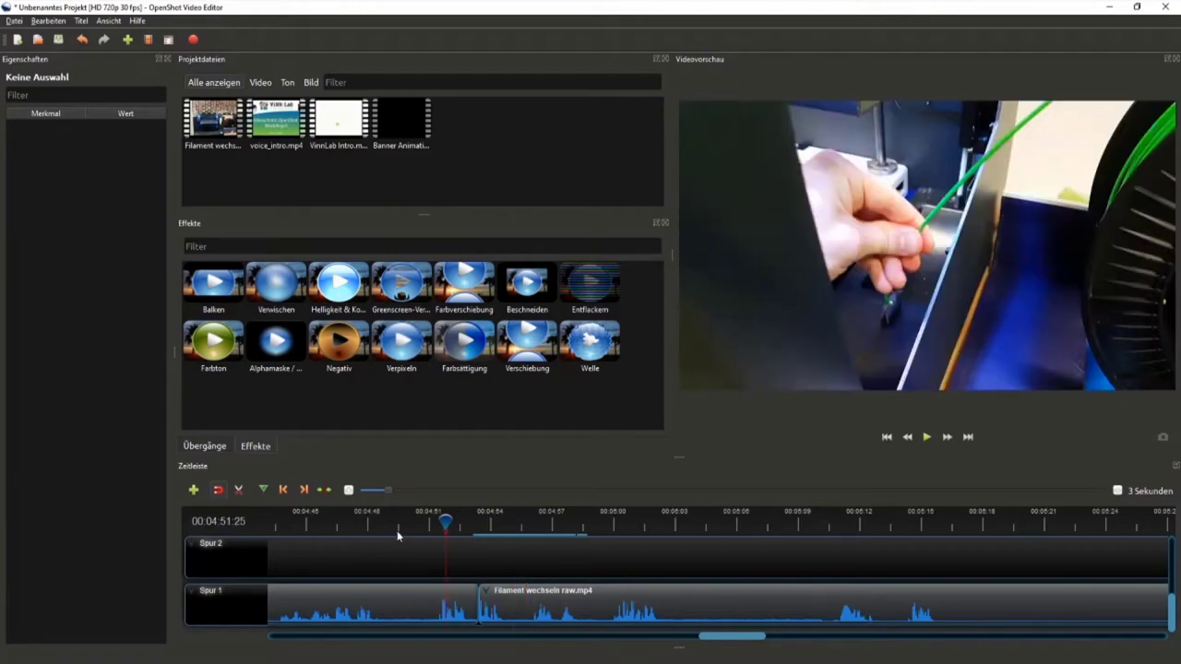
ctrl+scroll(702, 625, down, 2)
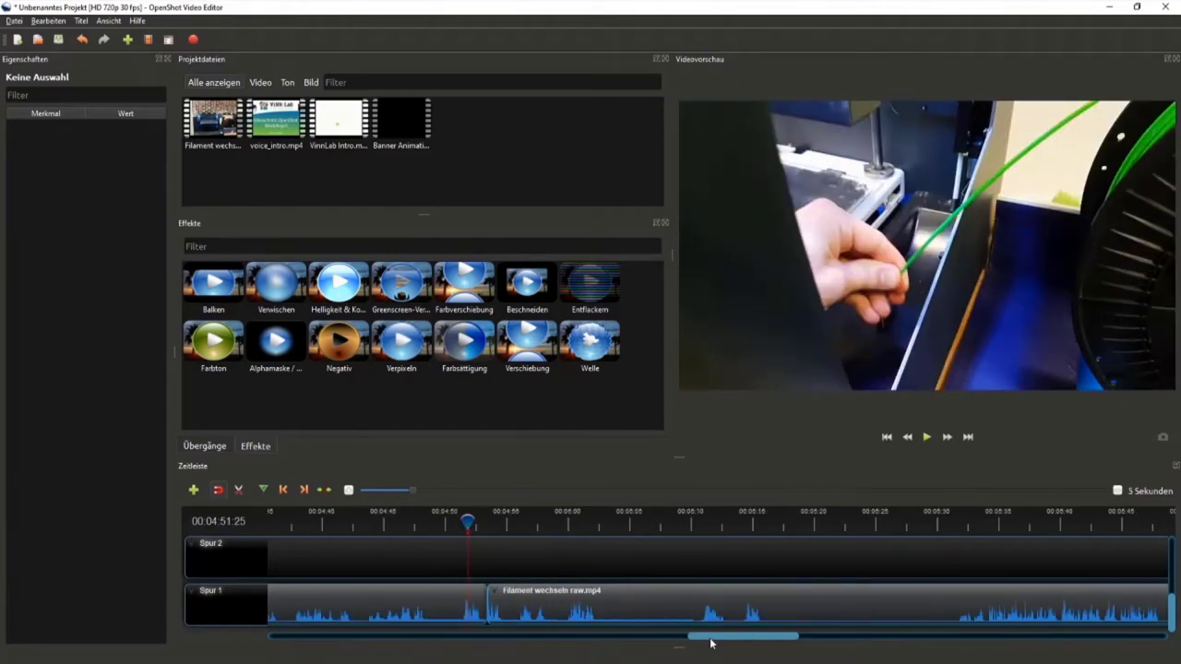
drag(711, 639, 692, 639)
drag(602, 521, 536, 520)
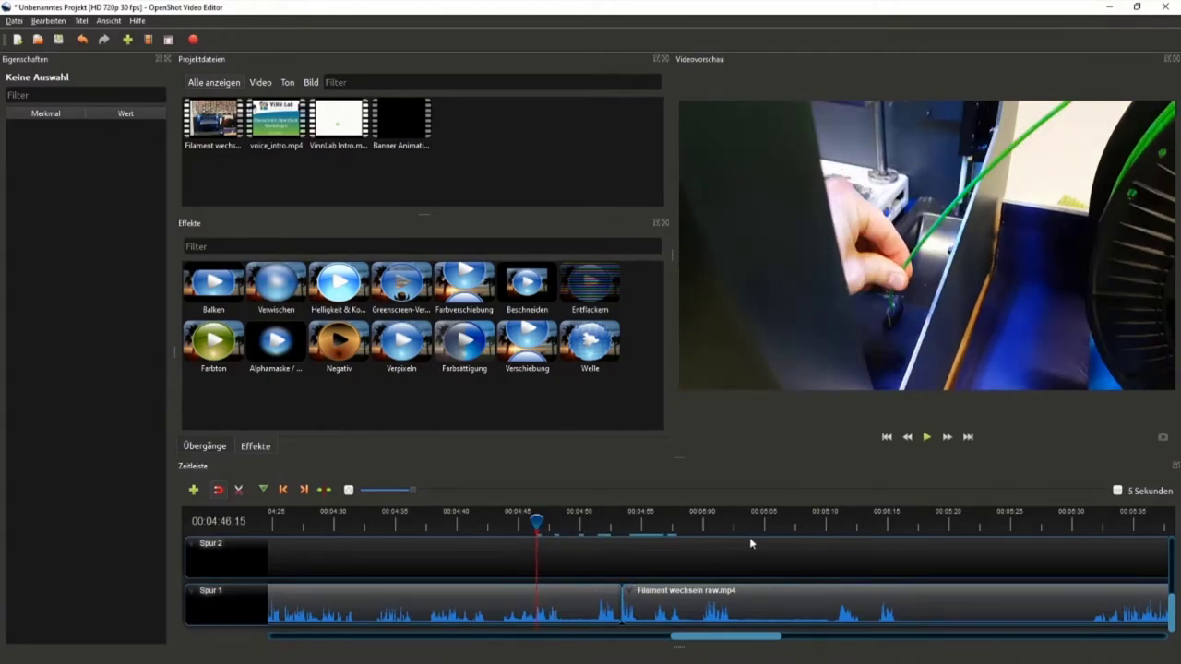
click(928, 437)
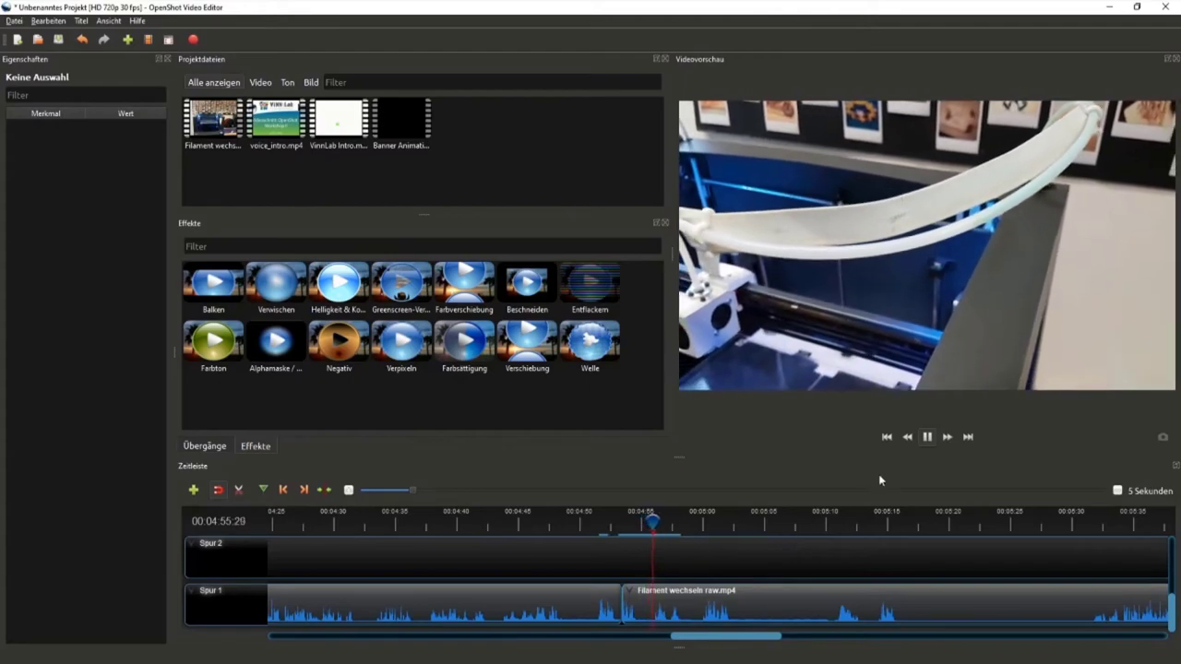
Continue reviewing the edited footage up to about 05:05.
click(927, 441)
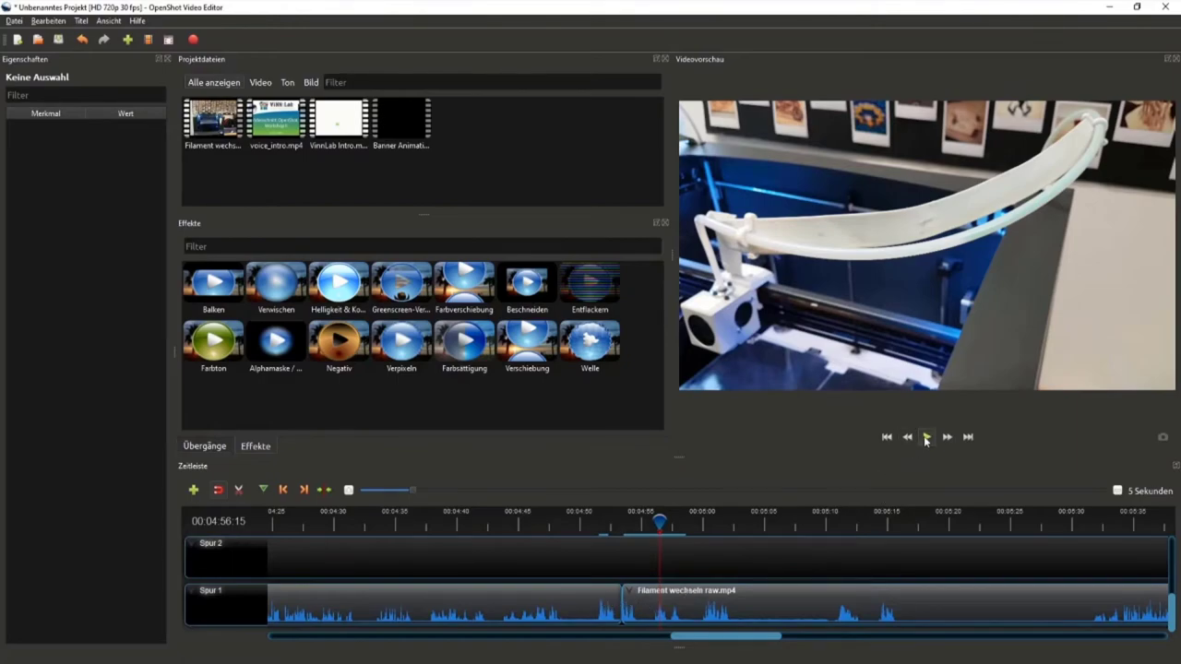
click(926, 439)
scroll(760, 556, down, 1)
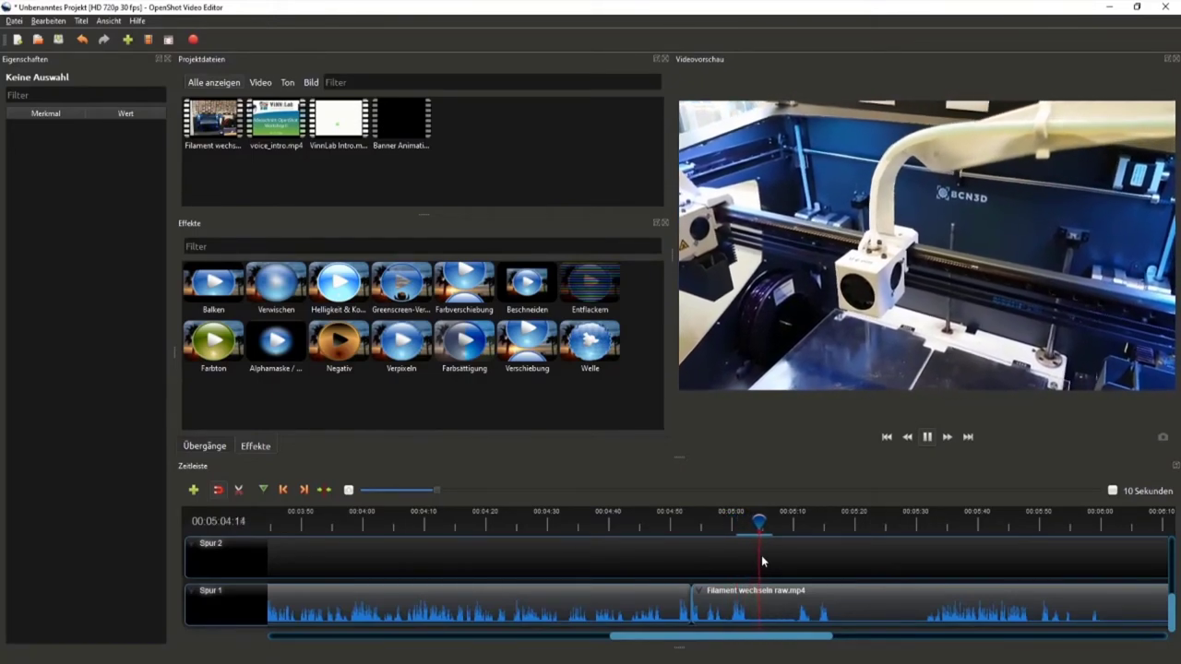
click(927, 439)
ctrl+scroll(740, 608, up, 2)
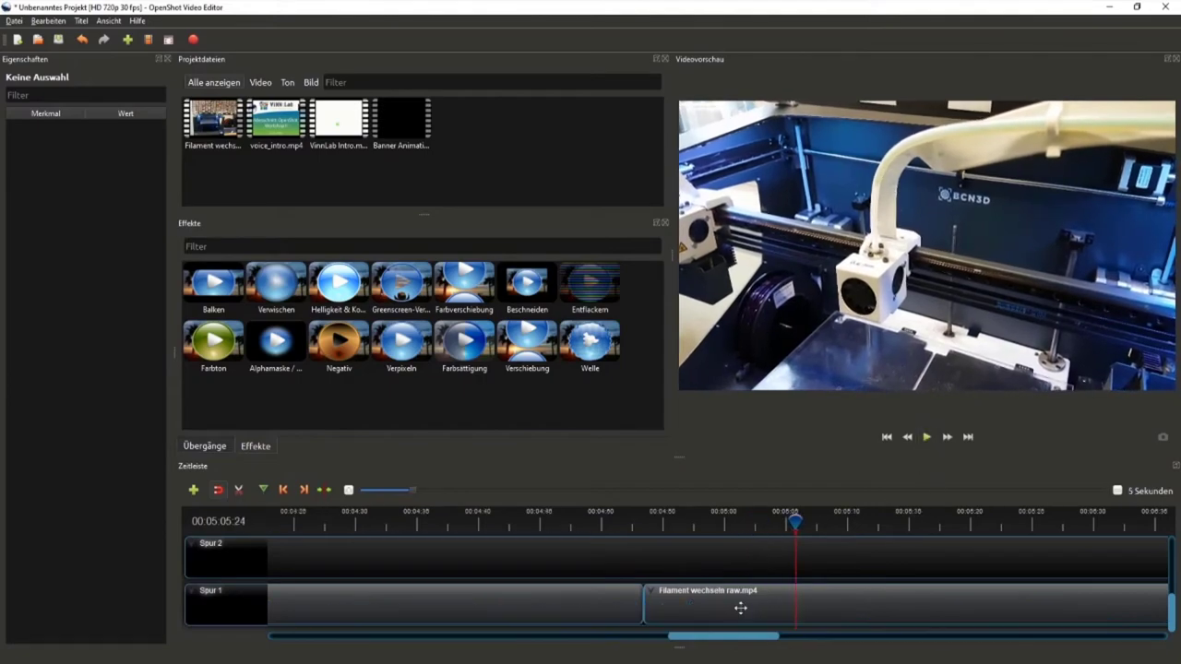
ctrl+scroll(761, 589, up, 1)
Park the playhead at 05:02:07, where the next unwanted section begins.
drag(830, 527, 740, 524)
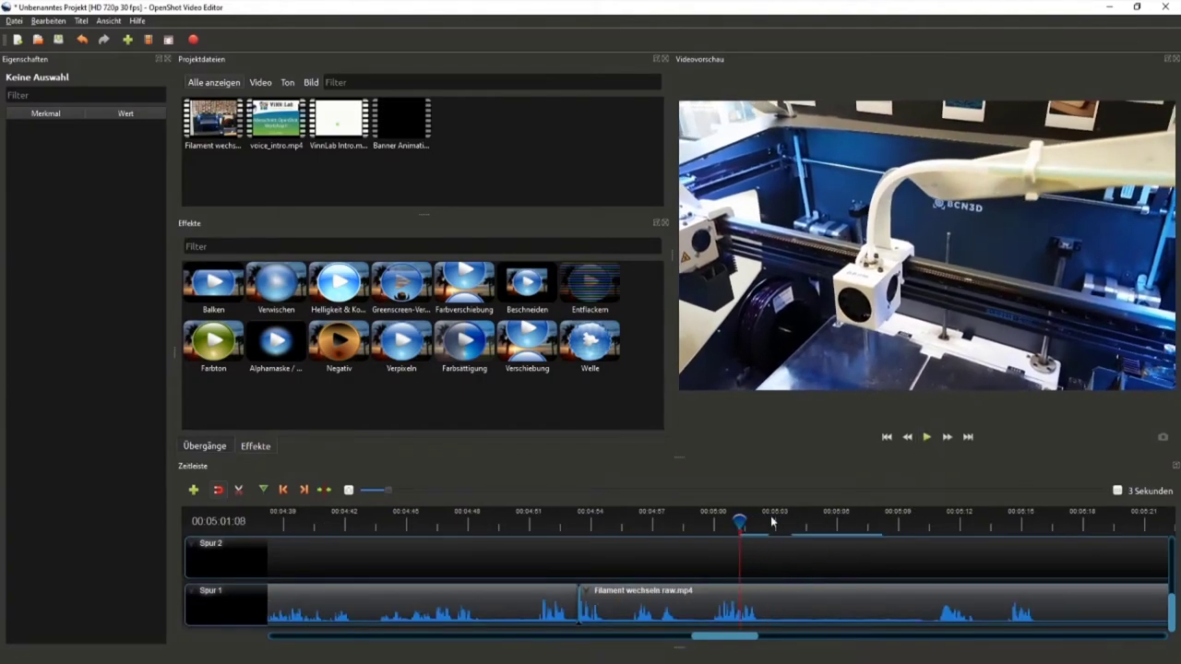
click(927, 439)
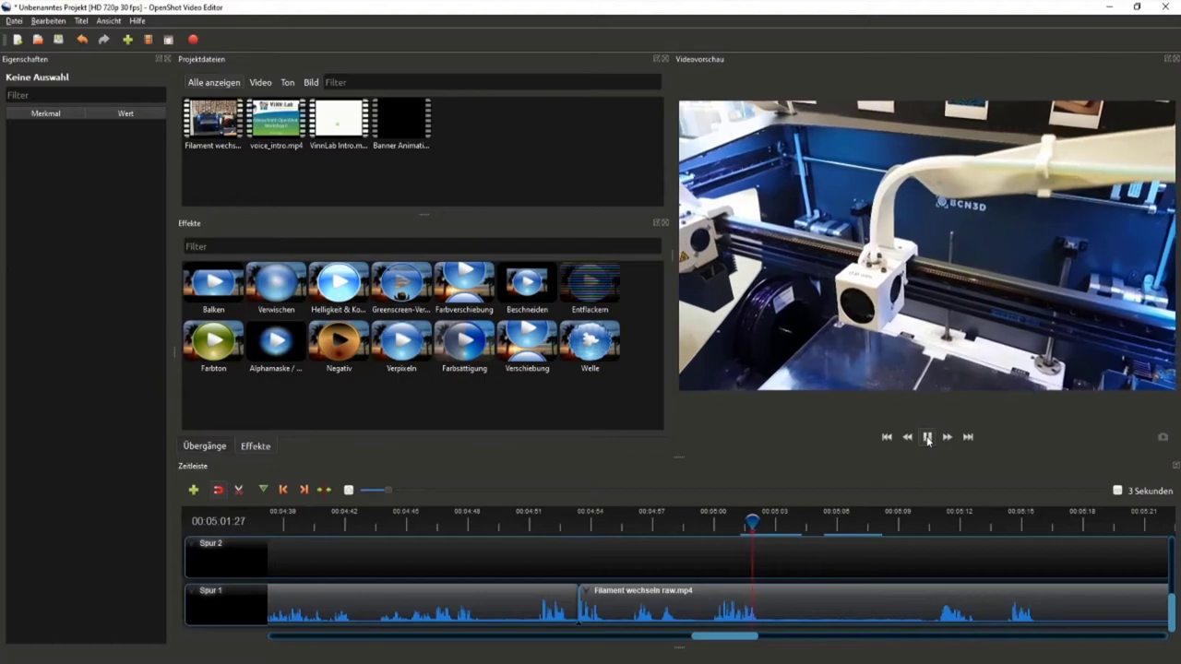
click(927, 439)
drag(761, 521, 938, 531)
click(927, 437)
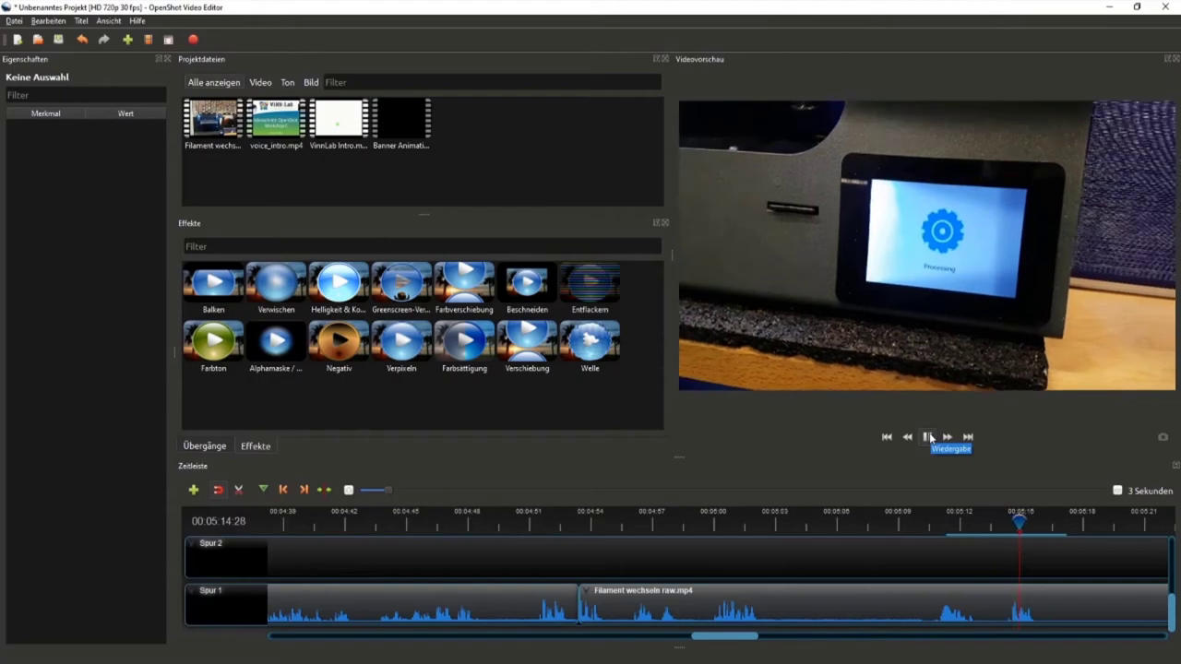
click(930, 437)
click(926, 522)
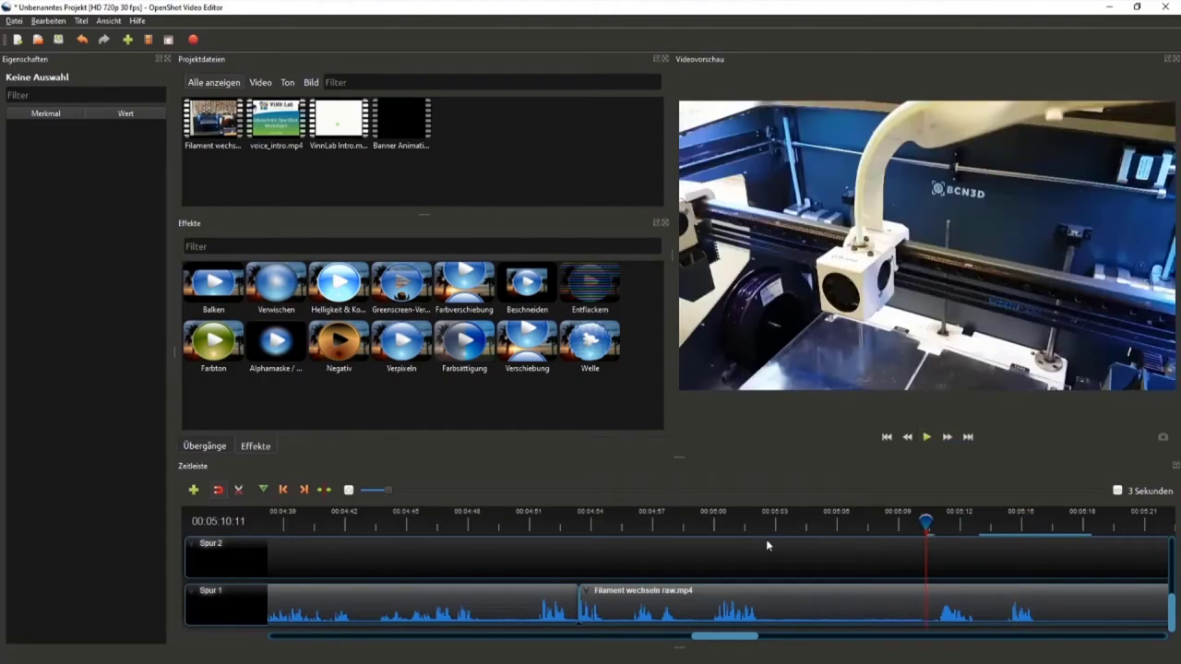
drag(923, 522, 758, 527)
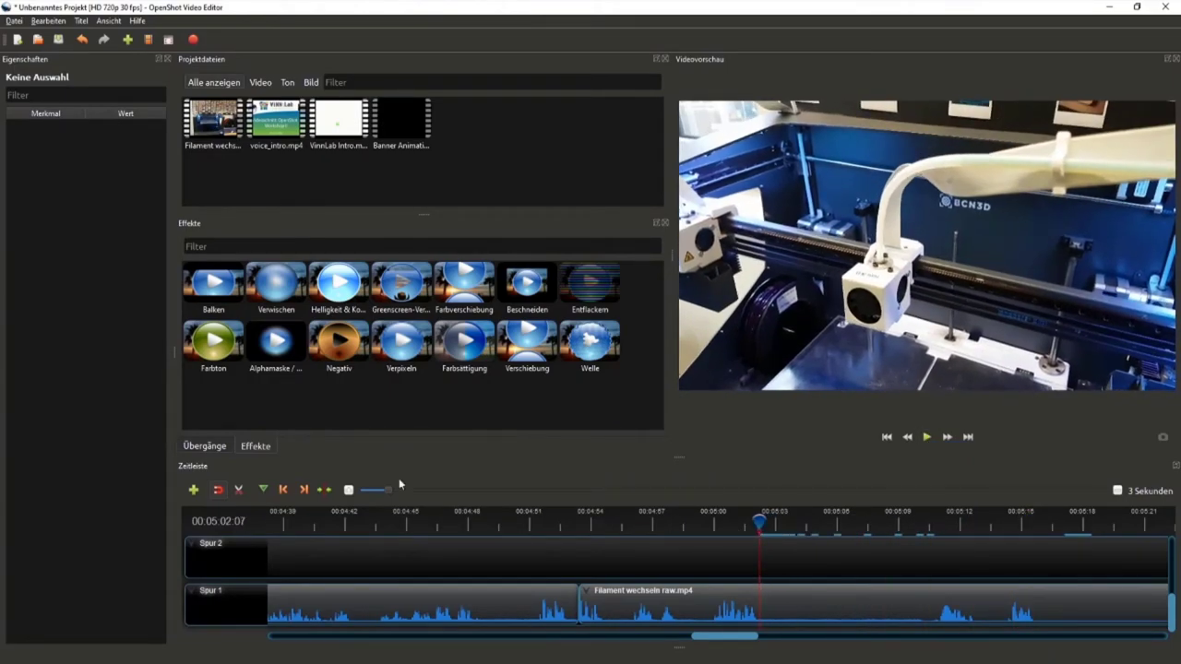
Razor-split the filament clip at 05:02:07 and again around 05:08.
click(244, 490)
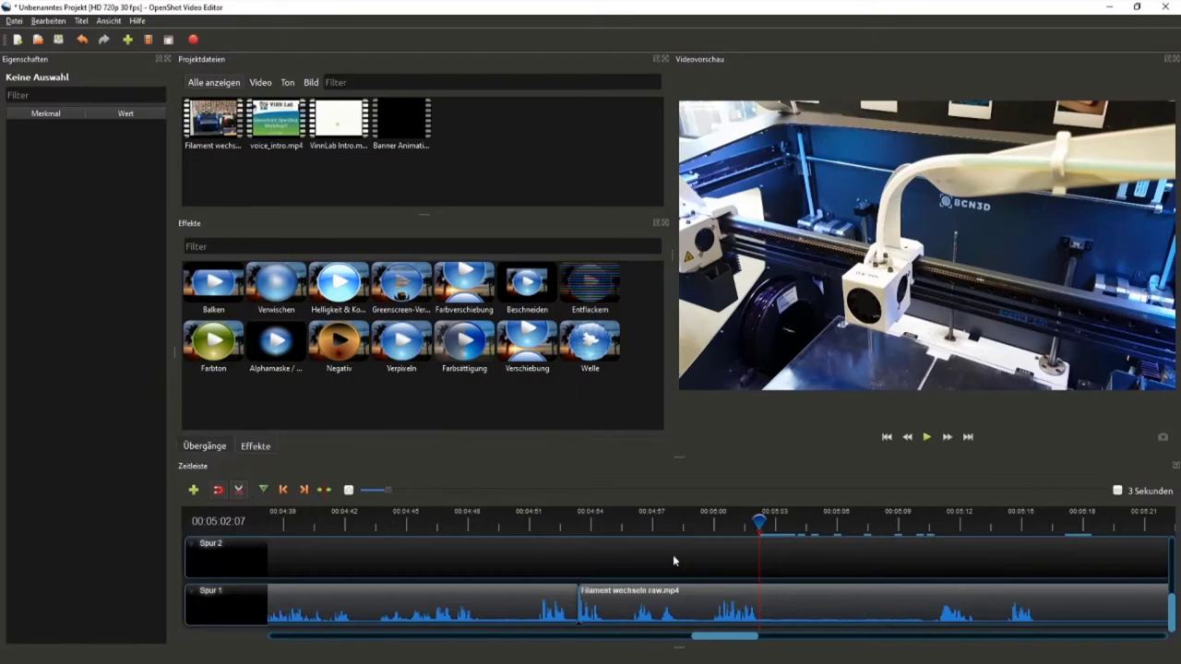
click(768, 604)
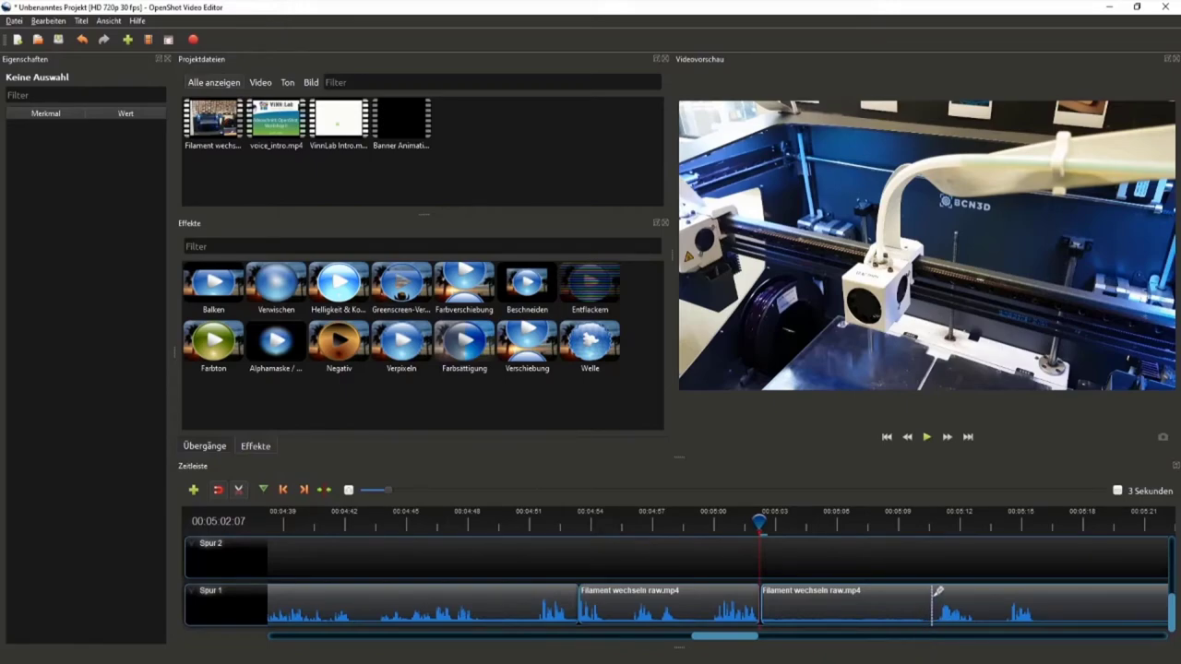
click(930, 592)
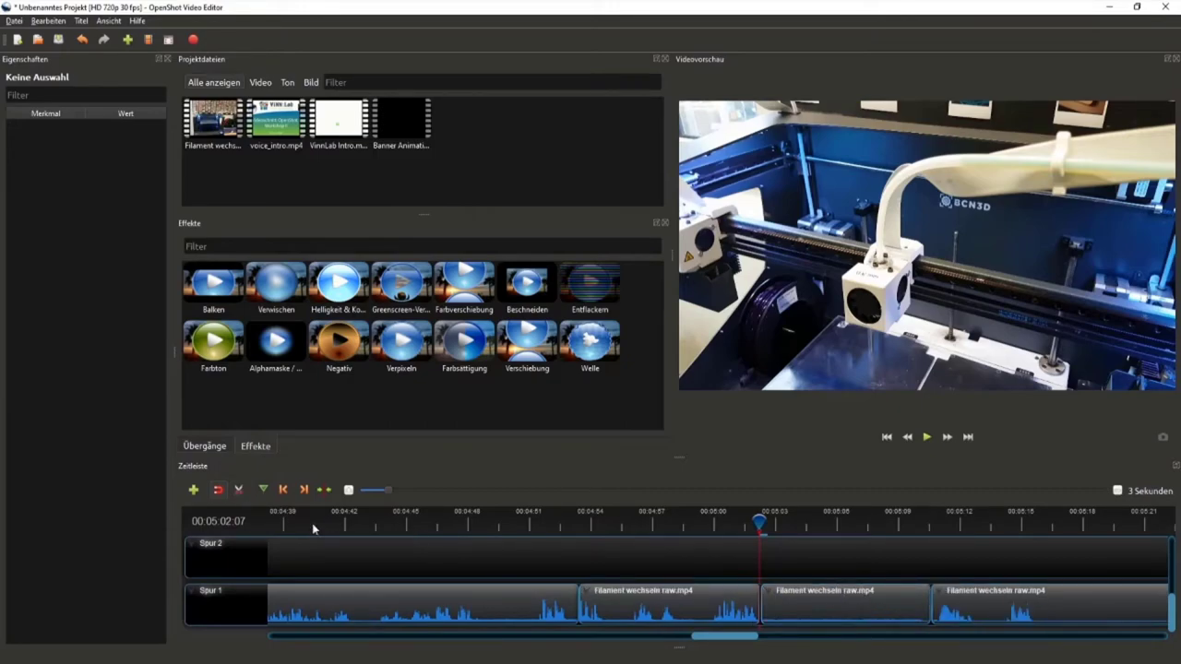
click(240, 491)
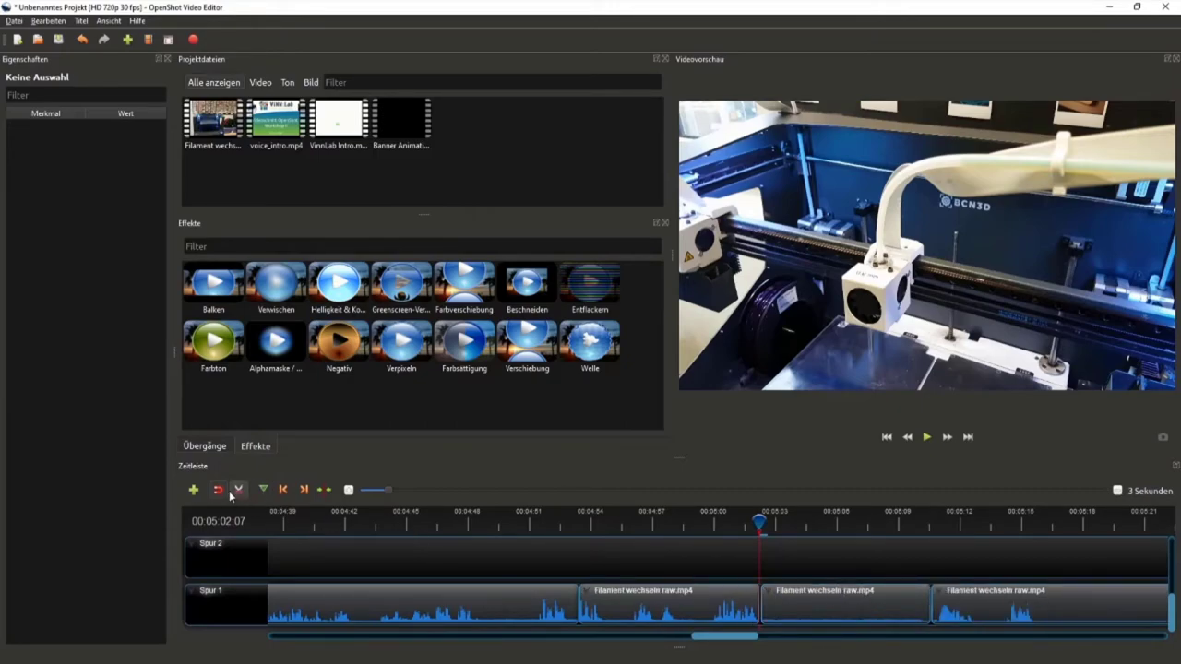
Delete the section between the cuts, snap the next clip left, and play the join.
click(824, 600)
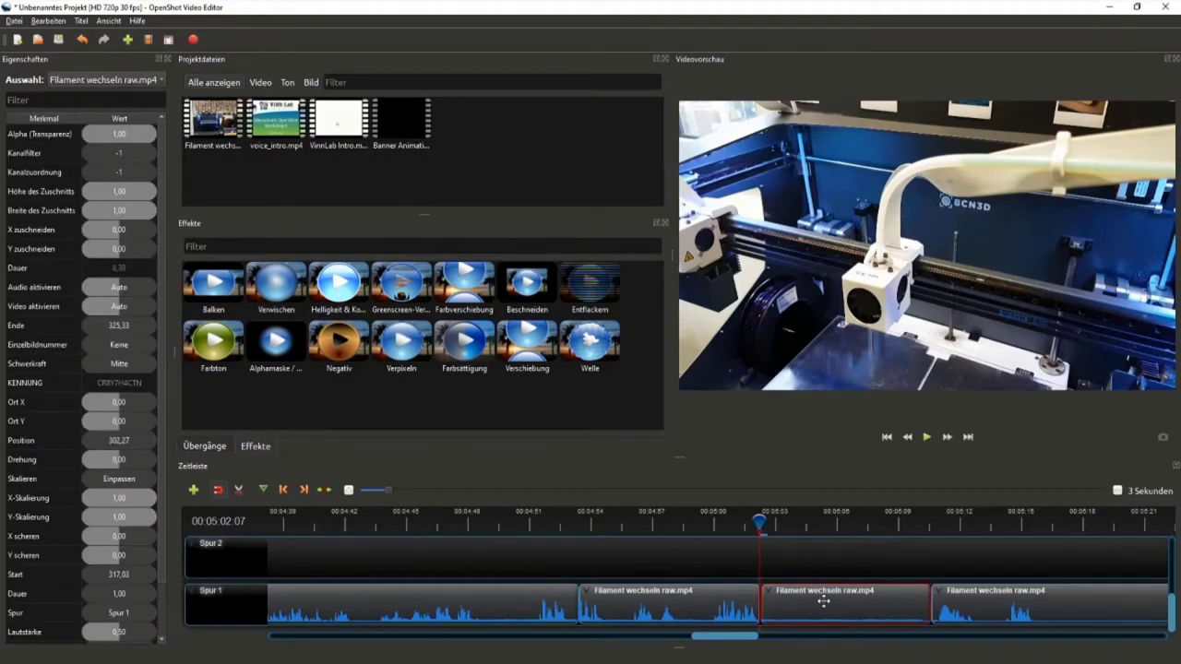
key(Delete)
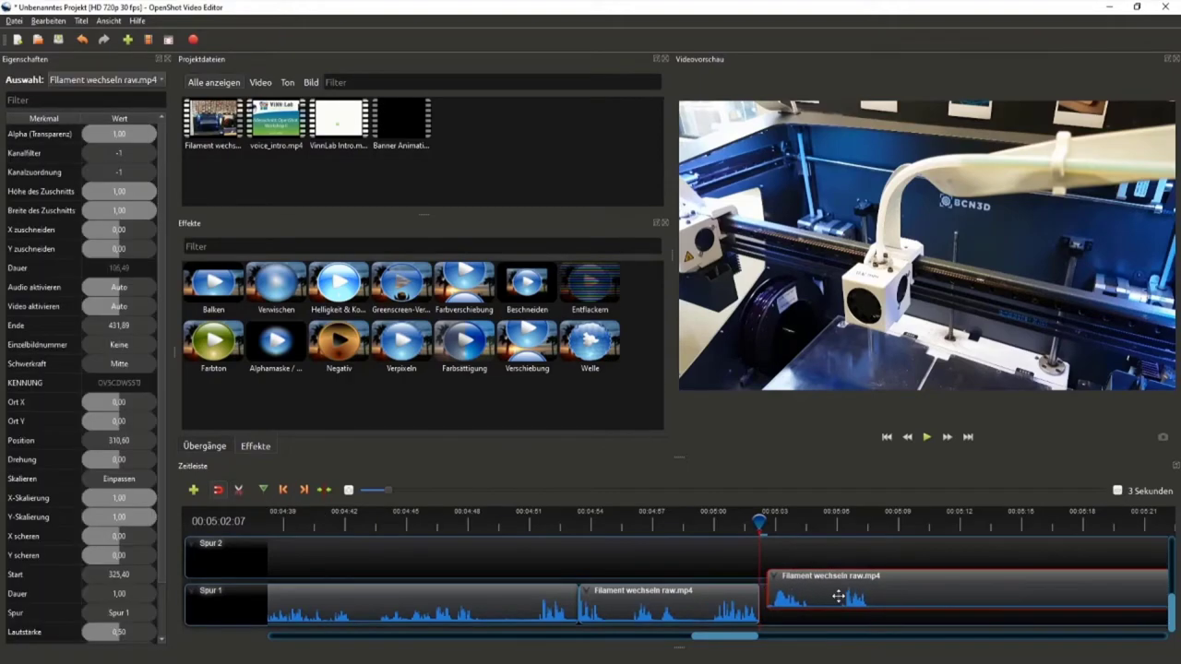
drag(1017, 610, 845, 609)
click(682, 523)
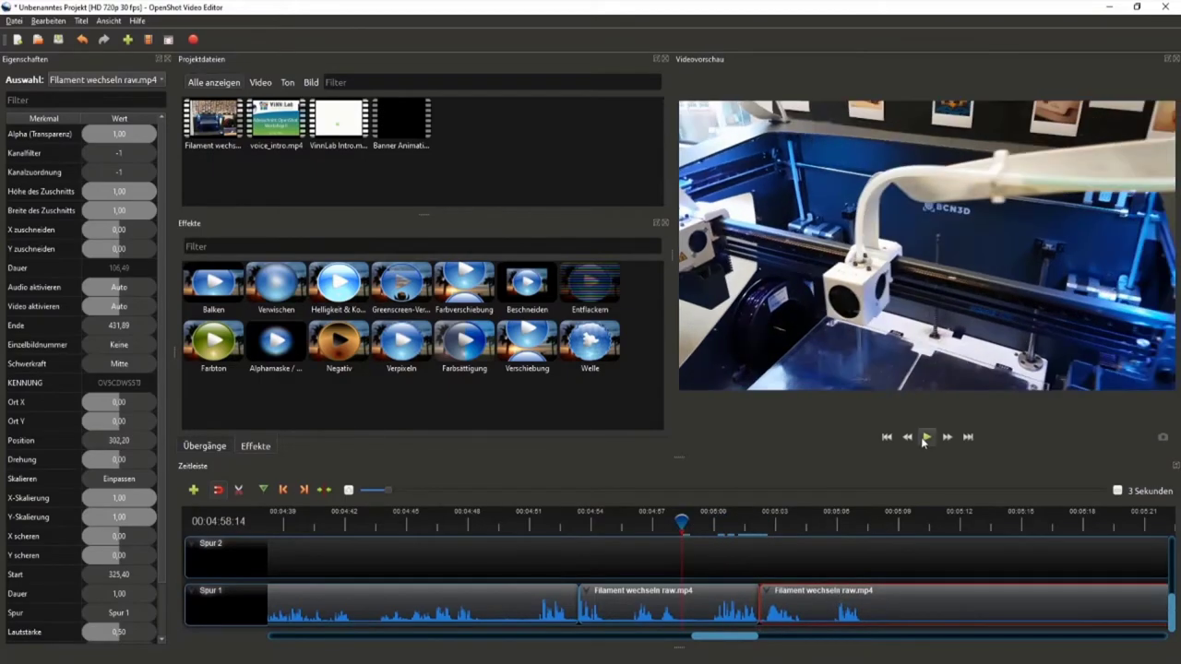
key(space)
click(829, 562)
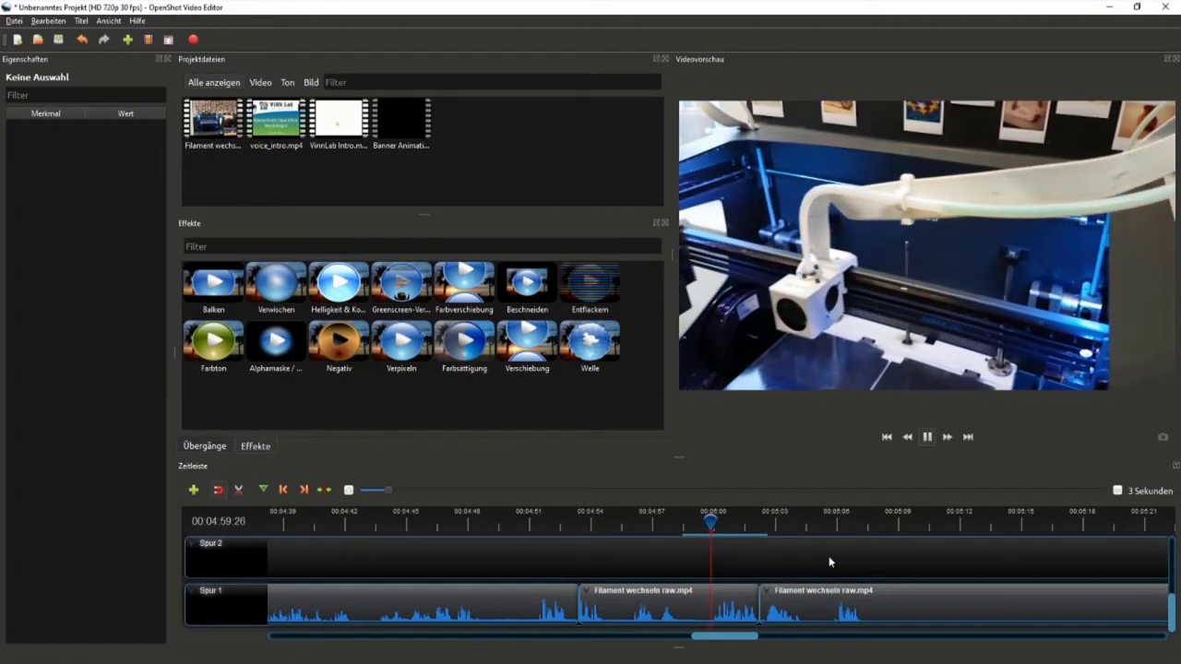
scroll(828, 561, down, 2)
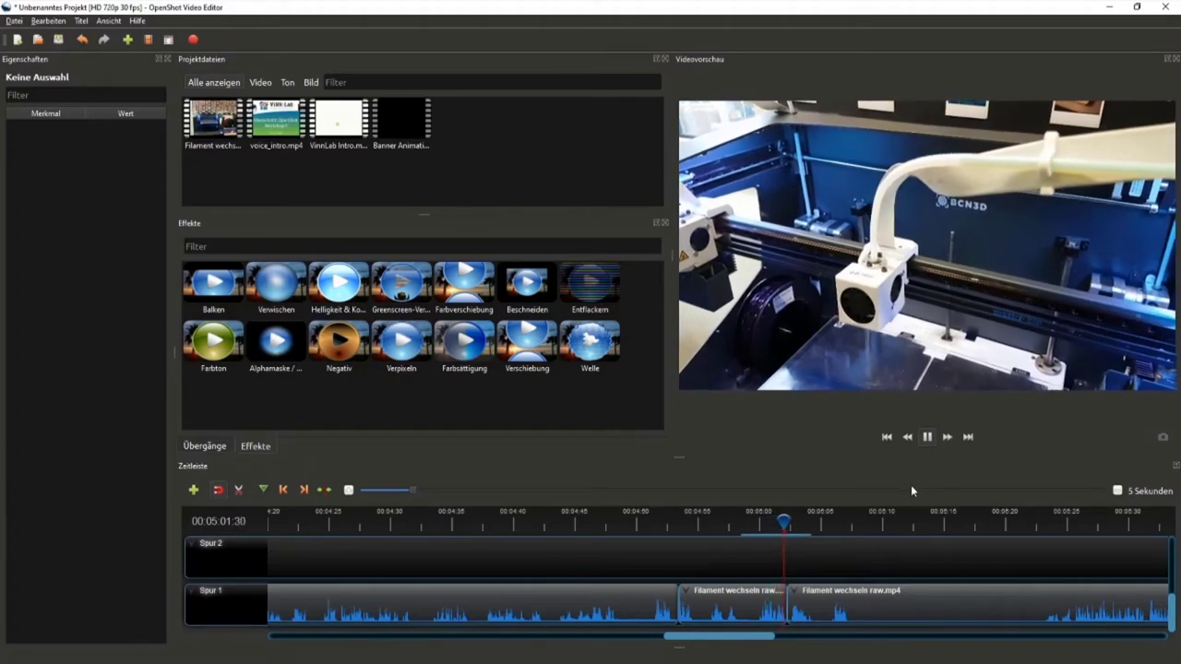
click(928, 439)
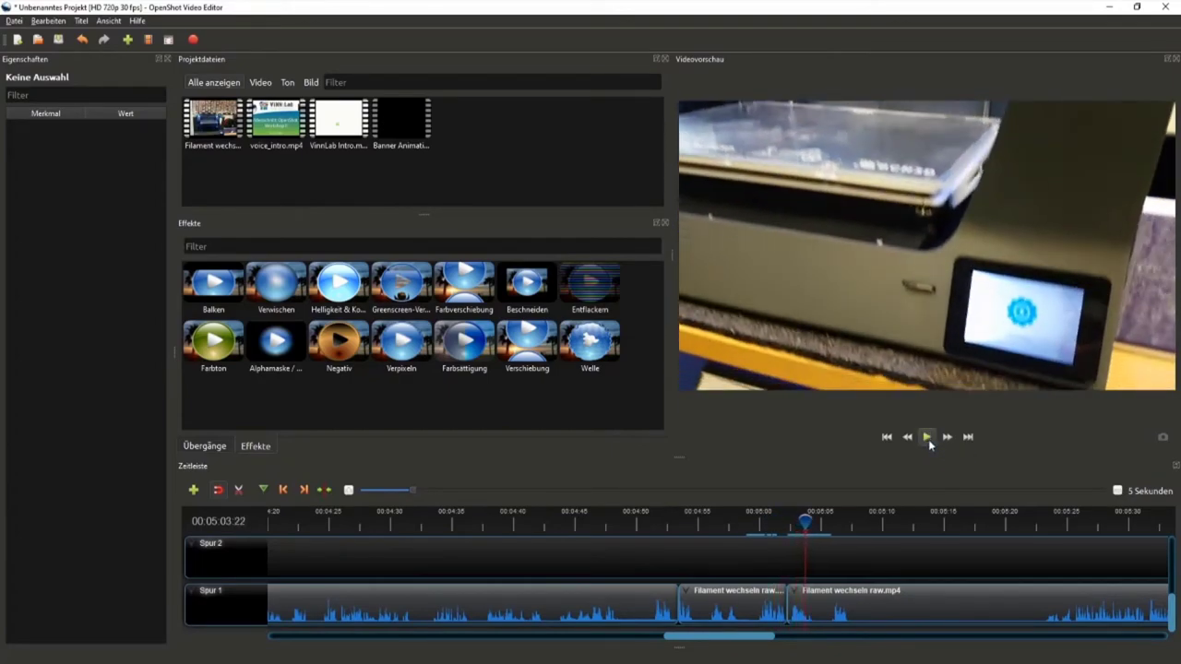
scroll(793, 563, up, 1)
scroll(817, 546, up, 2)
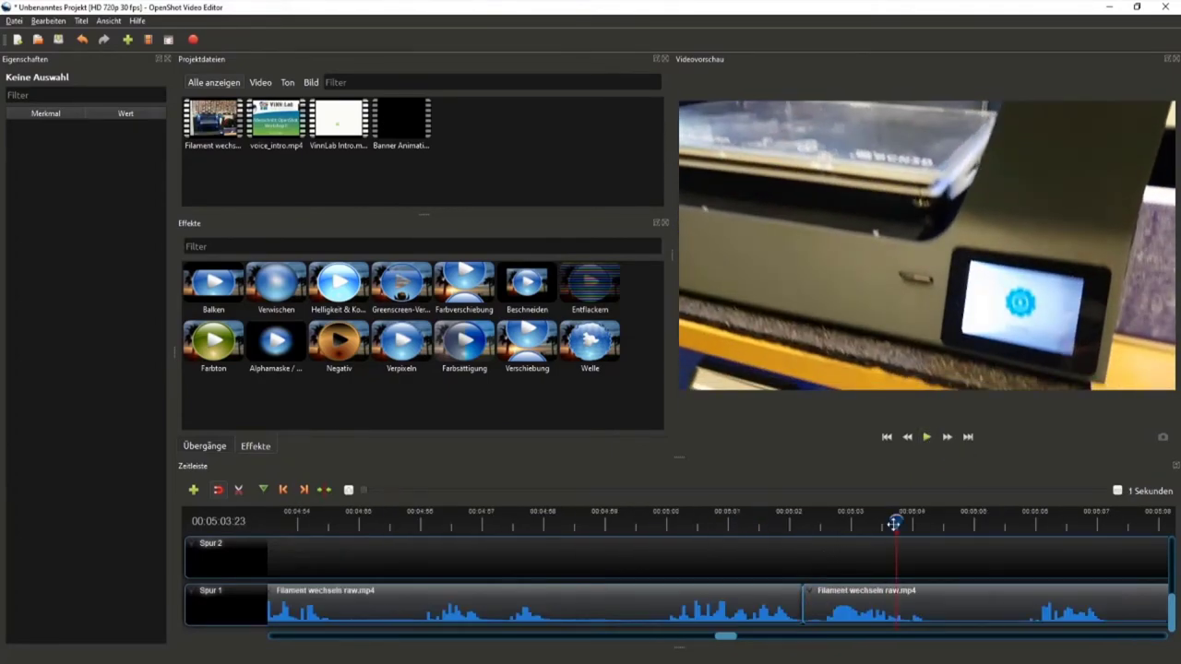
drag(893, 523, 703, 523)
click(926, 437)
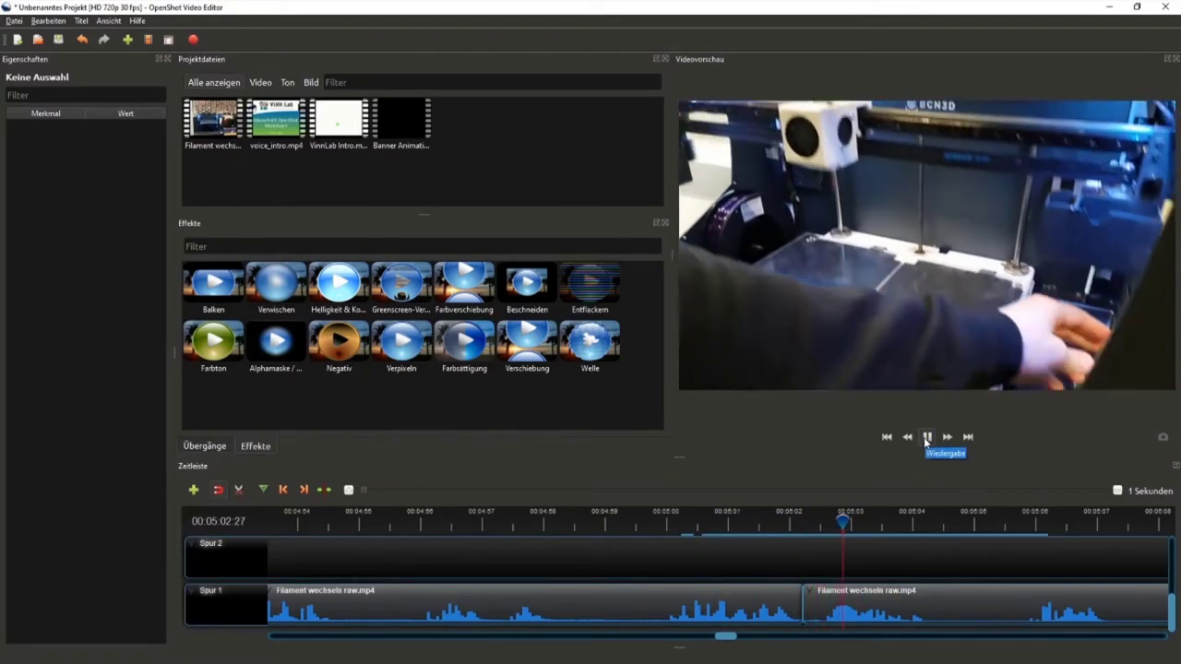
click(926, 438)
drag(891, 523, 805, 529)
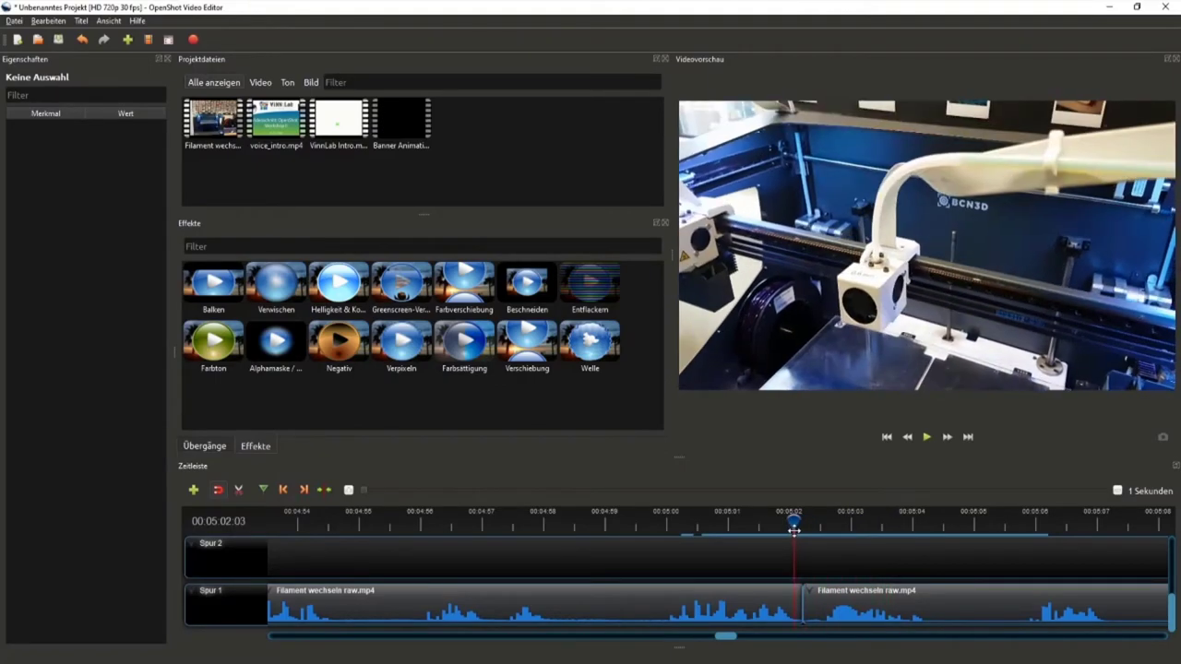
drag(805, 529, 799, 528)
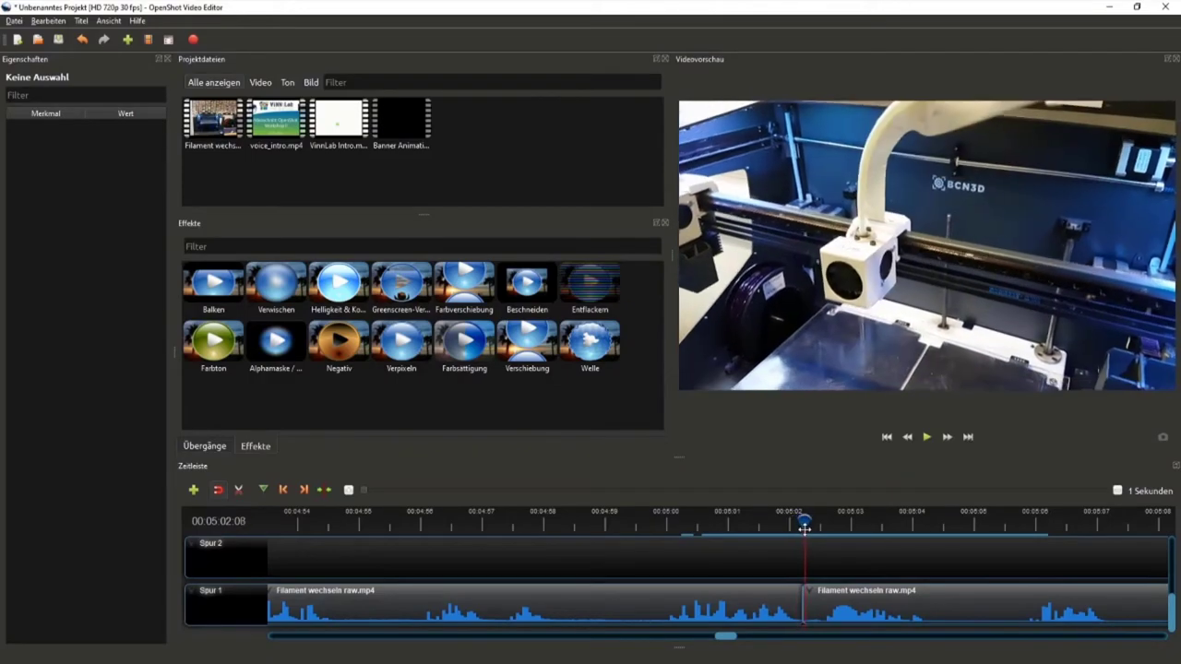
drag(799, 527, 793, 528)
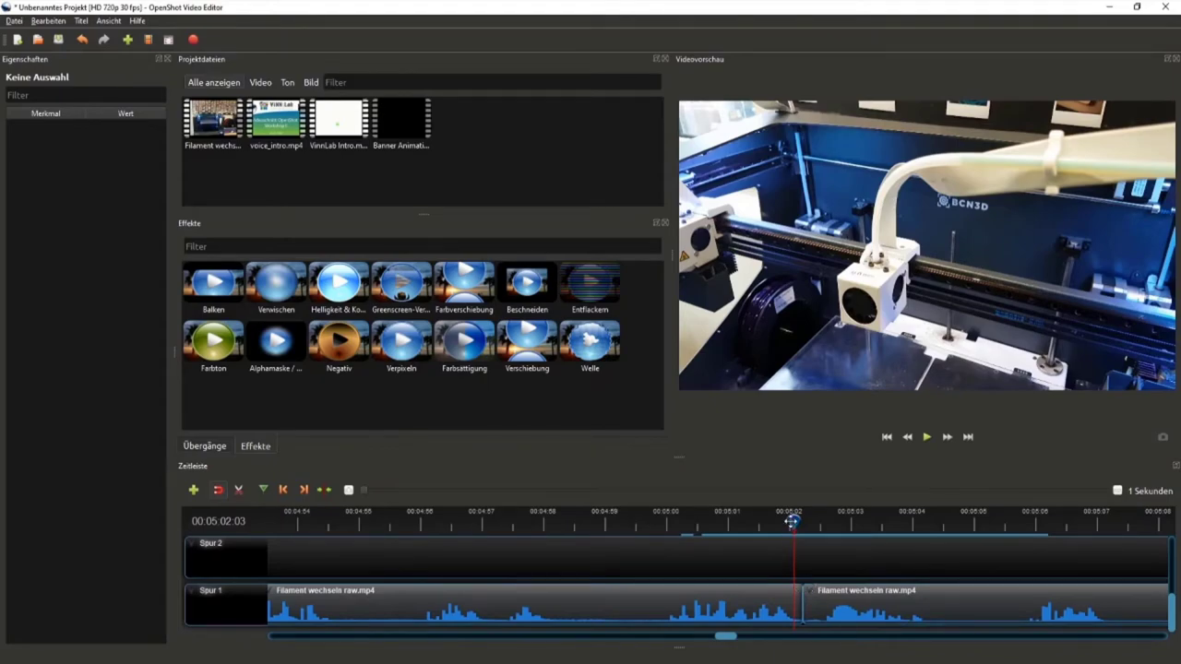
drag(793, 522, 807, 521)
click(926, 436)
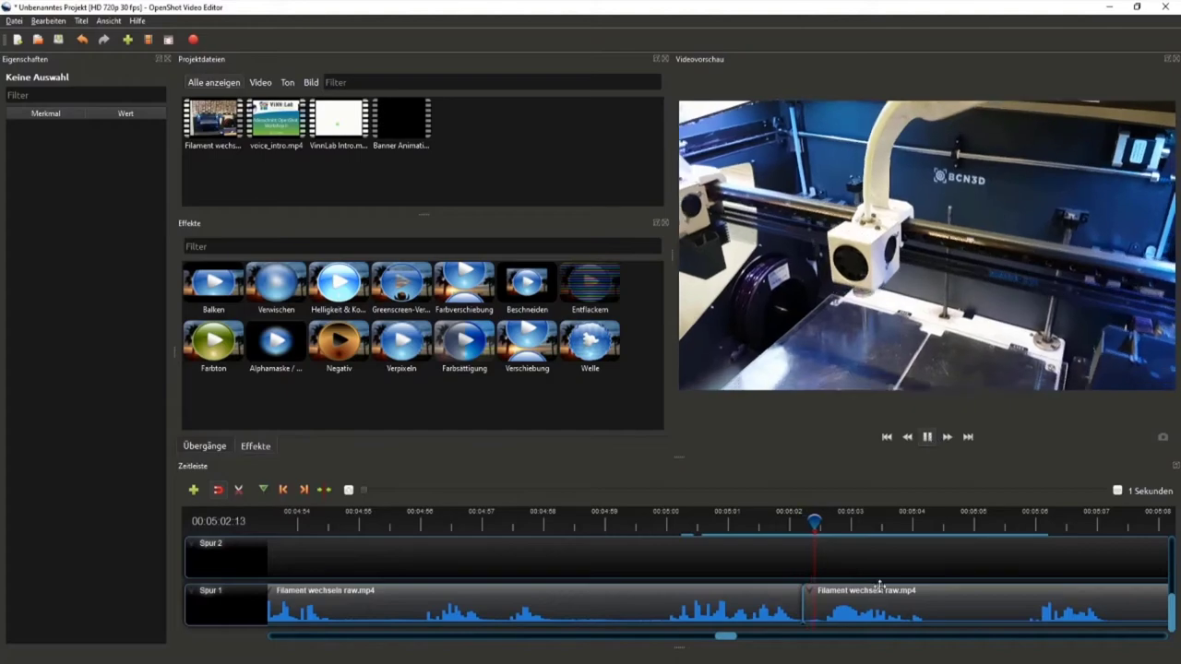
Zoom out and move the playhead ahead to the touchscreen footage around 05:15.
ctrl+scroll(867, 572, down, 3)
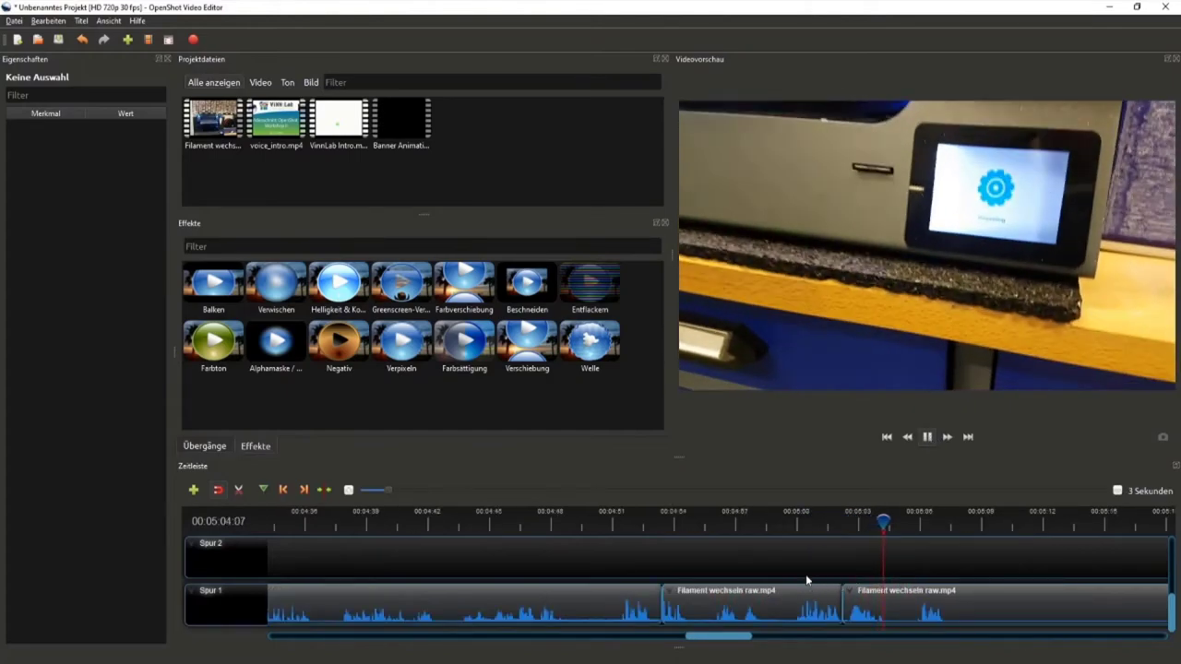
mouse_move(770, 637)
mouse_down()
mouse_move(754, 638)
mouse_move(770, 642)
mouse_up()
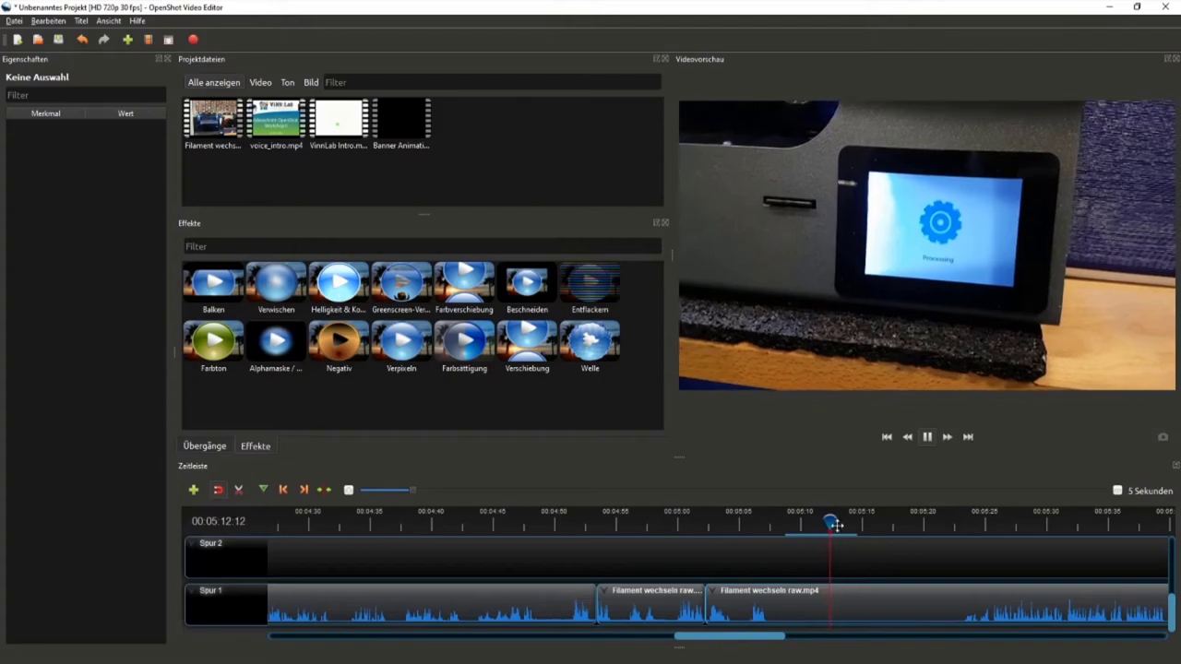
drag(843, 522, 950, 522)
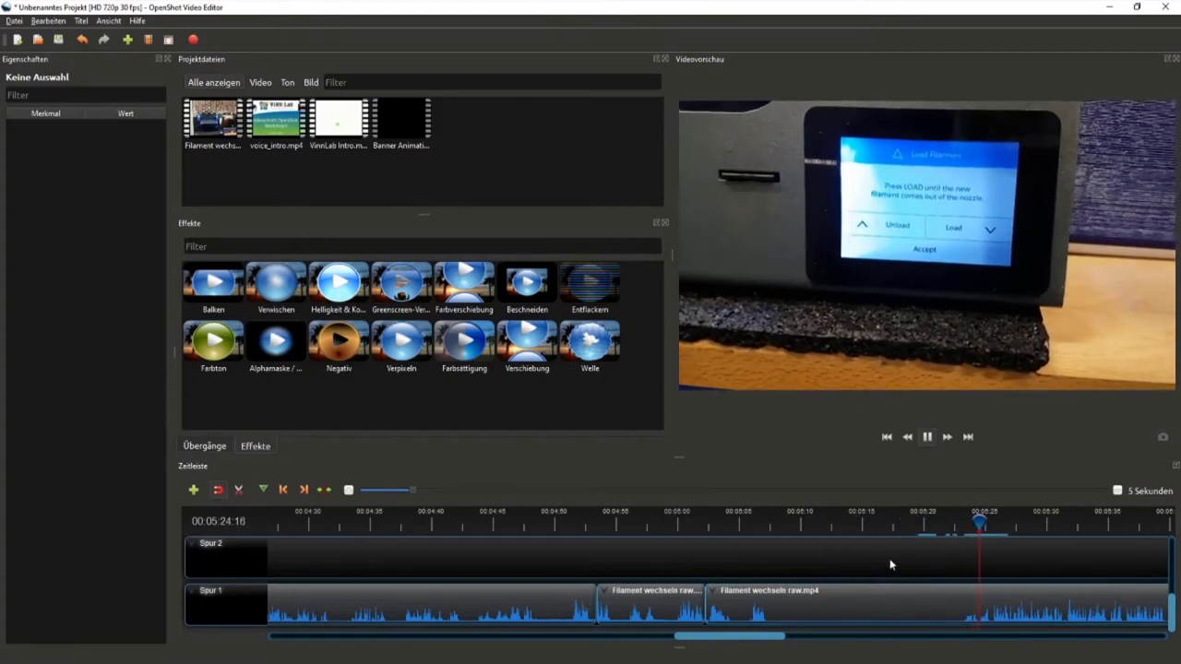
scroll(753, 611, down, 1)
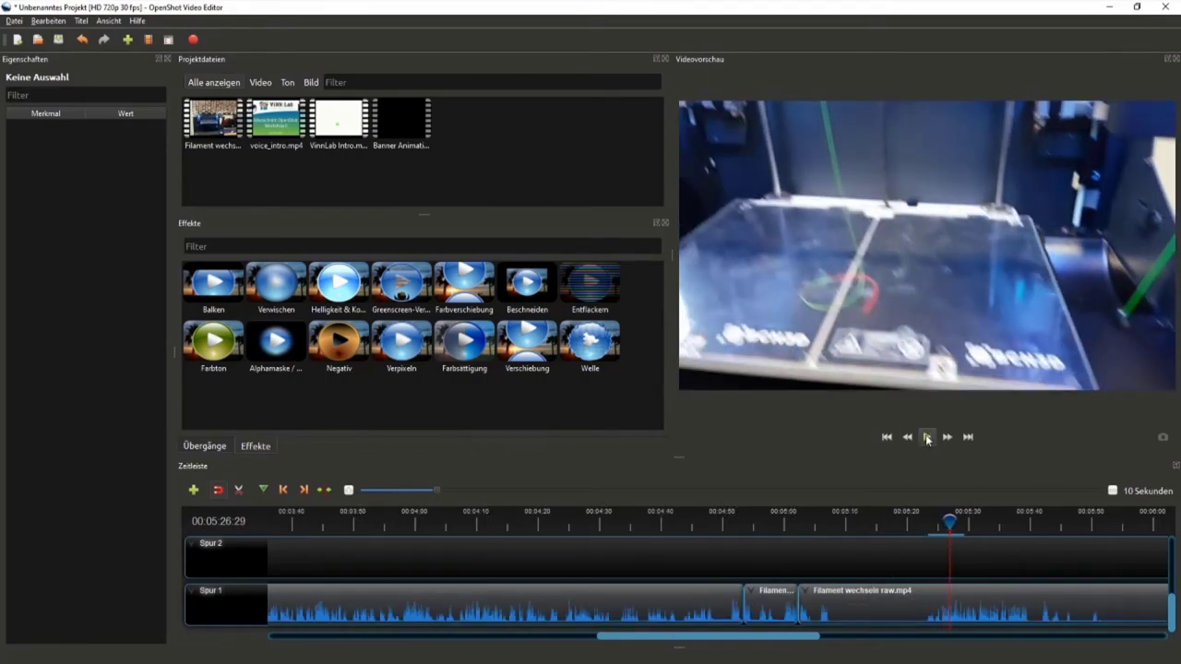
scroll(934, 590, up, 1)
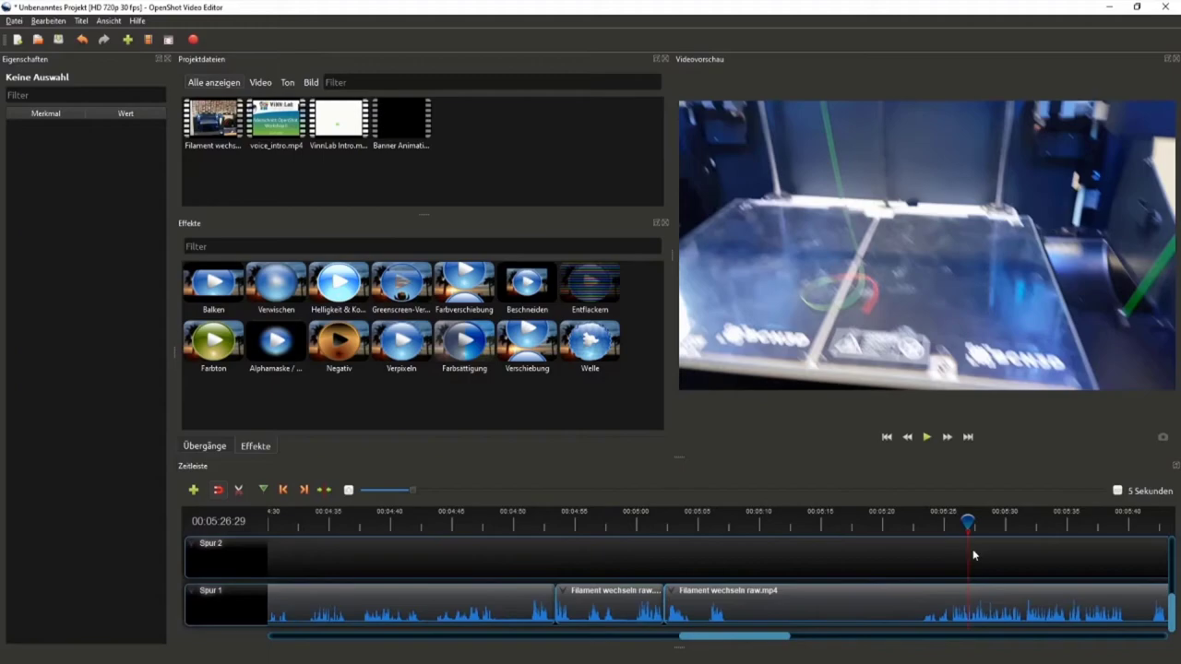
drag(967, 525, 908, 526)
Pause the playhead at 00:05:25:16 and enable the Razor tool.
click(926, 438)
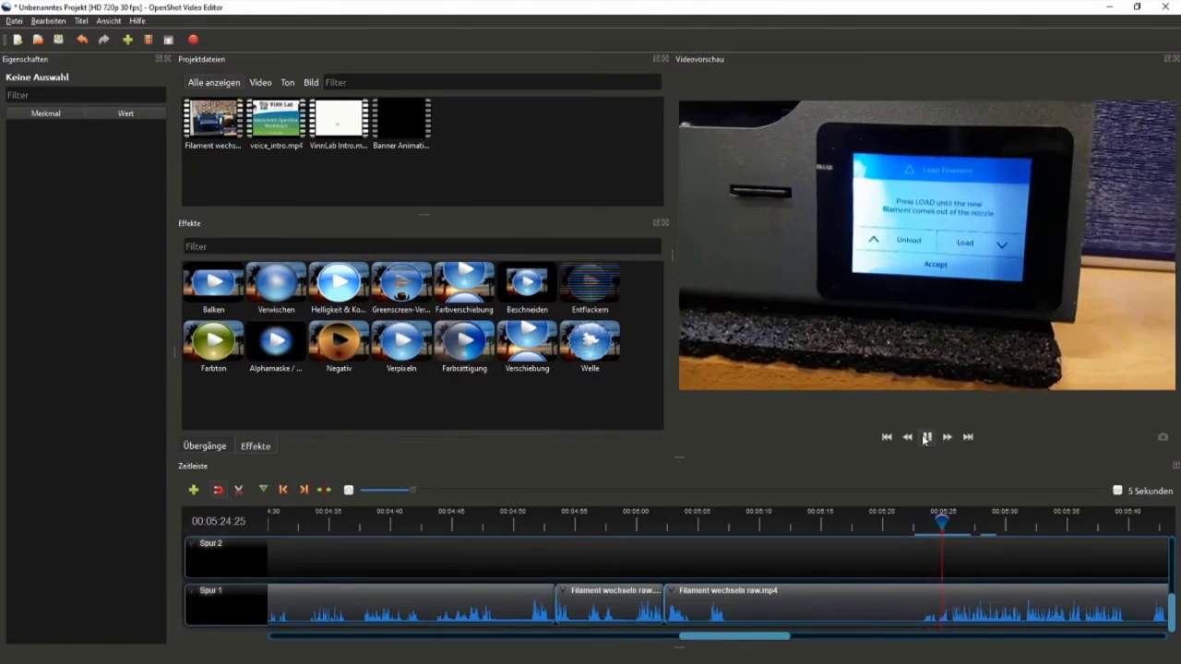
click(925, 438)
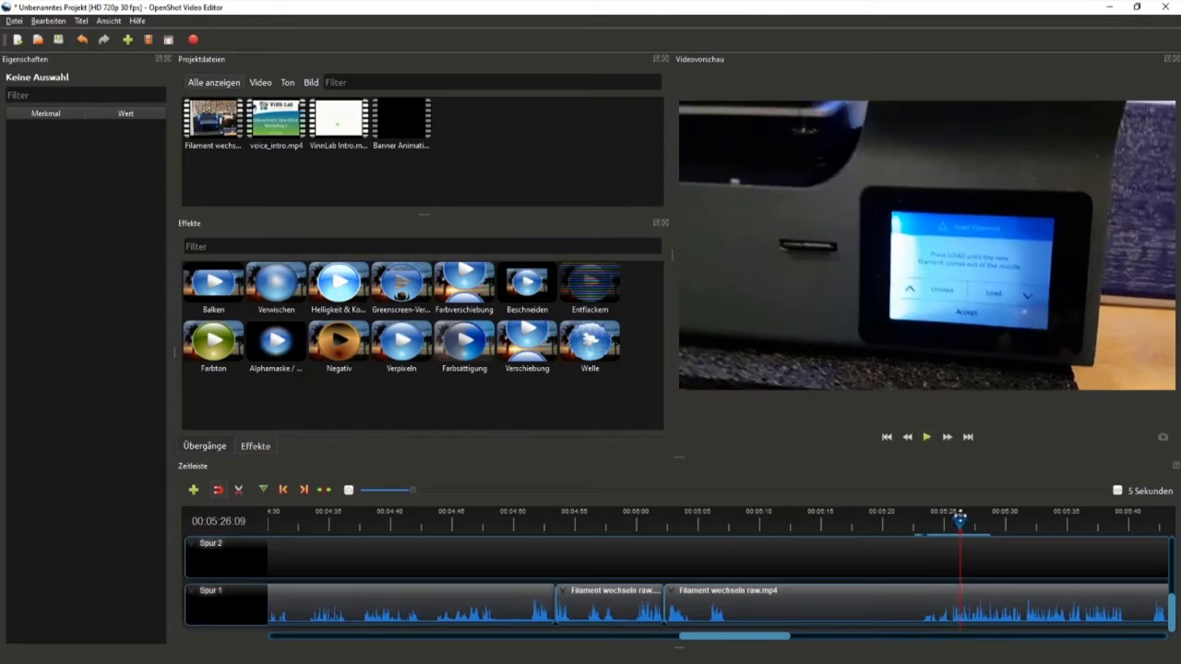
drag(960, 517, 952, 519)
scroll(911, 616, up, 2)
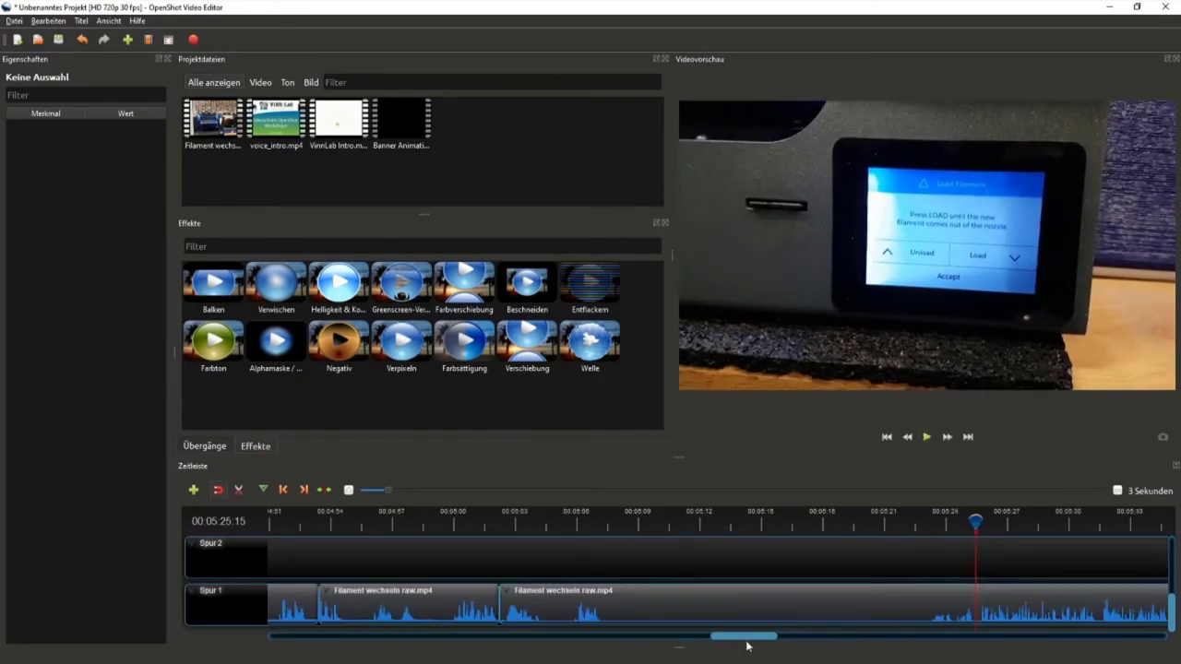
drag(746, 639, 759, 639)
drag(829, 524, 826, 523)
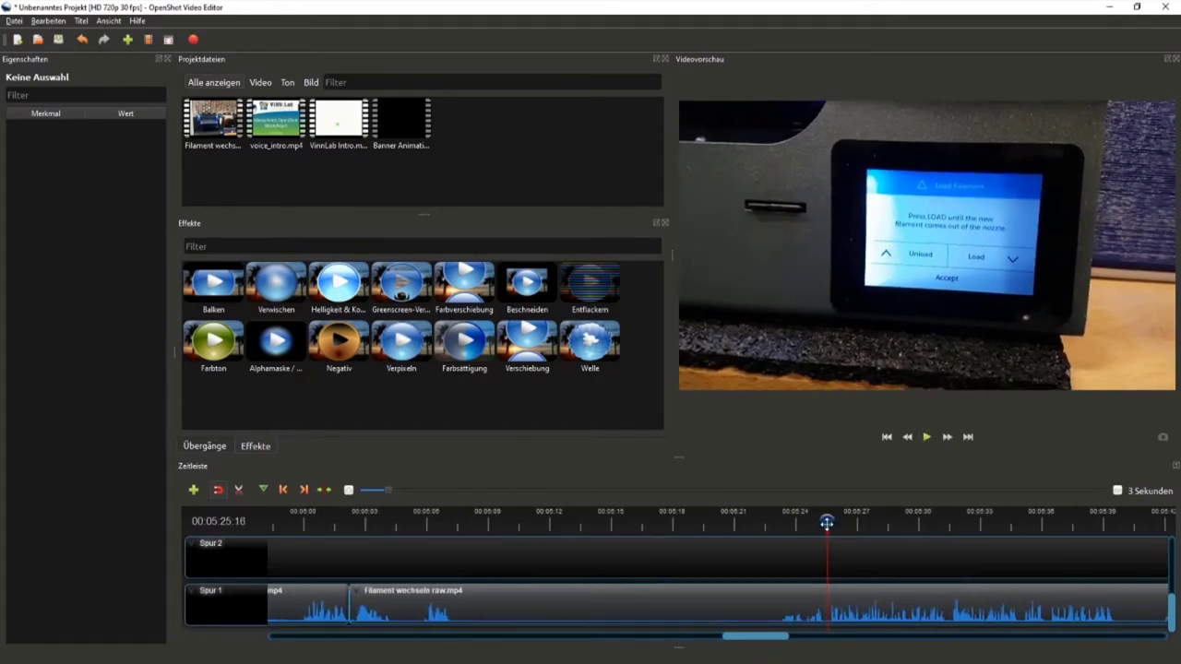
click(239, 490)
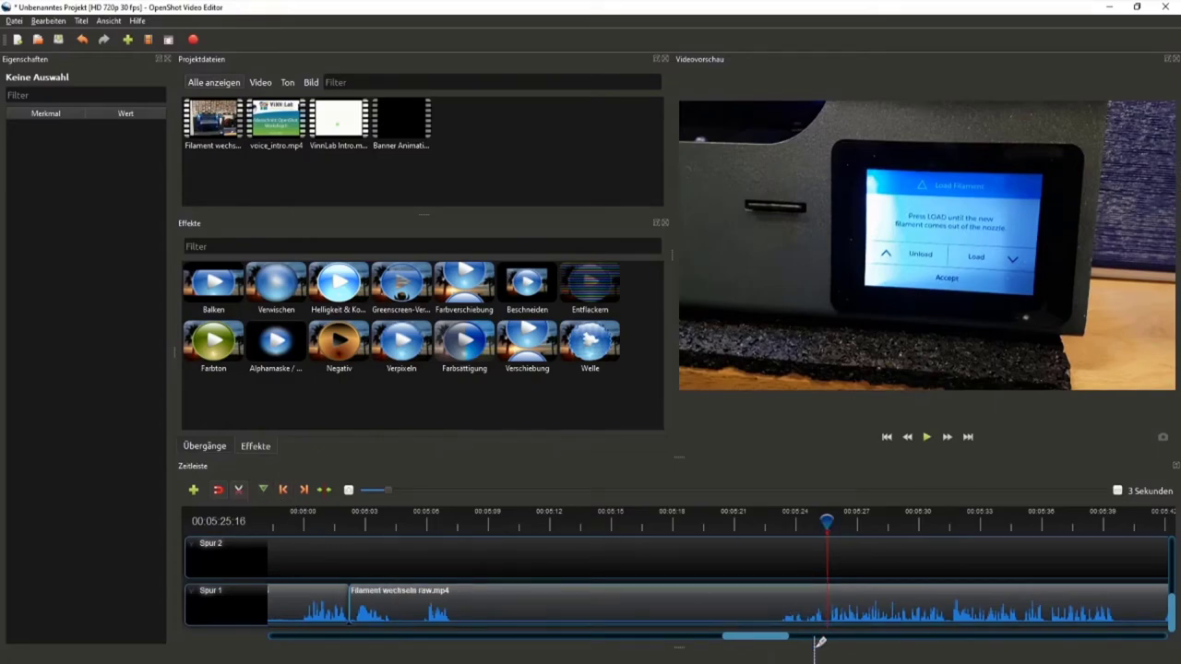
Razor-split the clip at 00:05:25:16 and at the unwanted section's start near 05:06.
click(826, 606)
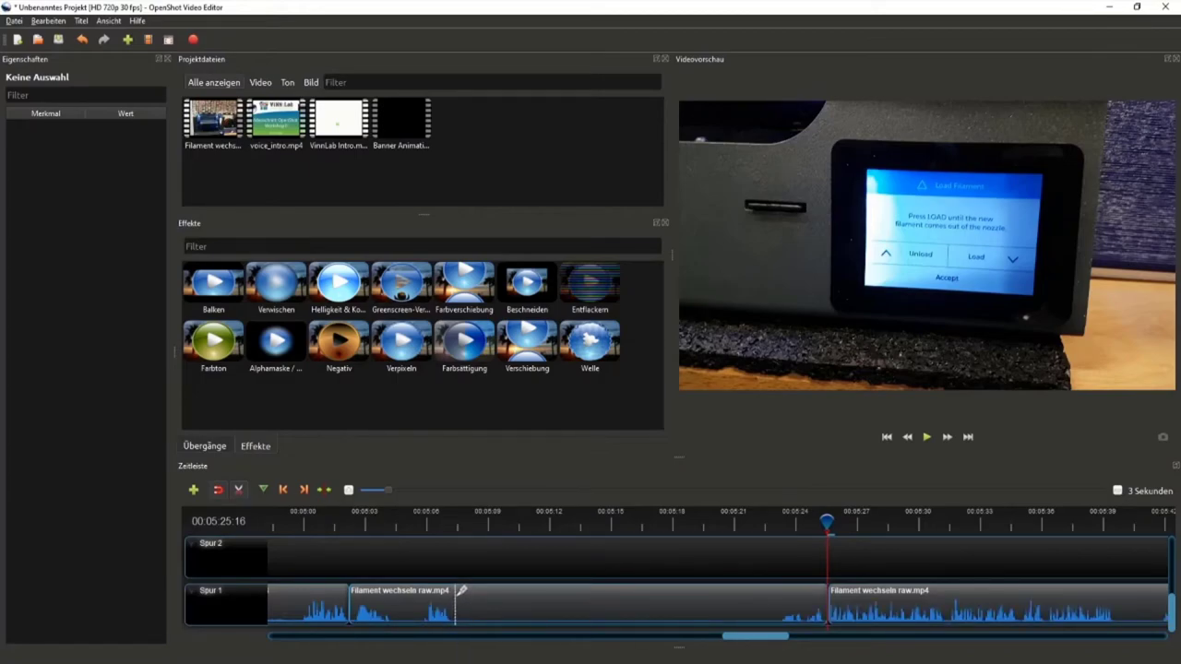
click(455, 604)
drag(829, 522, 446, 522)
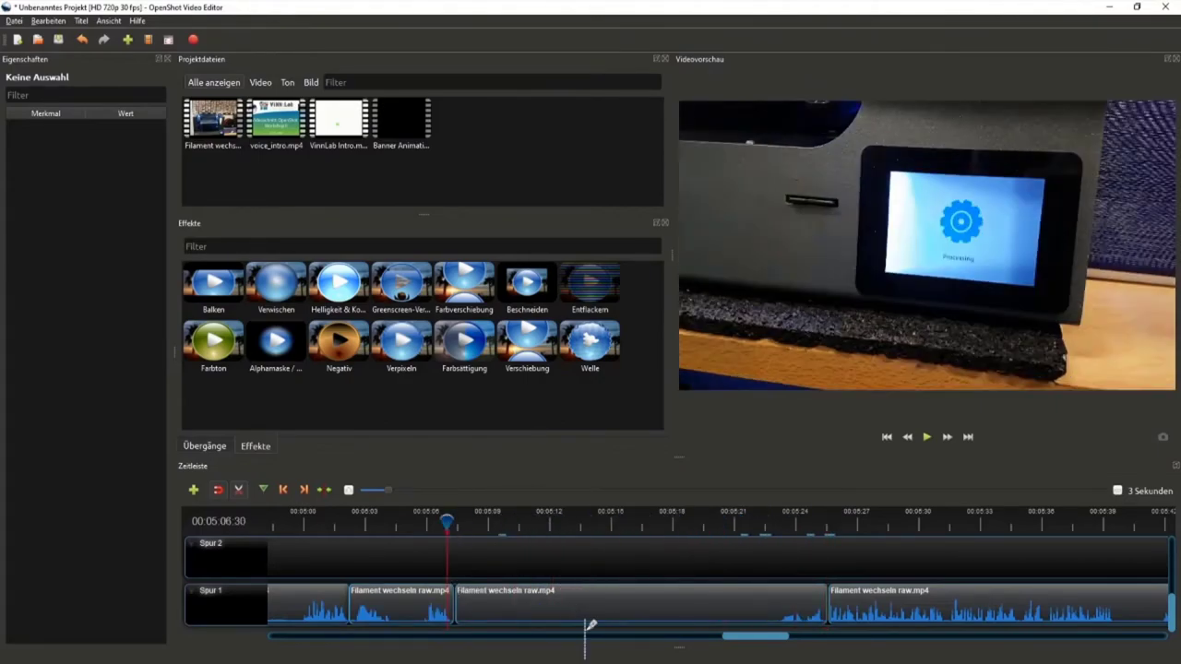
click(242, 493)
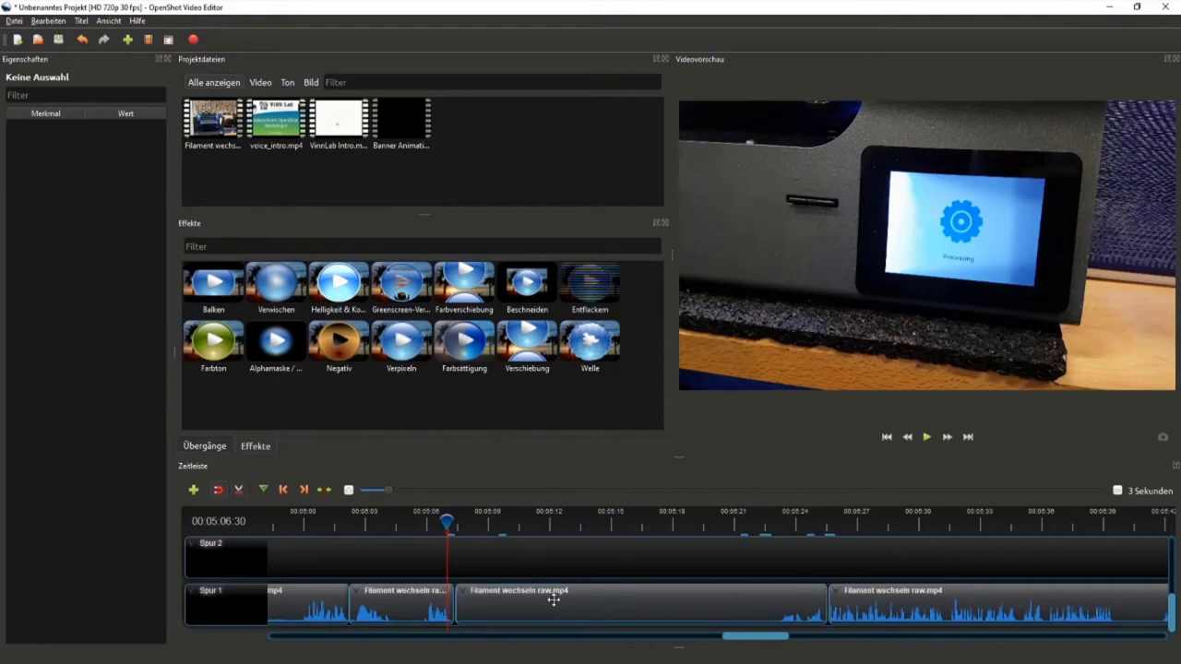
Delete the middle piece, slide the later clip left to close the gap, and preview the join.
click(554, 599)
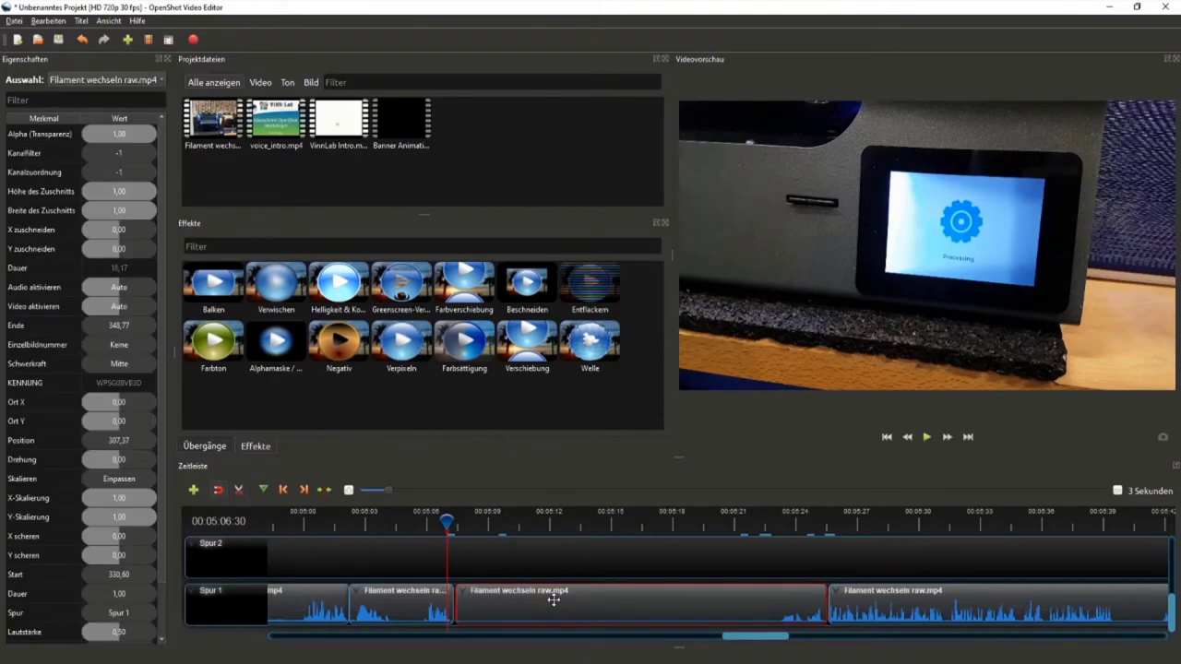
key(Delete)
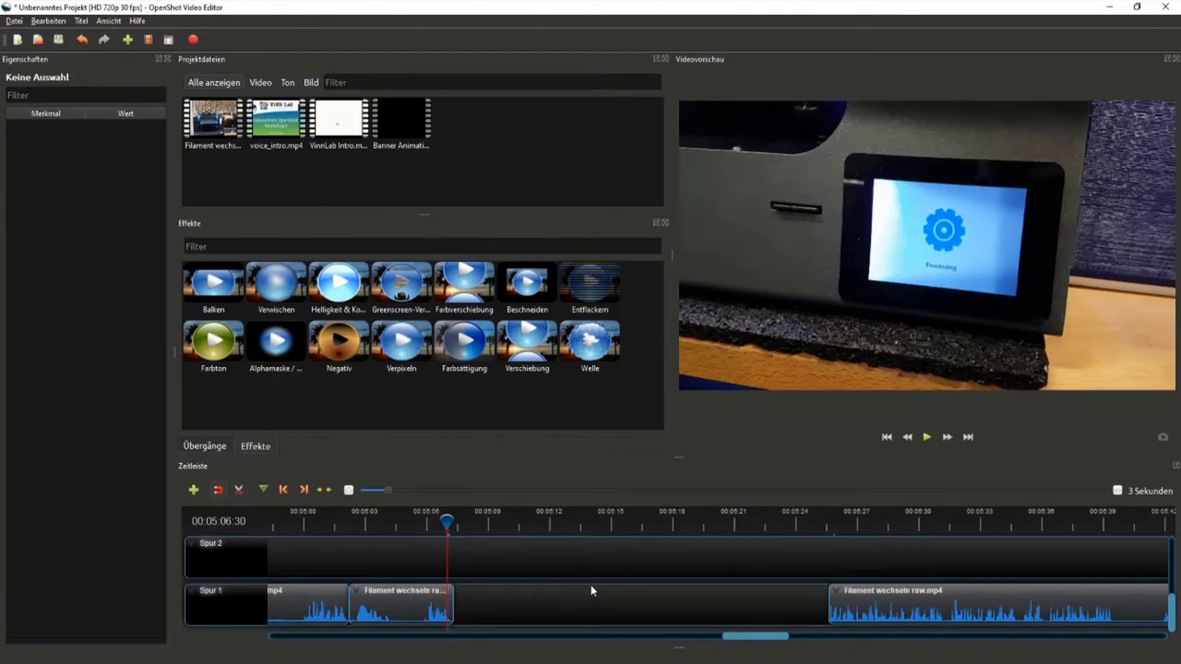
scroll(593, 590, down, 2)
drag(790, 607, 558, 603)
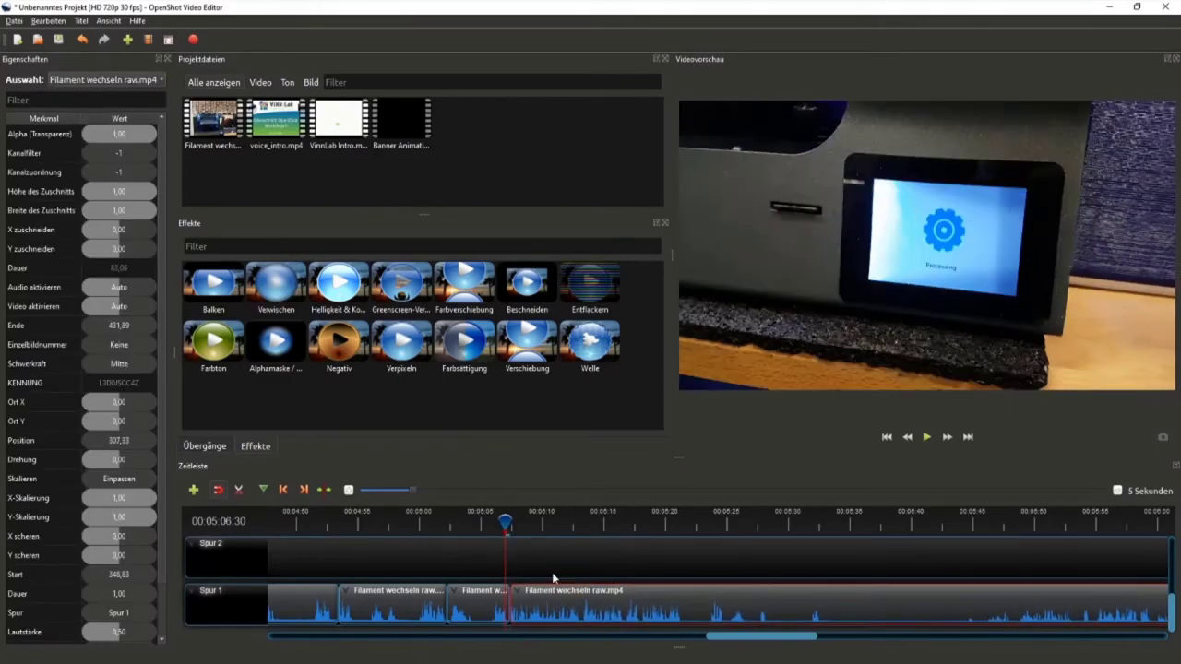
click(554, 578)
drag(505, 523, 482, 524)
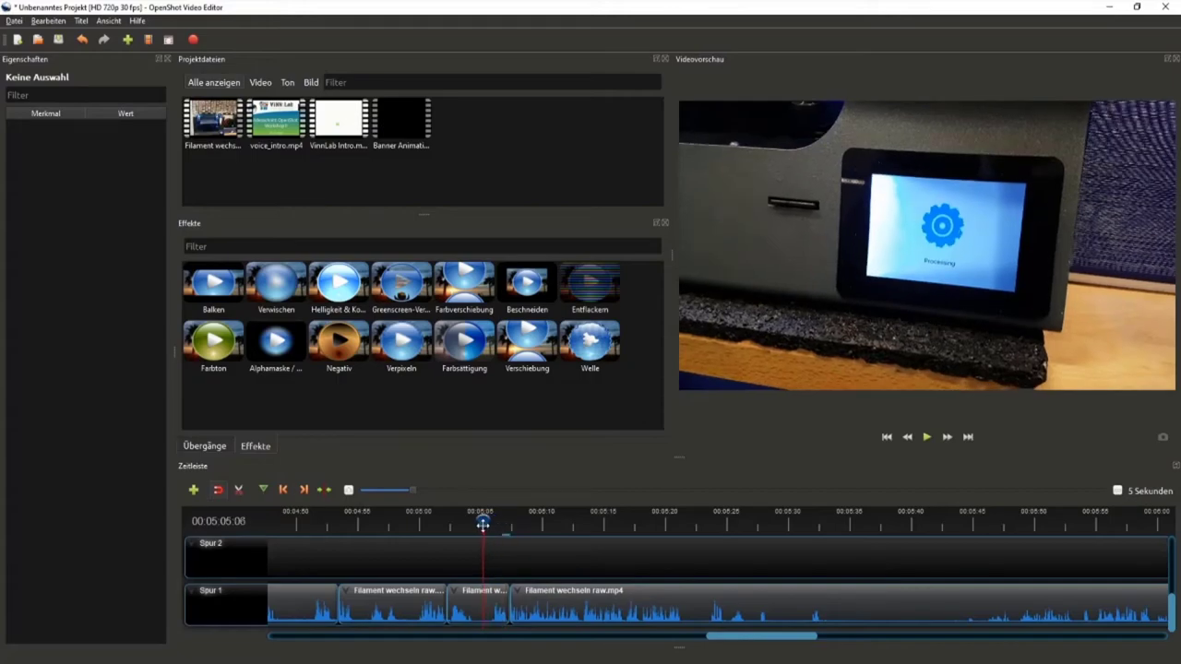
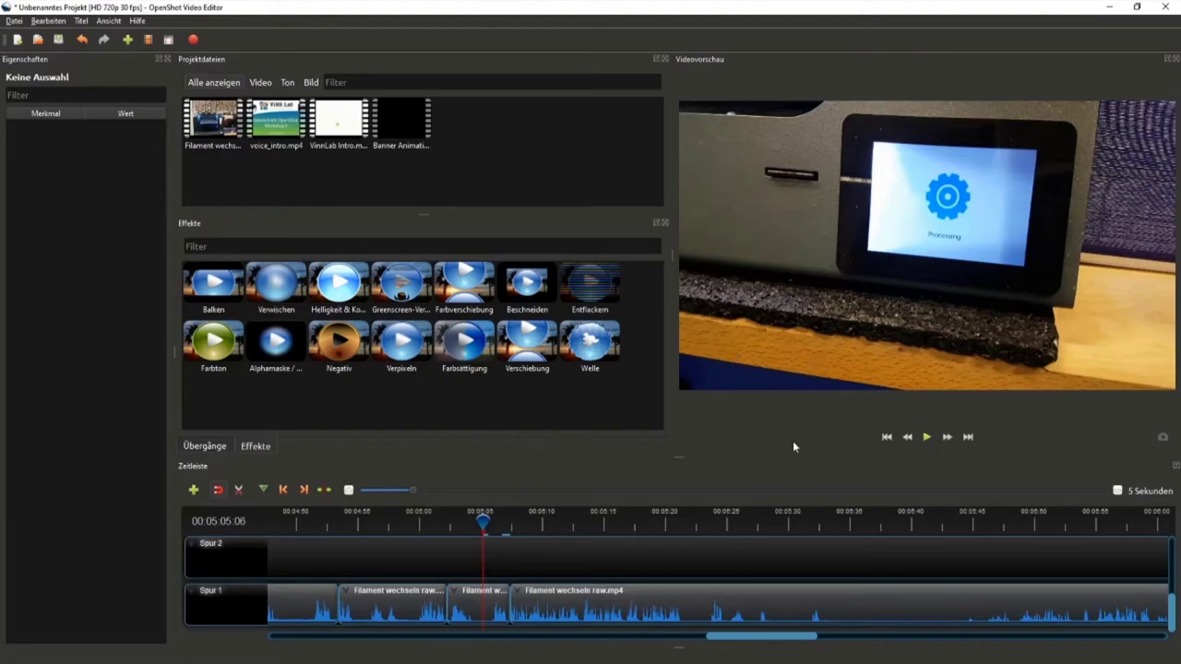
Play through the filament footage to review it.
click(926, 439)
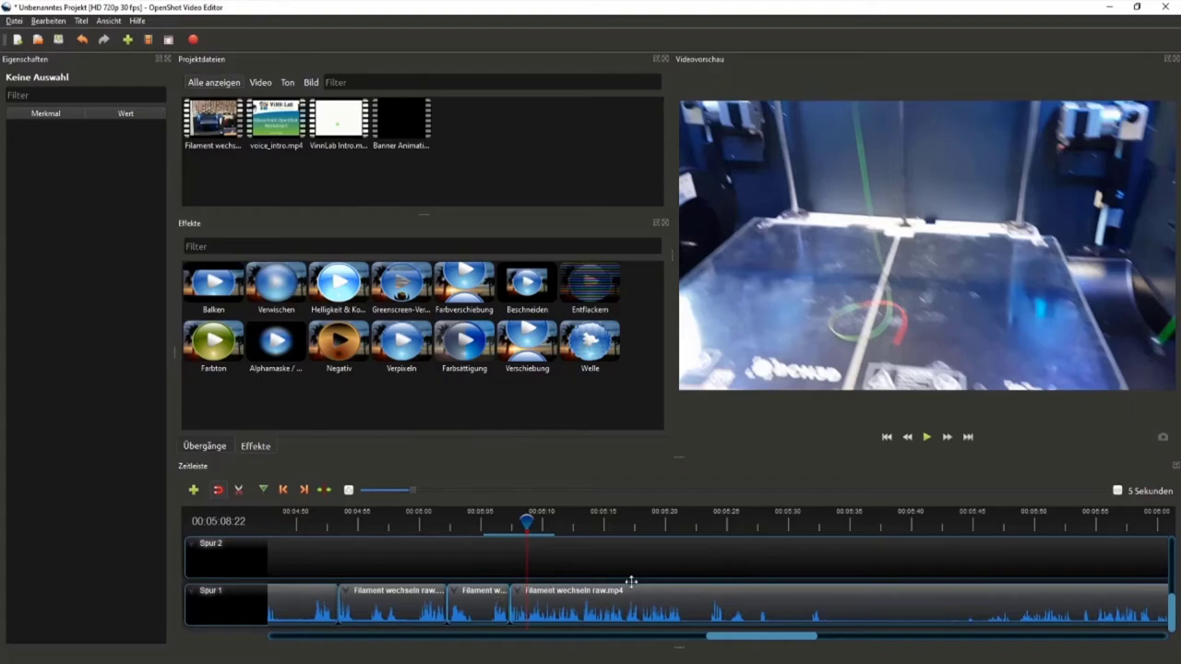
click(927, 437)
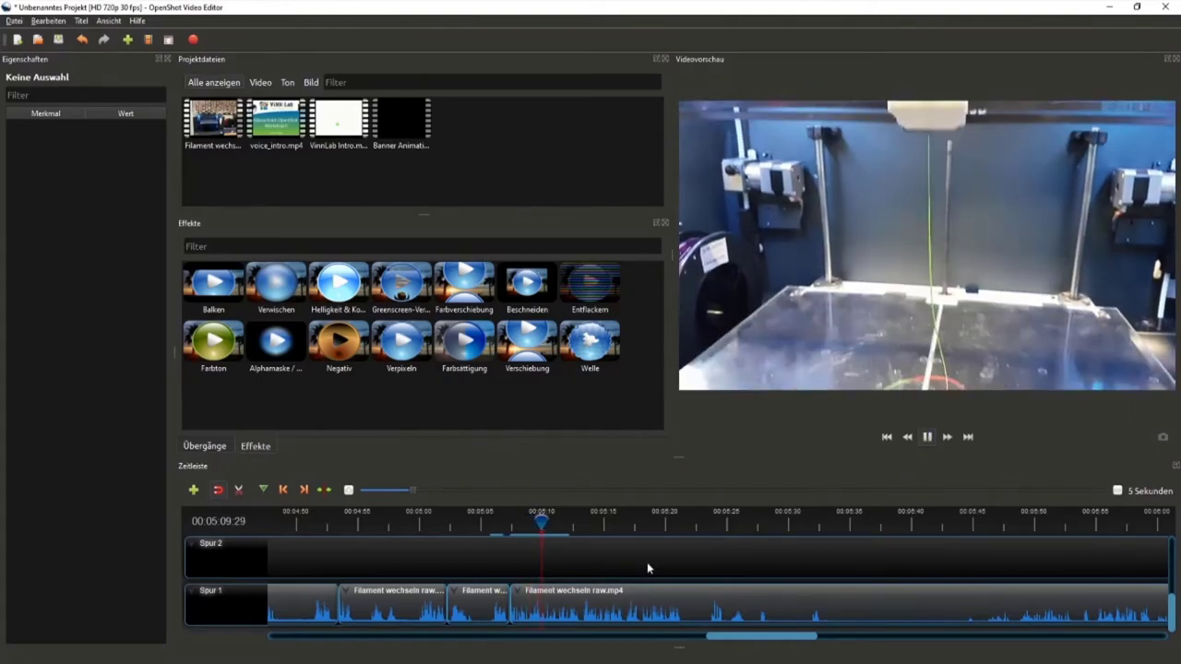
scroll(647, 562, down, 1)
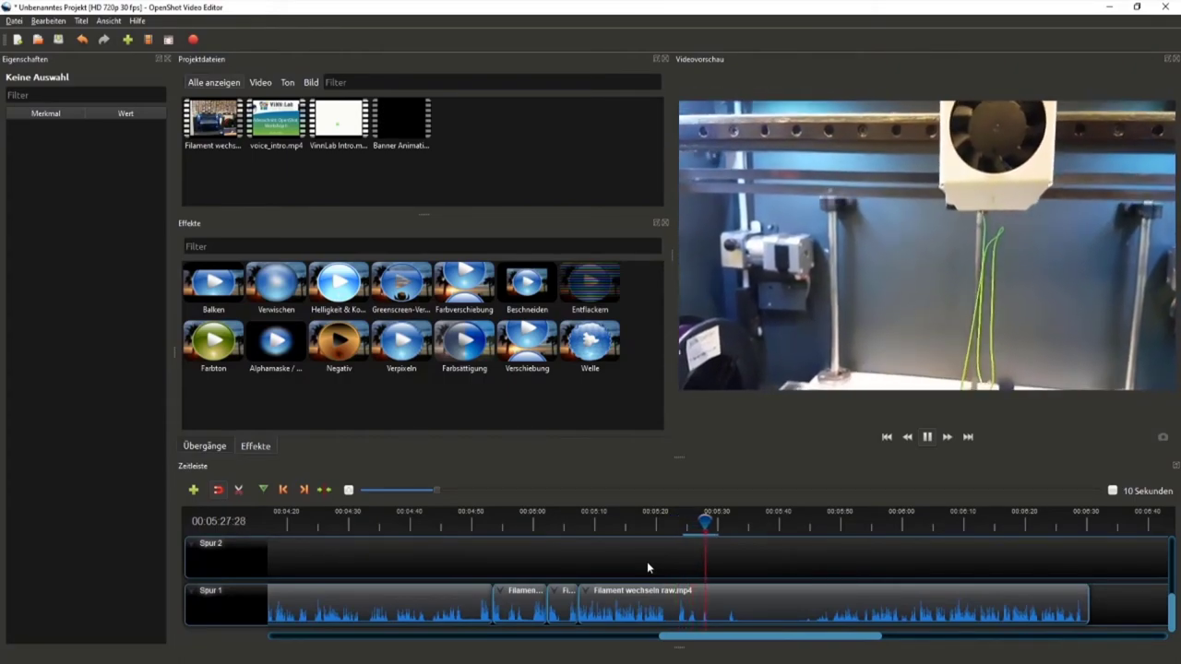
click(926, 439)
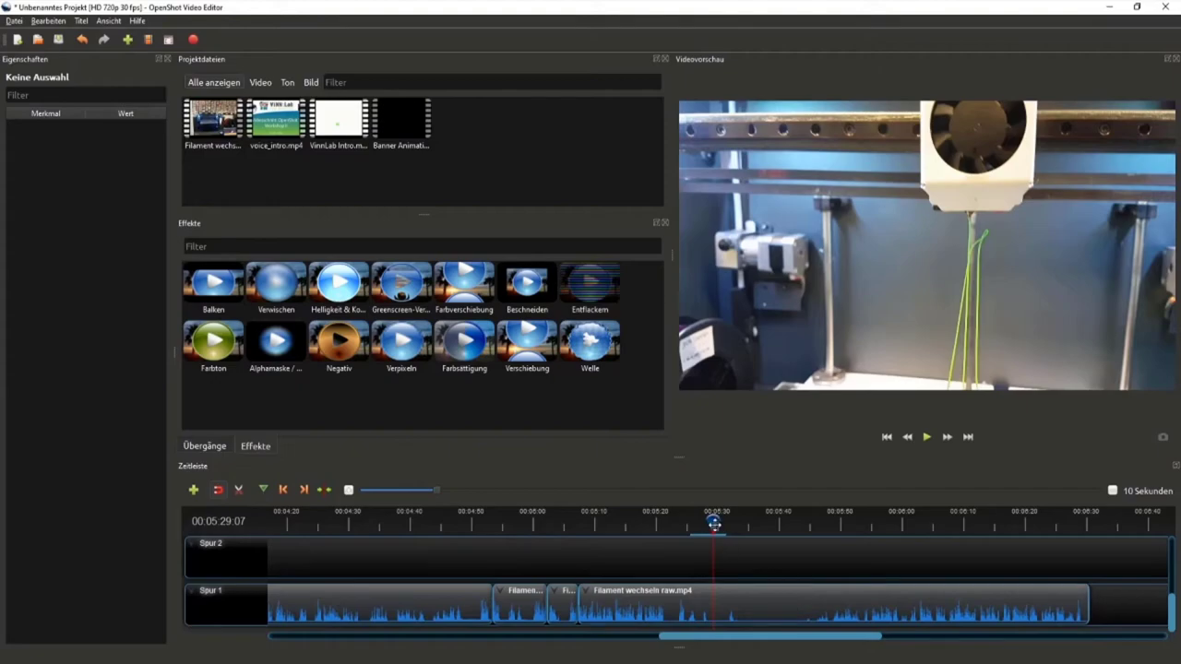
Pin down the cut point at 00:05:26:22 near the load-filament screen and activate the Razor tool.
drag(714, 524, 807, 526)
click(927, 437)
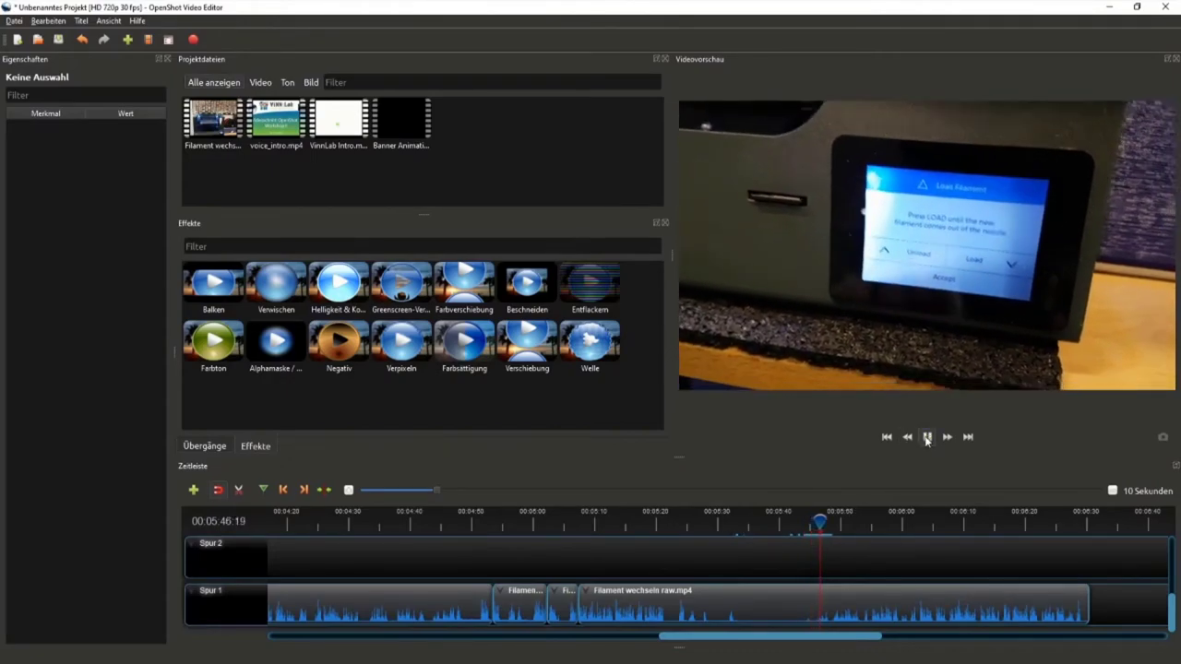
click(927, 437)
drag(826, 521, 813, 522)
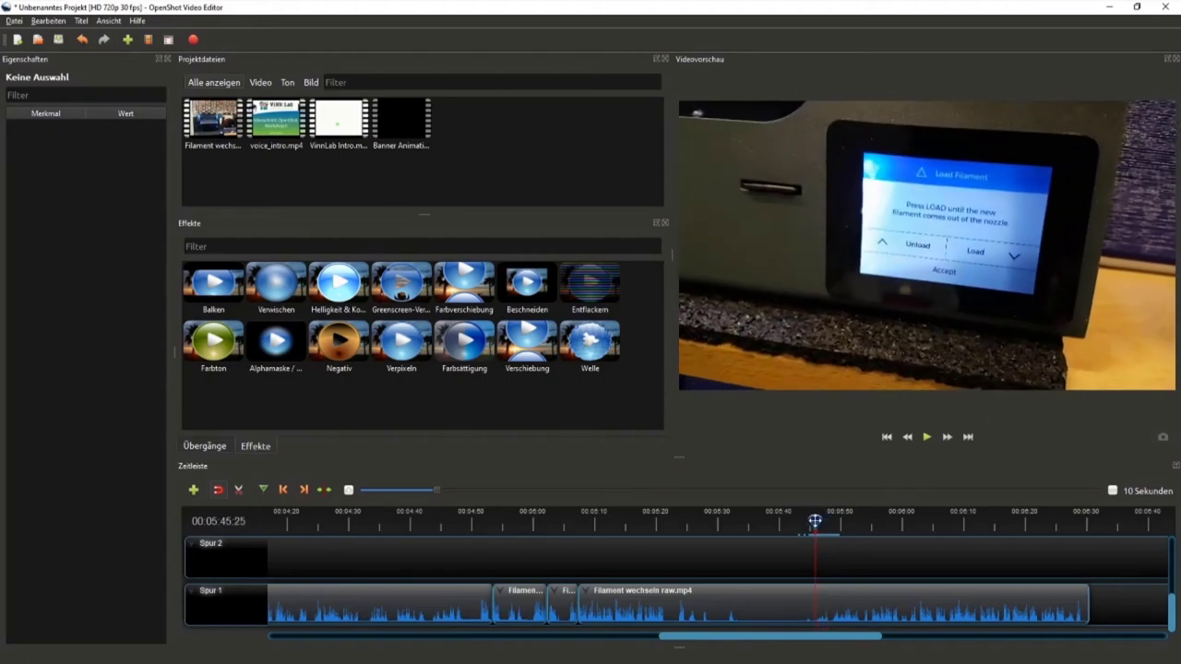
click(926, 437)
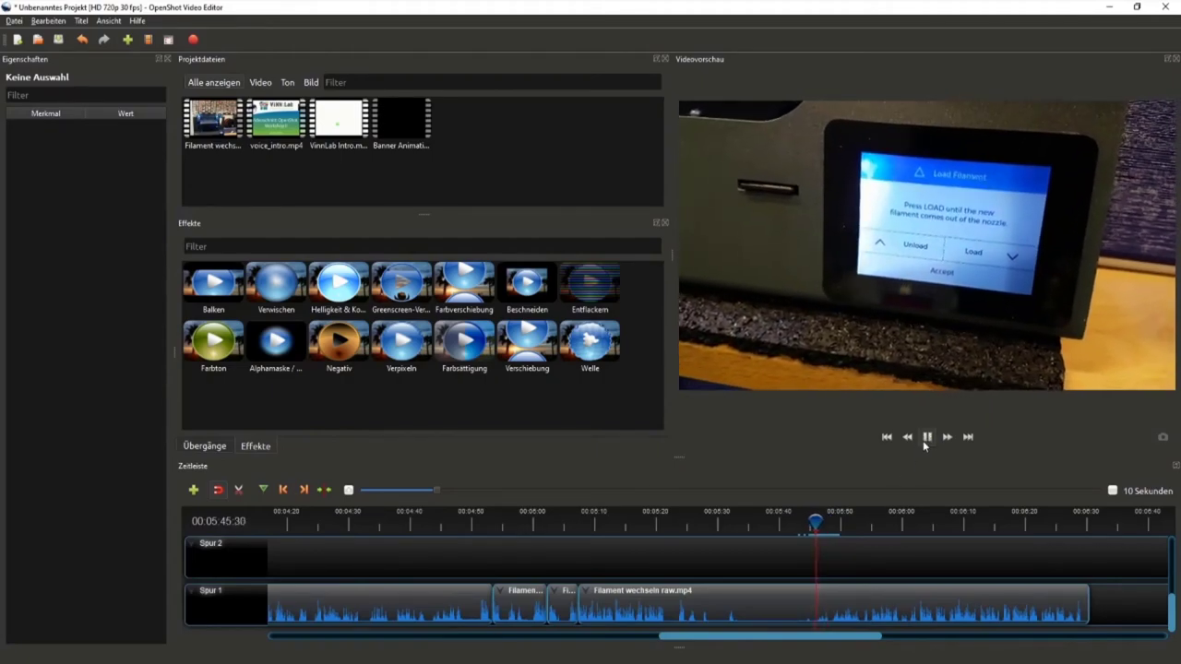
click(926, 438)
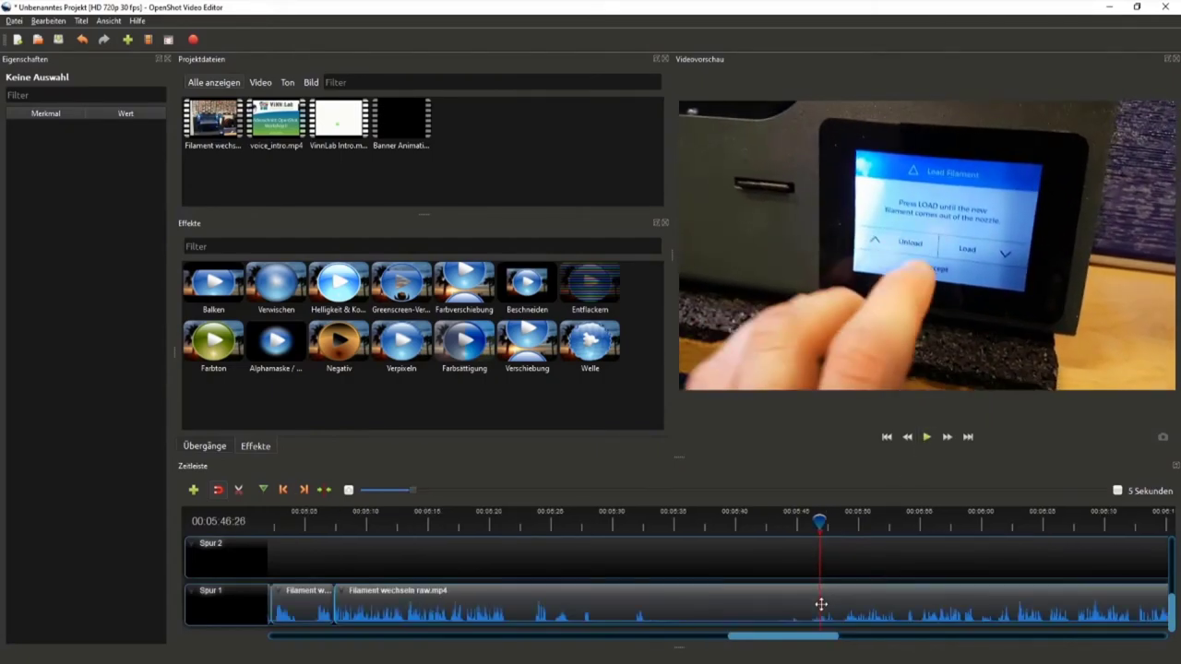
drag(820, 522, 678, 526)
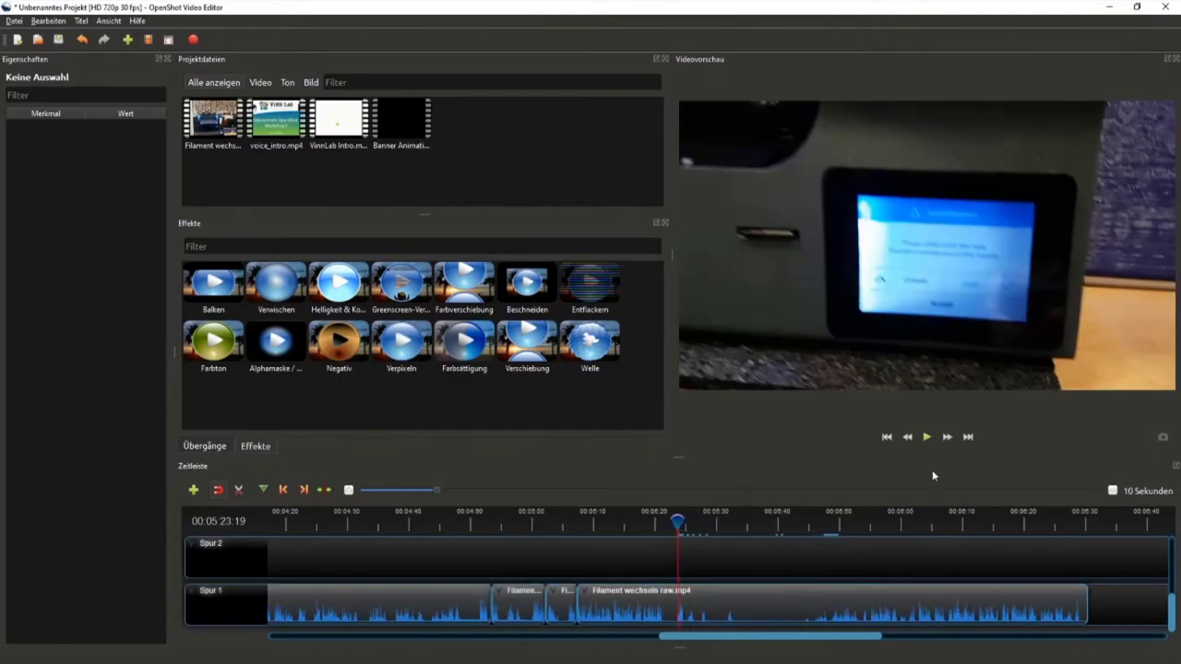
click(926, 437)
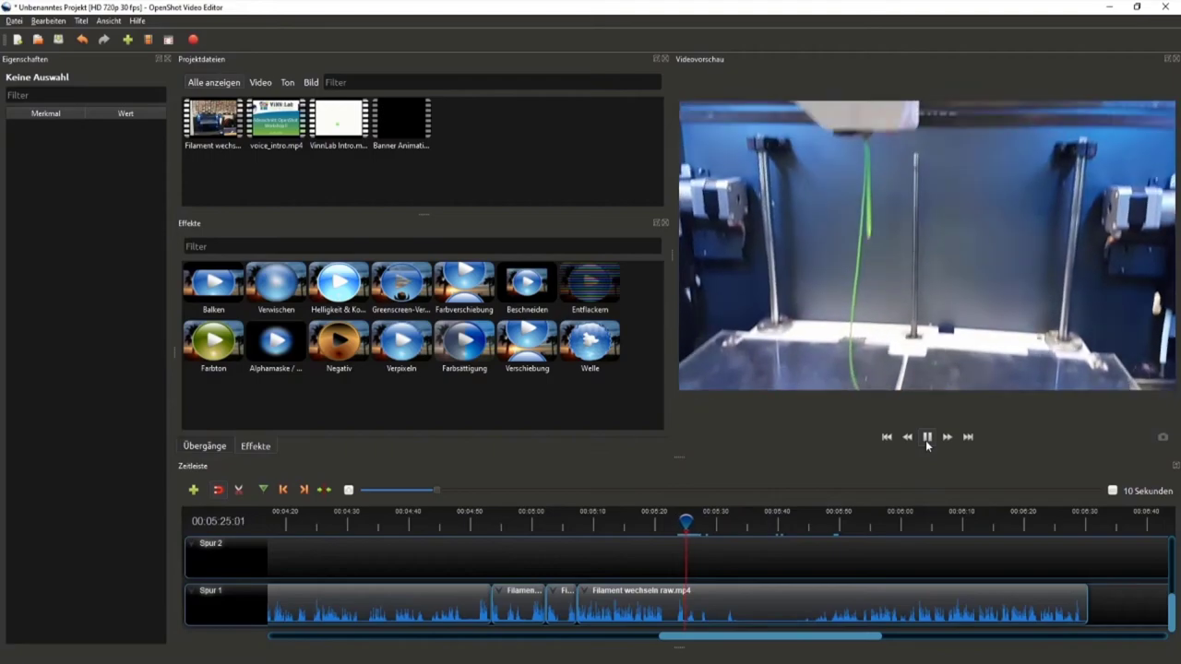
click(926, 437)
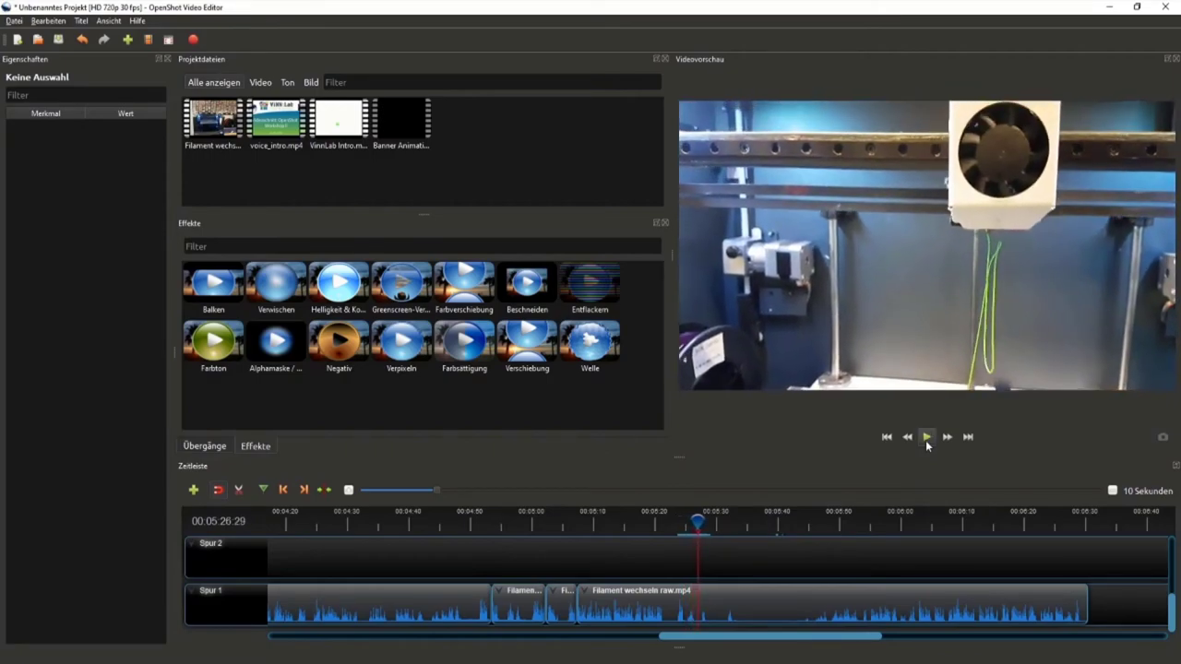
click(696, 522)
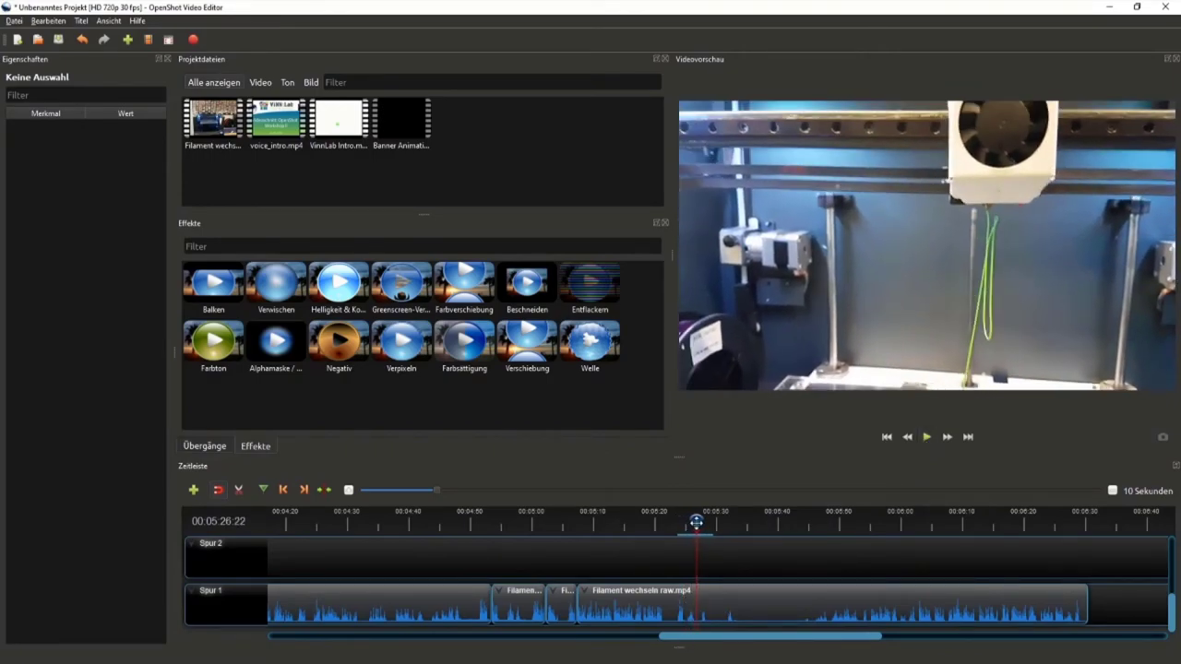
click(238, 490)
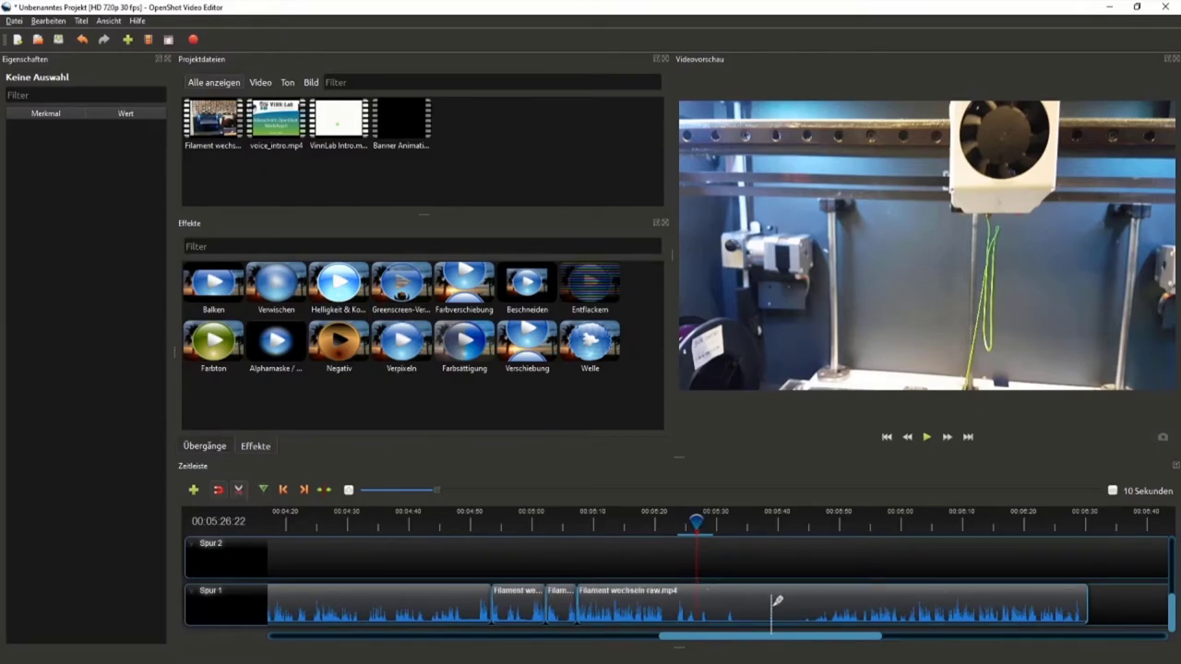
Split the filament clip at 00:05:26:22 and again at 00:05:43:10.
click(698, 605)
click(238, 489)
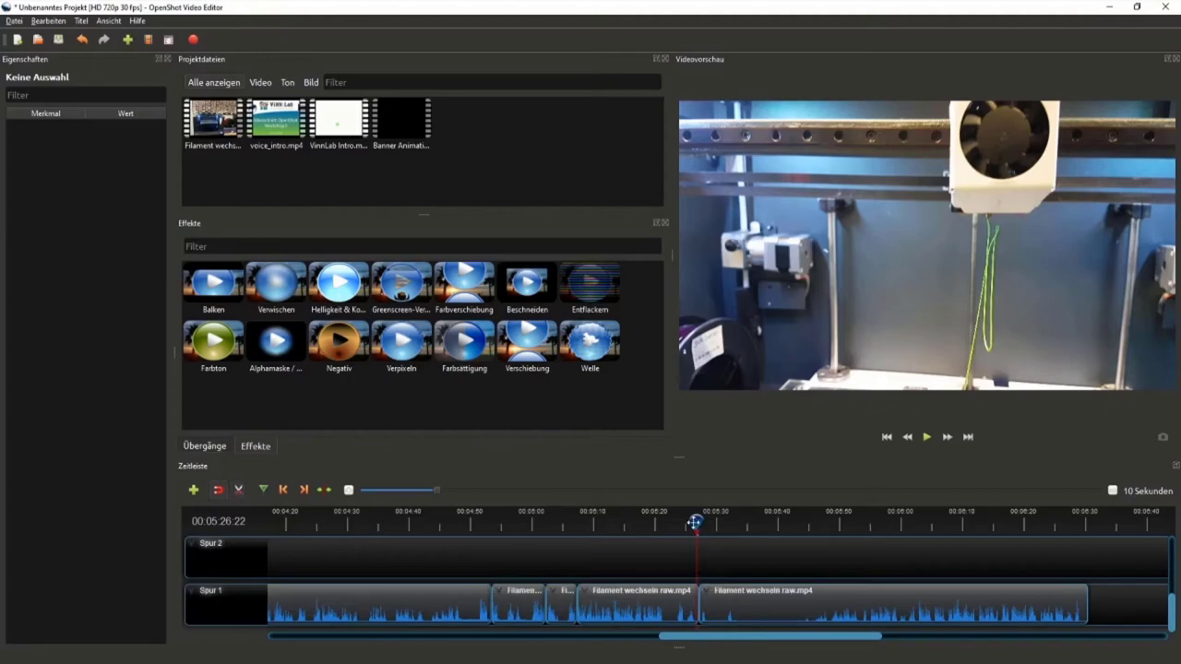
mouse_move(695, 522)
mouse_down()
mouse_move(815, 526)
mouse_move(804, 532)
mouse_up()
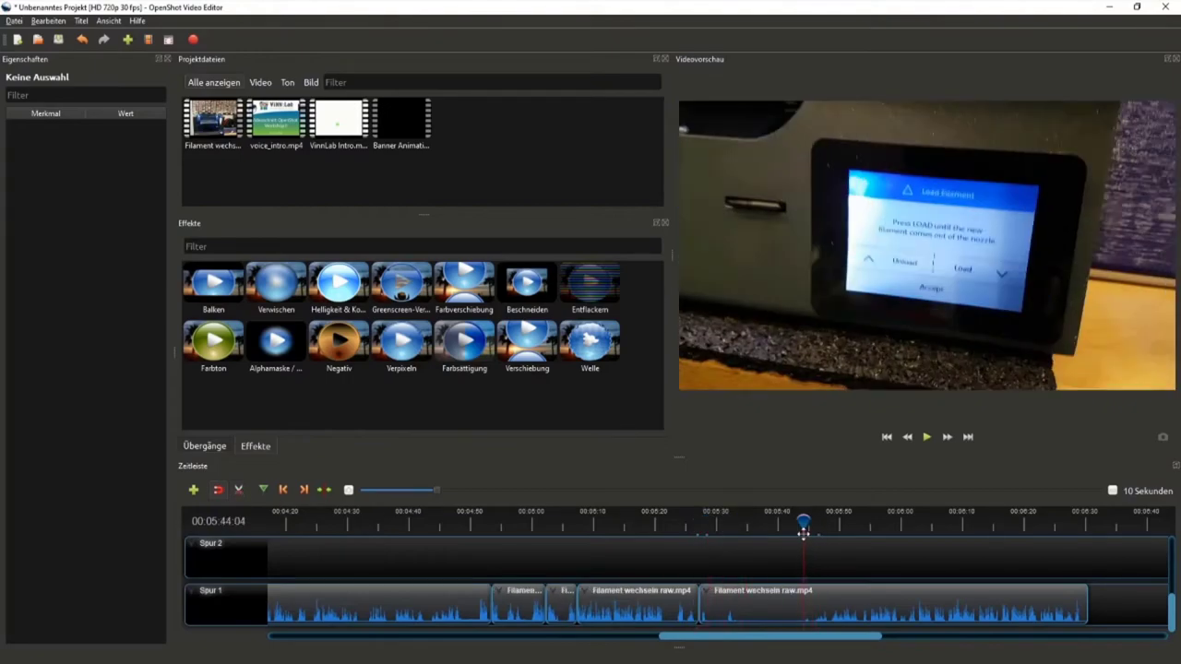
click(927, 437)
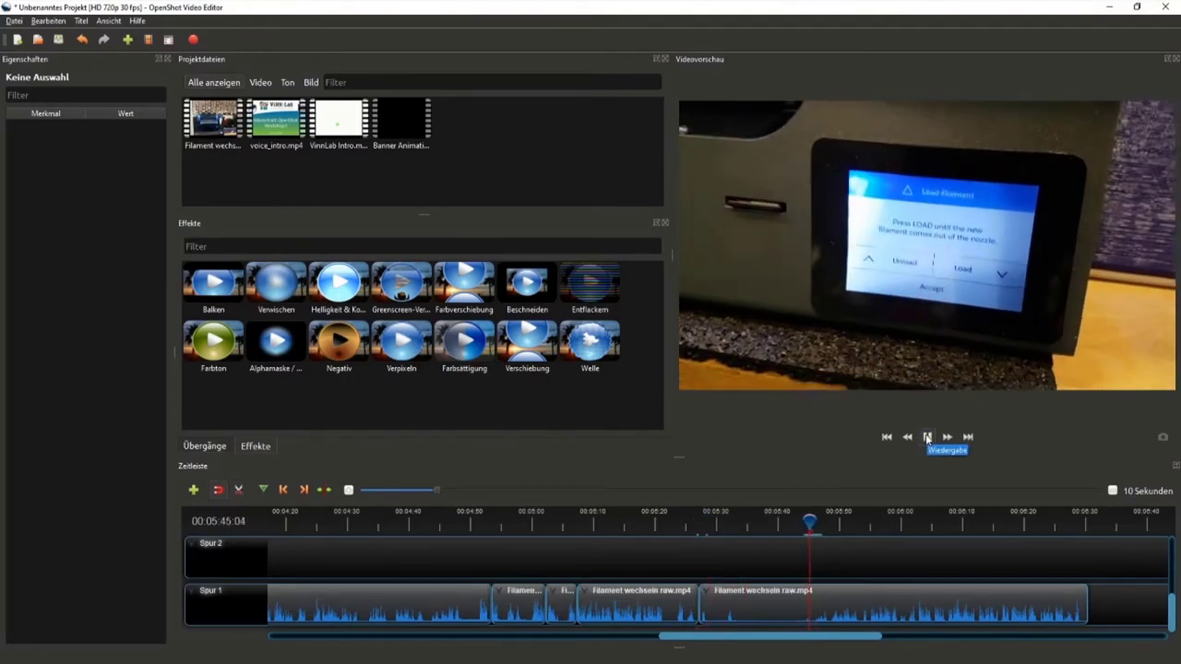
click(927, 438)
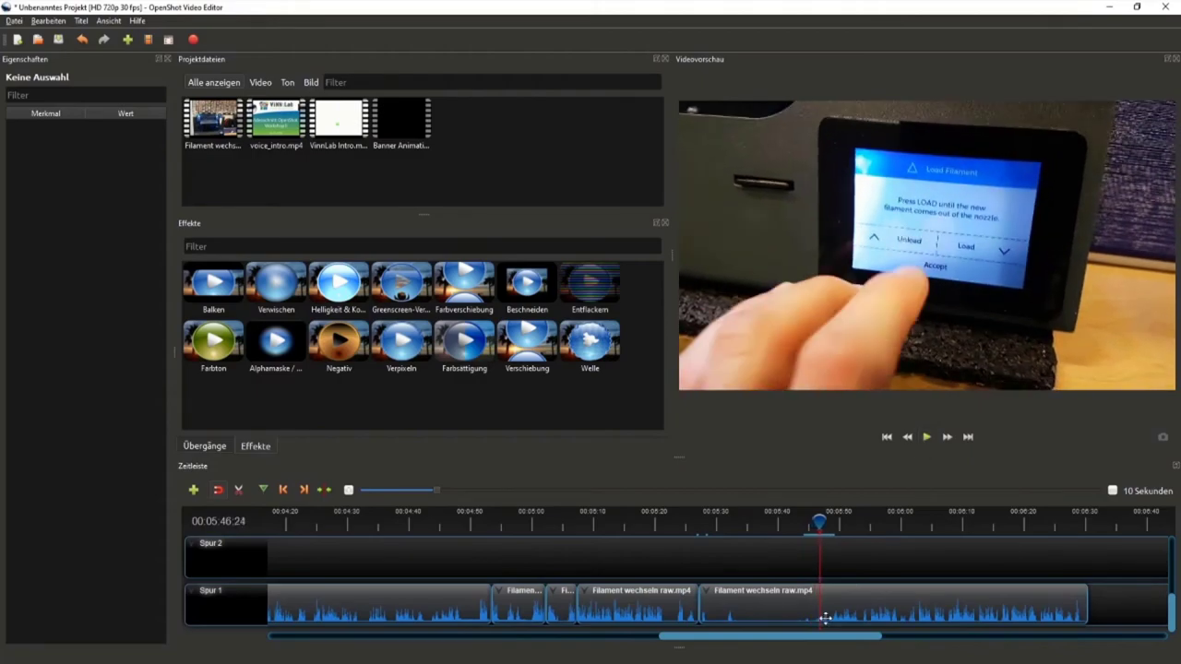
drag(819, 522, 798, 522)
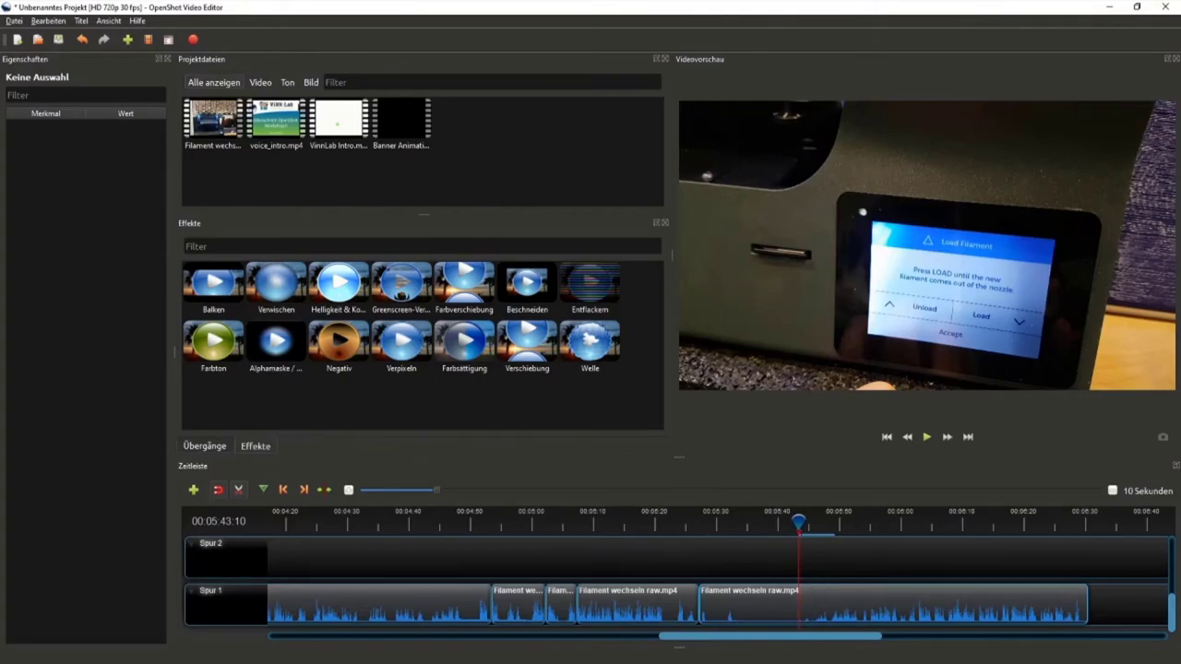
key(ctrl+k)
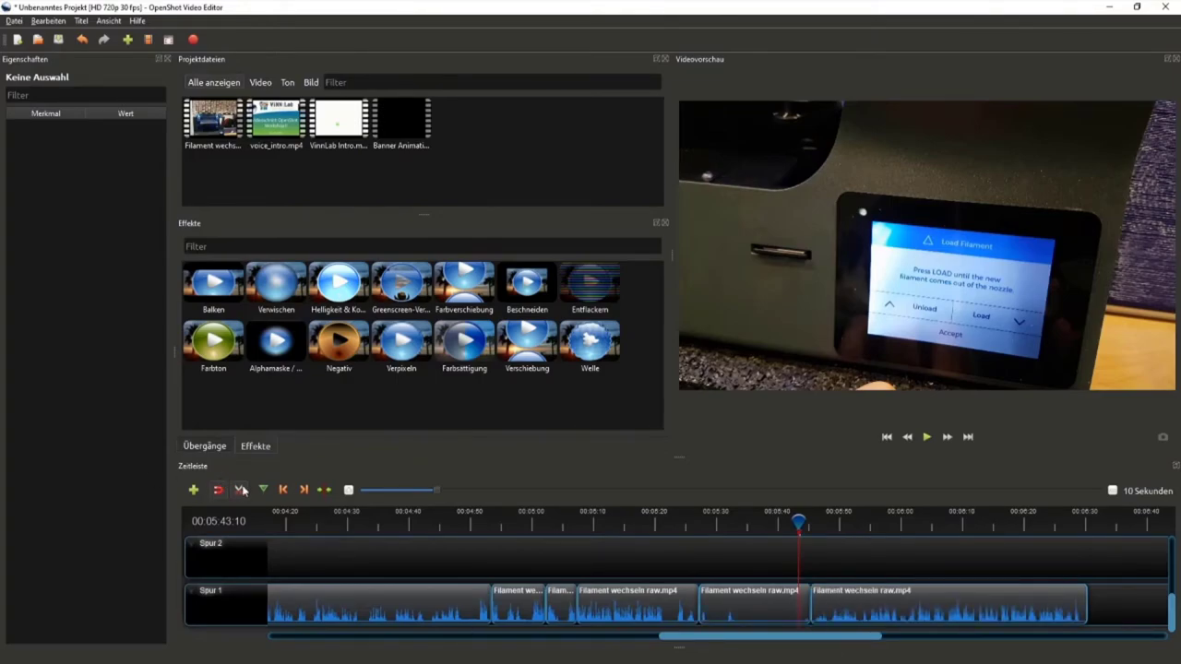
Delete the middle piece and slide the following clip left to close the gap.
click(733, 596)
key(Delete)
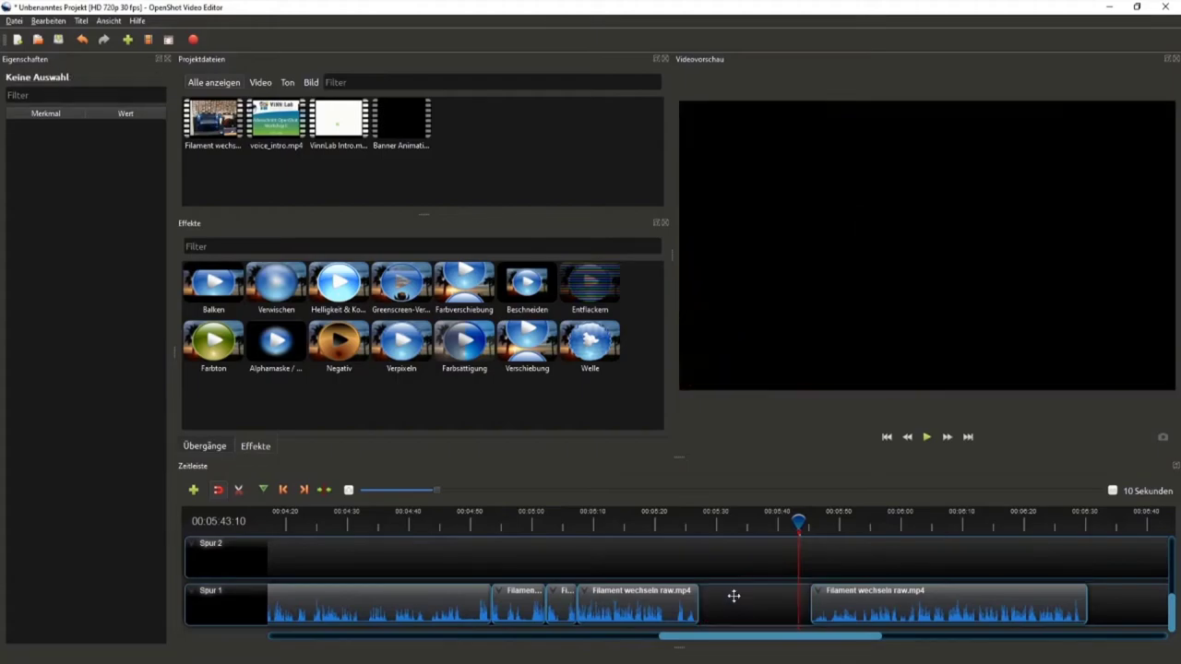
drag(831, 608, 720, 608)
drag(784, 522, 691, 524)
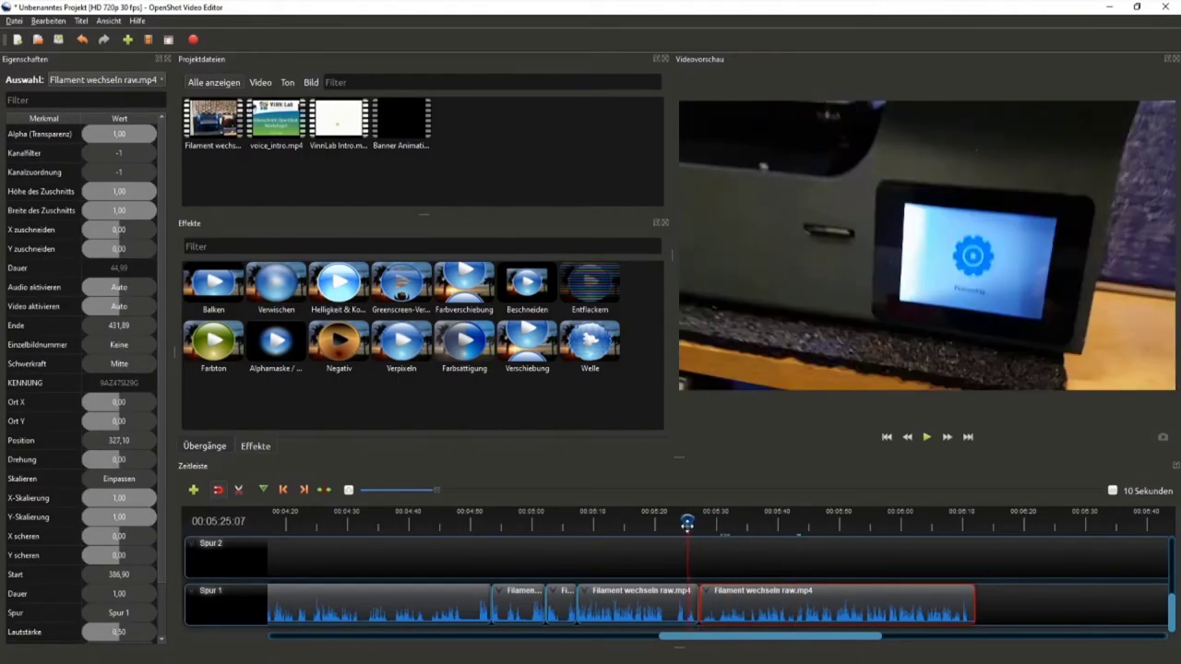
Play back the new join to check the cut.
click(925, 439)
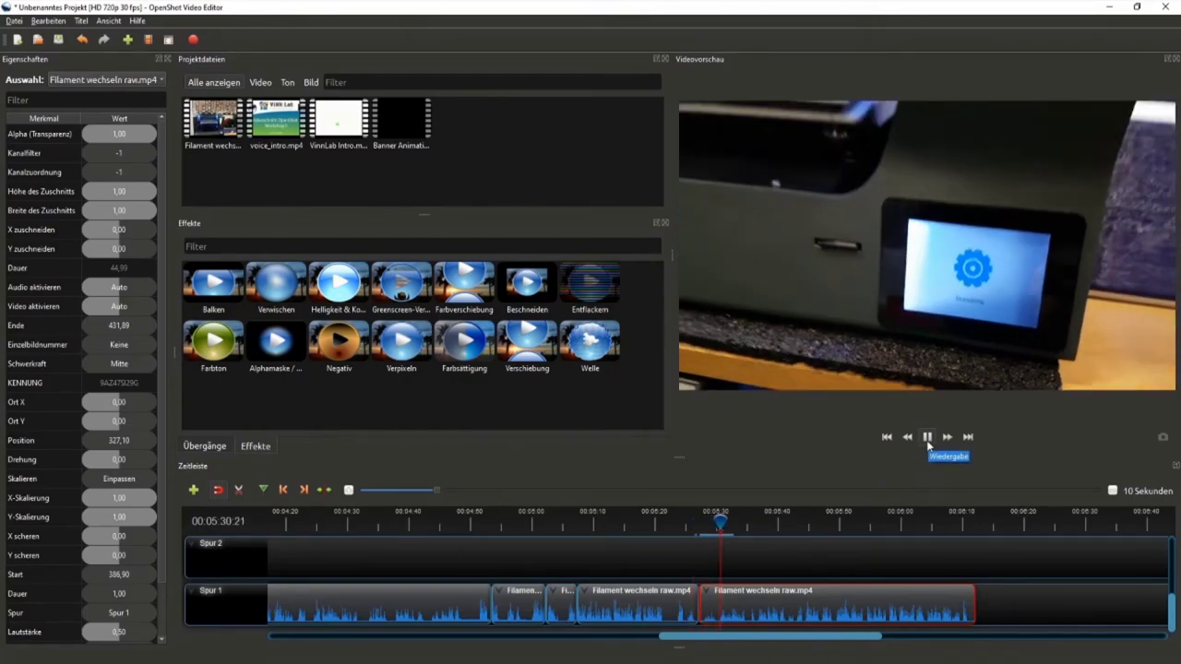
click(927, 437)
click(764, 551)
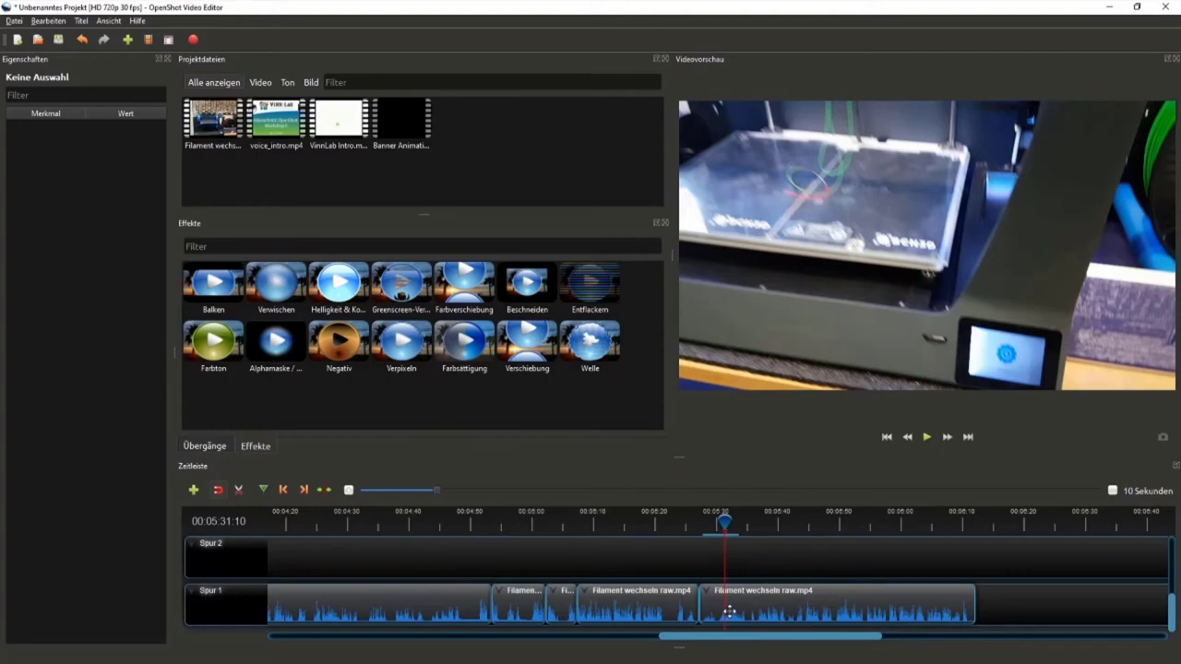
click(927, 437)
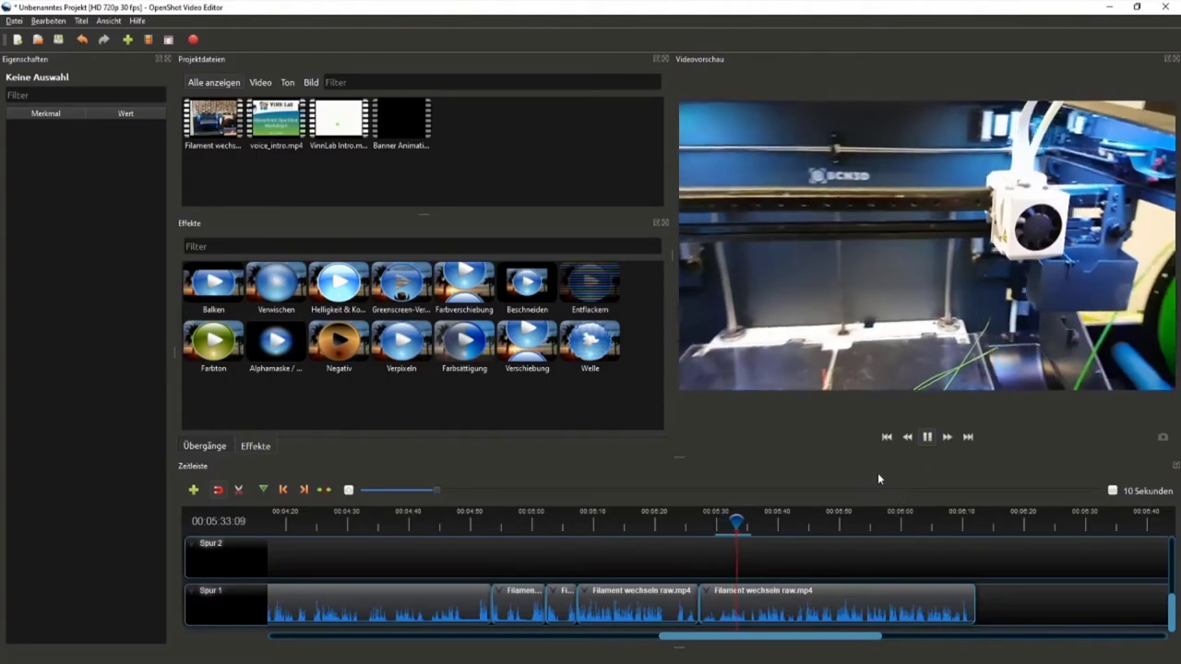
scroll(820, 568, down, 2)
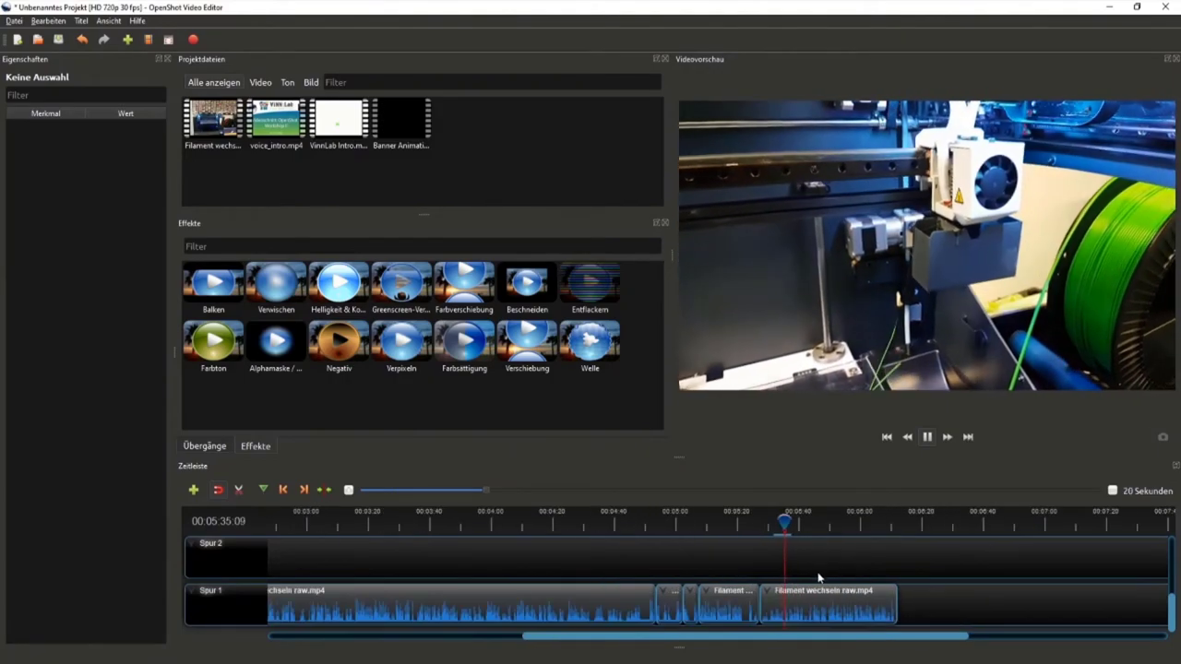
scroll(691, 614, down, 1)
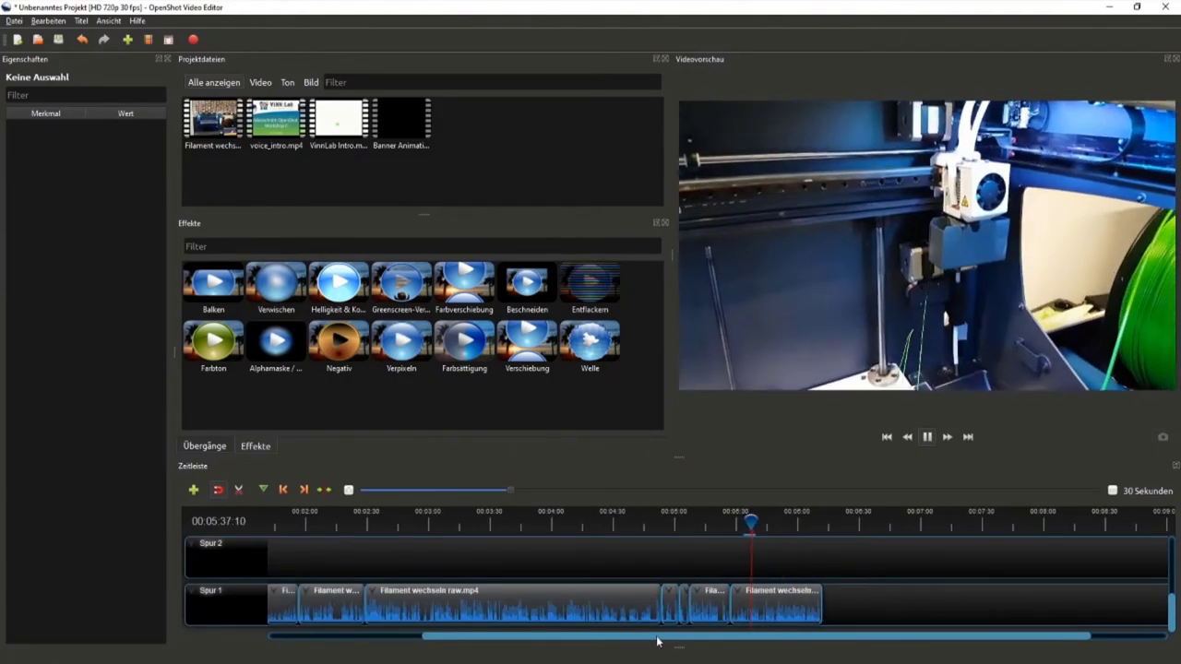
drag(657, 641, 693, 637)
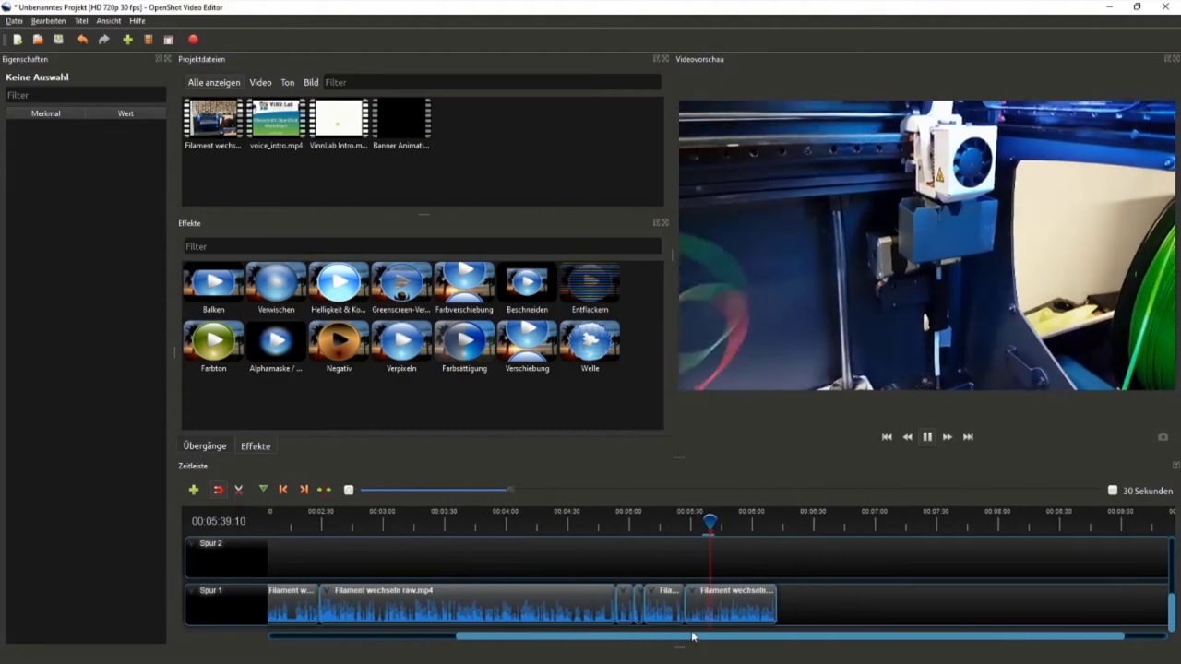
scroll(756, 608, up, 2)
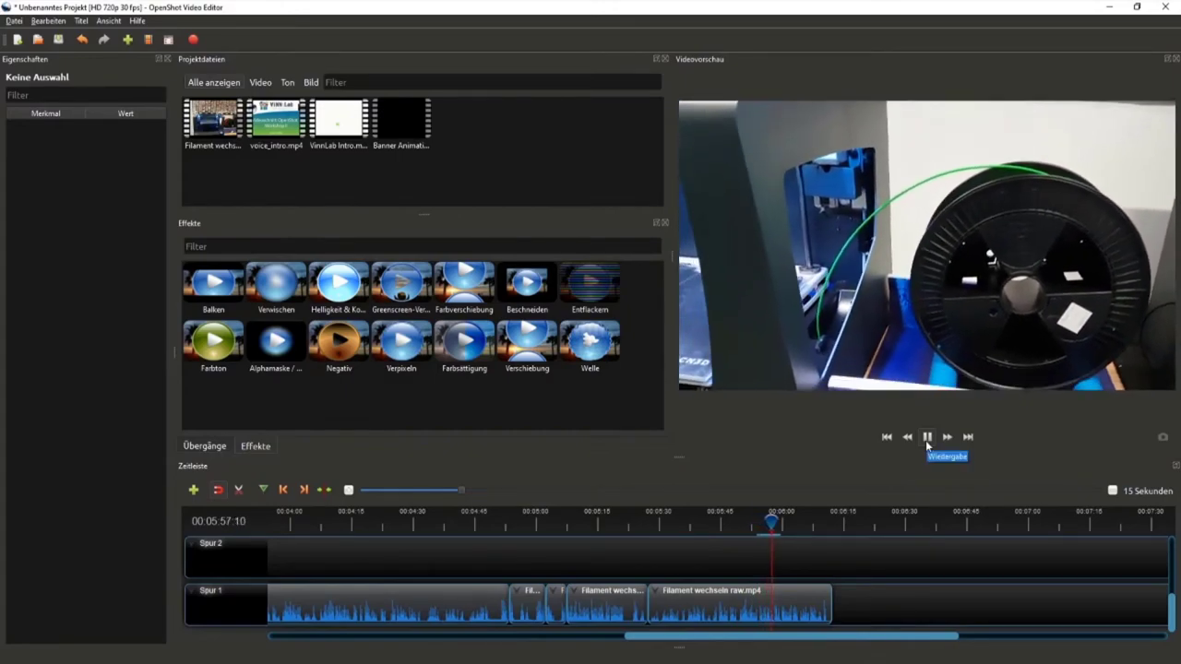
click(927, 441)
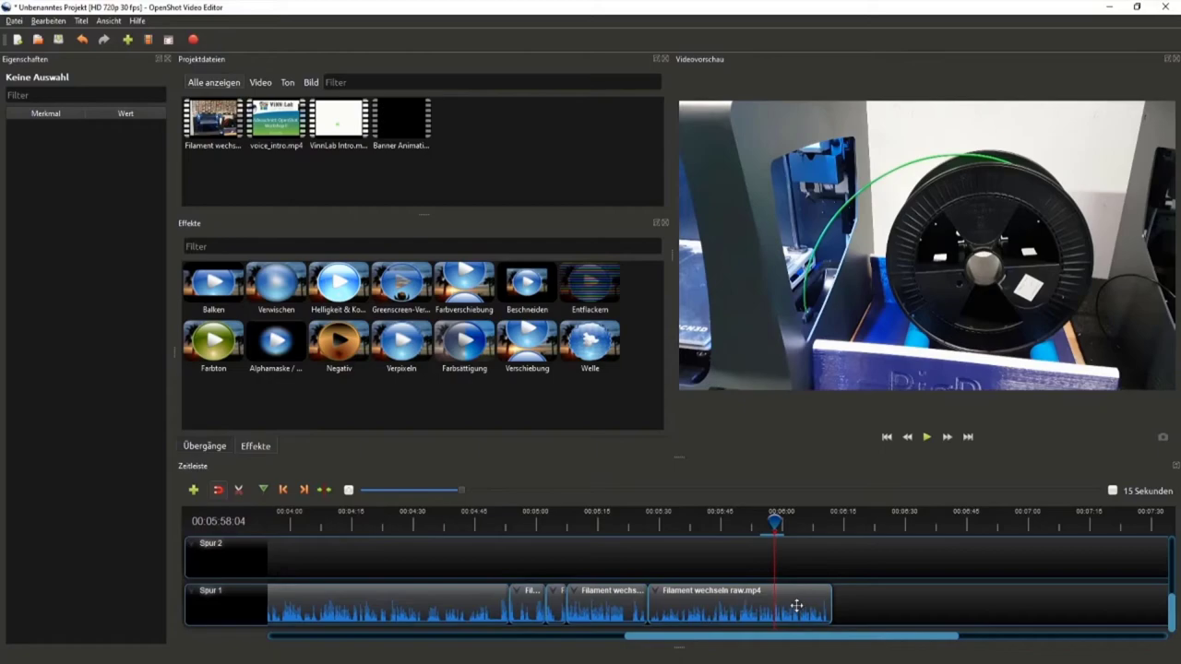
ctrl+scroll(794, 590, up, 2)
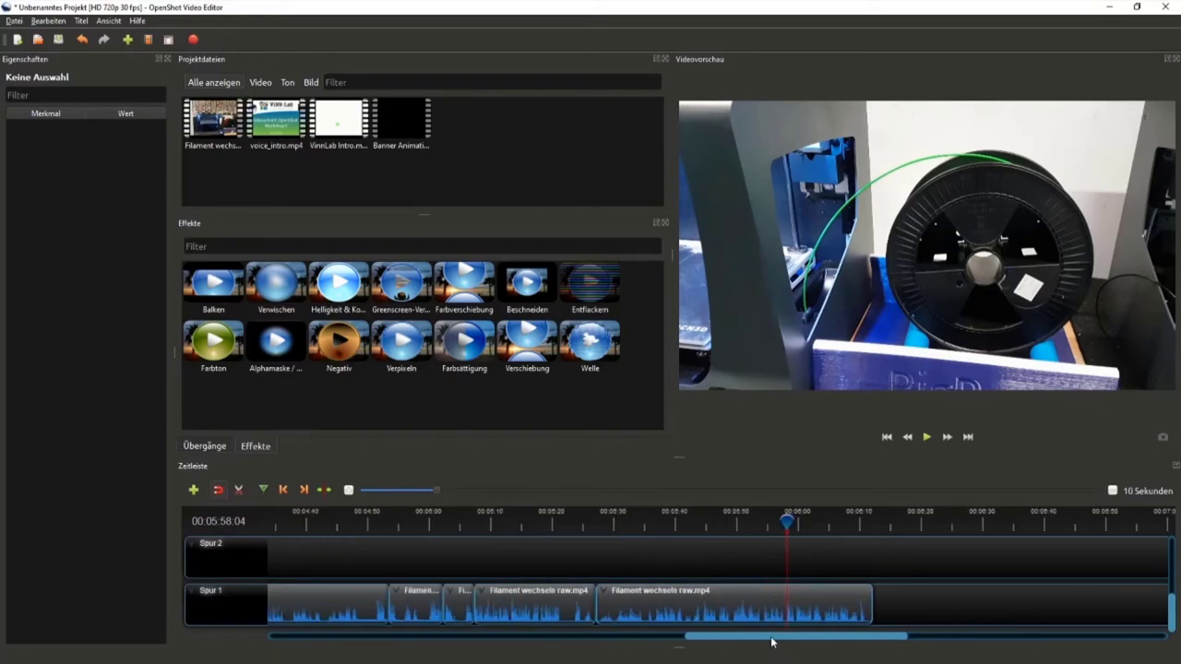
mouse_move(791, 522)
mouse_down()
mouse_move(764, 522)
mouse_move(876, 522)
mouse_move(729, 522)
mouse_up()
click(927, 437)
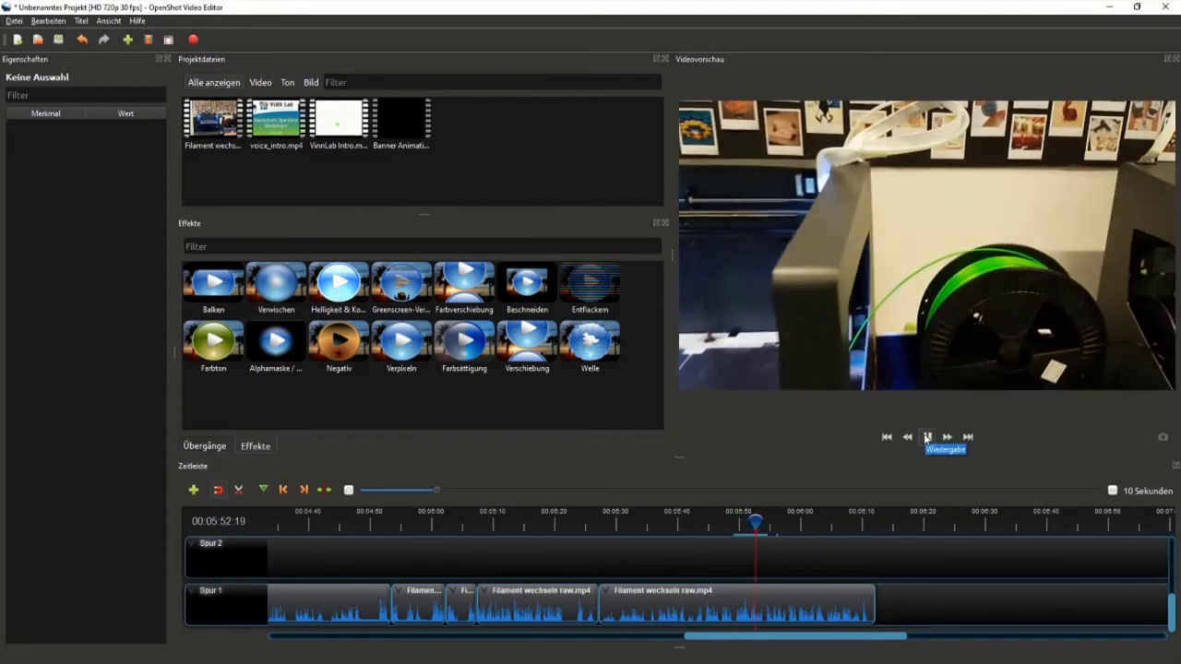
click(927, 437)
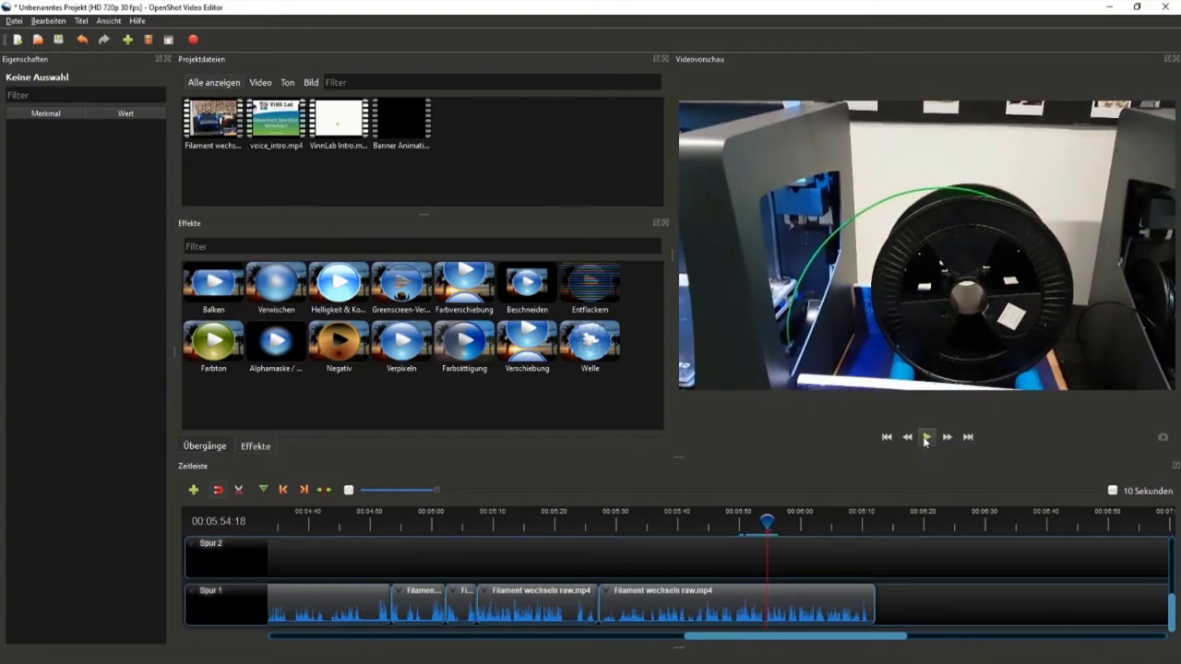
scroll(754, 620, up, 2)
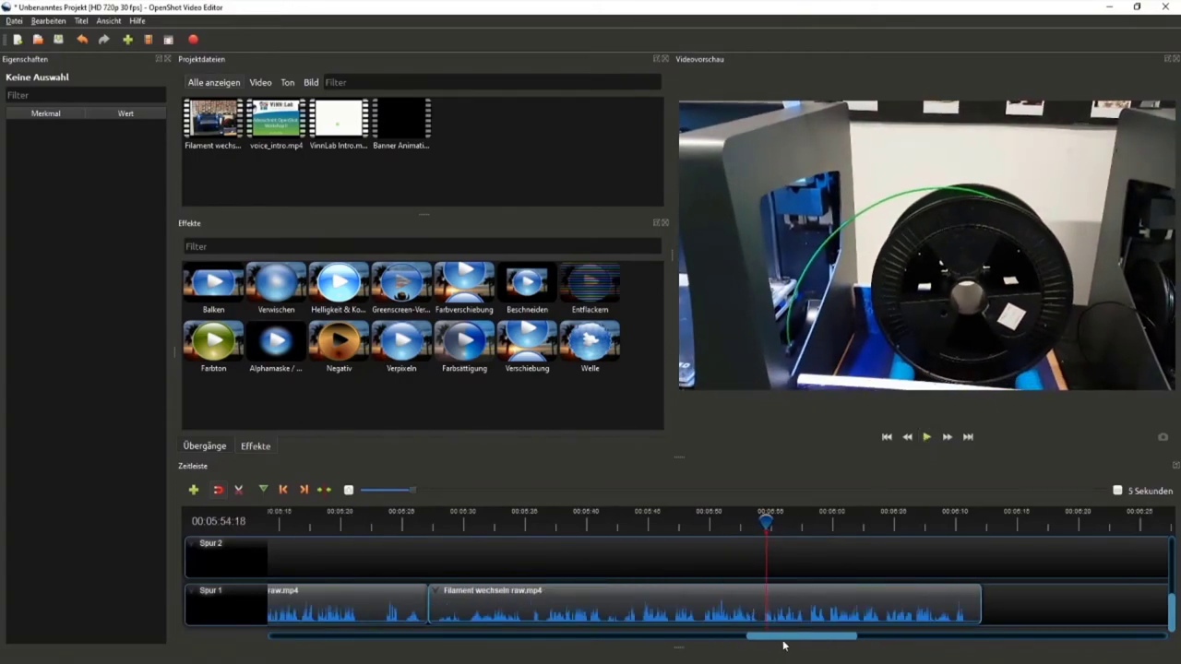
scroll(777, 641, up, 1)
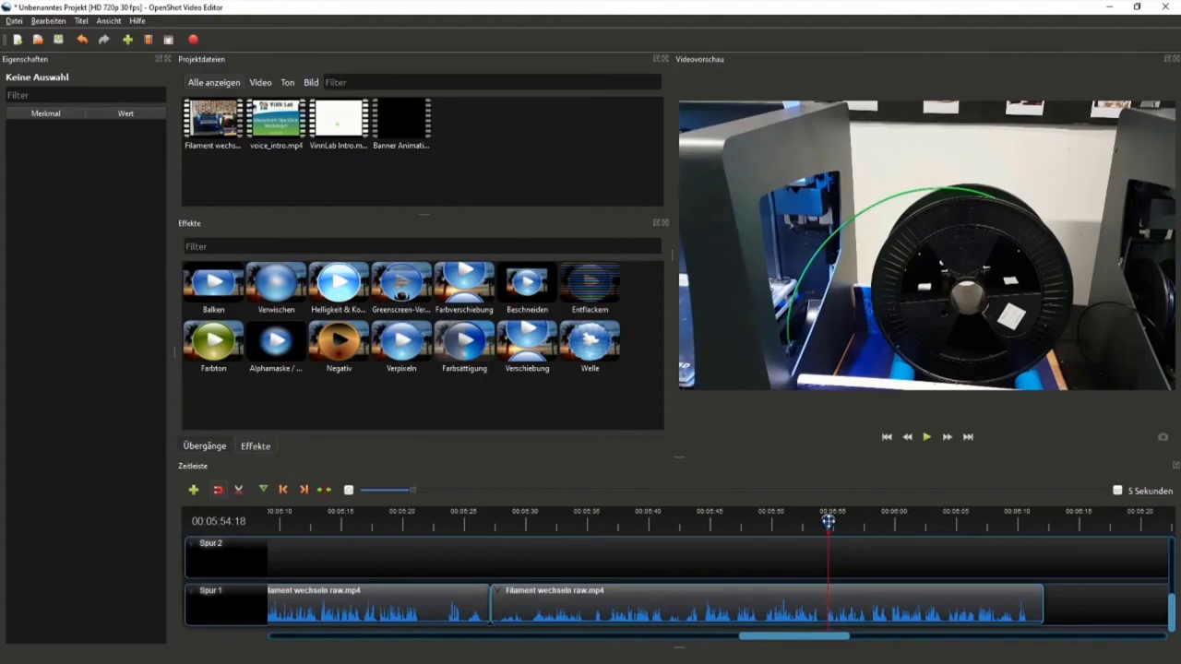
drag(828, 522, 763, 524)
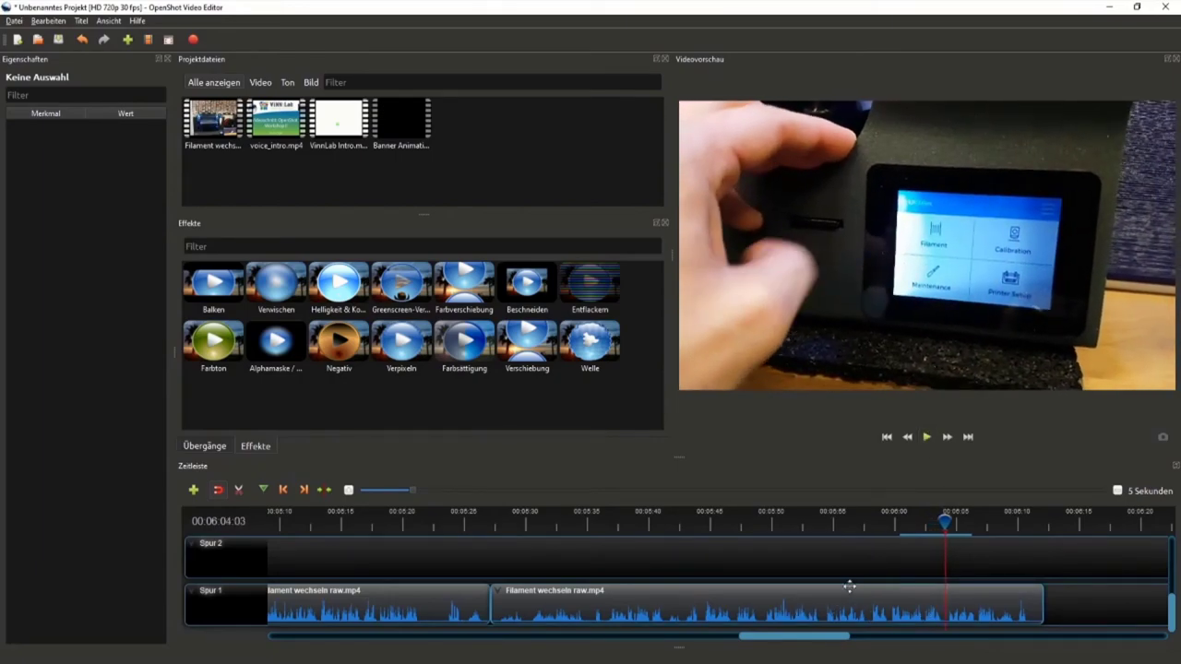
click(893, 522)
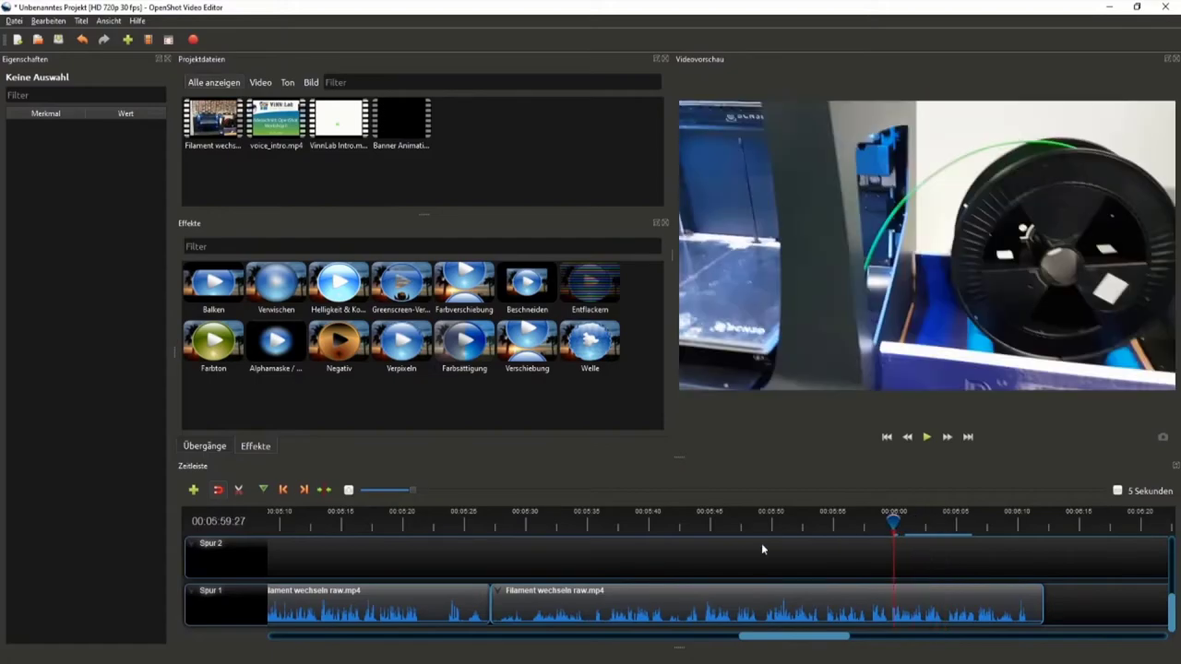
mouse_move(891, 522)
mouse_down()
mouse_move(735, 522)
mouse_move(886, 525)
mouse_move(787, 522)
mouse_up()
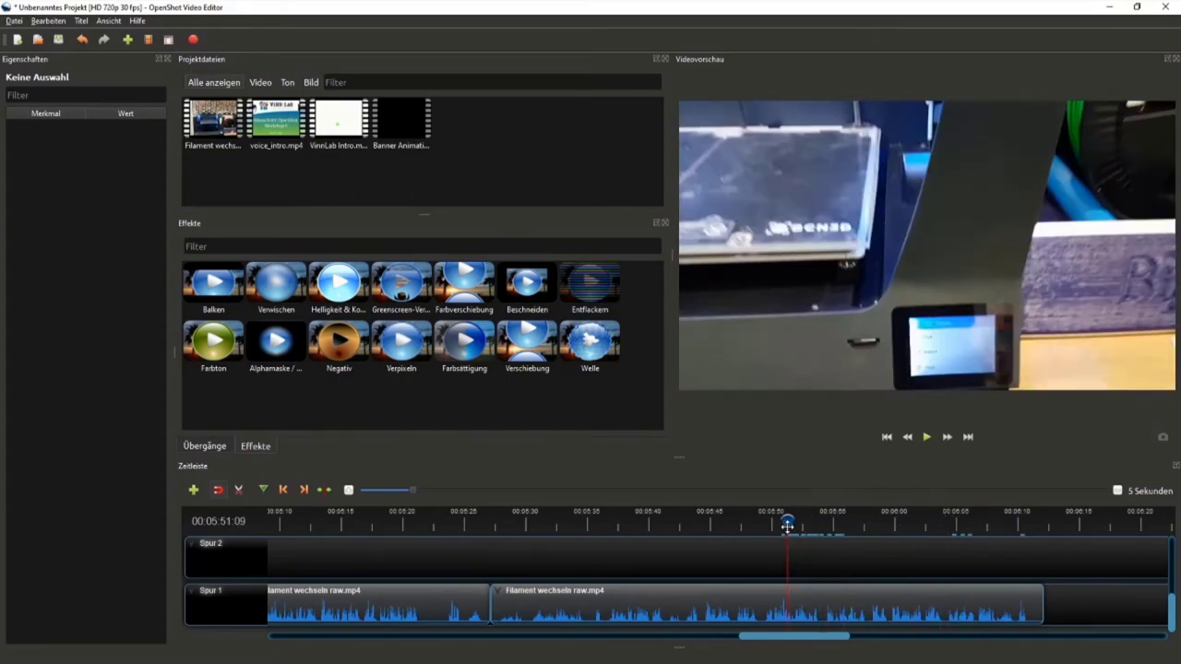
mouse_move(787, 522)
mouse_down()
mouse_move(763, 522)
mouse_move(973, 524)
mouse_up()
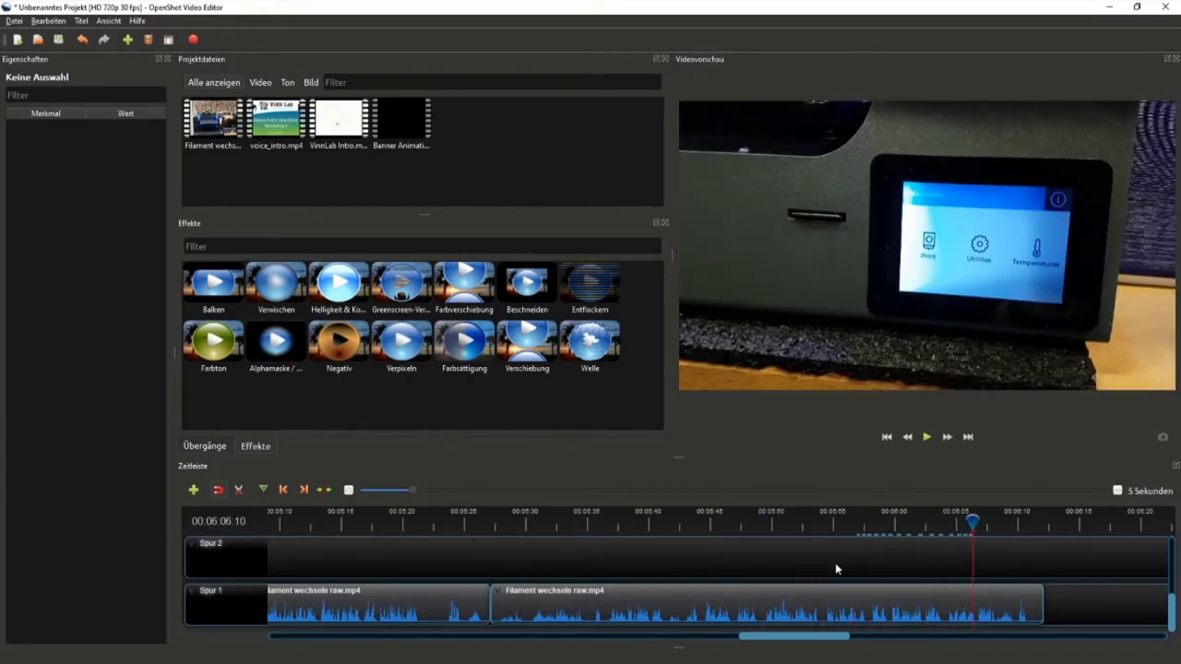
scroll(835, 563, down, 2)
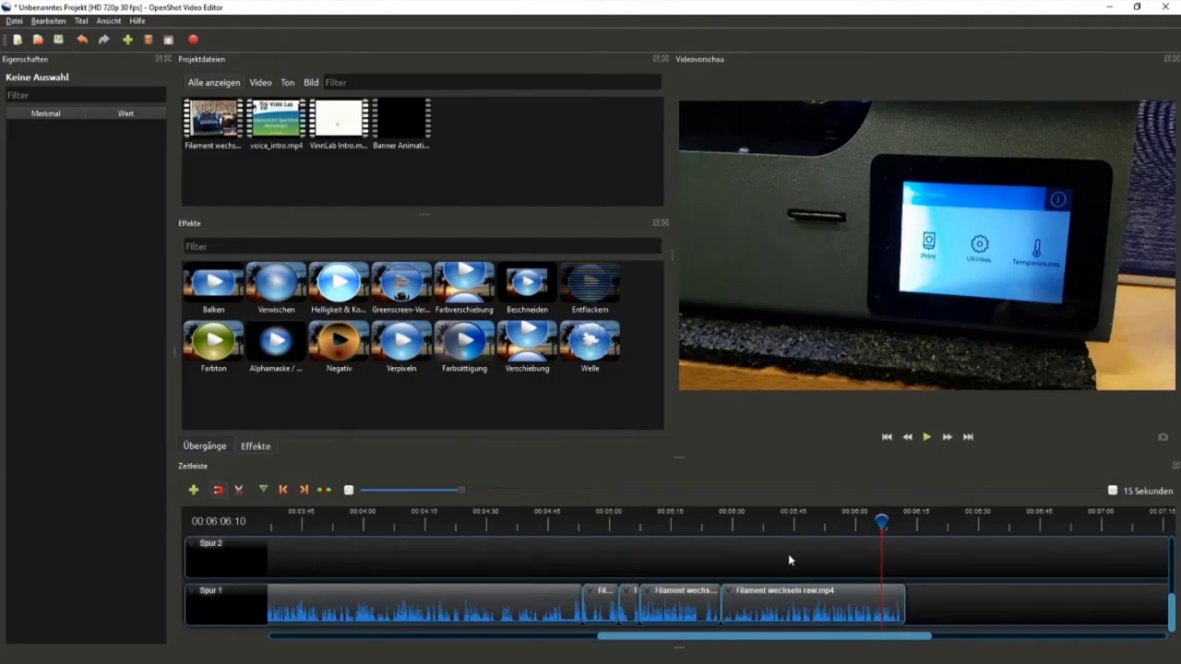
ctrl+scroll(788, 553, down, 2)
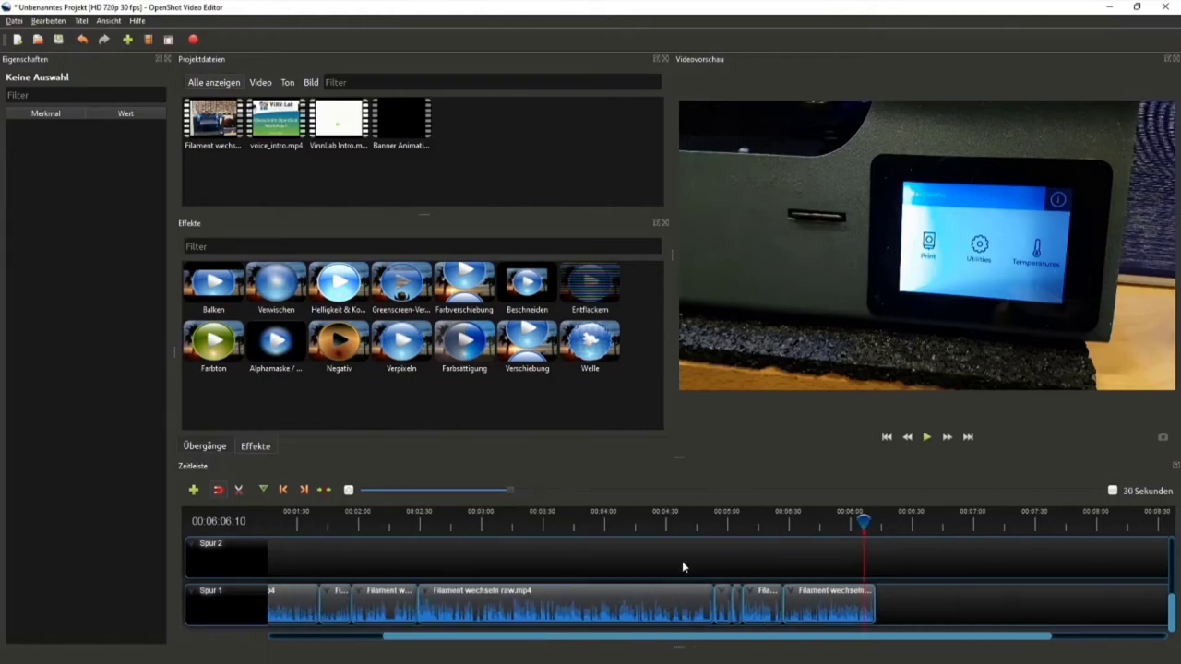
ctrl+scroll(679, 545, down, 2)
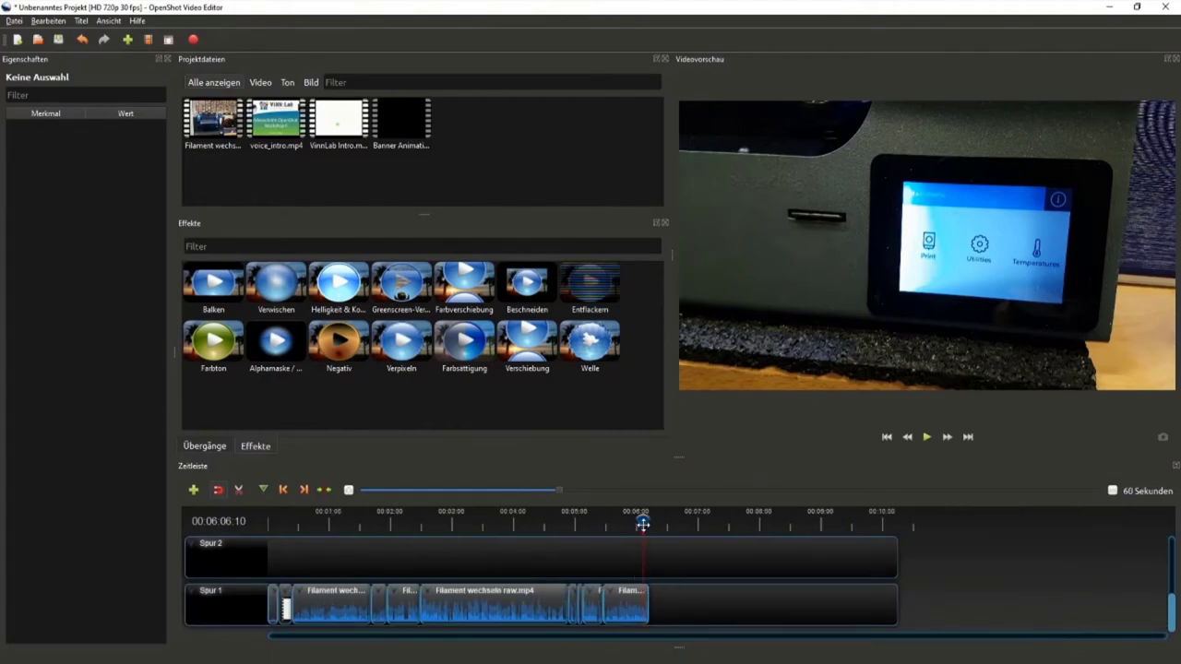
drag(642, 522, 256, 523)
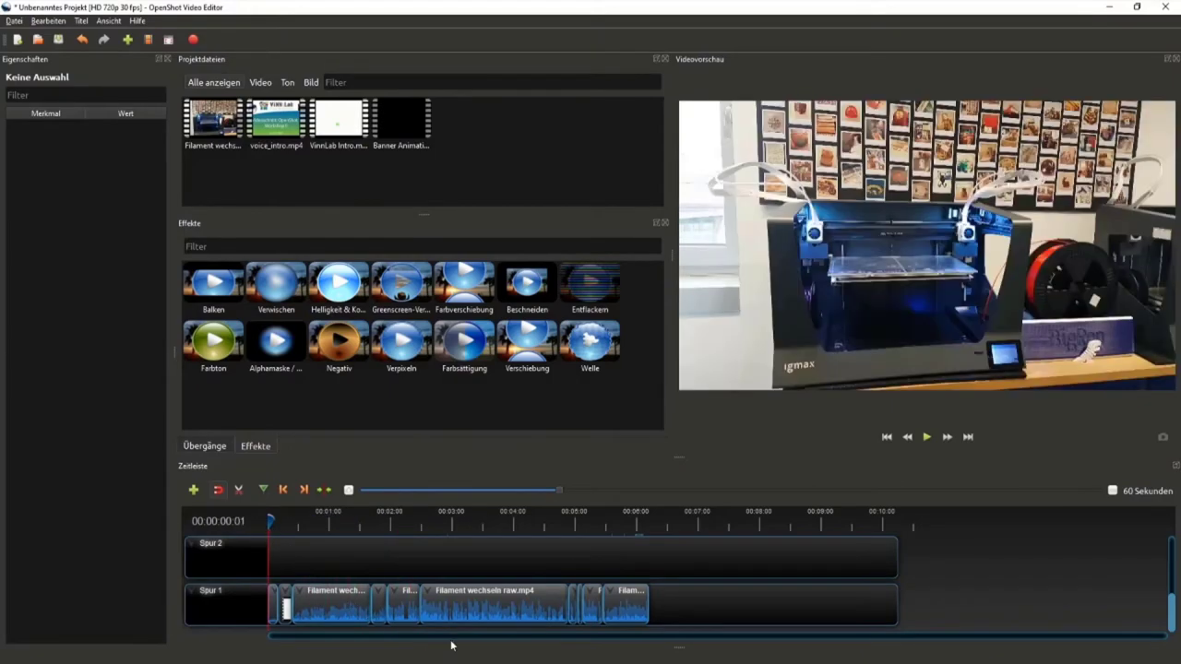
ctrl+scroll(408, 596, up, 1)
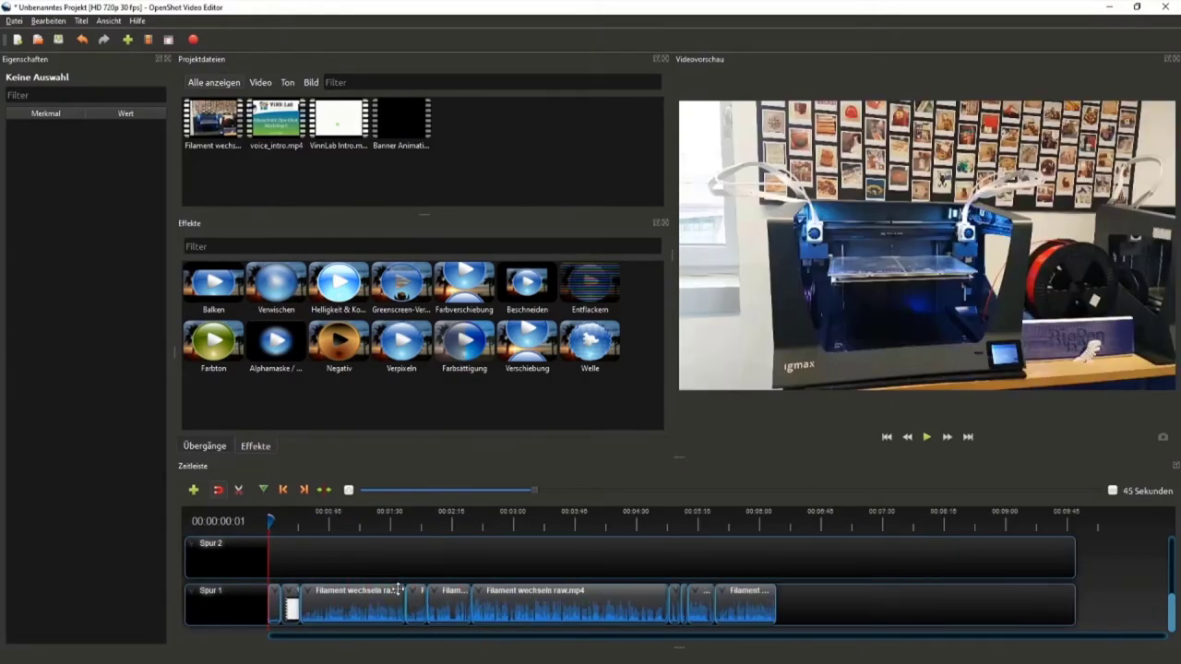
ctrl+scroll(396, 587, up, 1)
drag(395, 636, 334, 635)
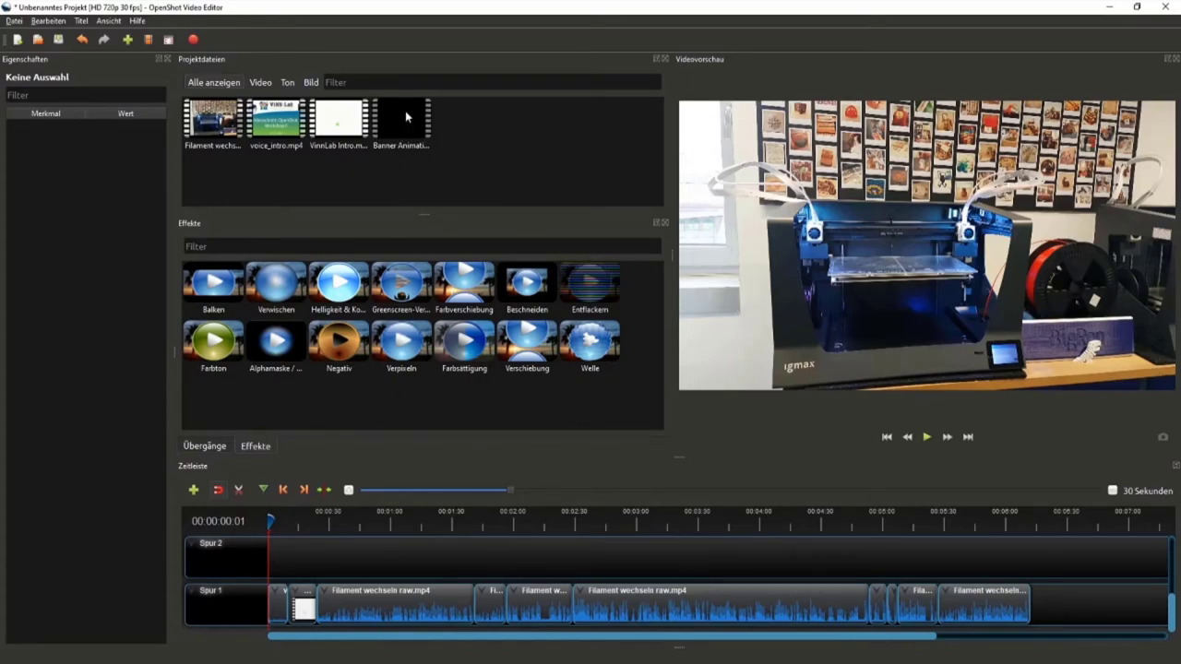
drag(268, 522, 313, 523)
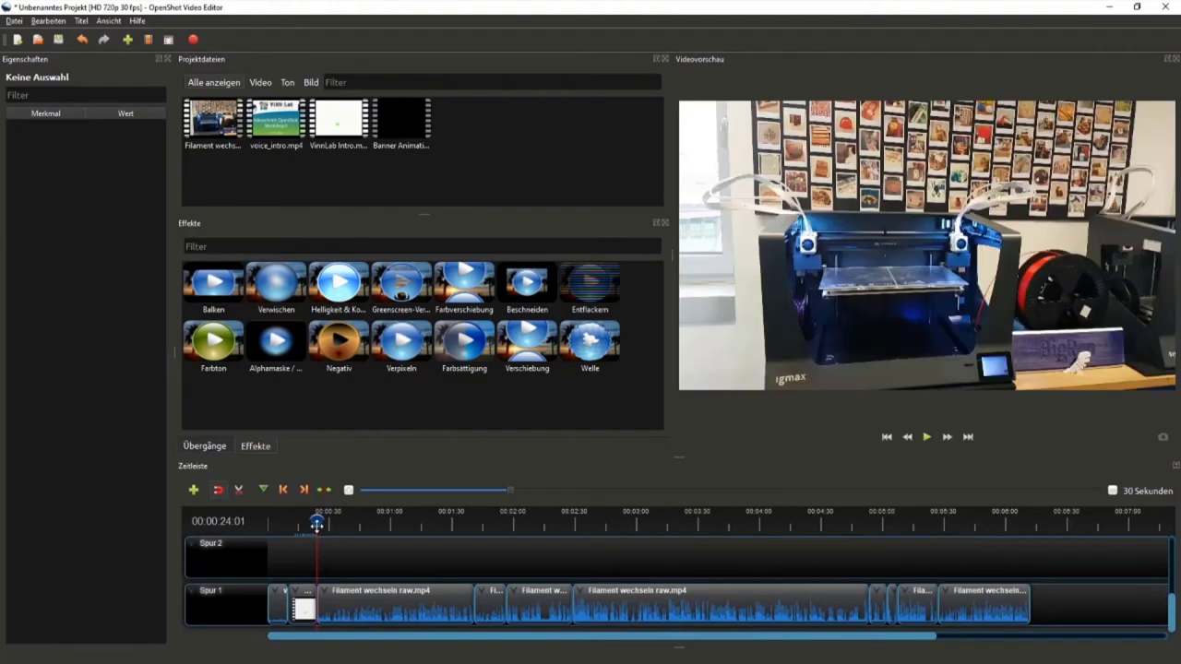
click(926, 437)
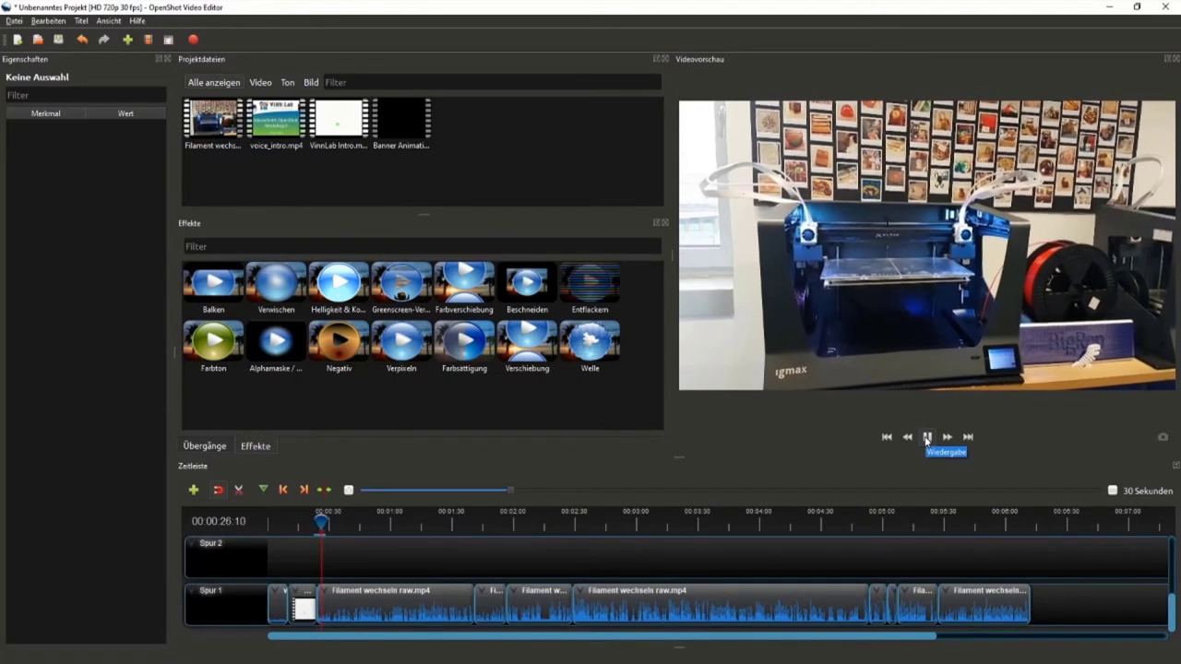
click(926, 438)
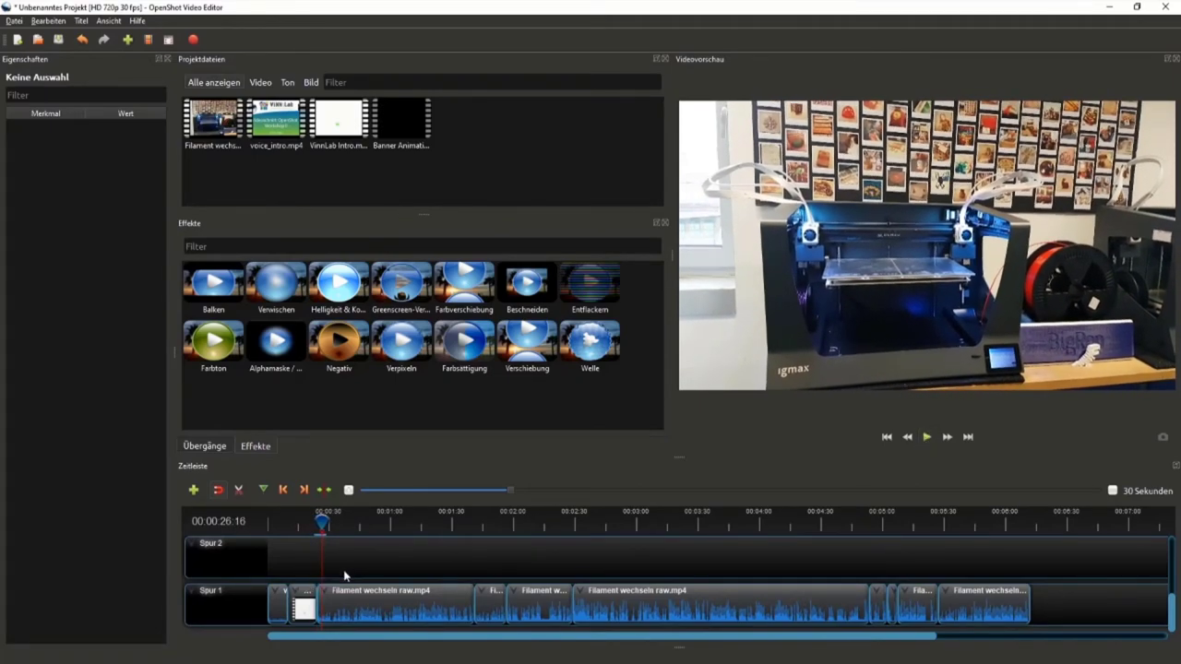
scroll(344, 576, up, 1)
drag(424, 643, 405, 643)
drag(350, 522, 337, 522)
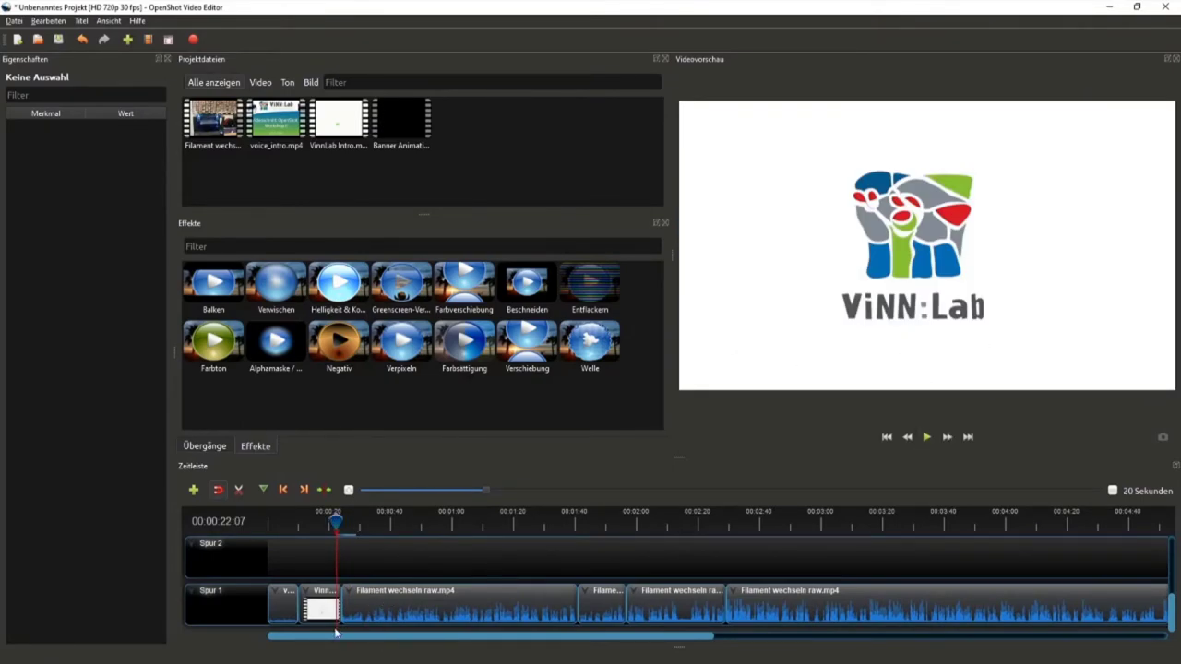
drag(335, 522, 327, 523)
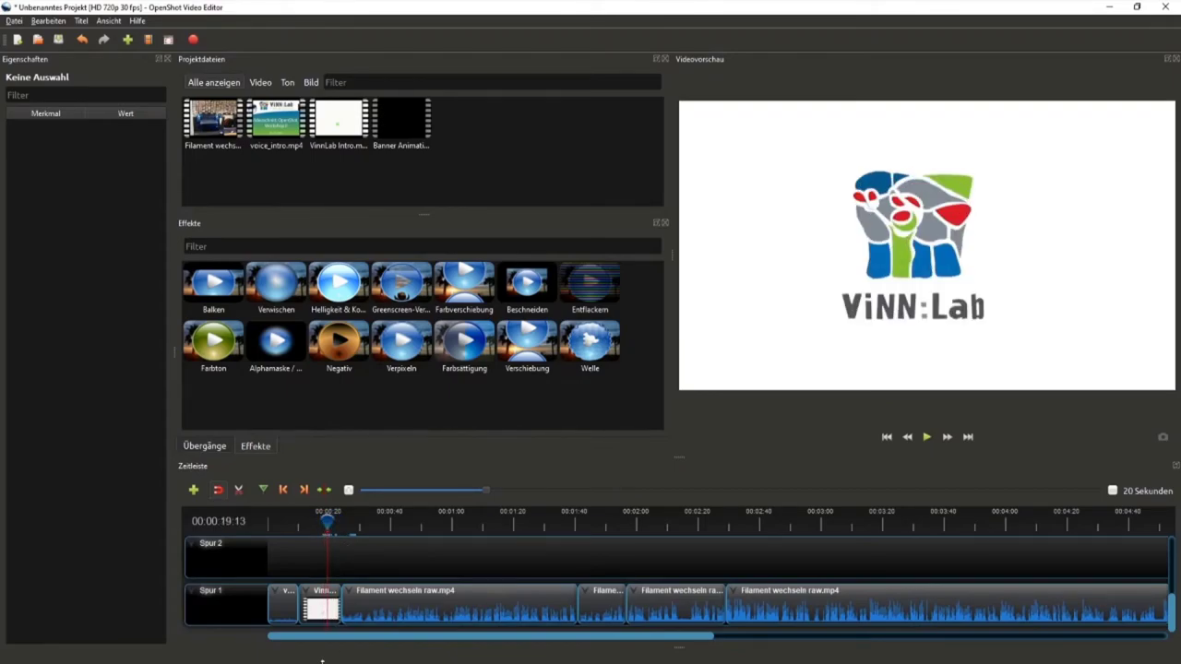
ctrl+scroll(335, 608, up, 1)
scroll(337, 638, up, 1)
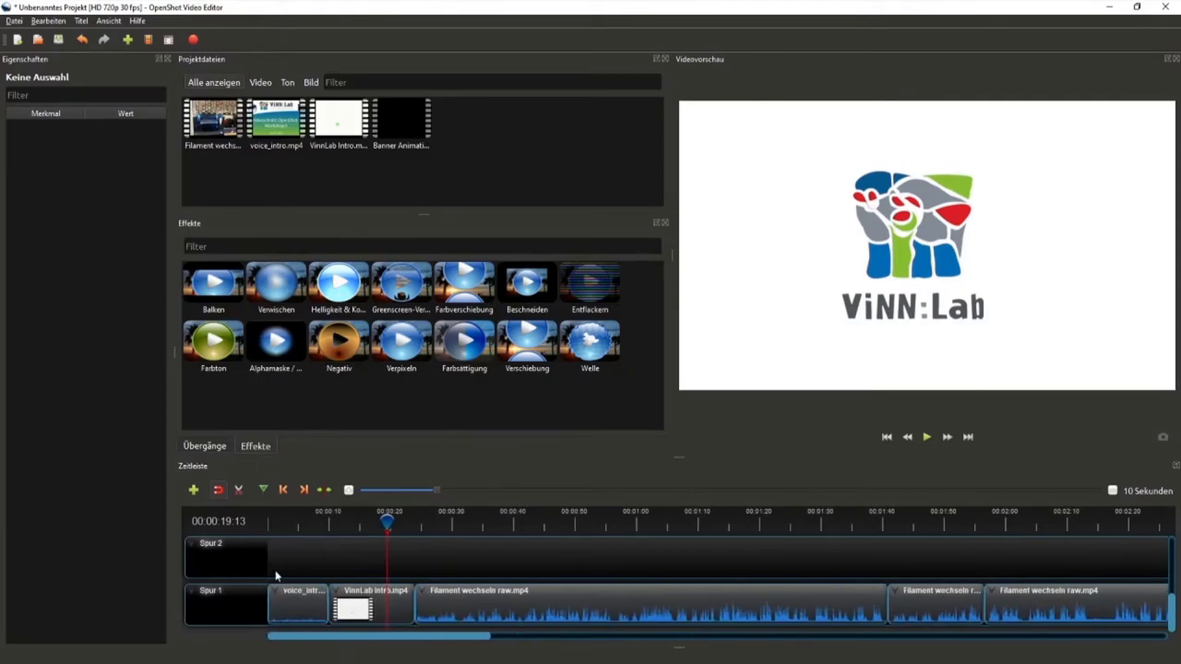
Start a new title from the Standard 1 template named 'test'.
click(84, 23)
click(86, 37)
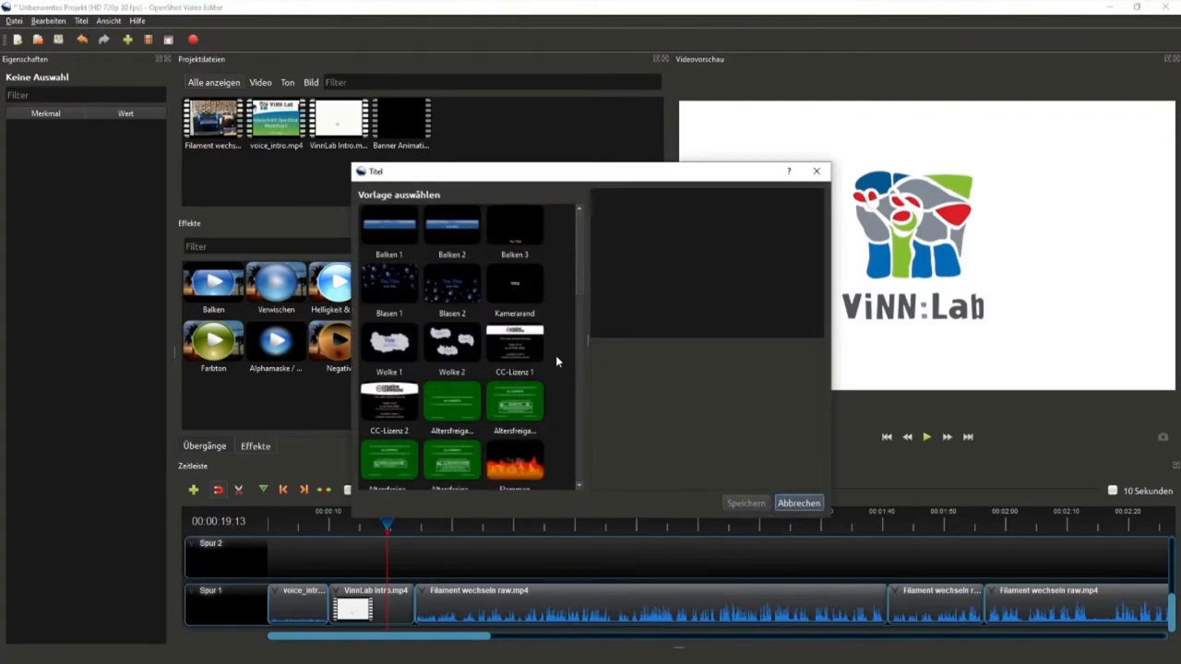
scroll(519, 364, down, 10)
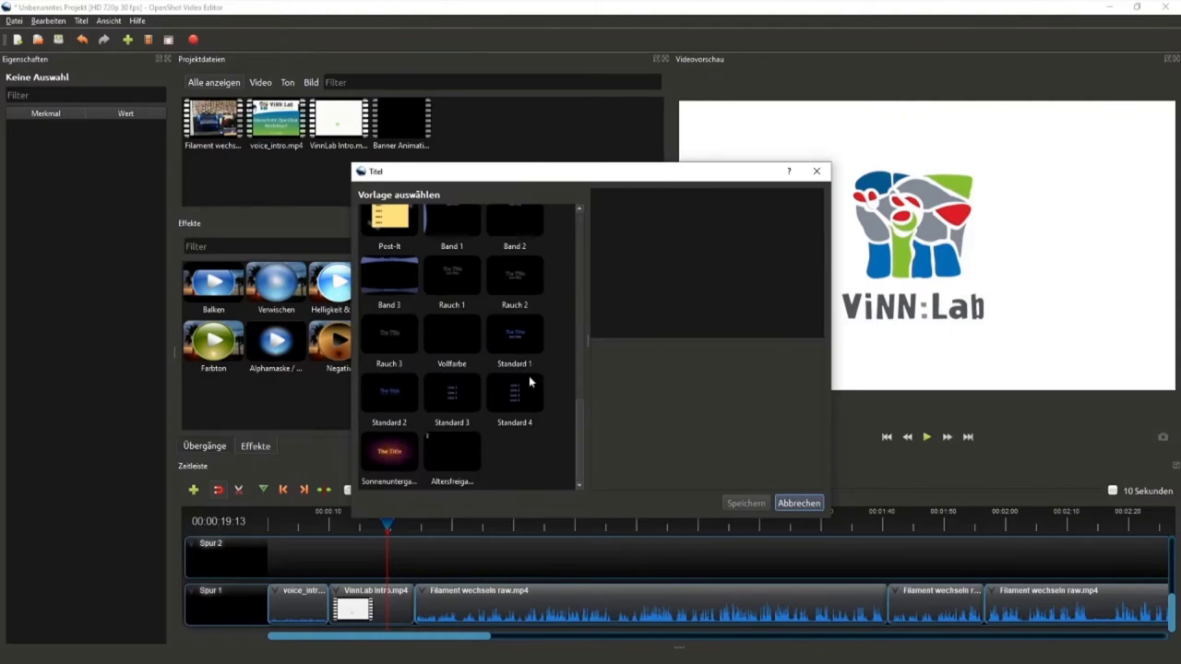
click(496, 341)
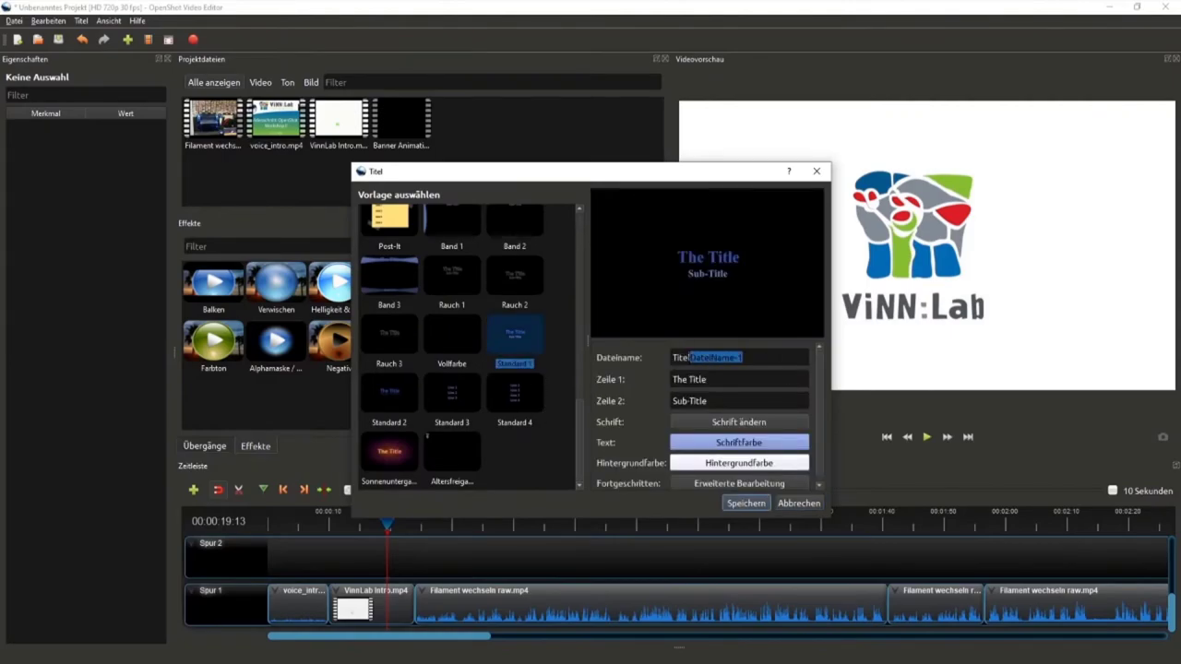
text(te)
text(st)
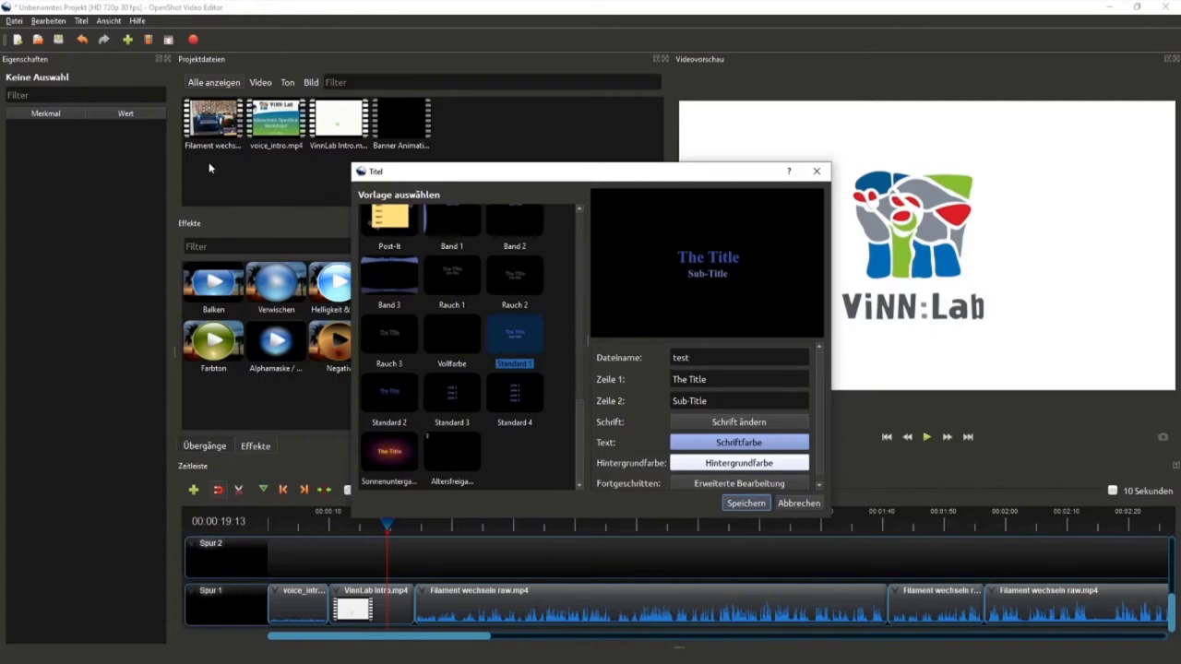
Set the main line to 'Filament wechseln', delete the subtitle, and bring up the background colour picker.
drag(707, 380, 656, 380)
text(Fila)
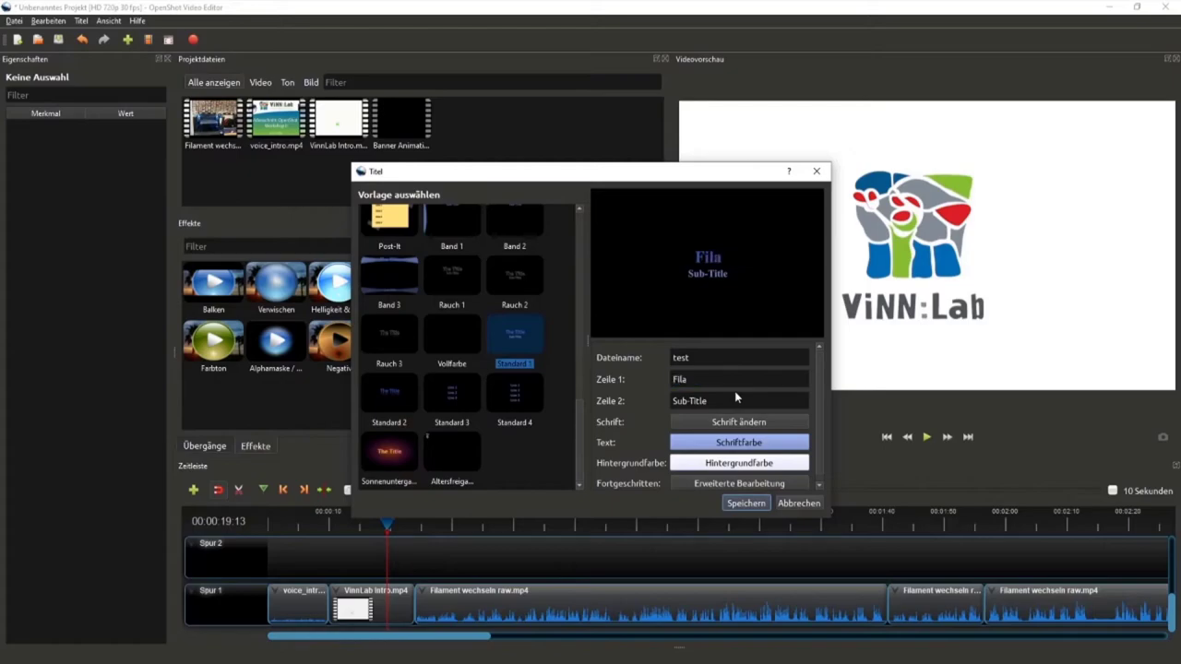
text(ment wec)
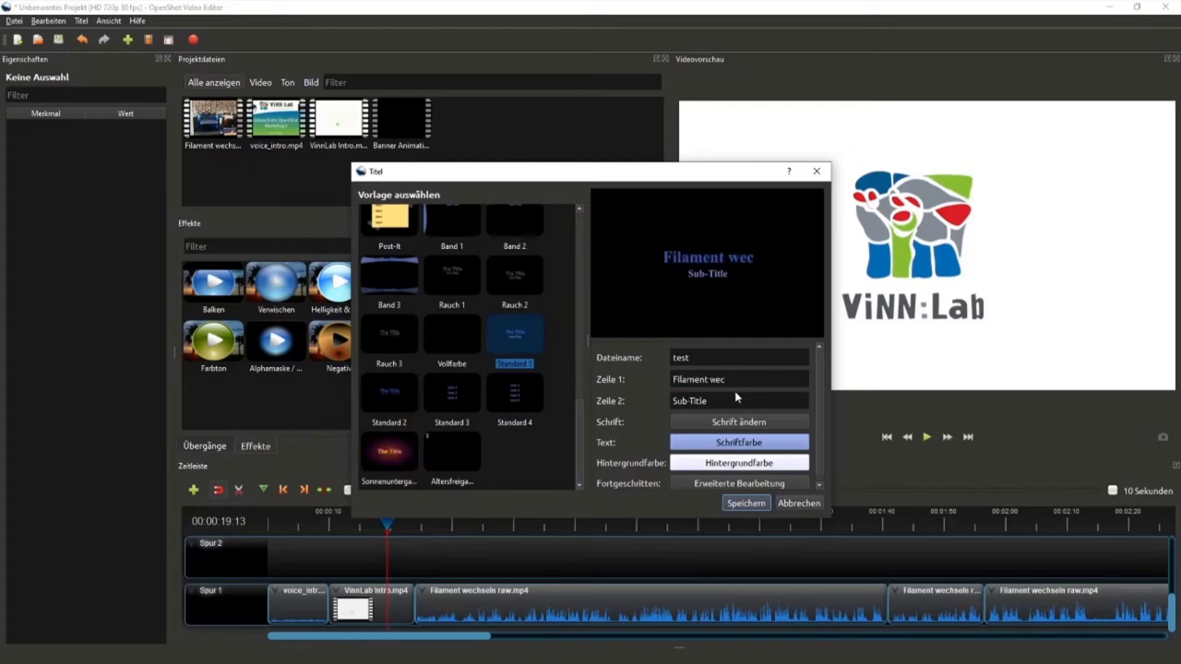
text(hseln)
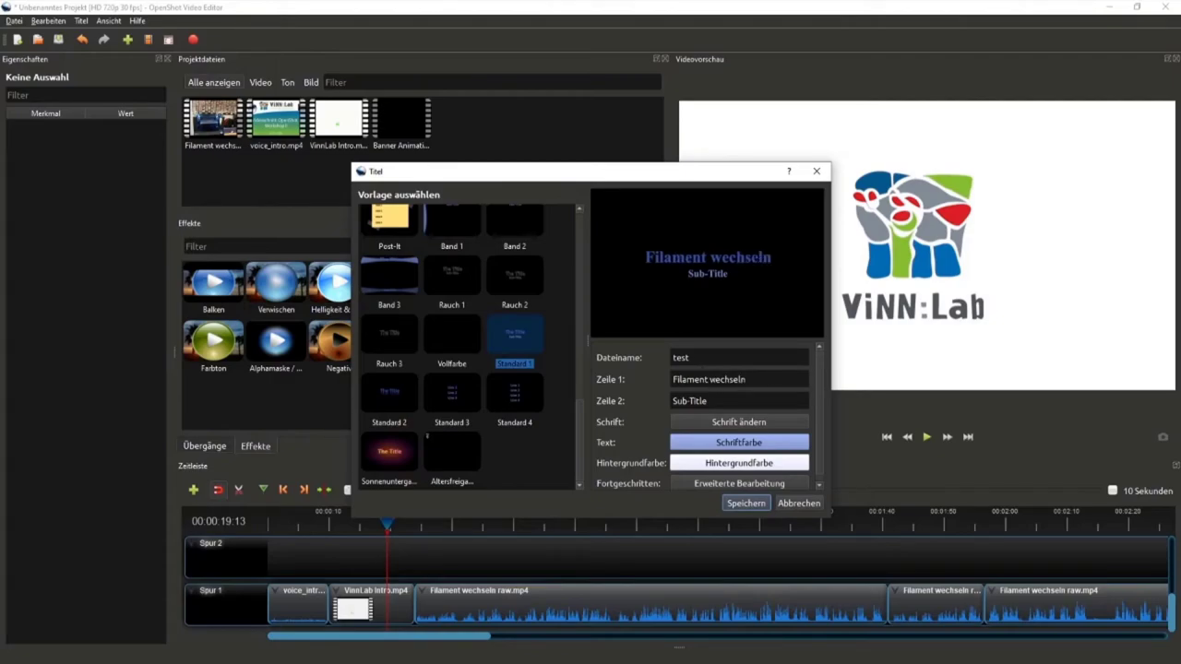
drag(708, 401, 662, 399)
key(BackSpace)
click(747, 379)
click(702, 456)
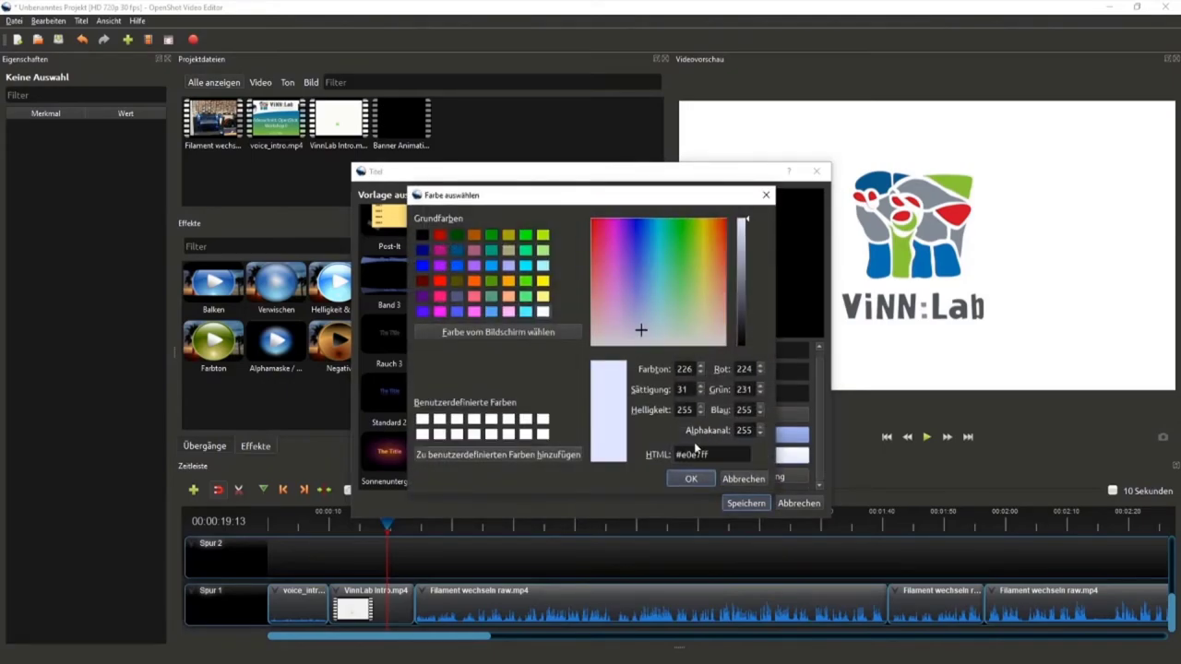
Confirm the background colour and set the title text colour to dark grey #242424.
double_click(743, 430)
click(694, 479)
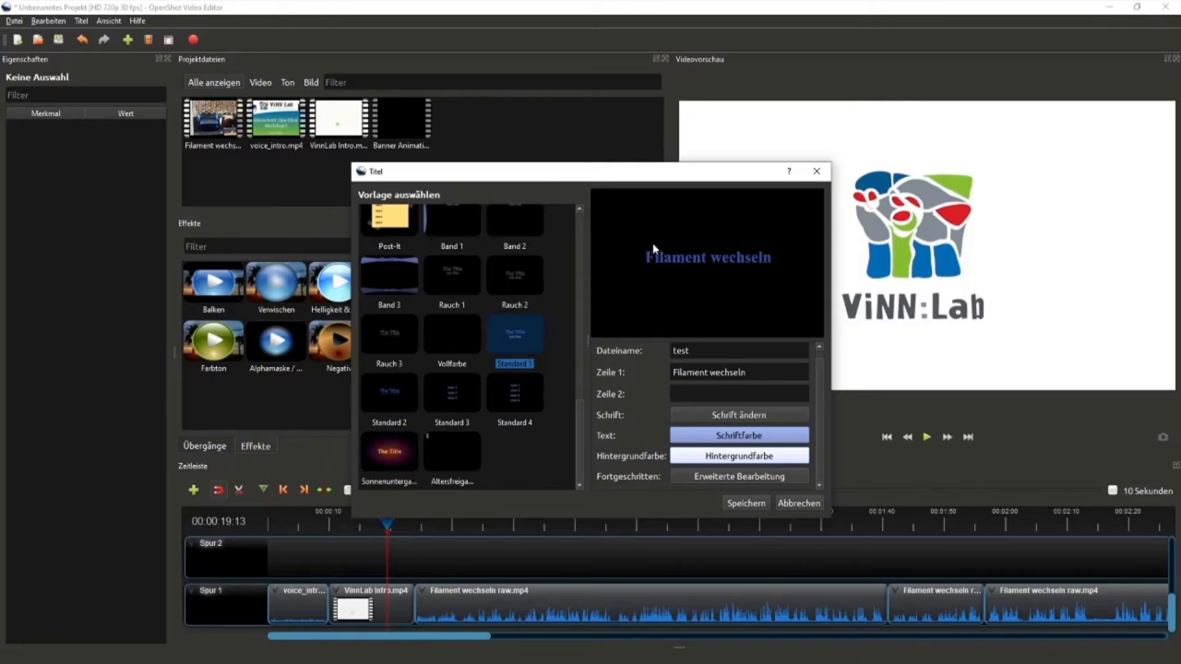
click(712, 433)
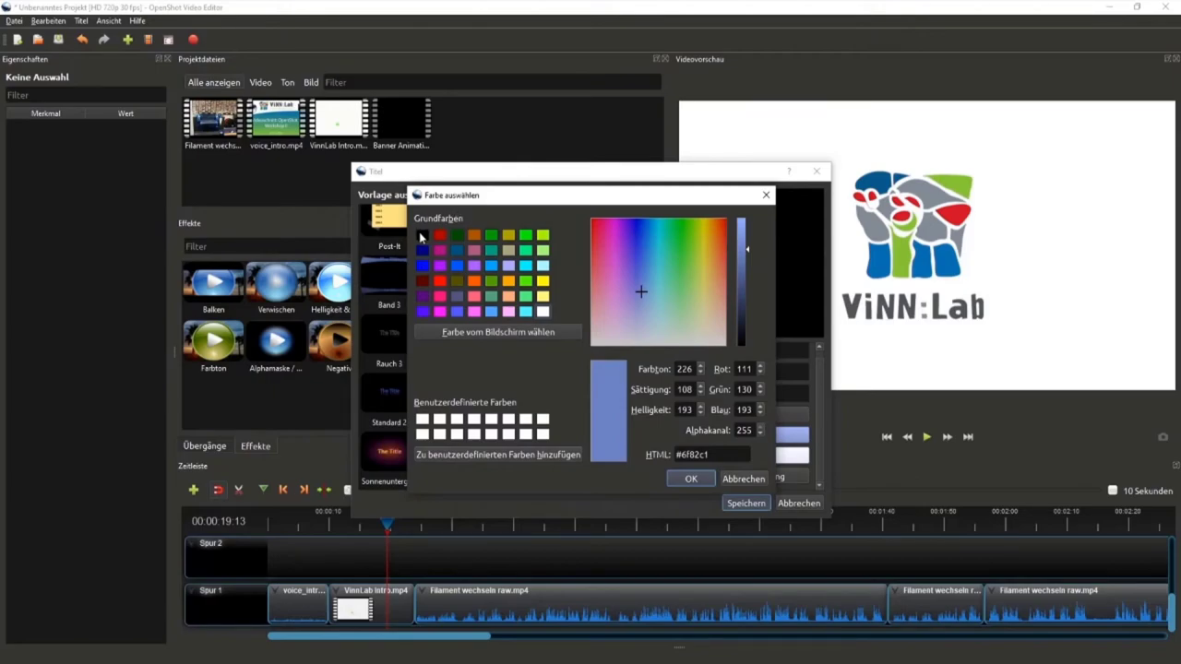
click(423, 235)
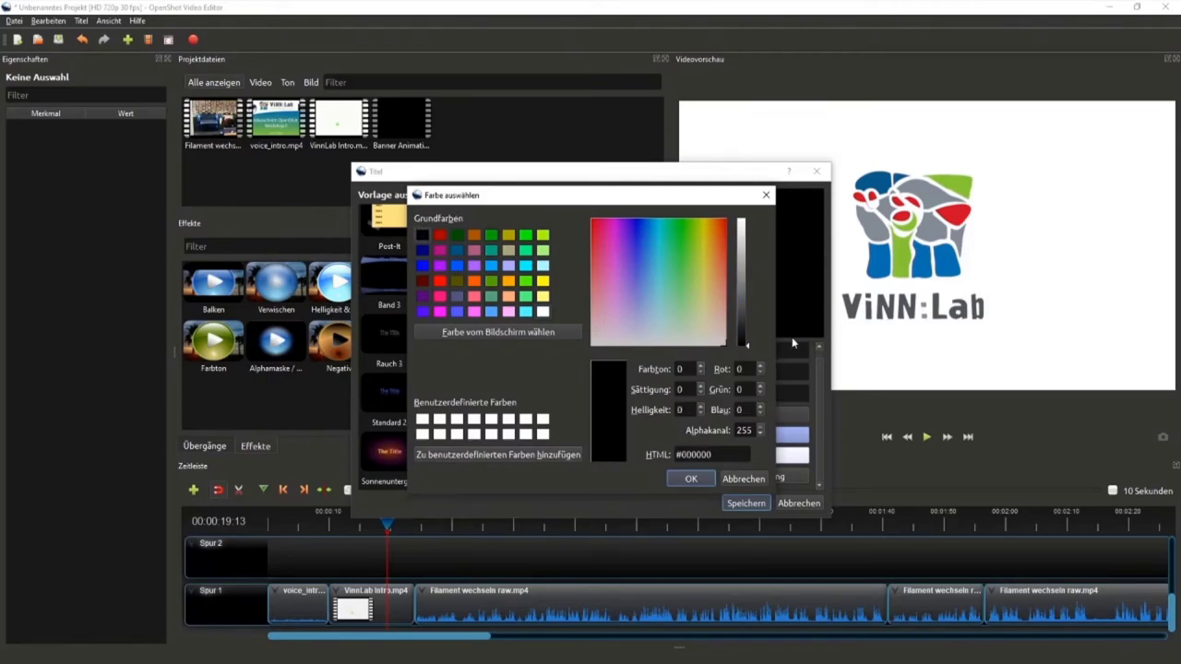
drag(748, 347, 748, 336)
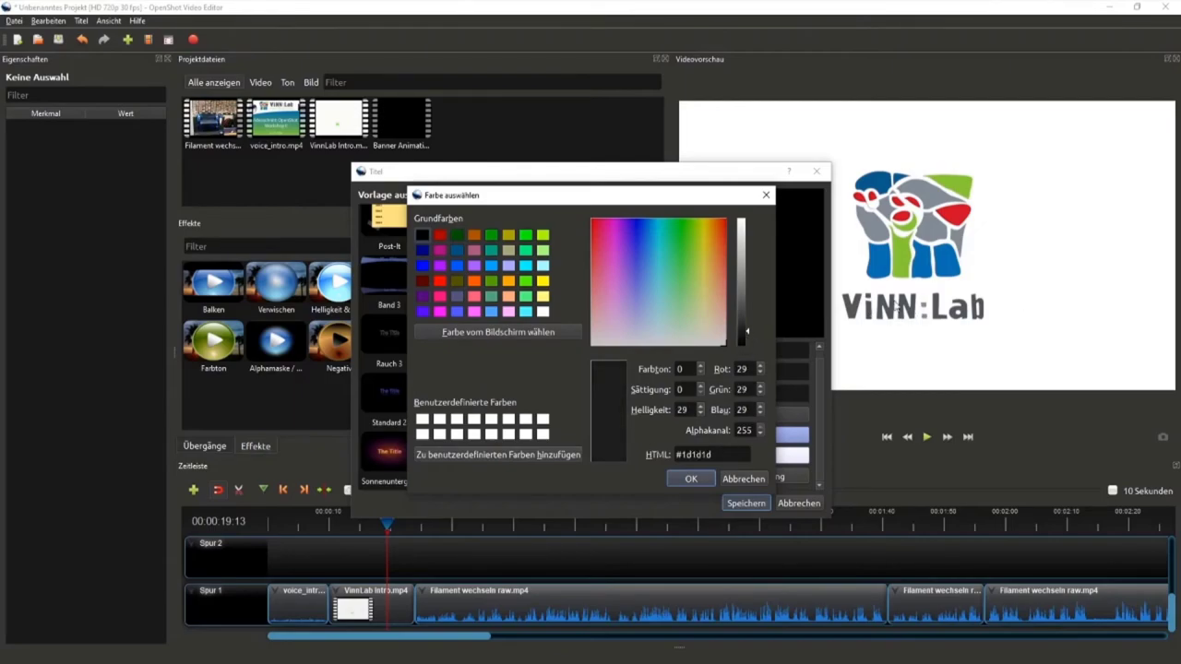
click(747, 330)
click(688, 477)
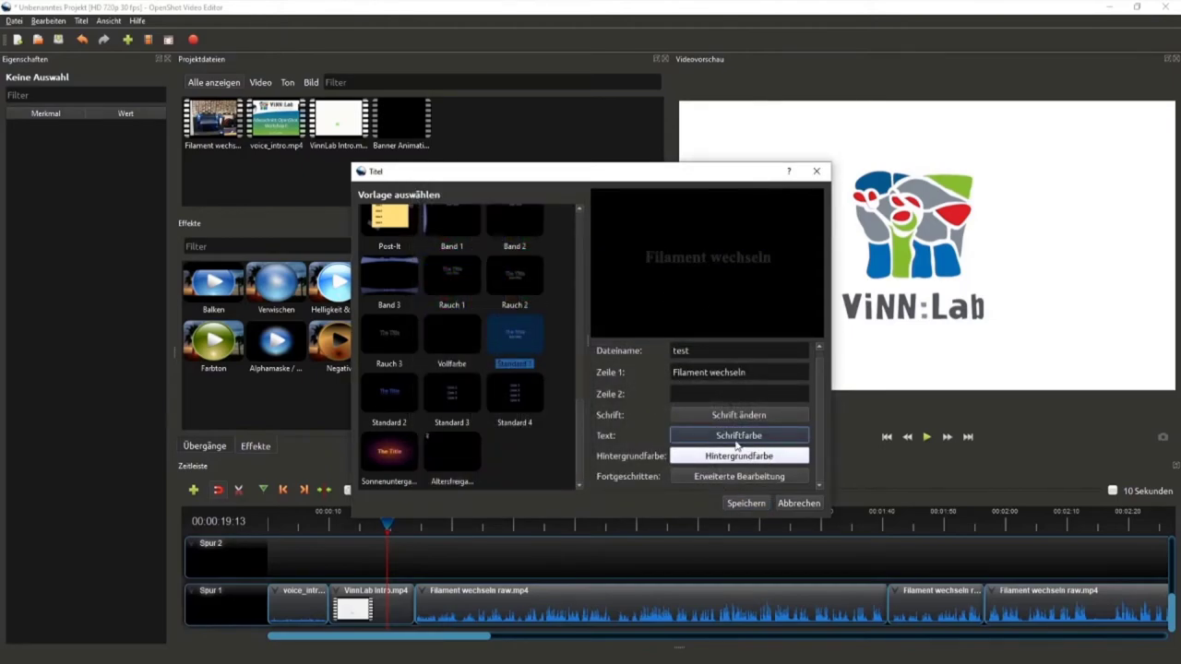
click(690, 436)
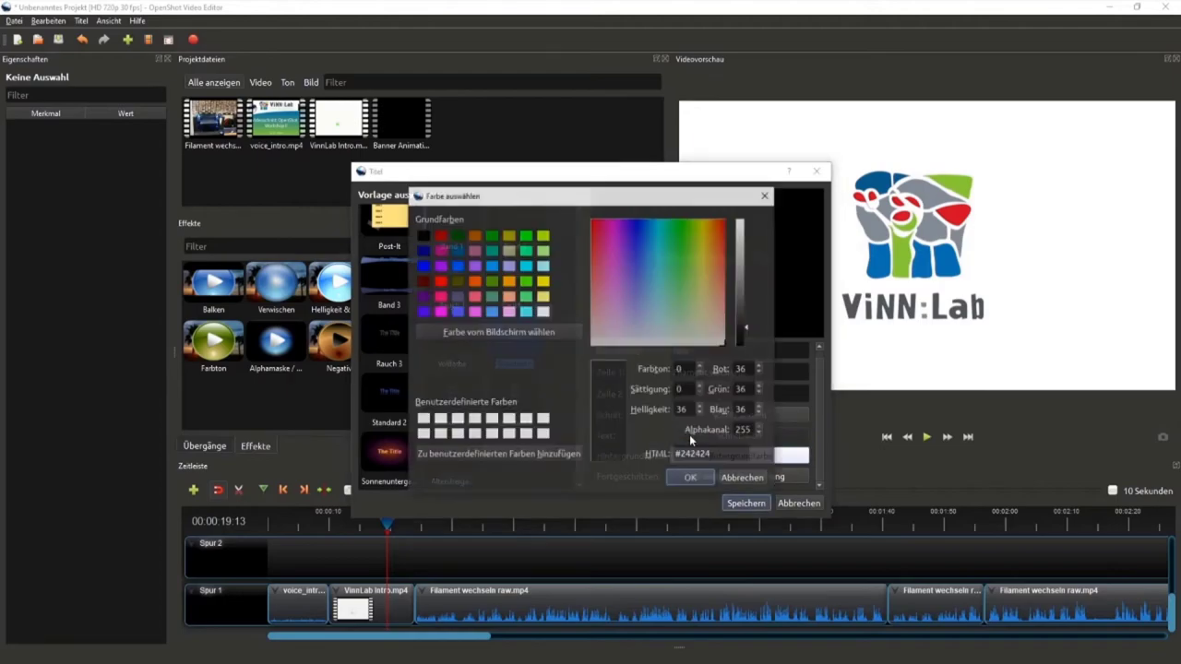
click(691, 479)
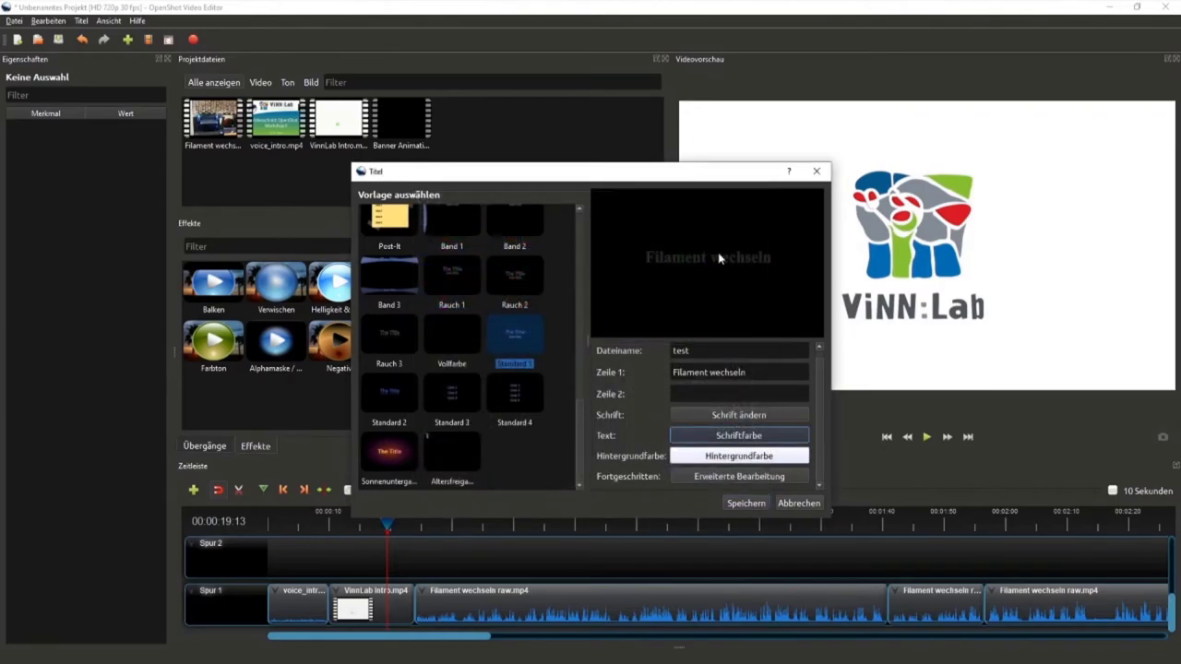
Save the title as test.svg and place it on Spur 2 above the intro.
click(748, 503)
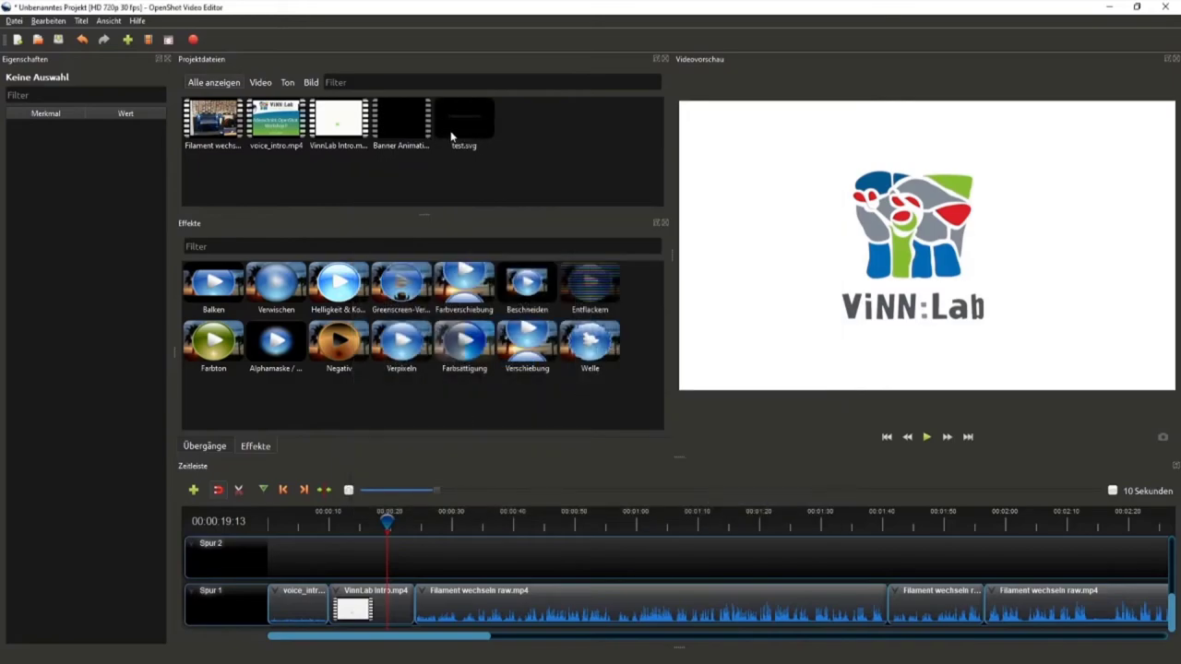
mouse_move(456, 125)
mouse_down()
mouse_move(407, 571)
mouse_move(494, 578)
mouse_up()
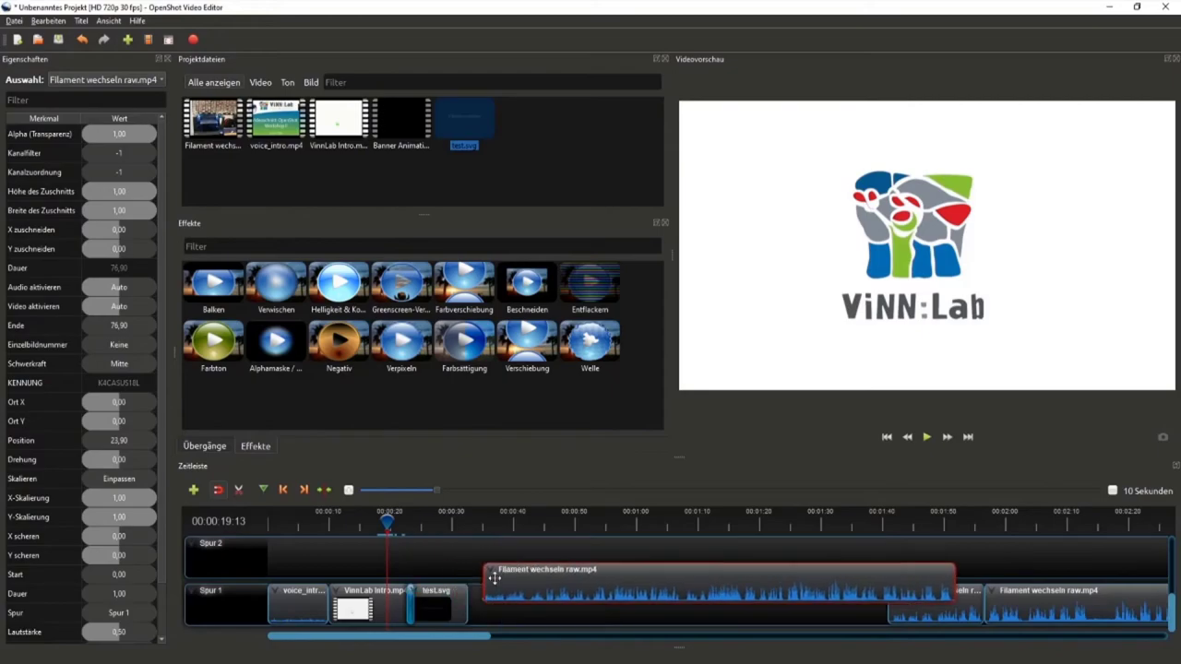
drag(494, 578, 478, 598)
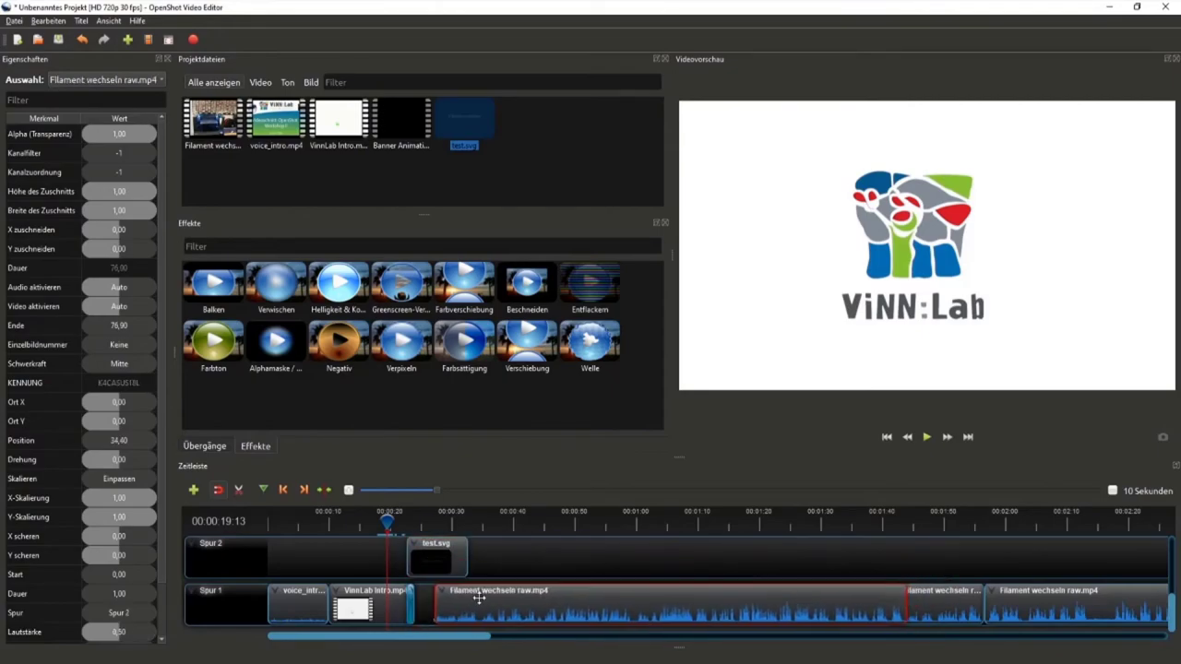
Close the gap before the filament clip on Spur 1 and nudge the title slightly earlier.
click(411, 602)
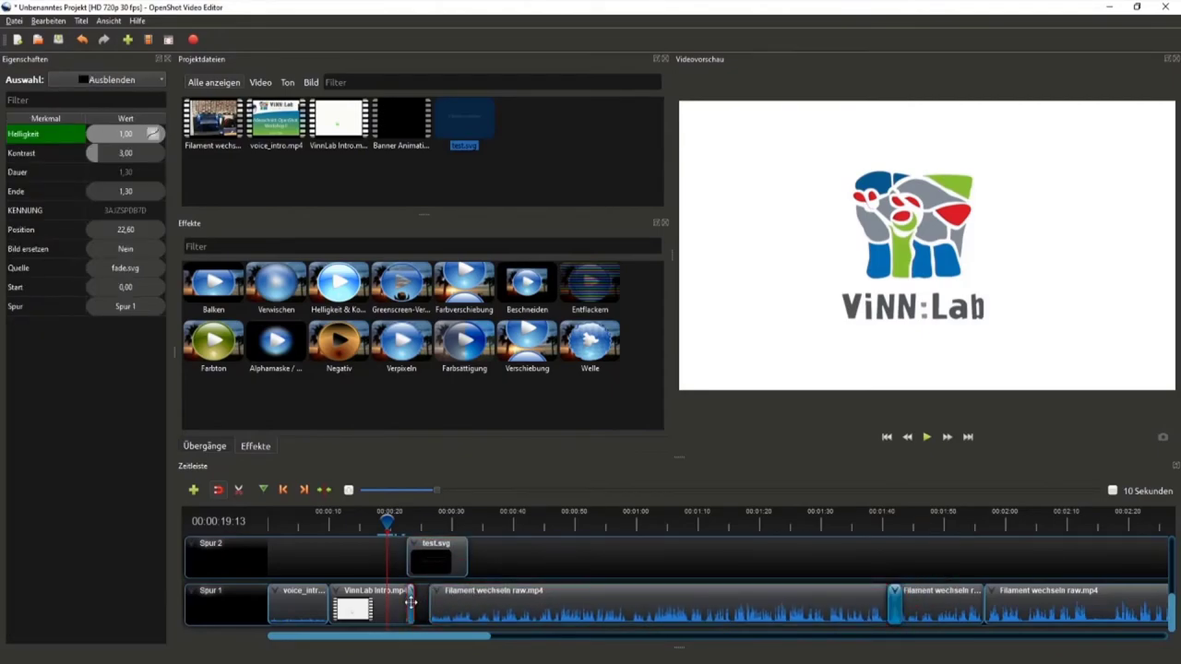
drag(458, 599, 449, 598)
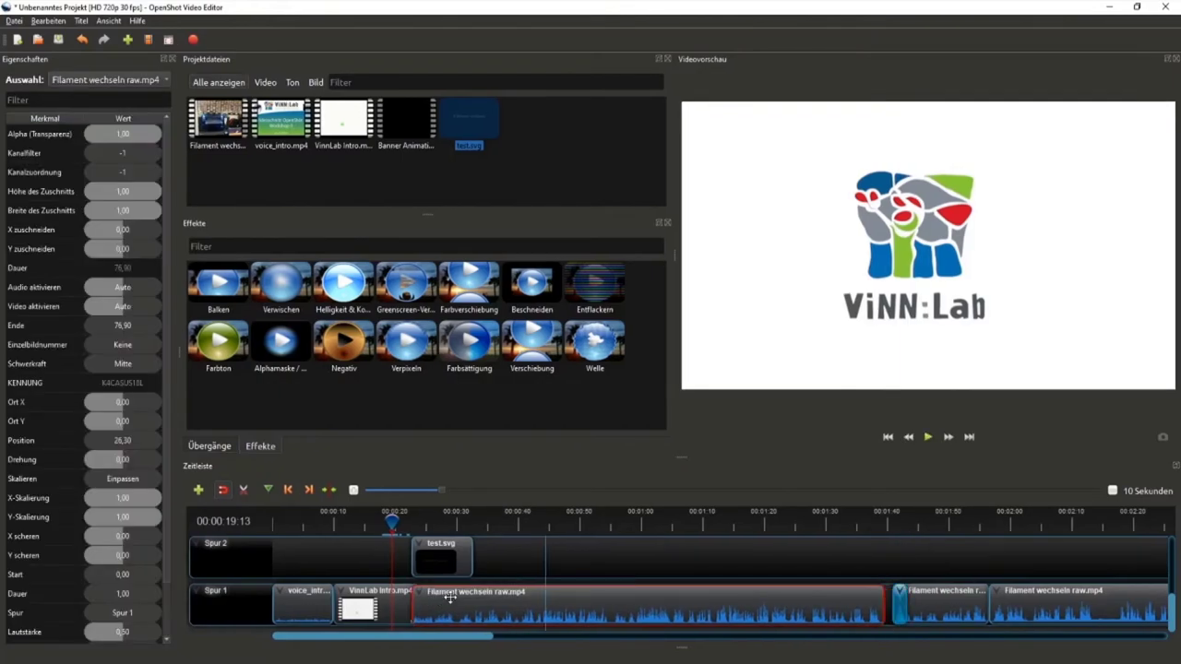
click(415, 603)
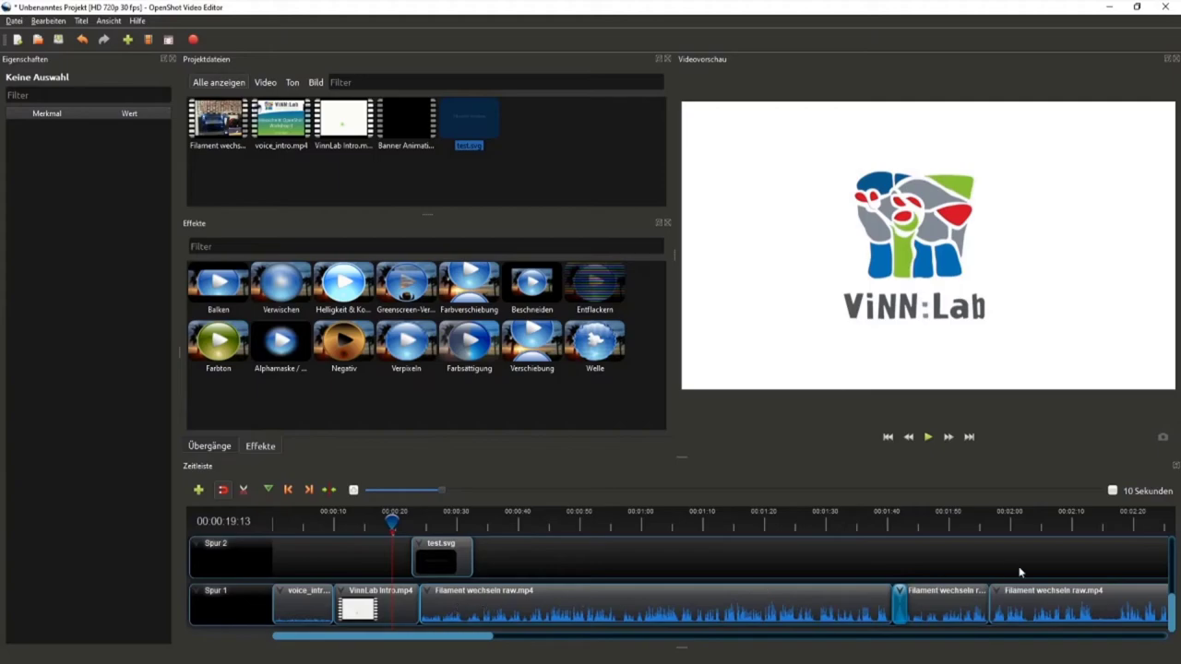
click(901, 597)
ctrl+click(900, 598)
drag(426, 551, 406, 551)
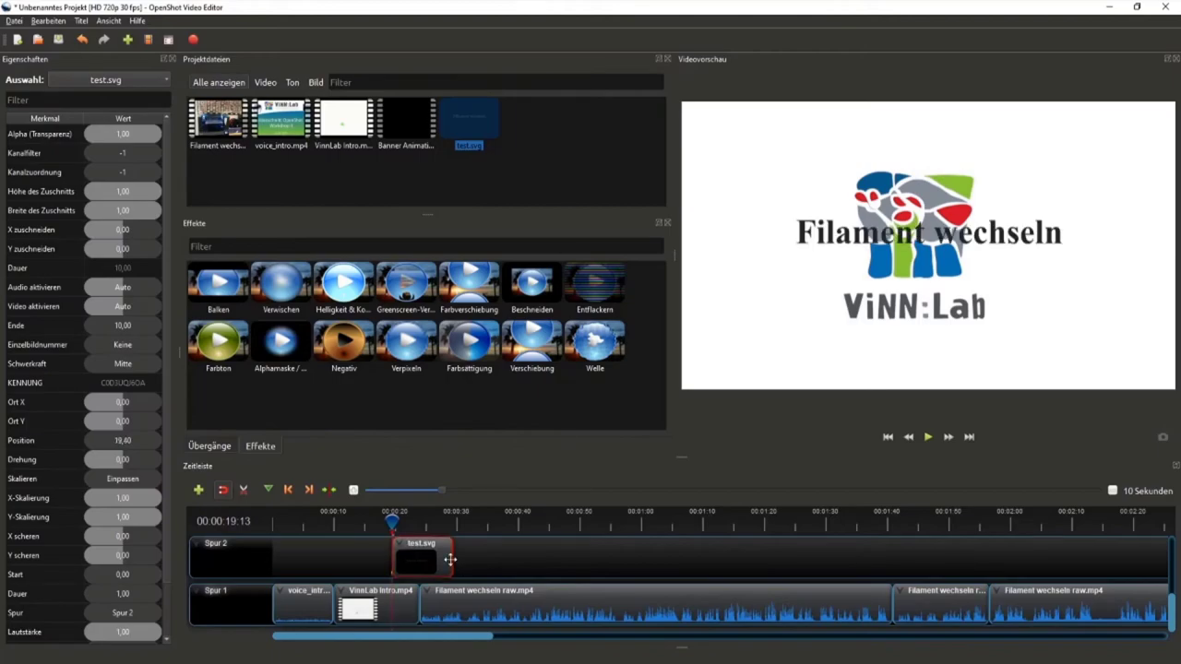
Trim the right edge of the test.svg clip until its duration reads 4.40 s.
ctrl+scroll(432, 565, up, 1)
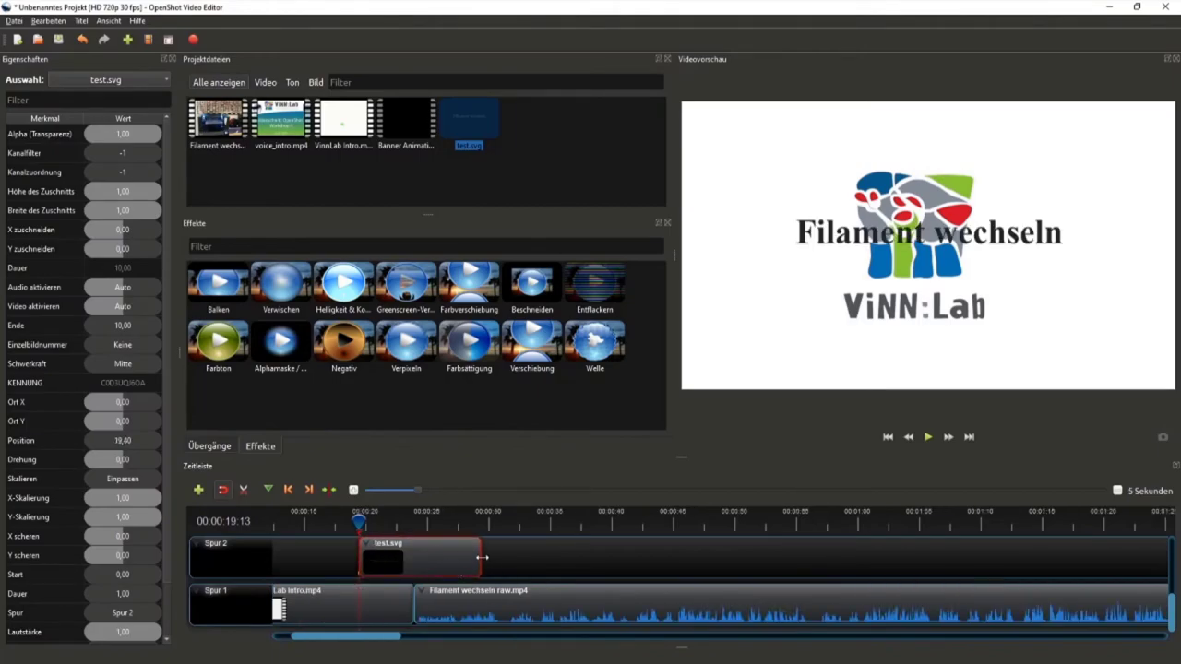
drag(481, 557, 417, 557)
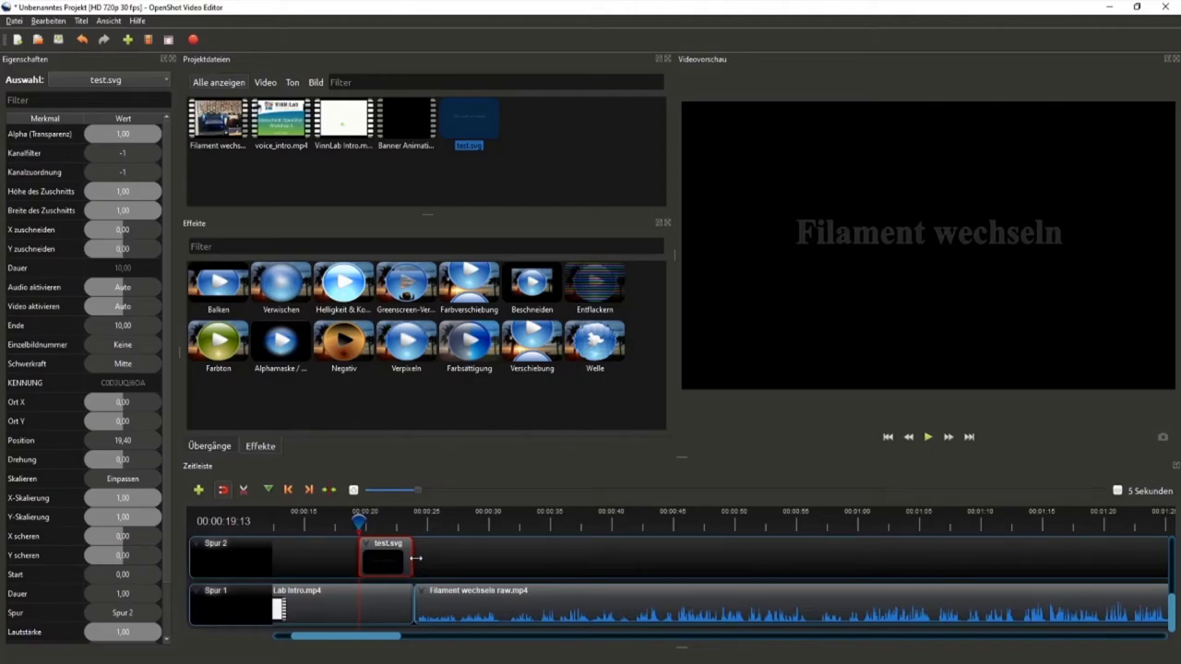
drag(416, 557, 414, 558)
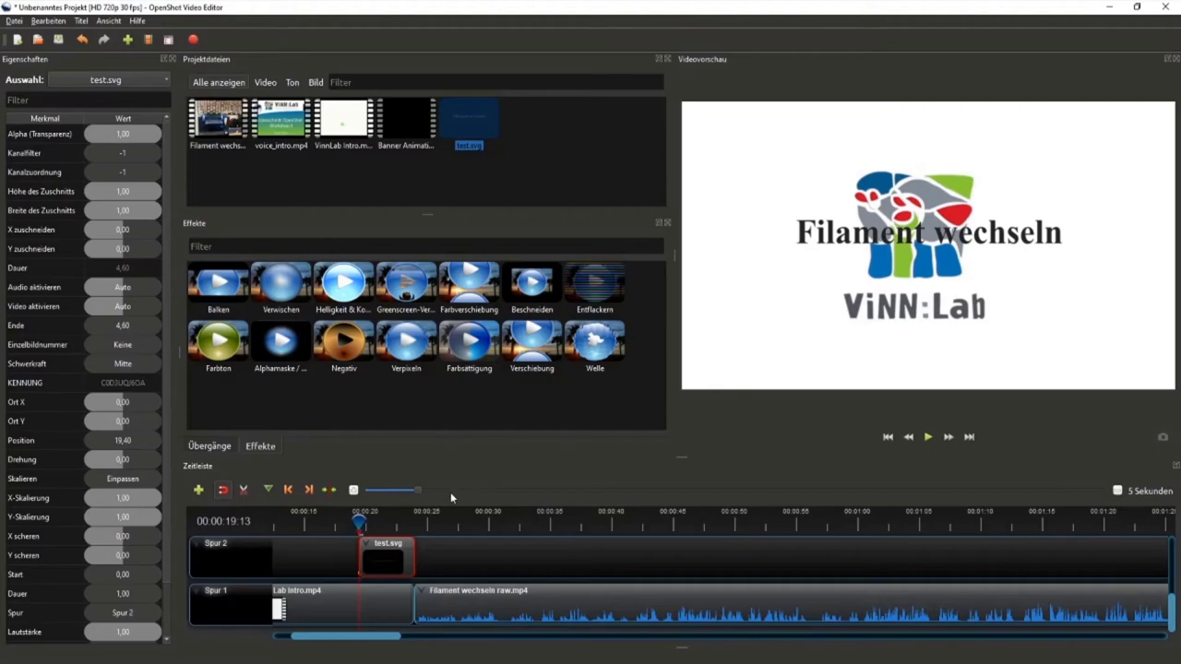
drag(415, 558, 411, 558)
Reset the title's Ort X position to 0 in Eigenschaften.
click(122, 404)
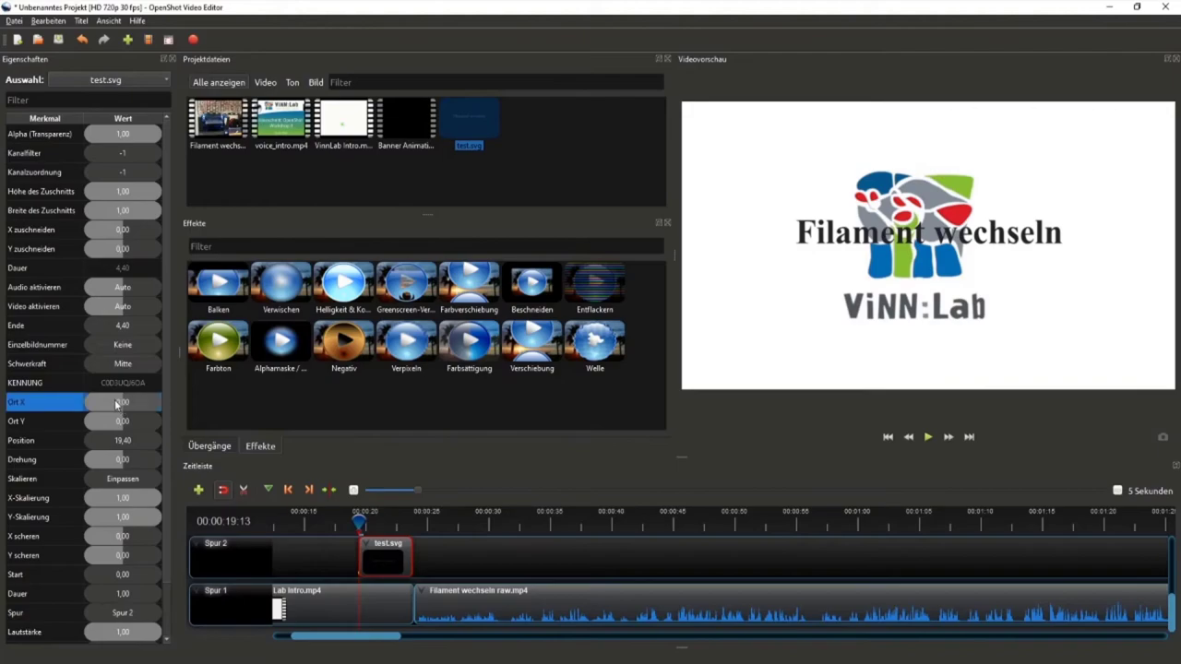
drag(117, 404, 124, 408)
click(123, 407)
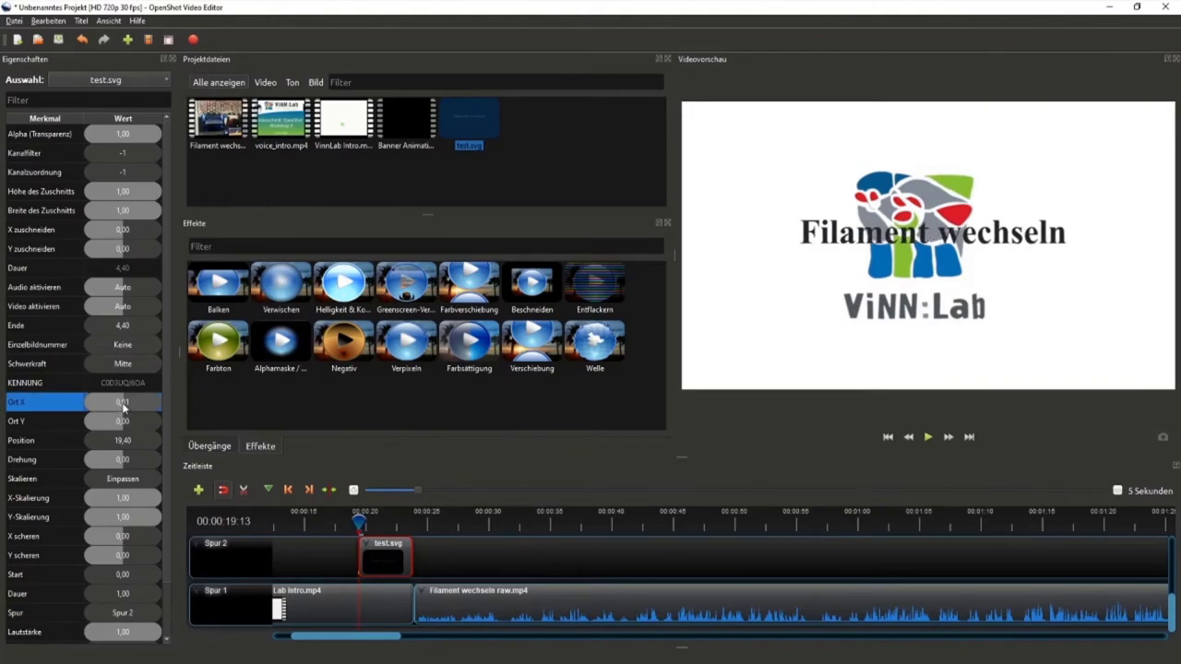
double_click(125, 410)
text(0)
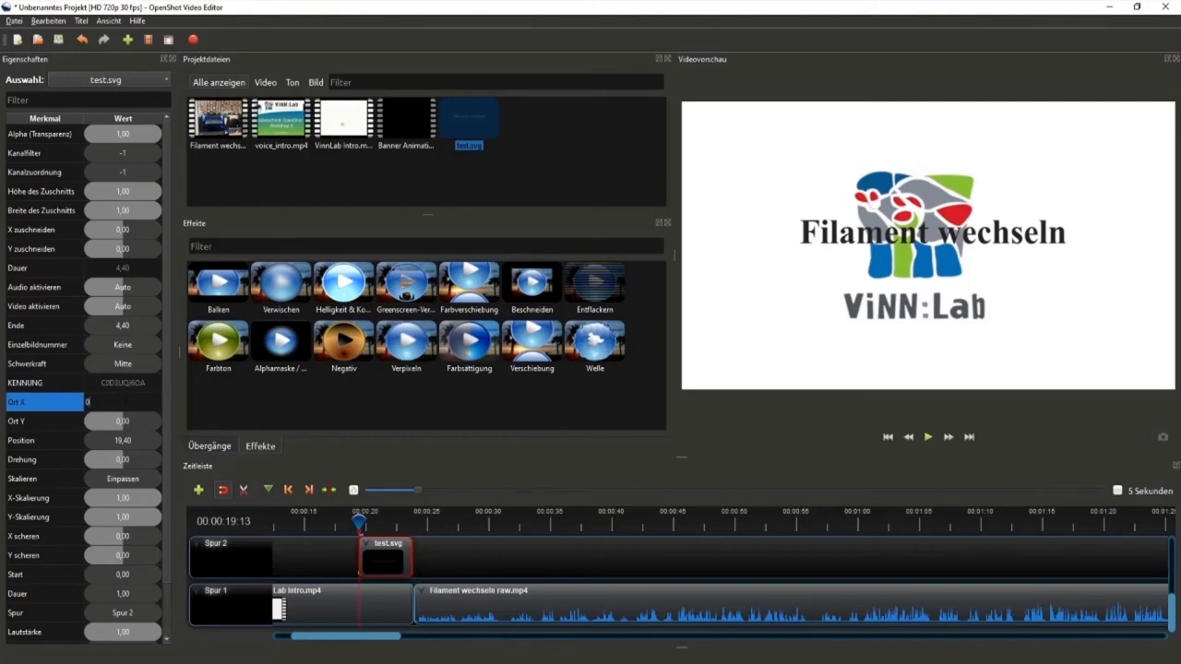
key(Return)
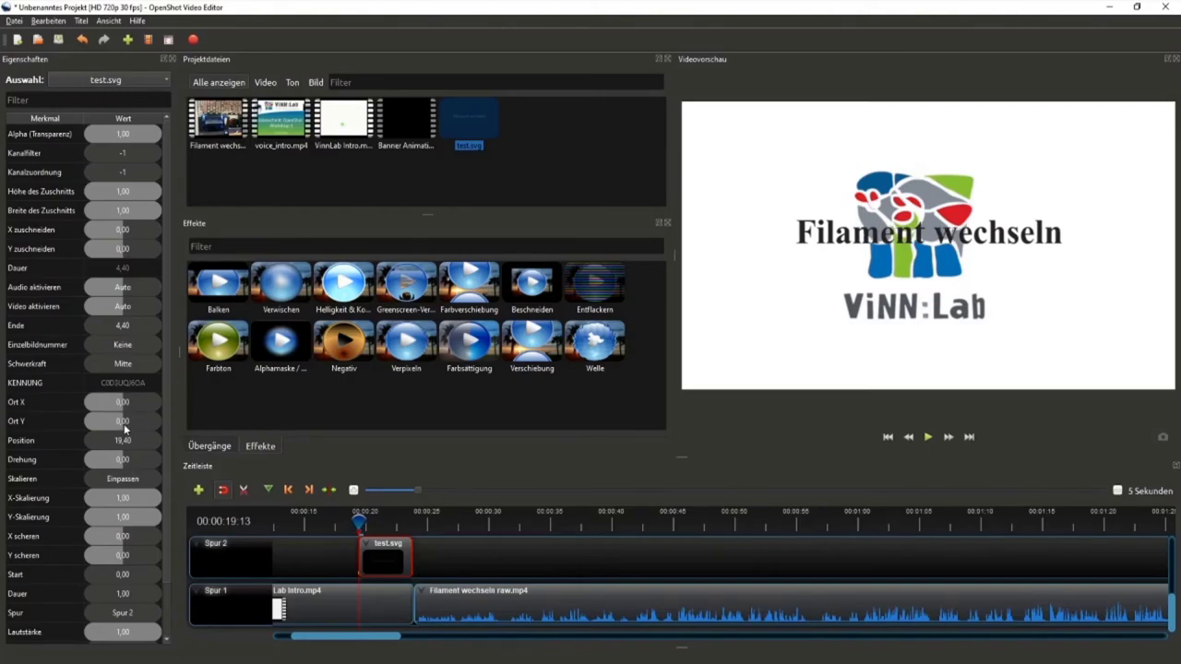
Lower the title to Ort Y 0.37, set Ort X to -0.02, and scrub to check.
click(125, 426)
drag(129, 426, 138, 429)
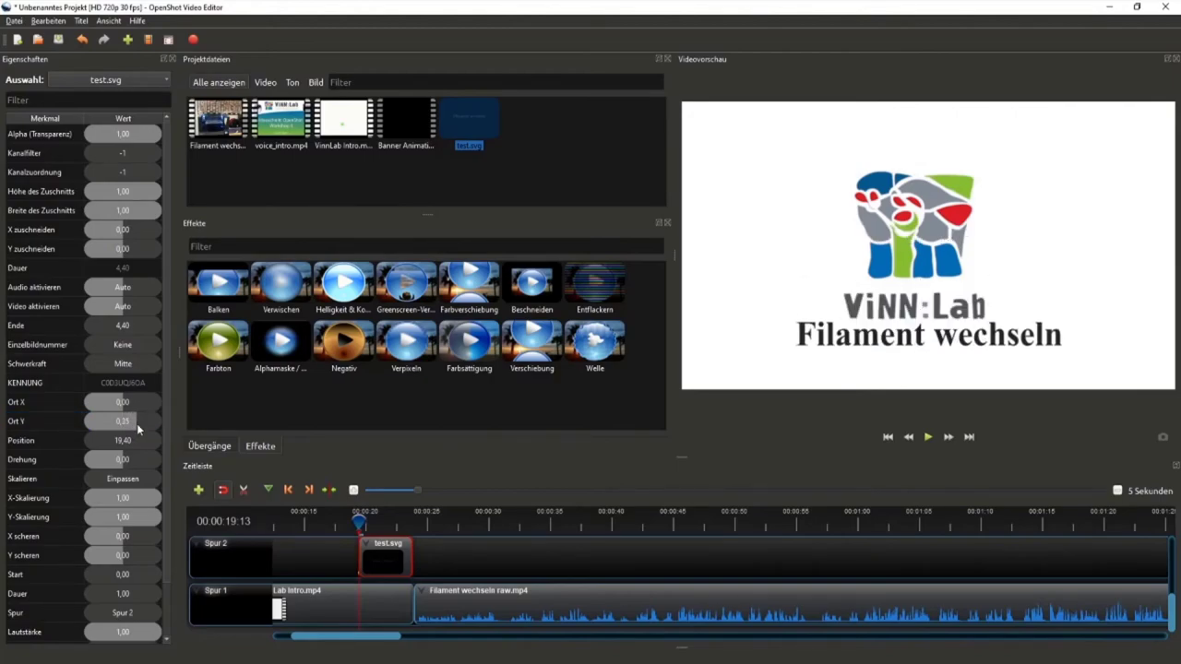
drag(137, 429, 138, 429)
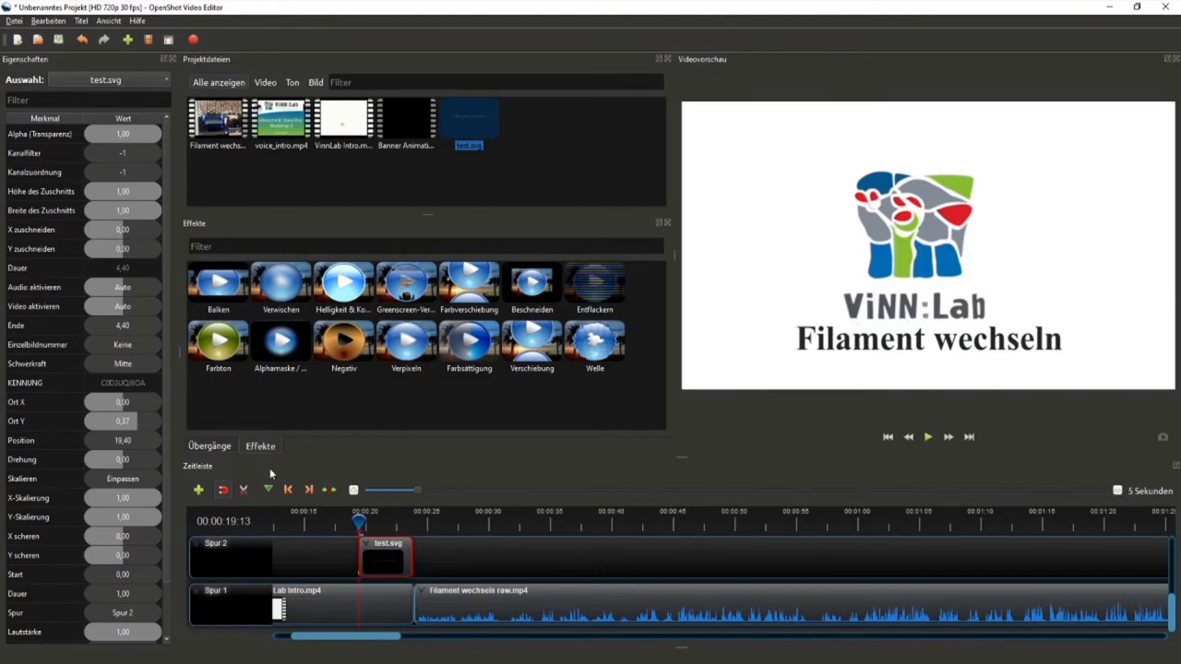
click(124, 404)
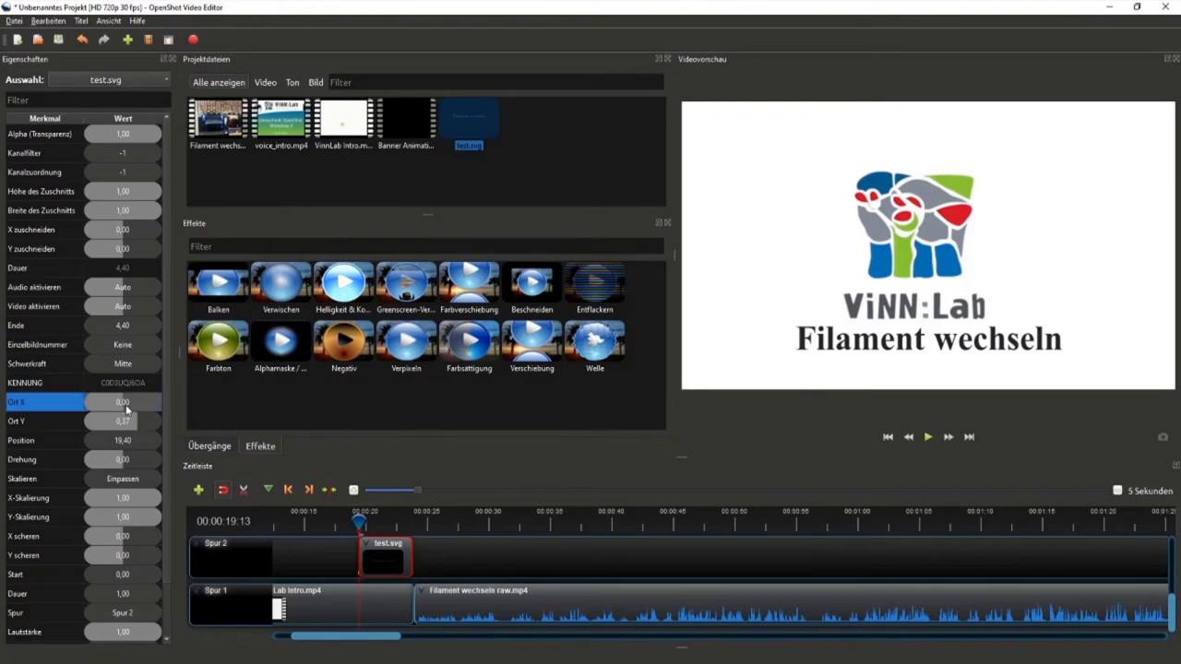
drag(128, 404, 124, 406)
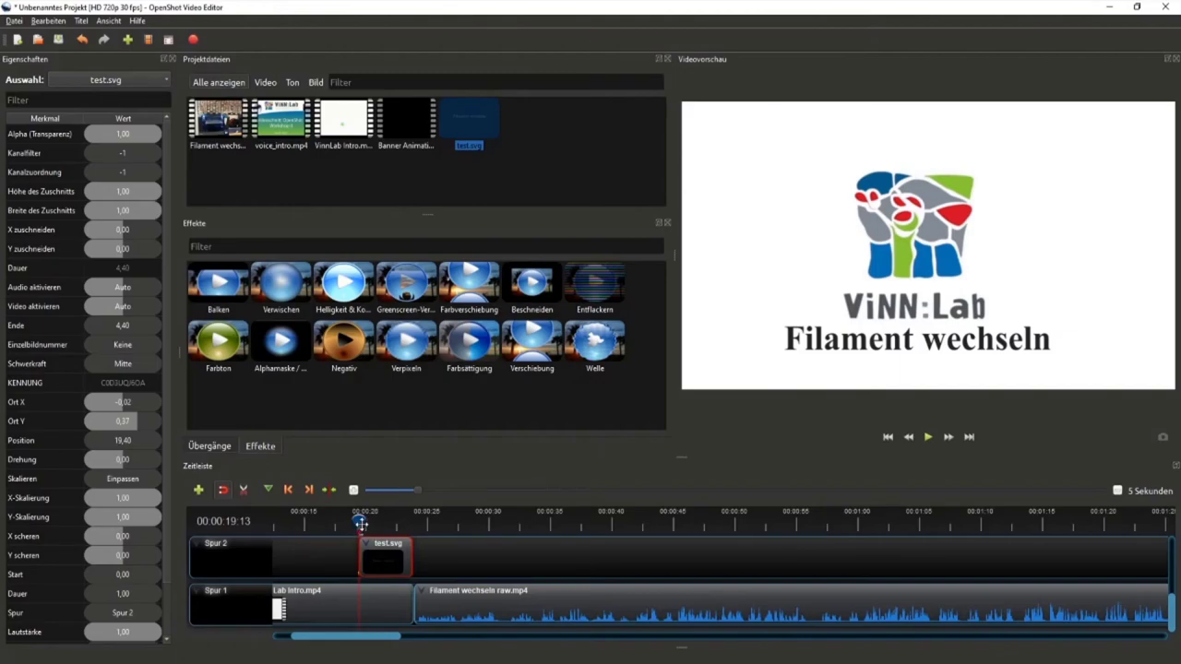
drag(360, 523, 411, 522)
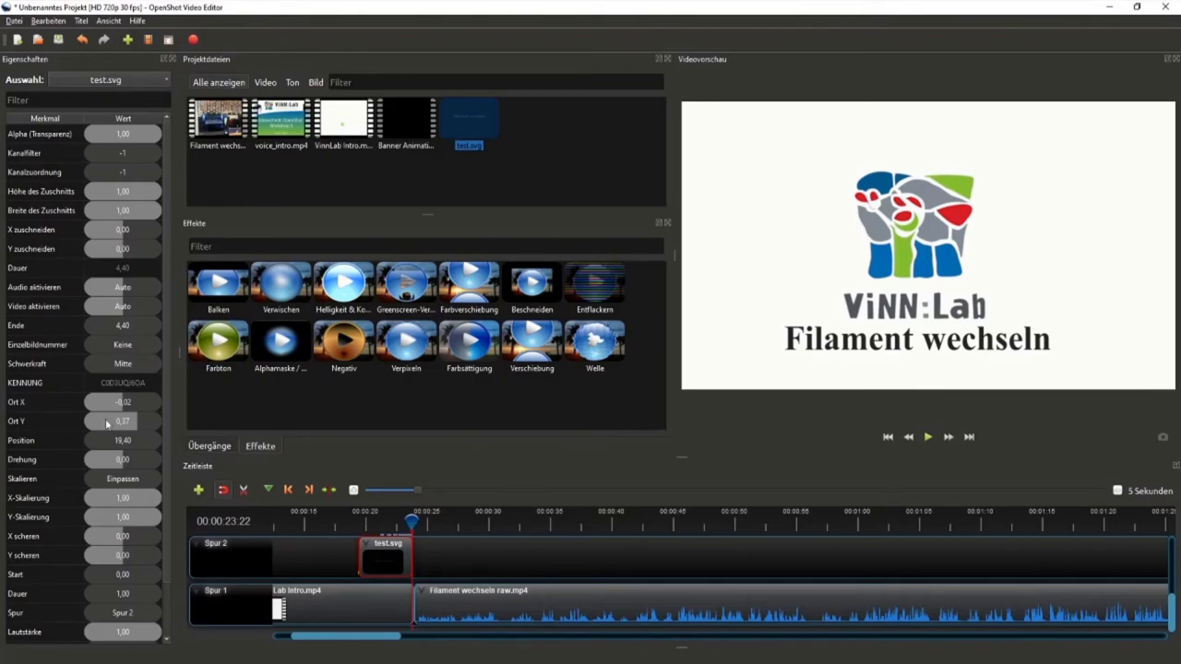
Replay the intro to review the title overlay.
mouse_move(411, 522)
mouse_down()
mouse_move(355, 524)
mouse_move(404, 532)
mouse_move(382, 532)
mouse_move(412, 522)
mouse_move(346, 522)
mouse_up()
click(927, 437)
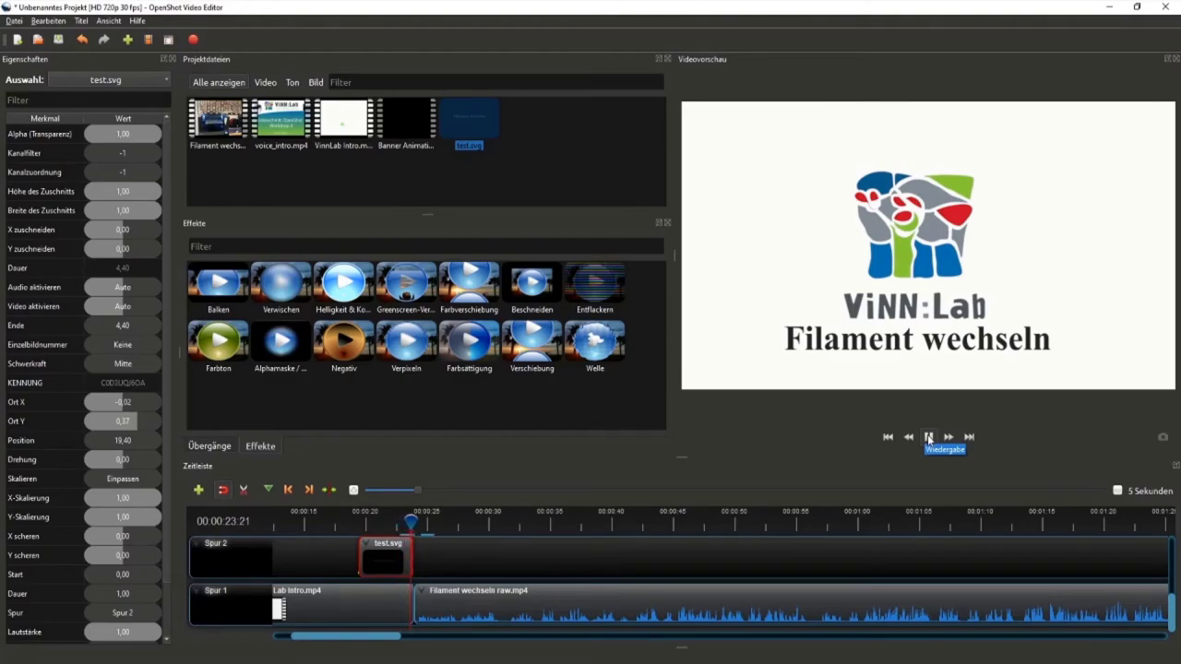
click(928, 437)
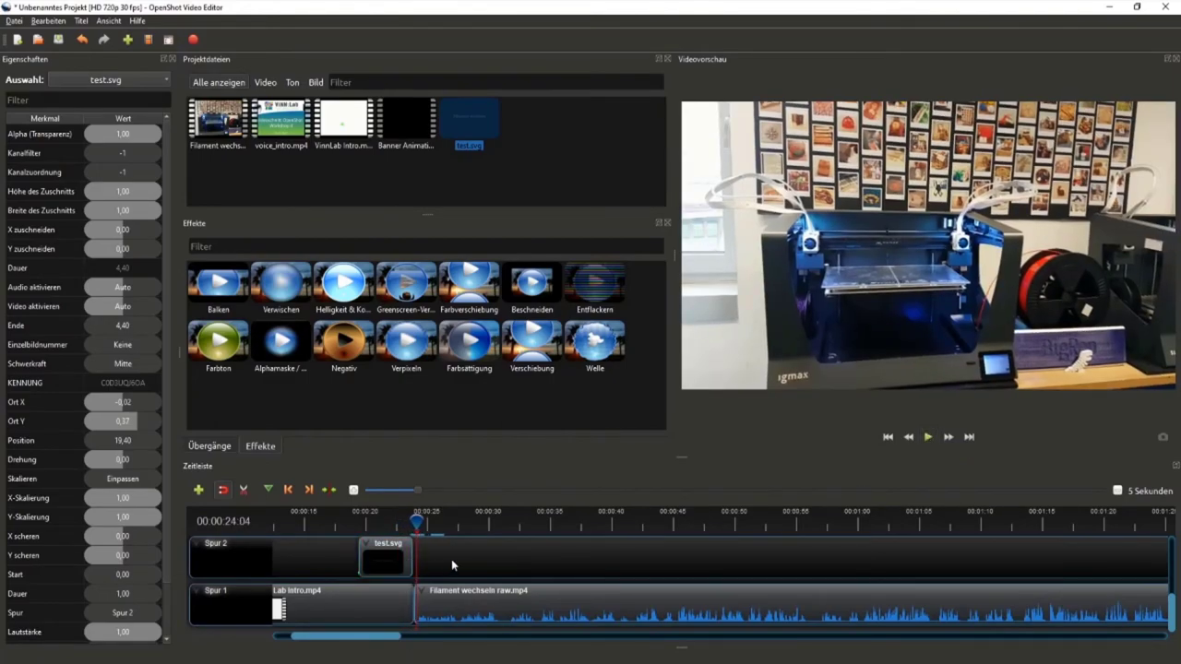
Trim the title clip's end slightly and return the playhead to about 19 seconds.
click(414, 560)
scroll(378, 566, up, 2)
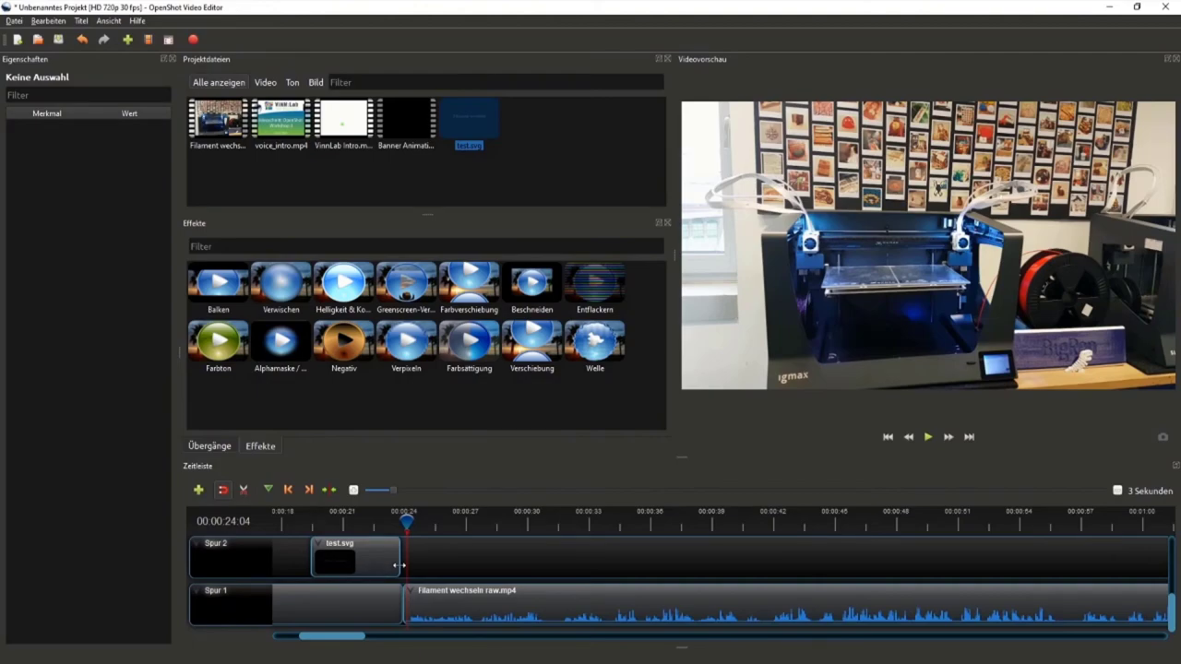
drag(400, 565, 395, 563)
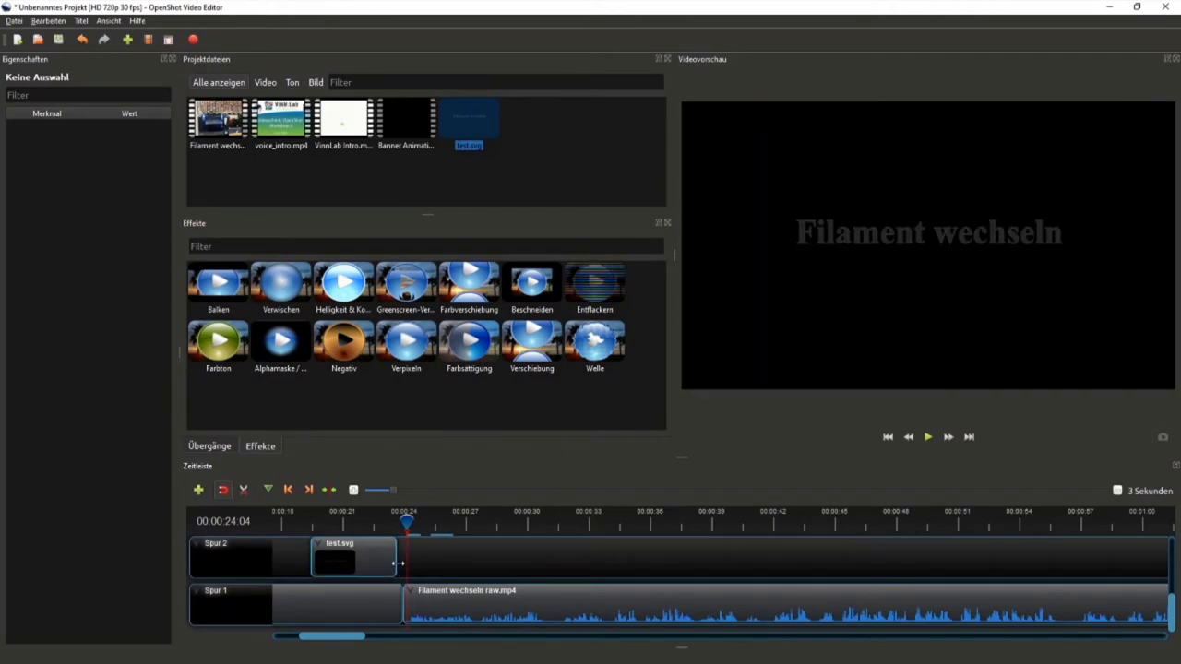
mouse_move(407, 522)
mouse_down()
mouse_move(387, 524)
mouse_move(402, 527)
mouse_up()
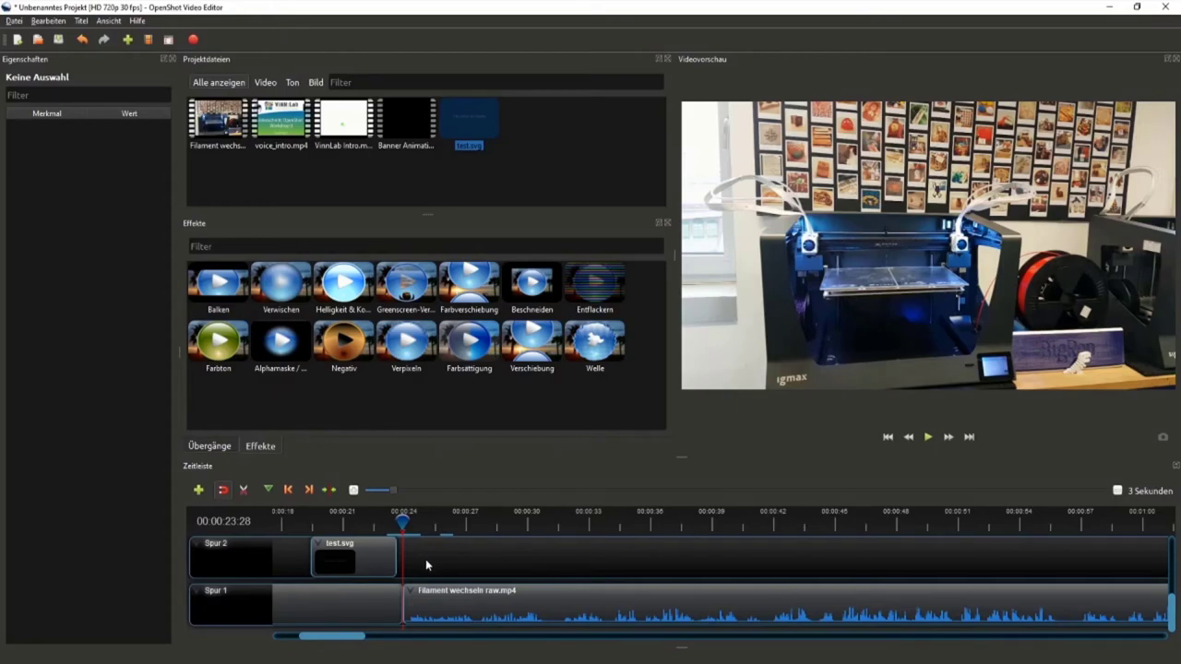
ctrl+scroll(425, 559, down, 2)
drag(411, 523, 389, 523)
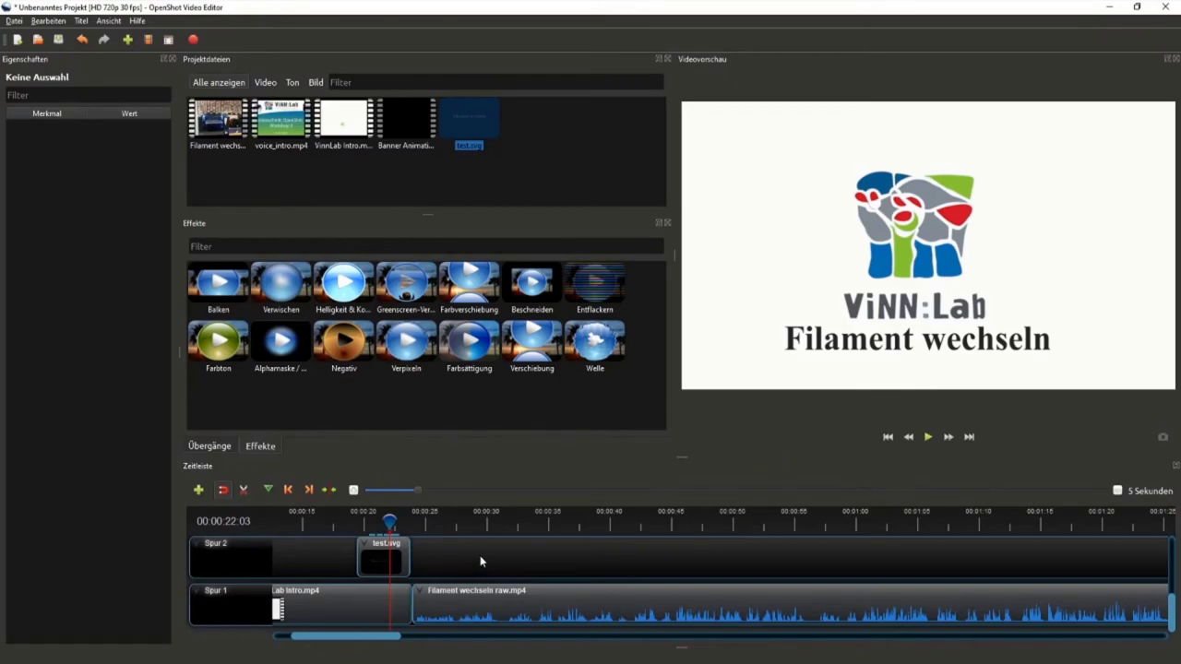
scroll(480, 555, down, 1)
drag(409, 522, 391, 522)
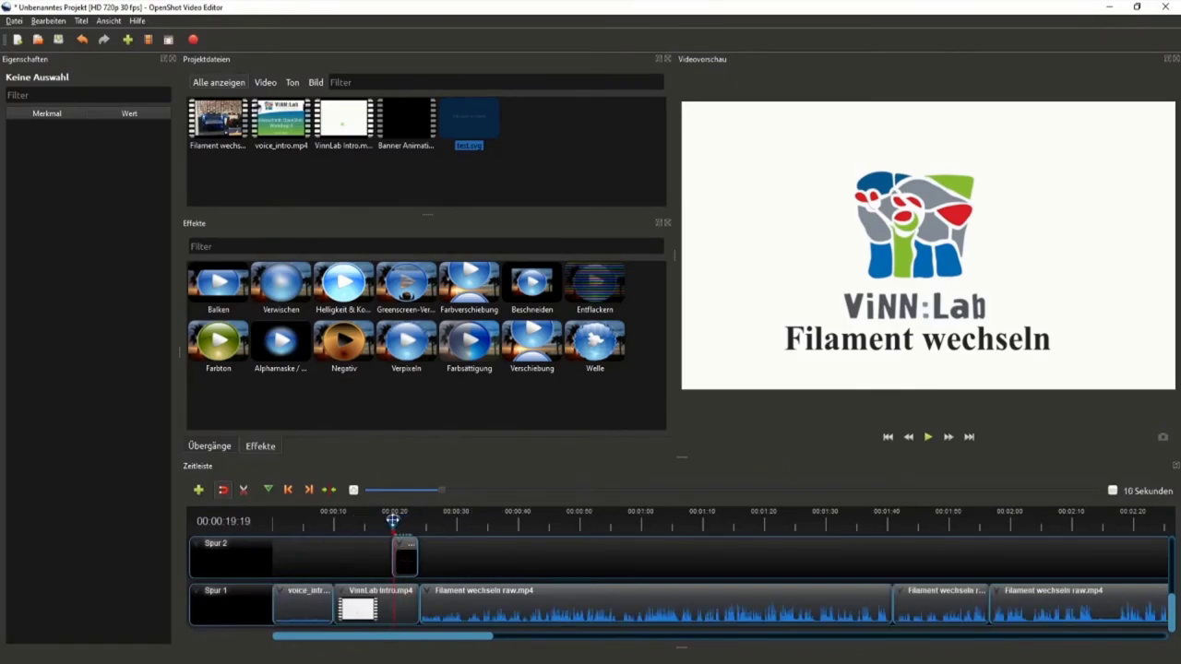
Switch the project profile from HD 720p 30 fps to HD 1080p 30 fps (1920x1080).
click(14, 21)
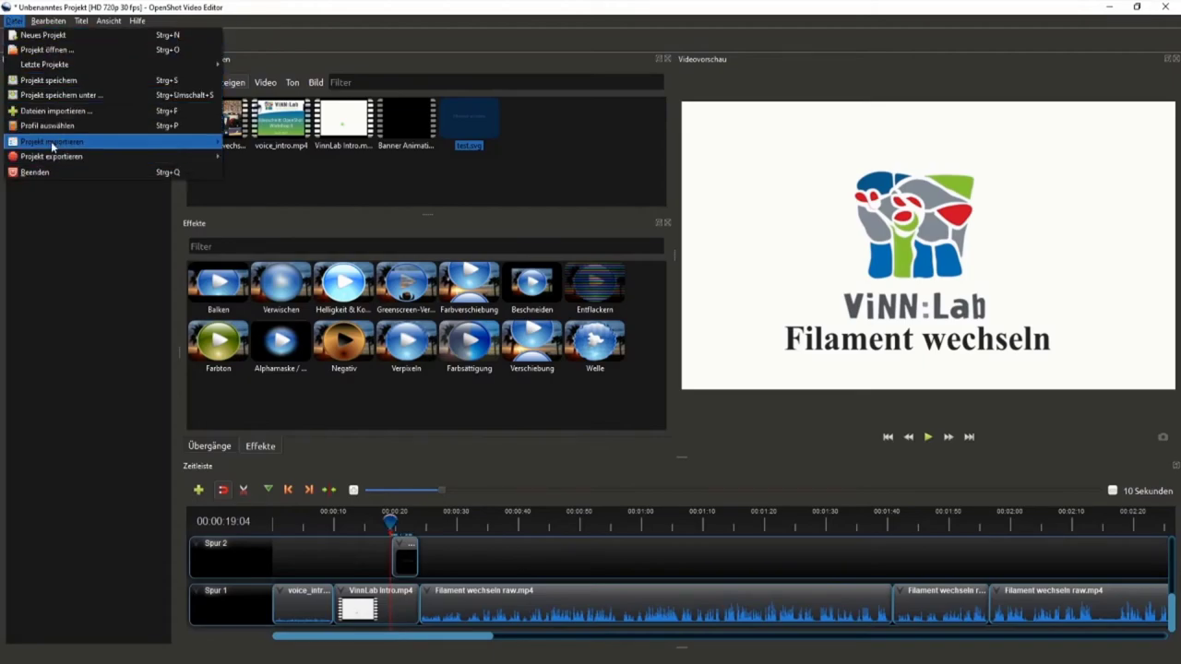
click(55, 126)
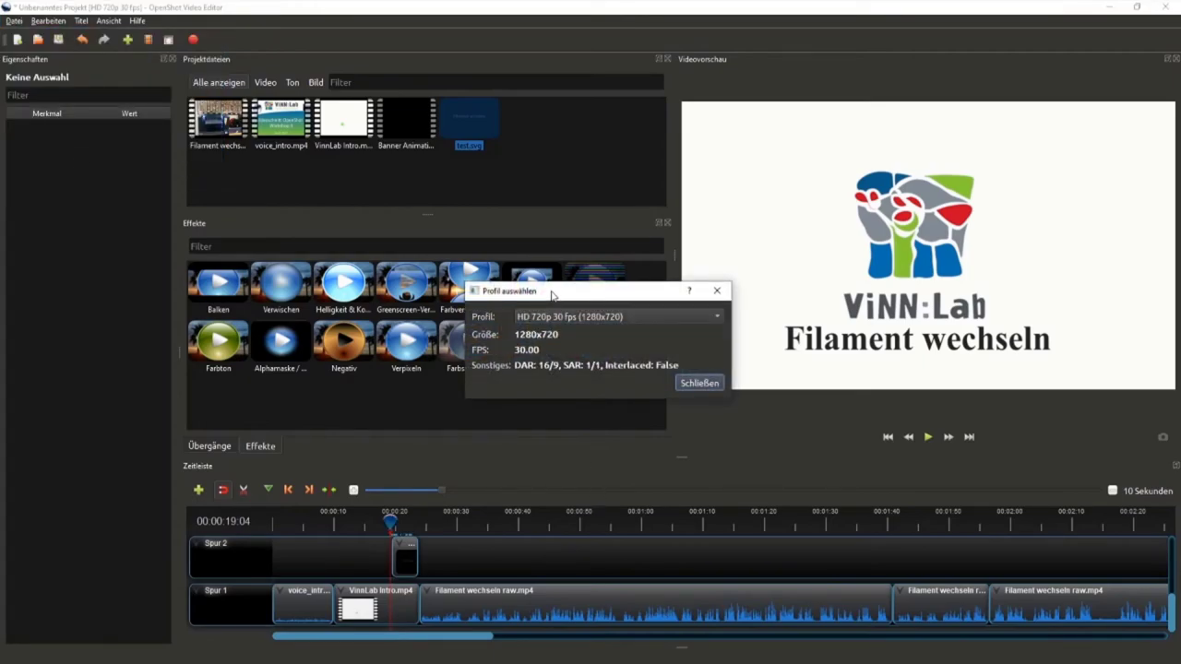
drag(553, 293, 542, 339)
click(573, 365)
click(558, 398)
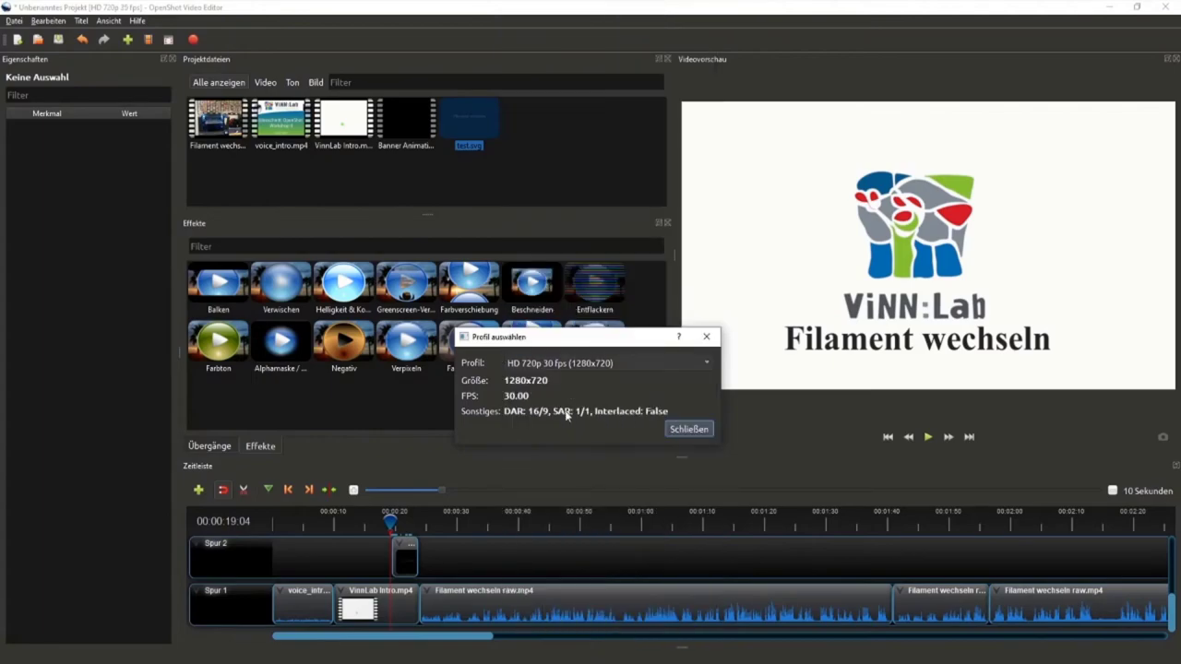
click(582, 365)
click(596, 445)
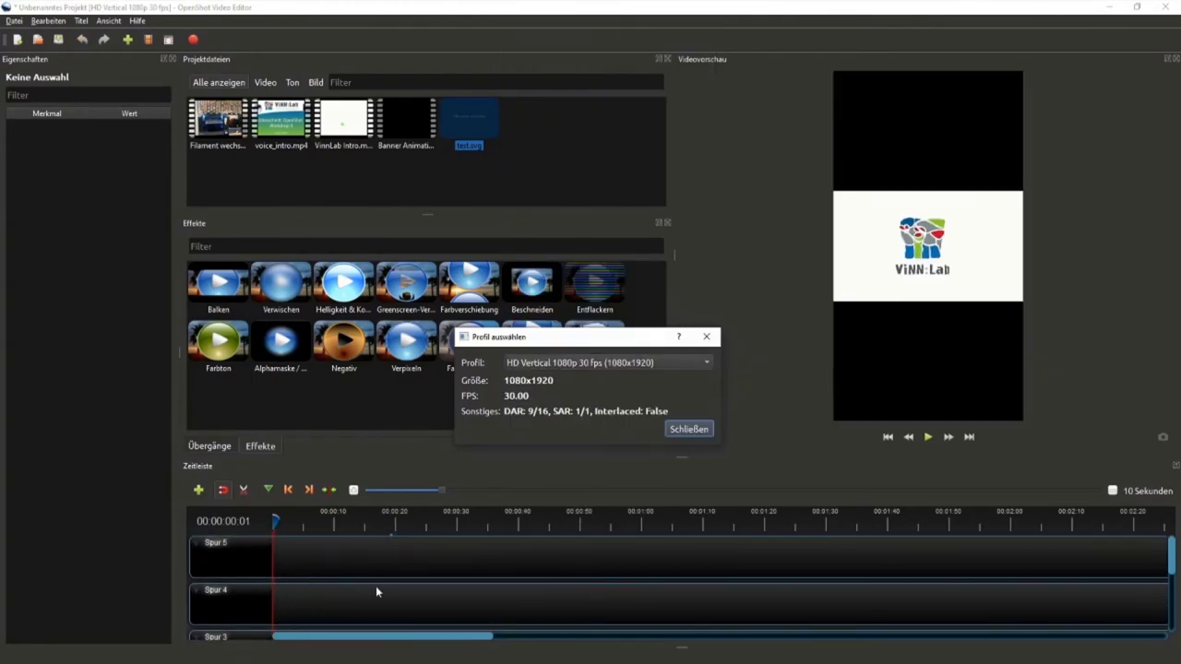
click(587, 364)
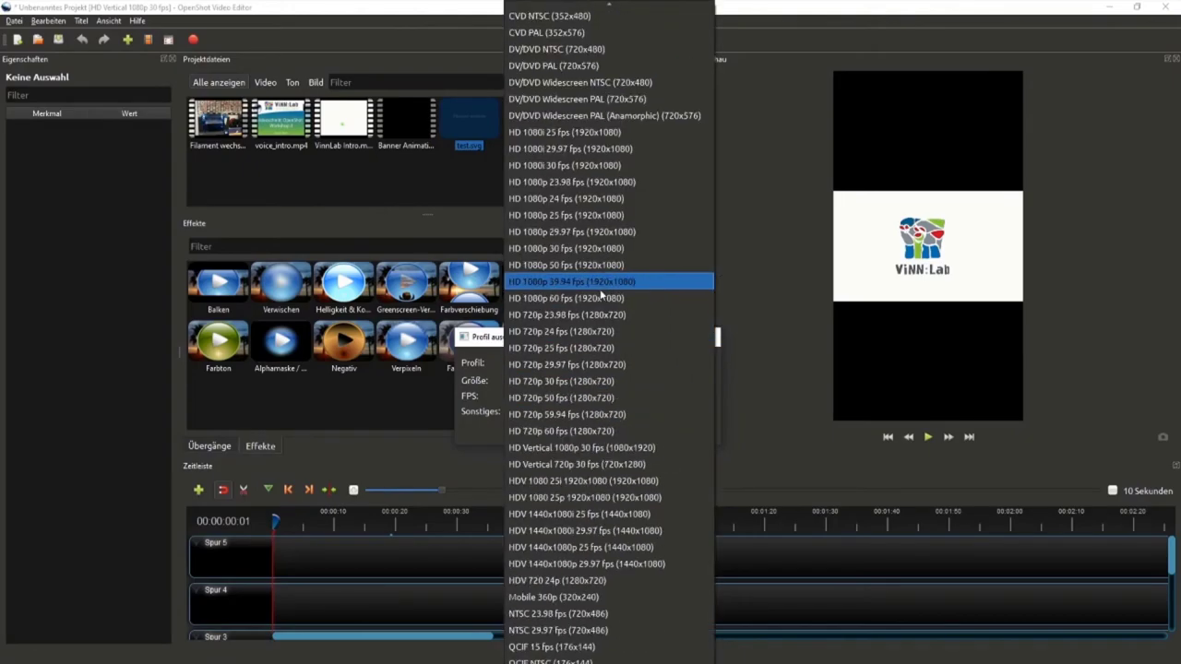
scroll(595, 304, up, 2)
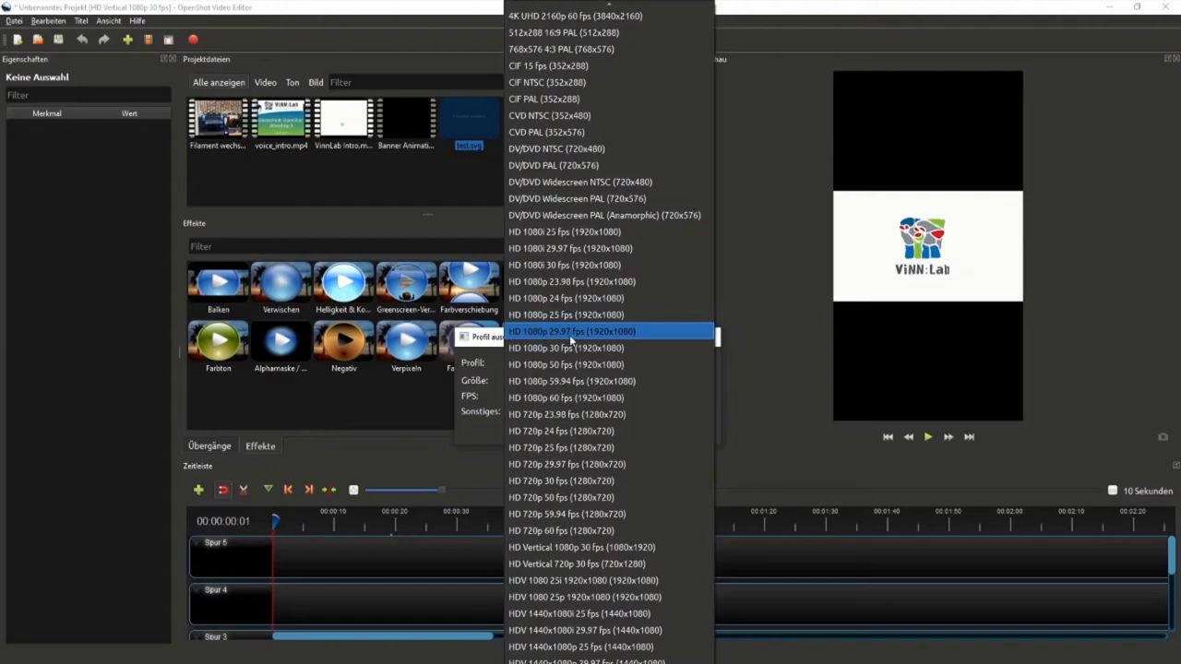
click(573, 355)
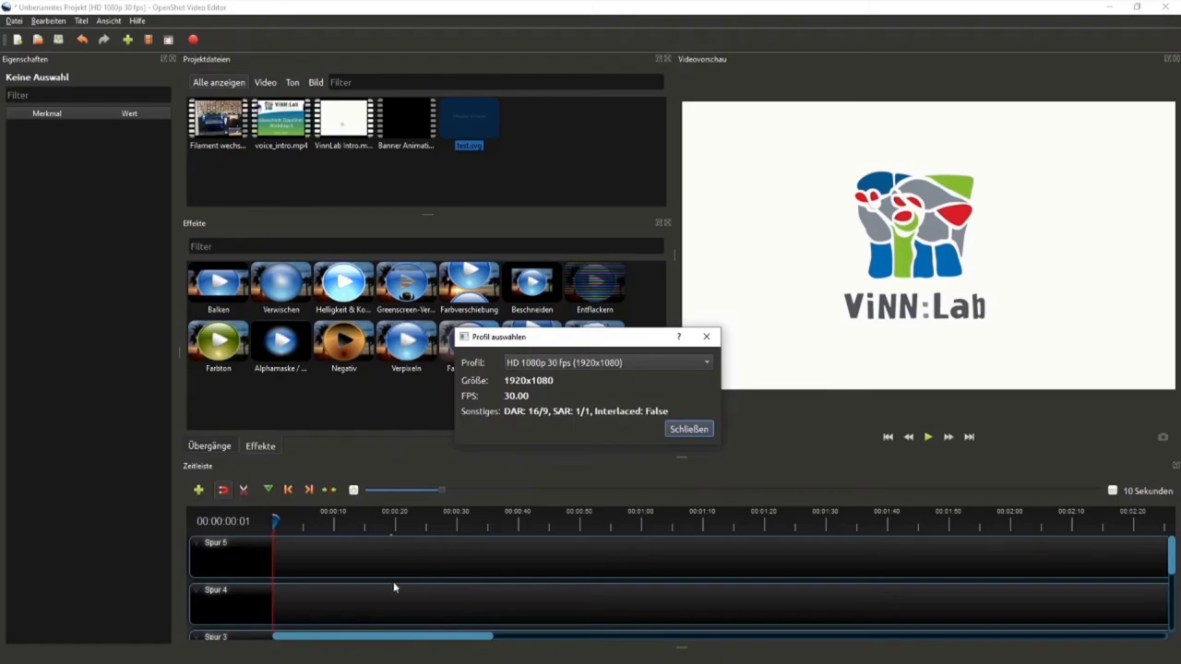
Close the profile settings and shift the second filament clip left to close the gap near 1:38.
click(710, 428)
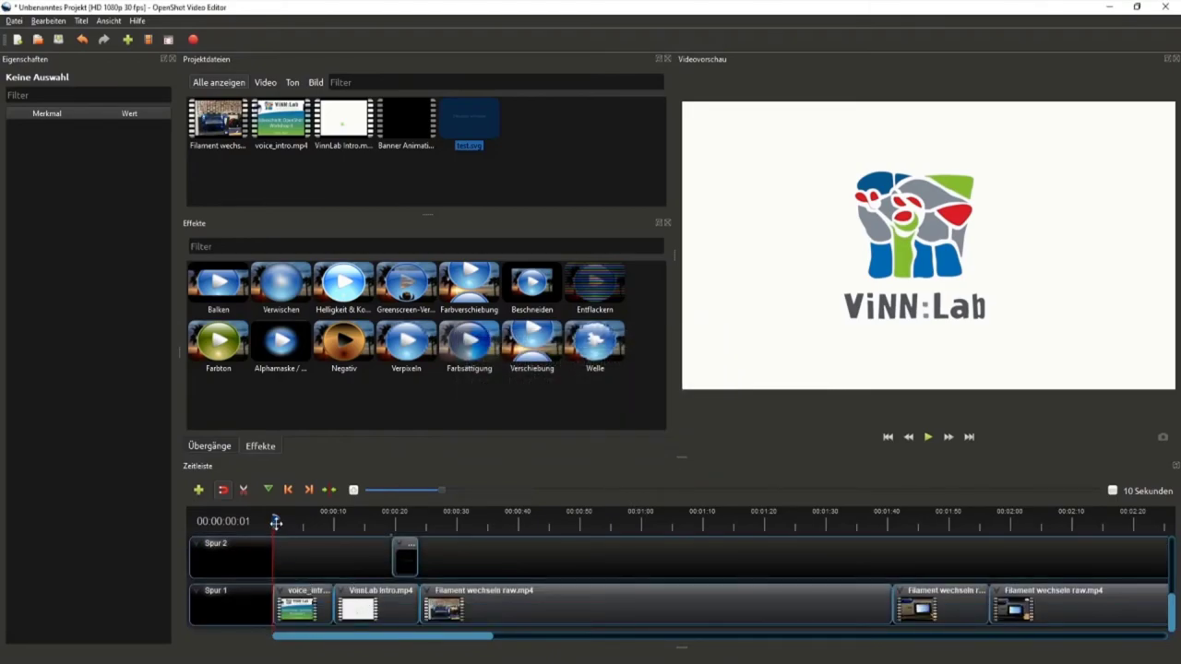
drag(275, 522, 423, 525)
scroll(459, 564, down, 1)
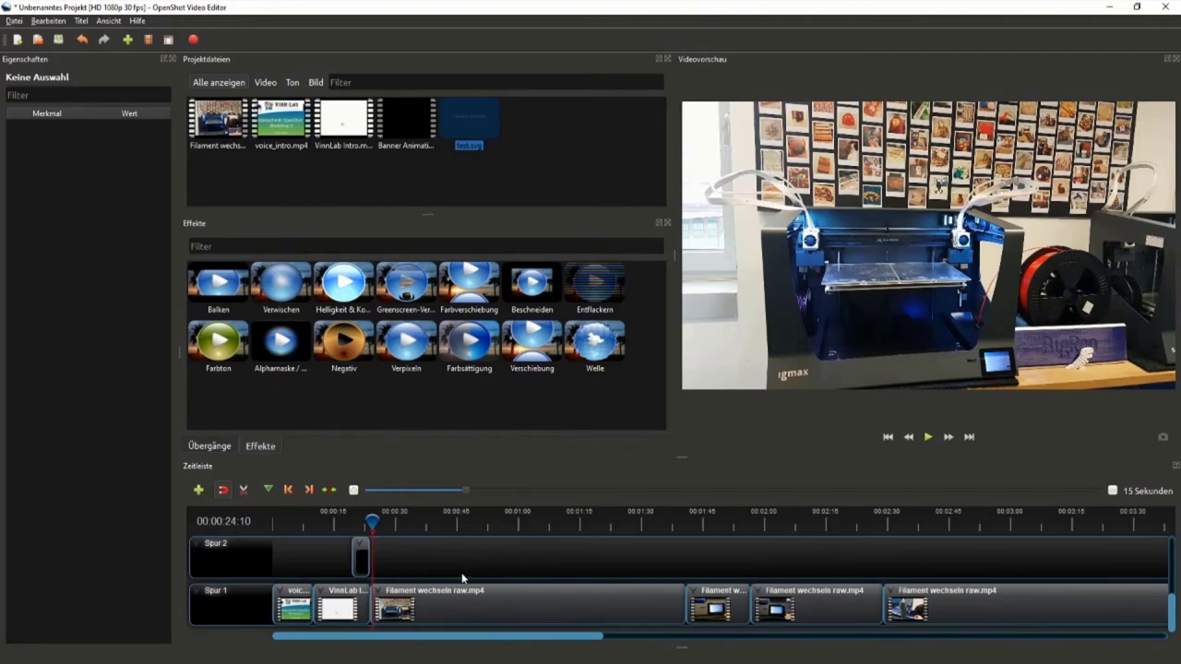
mouse_move(372, 523)
mouse_down()
mouse_move(685, 530)
mouse_move(669, 530)
mouse_up()
click(706, 607)
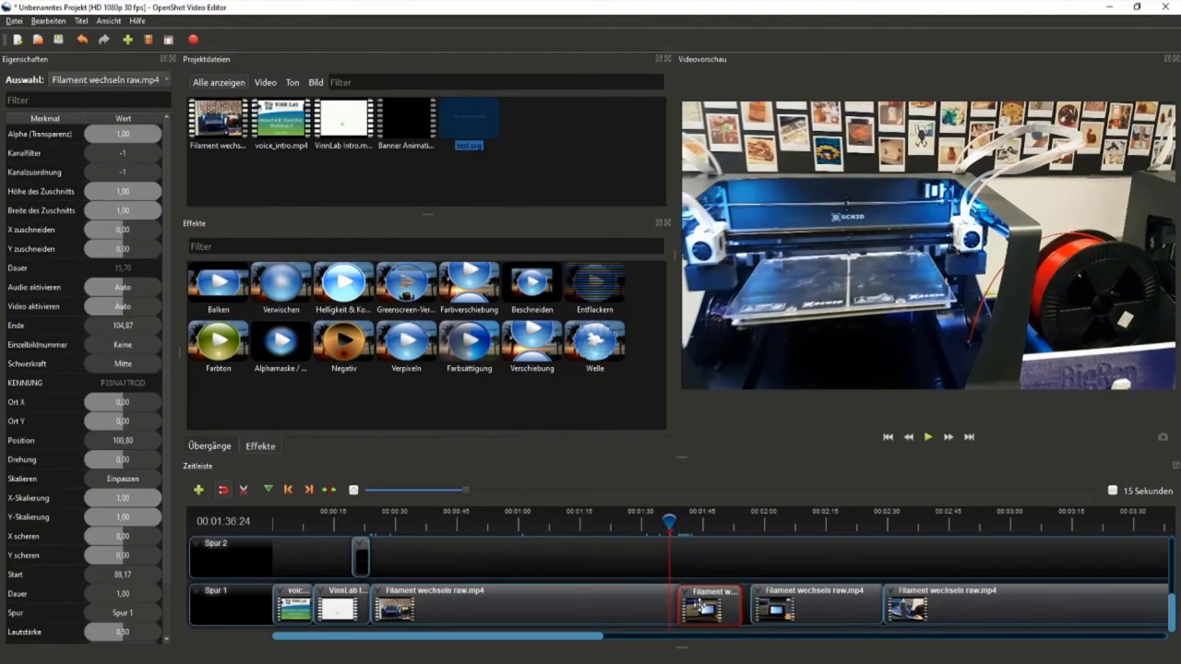
drag(705, 607, 704, 607)
drag(670, 522, 666, 523)
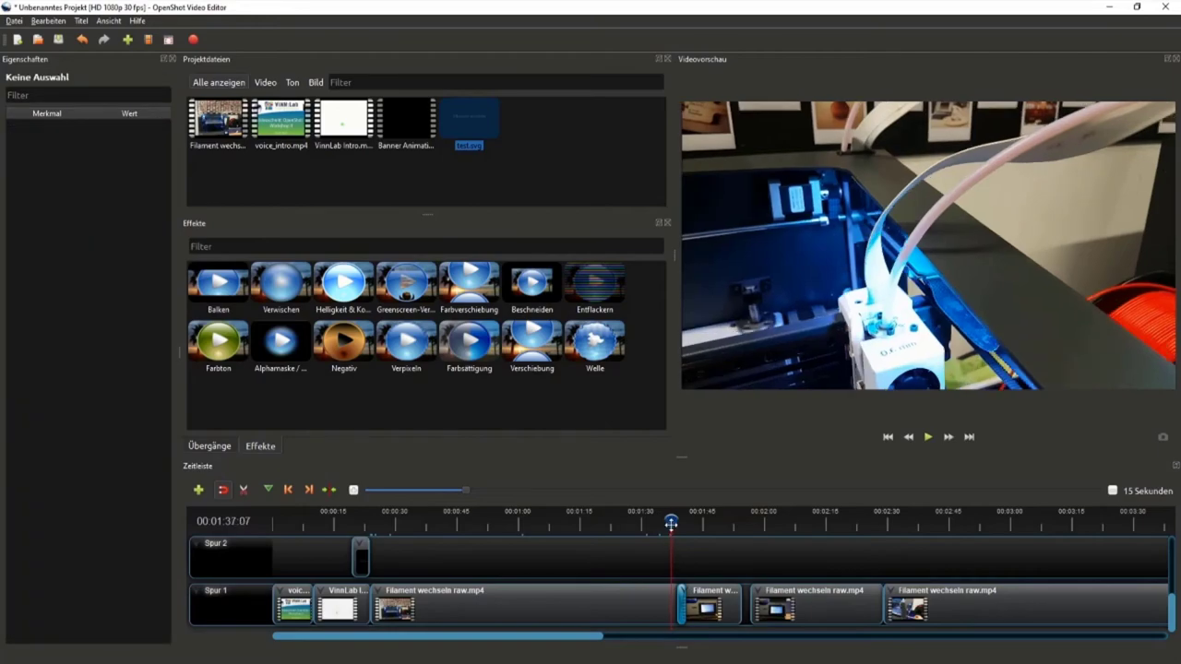
click(928, 443)
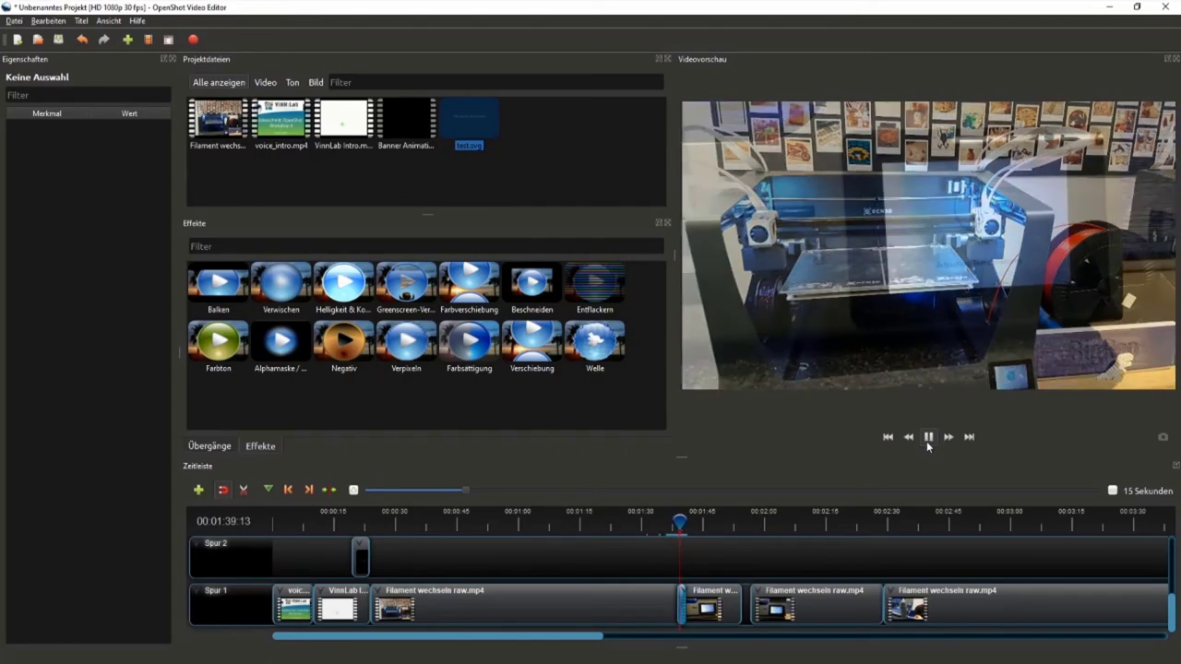
click(928, 441)
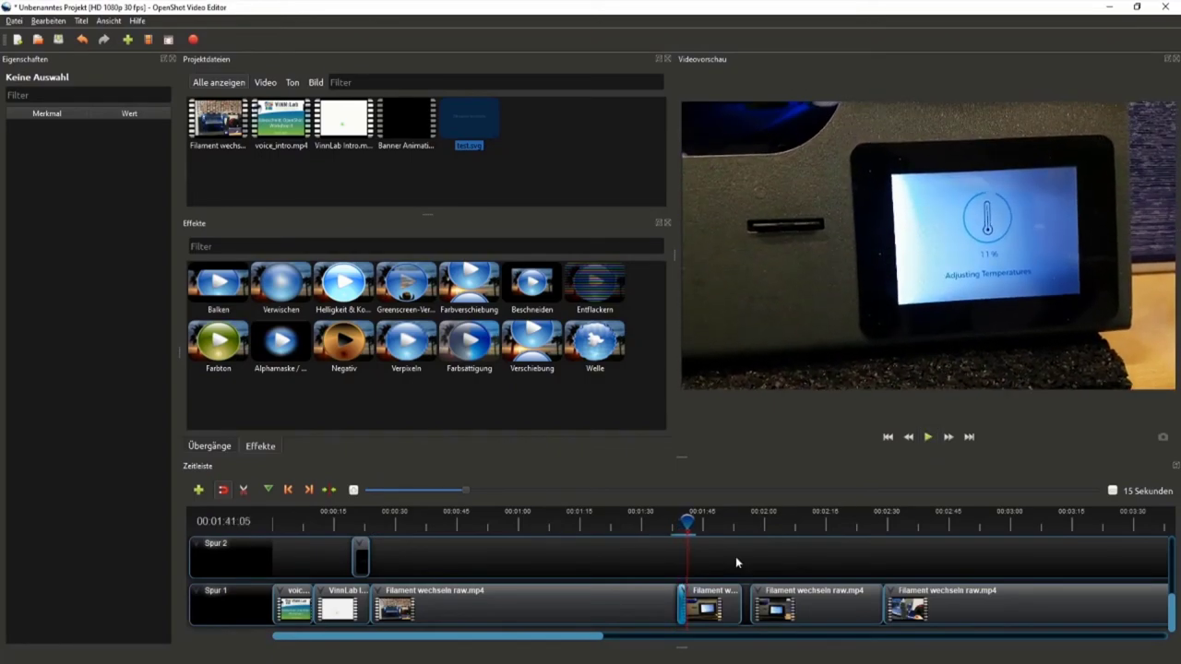
Replay across the cut from about 1:37 to review the join.
drag(688, 523, 653, 523)
scroll(683, 581, up, 1)
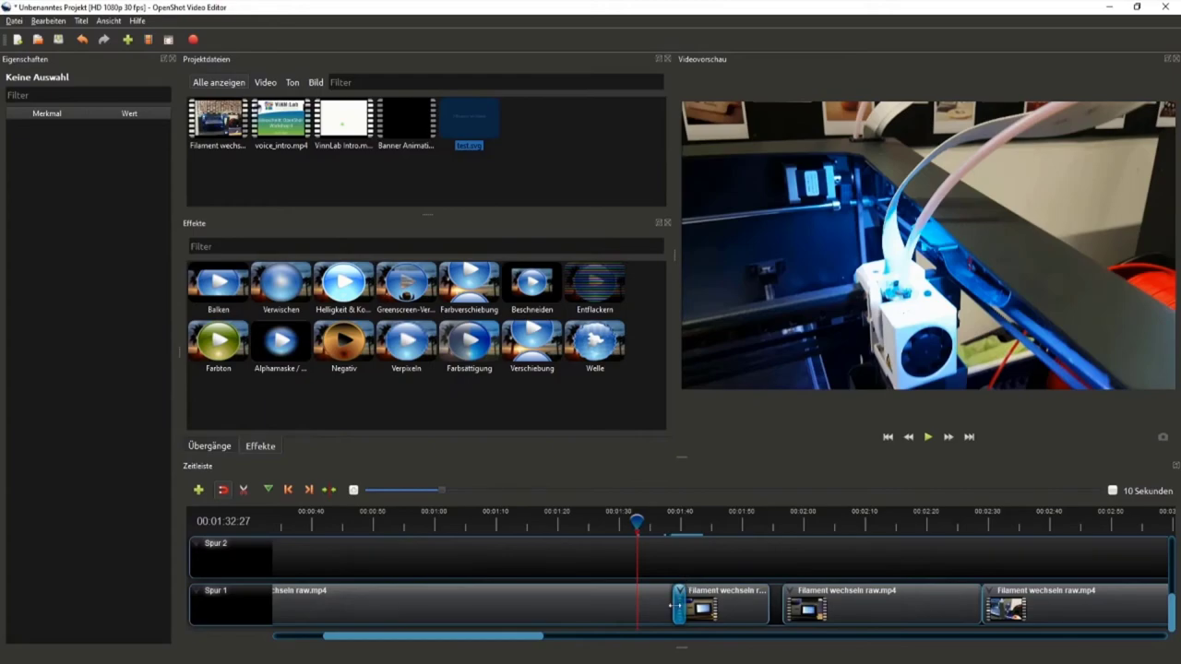
drag(636, 522, 666, 522)
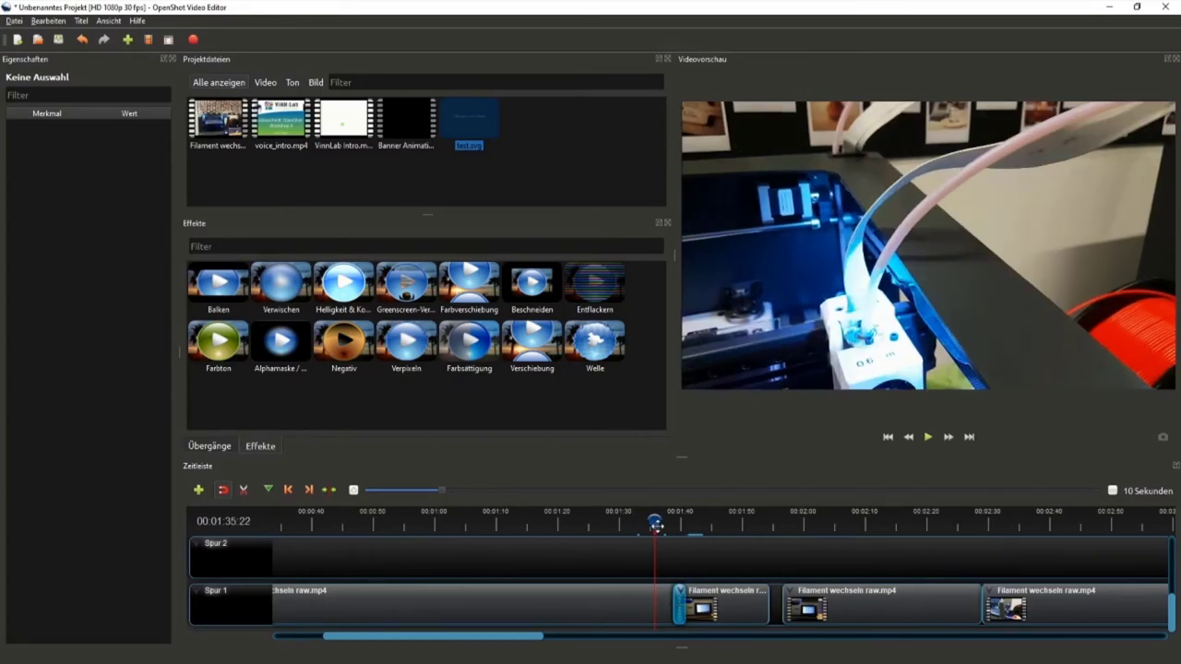
click(929, 437)
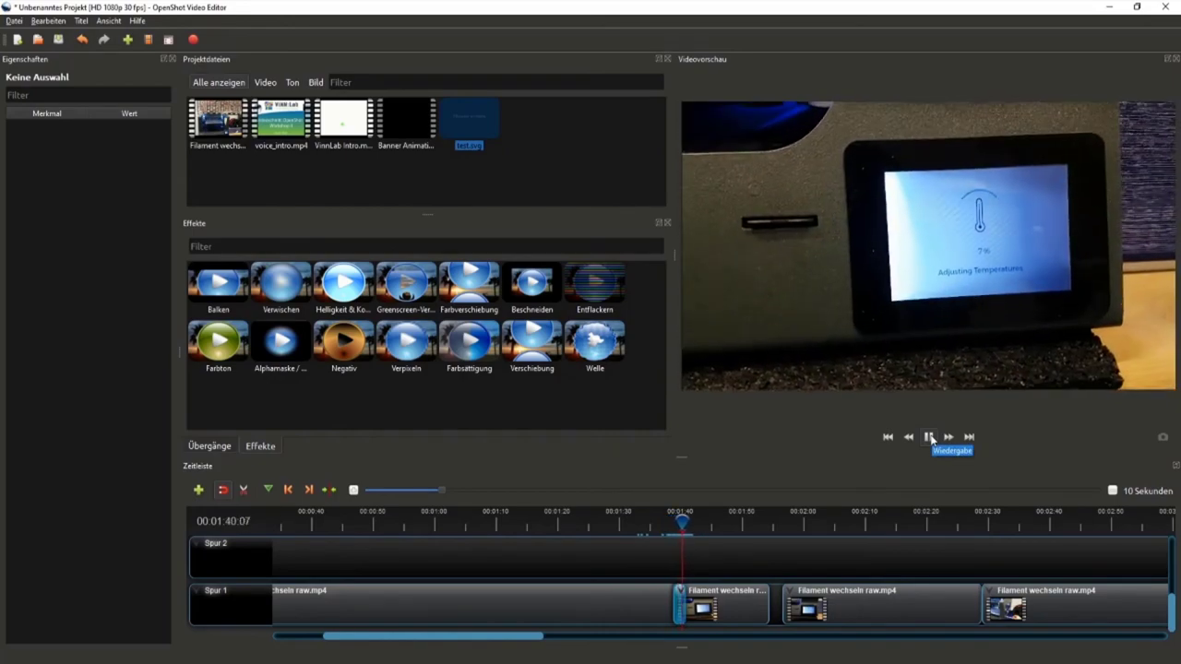
click(929, 437)
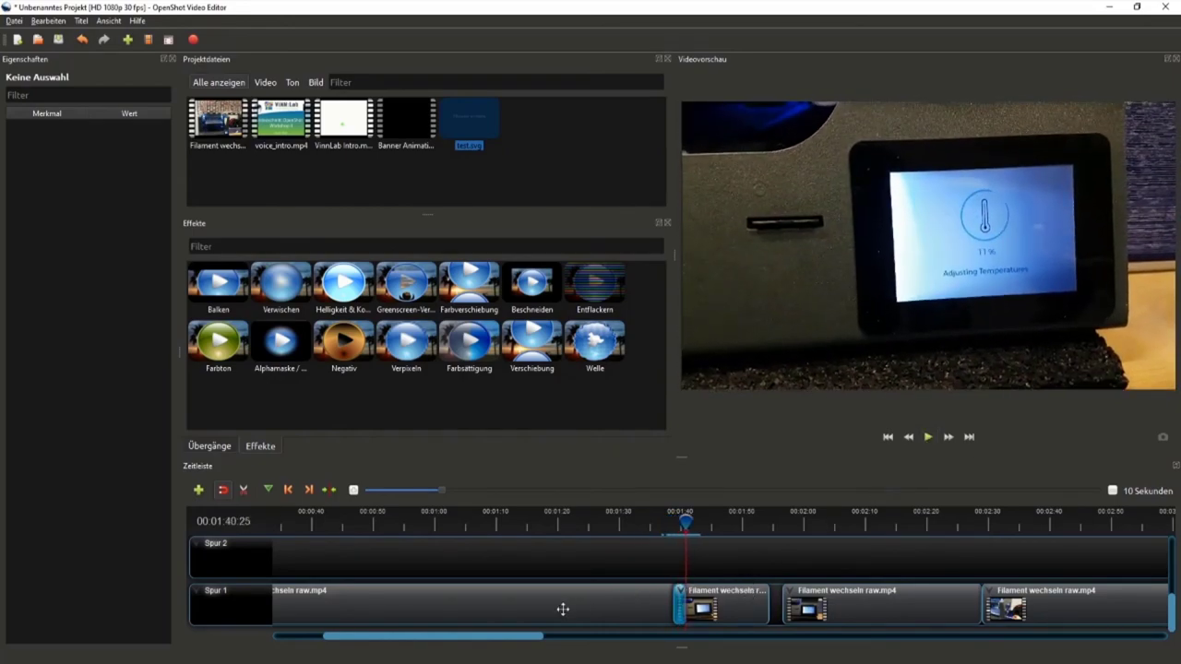
scroll(581, 581, down, 1)
Close the next gap near 1:53, moving that clip's start to 113.20 s.
drag(654, 522, 704, 522)
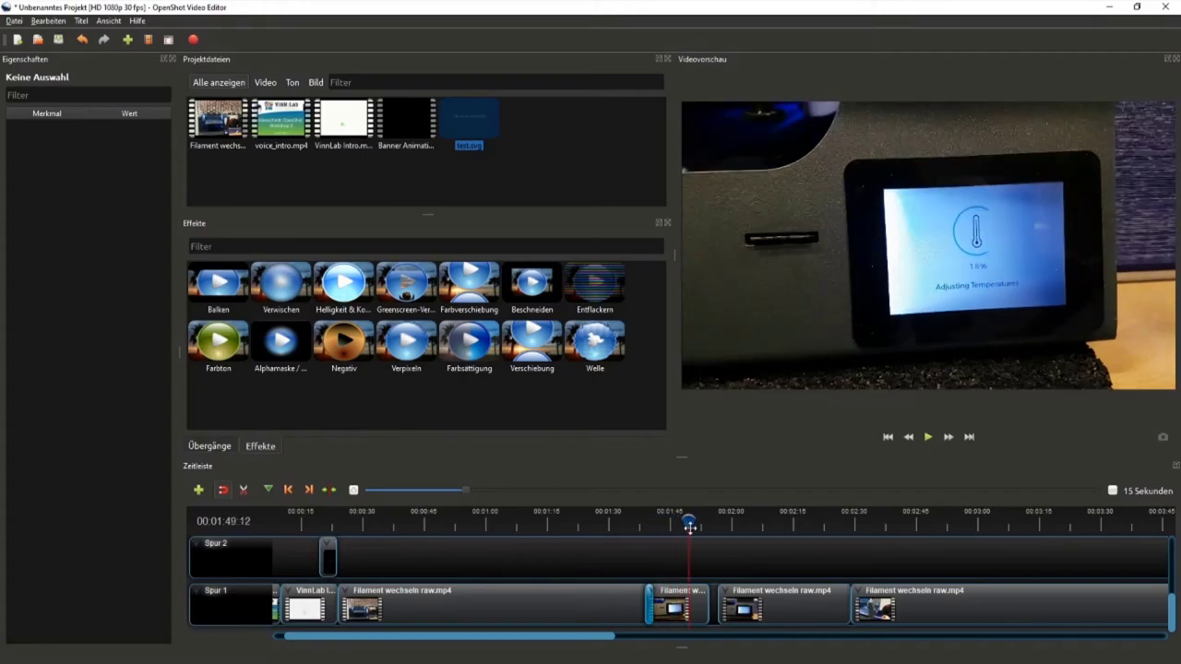
click(727, 600)
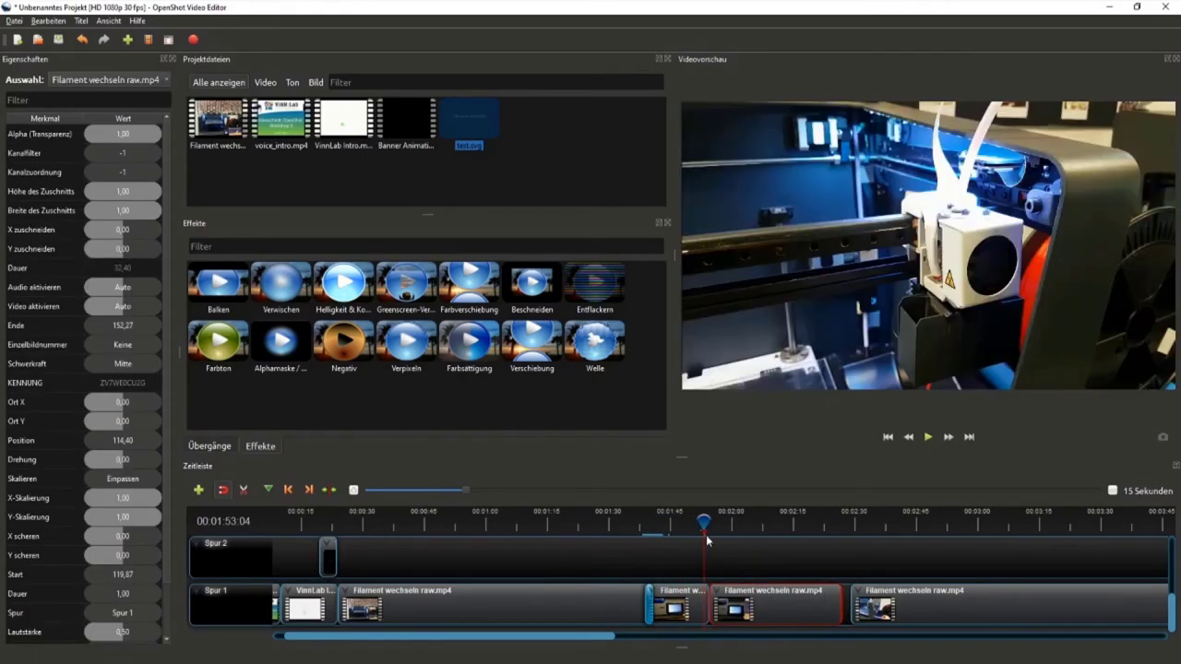
mouse_move(704, 522)
mouse_down()
mouse_move(713, 525)
mouse_move(704, 522)
mouse_up()
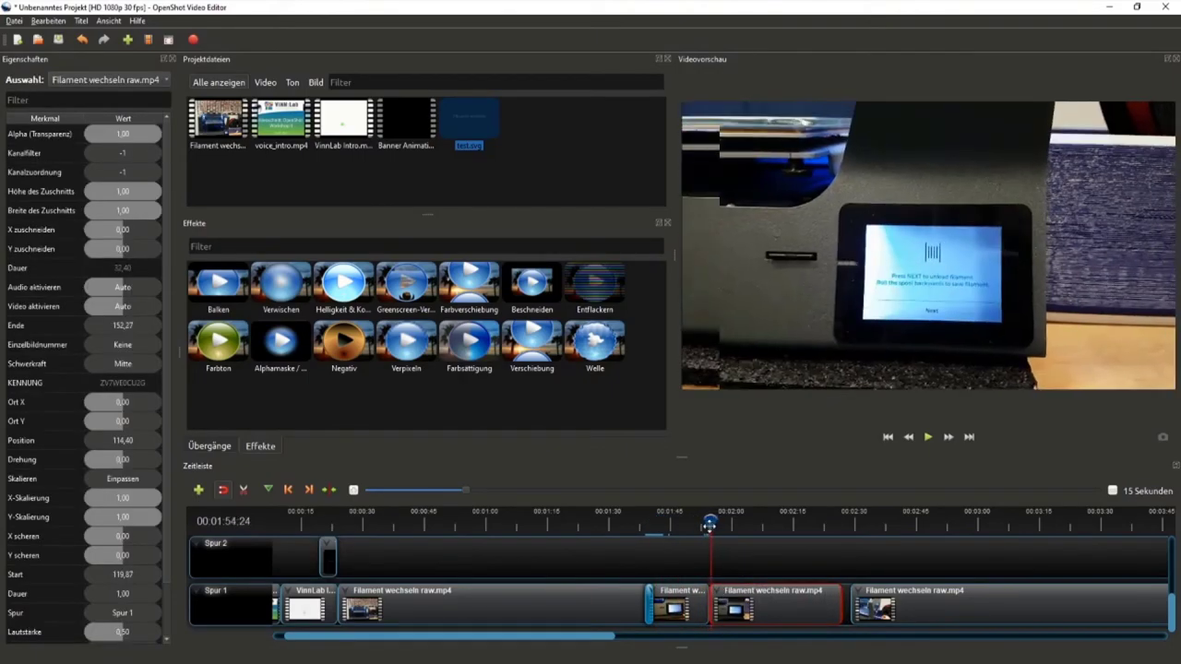
click(926, 439)
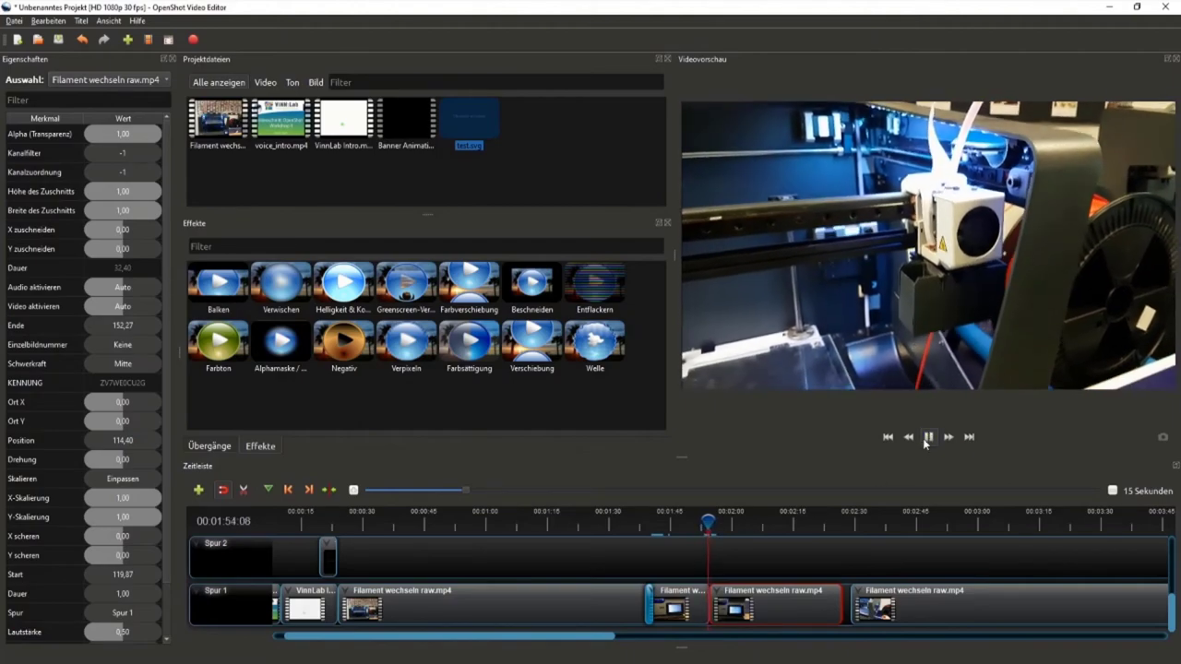
click(927, 437)
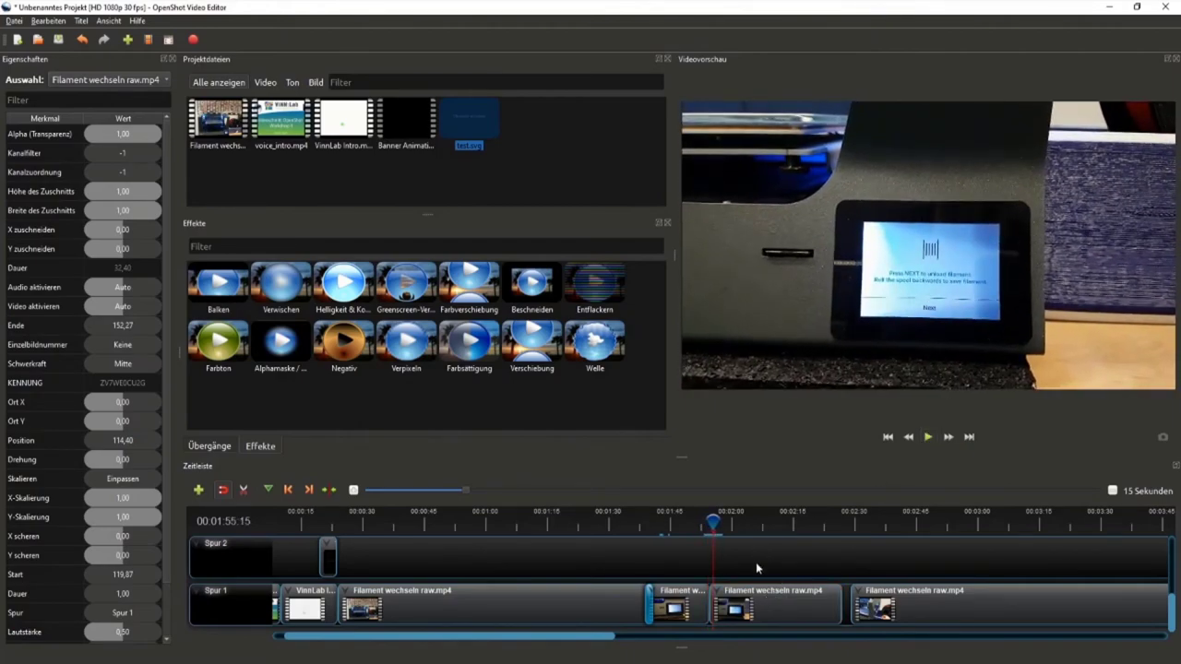
click(755, 562)
scroll(716, 584, up, 1)
click(729, 605)
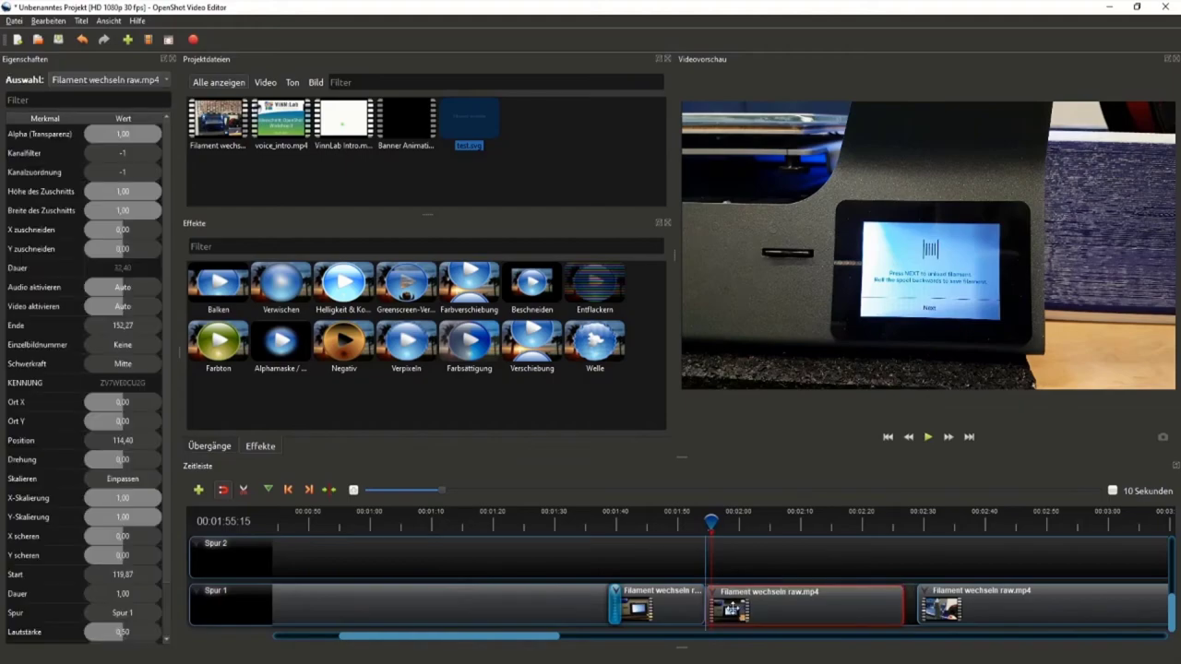
drag(729, 604, 721, 604)
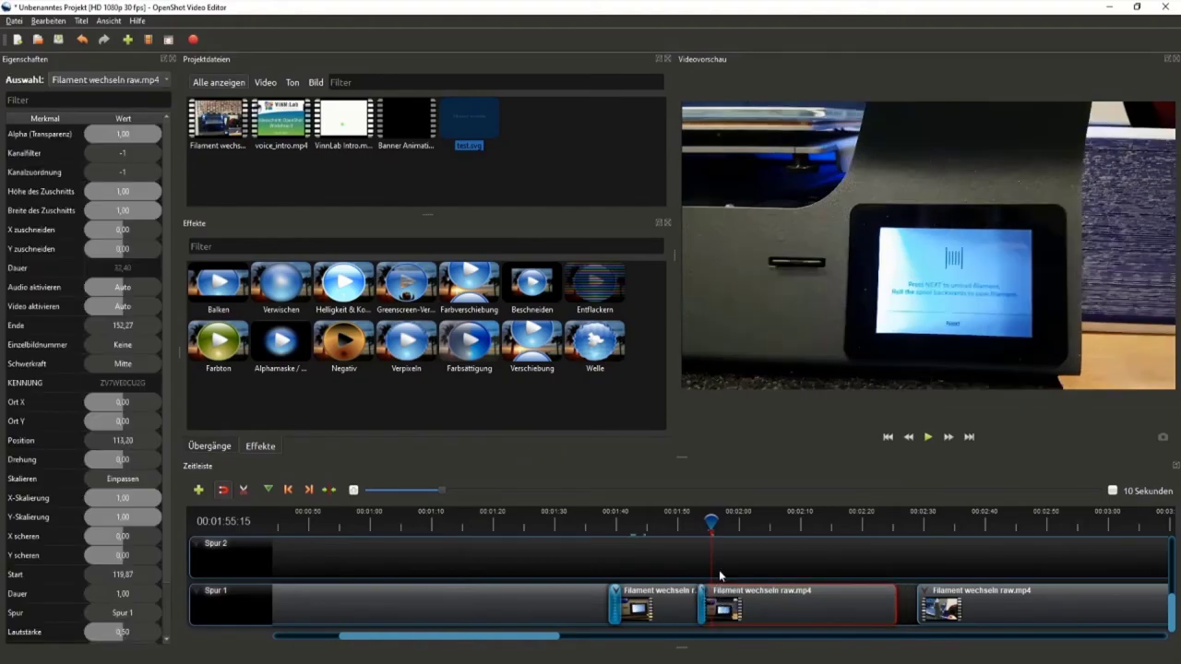
drag(711, 522, 692, 522)
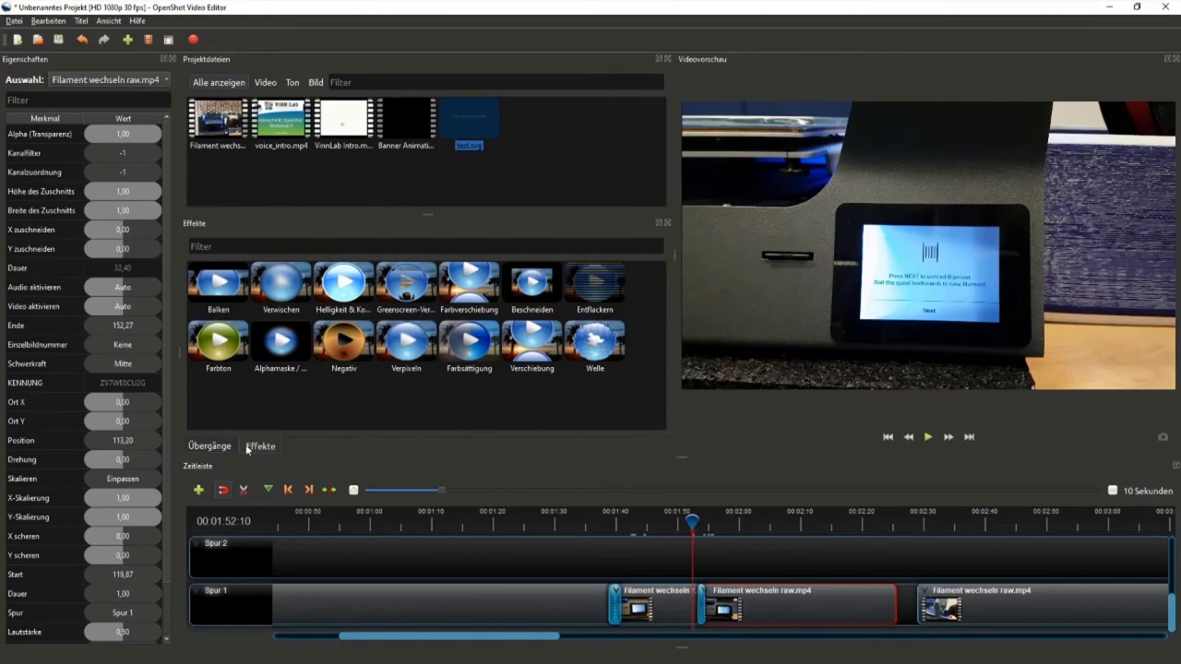
Scrub to about 1:53 and play back the existing join to review it.
click(211, 446)
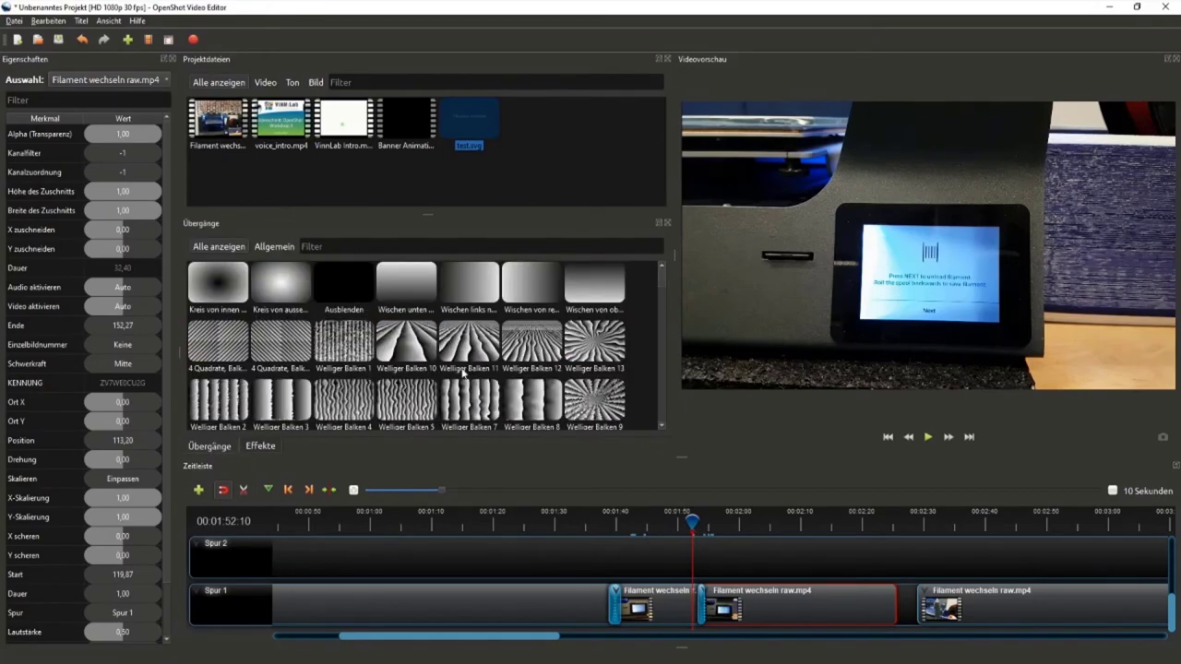
drag(693, 522, 693, 523)
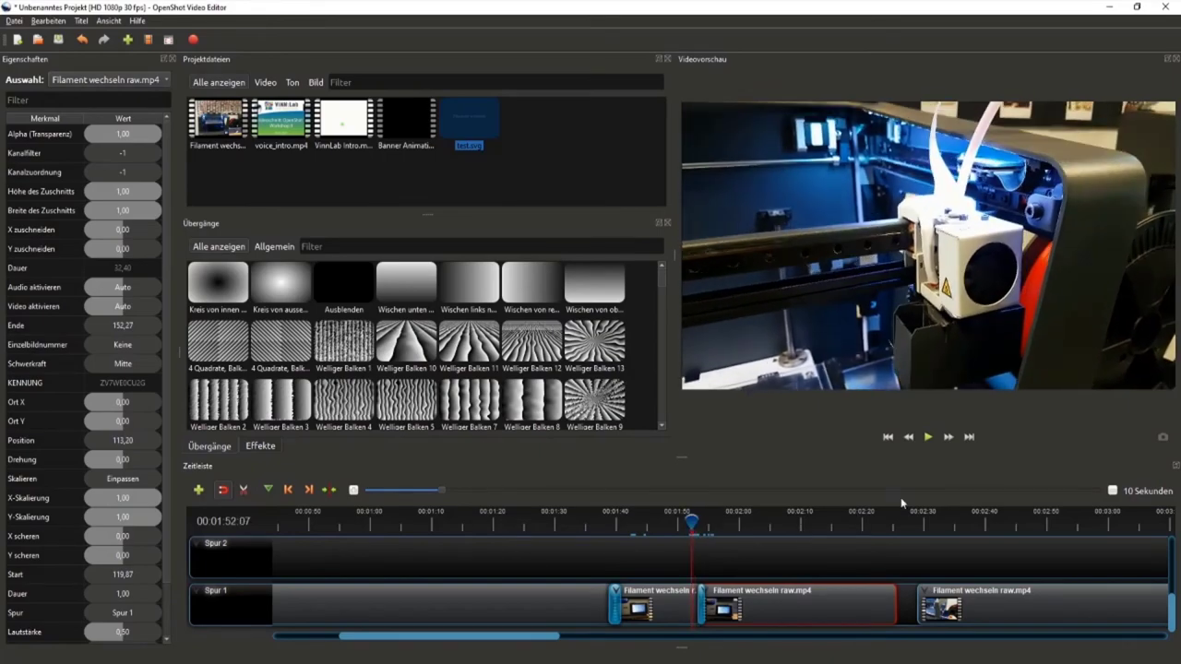
click(928, 437)
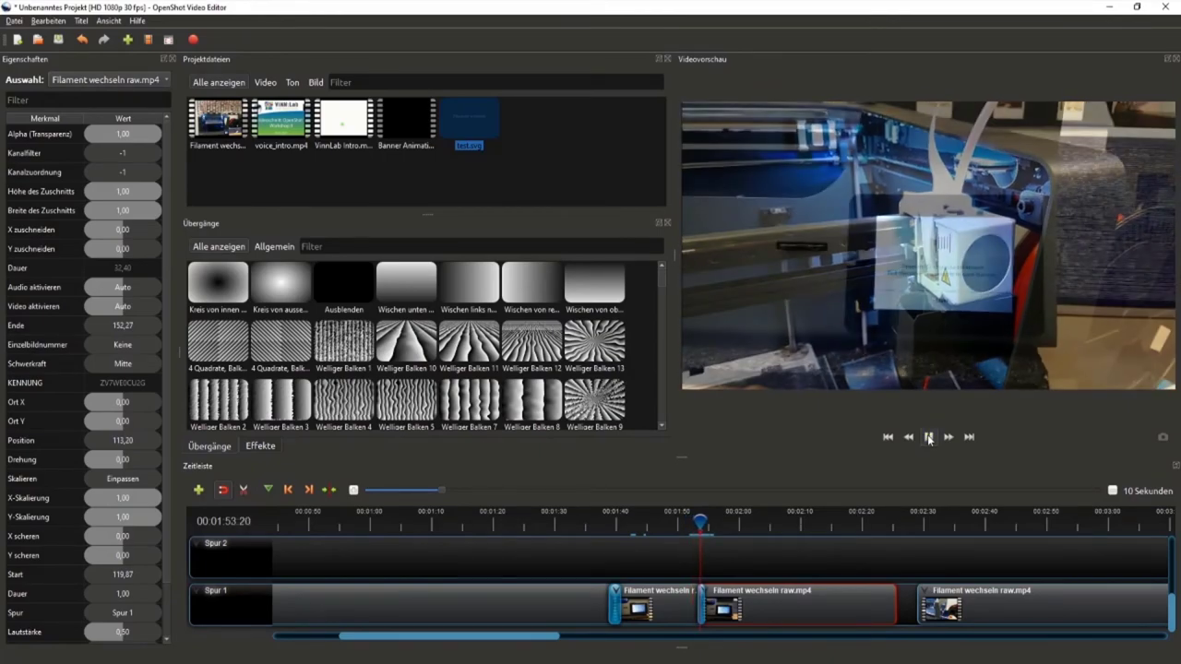
click(928, 438)
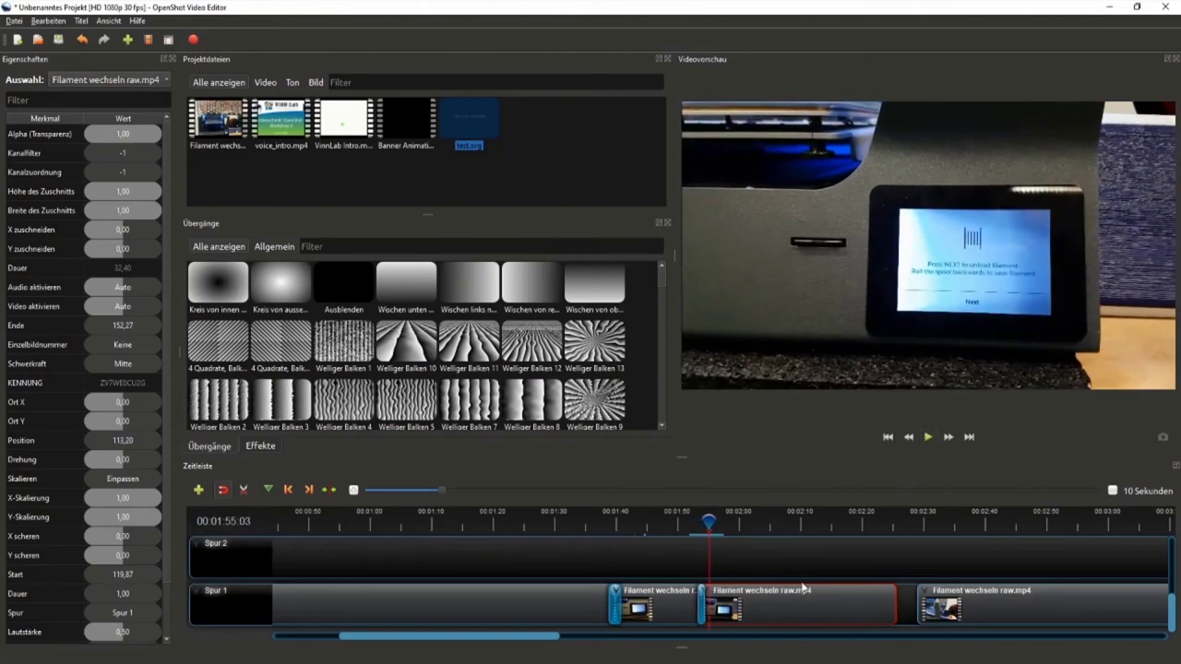
Slide the last Spur 1 clip left to start at 145.60 s, then replay the join.
scroll(770, 558, down, 1)
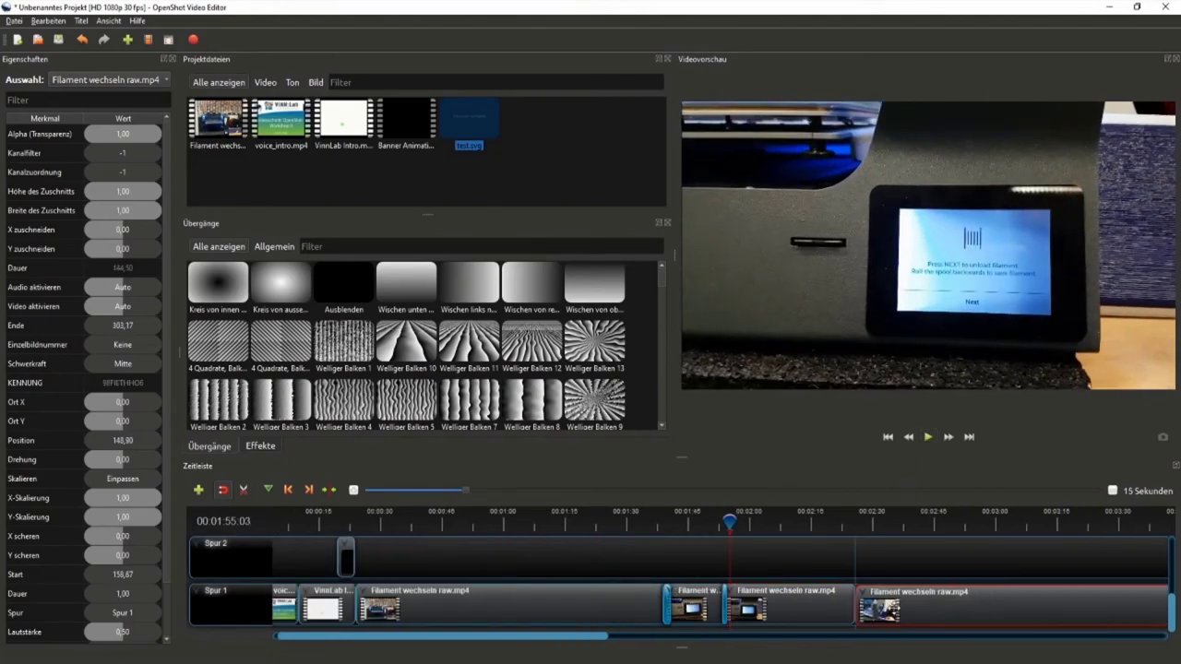
drag(923, 604, 911, 604)
drag(730, 521, 851, 522)
click(927, 438)
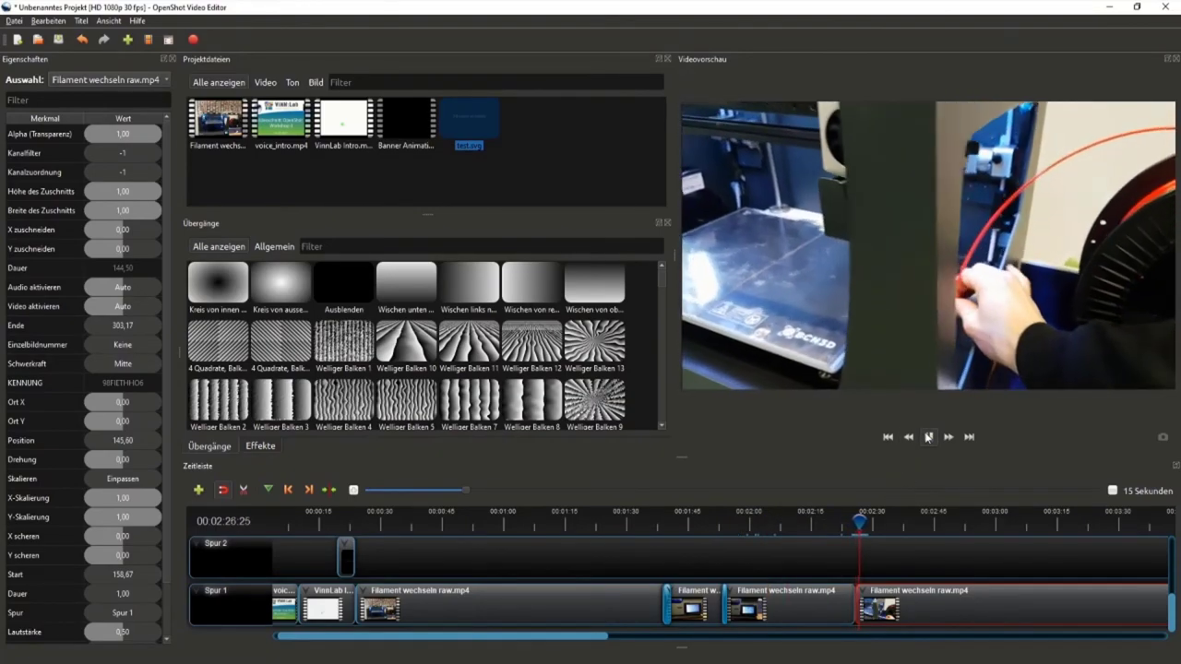
click(926, 437)
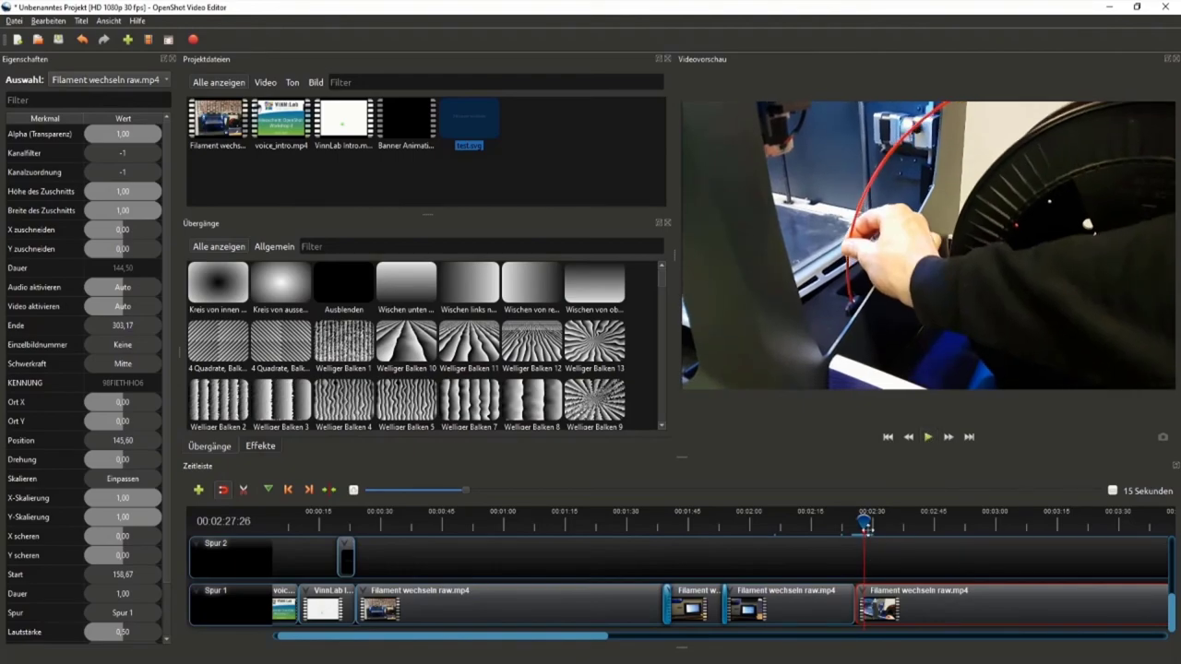
click(865, 567)
Play the timeline from about 2:23 to 2:28 to locate the gap.
scroll(588, 571, down, 1)
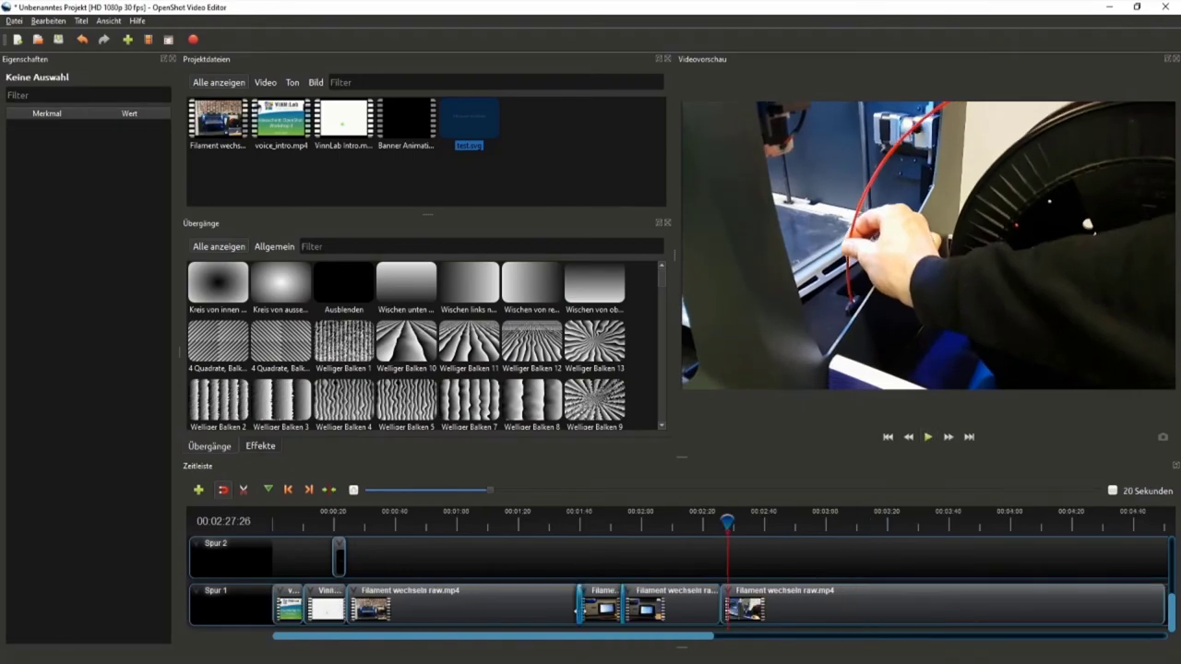
drag(604, 637, 630, 639)
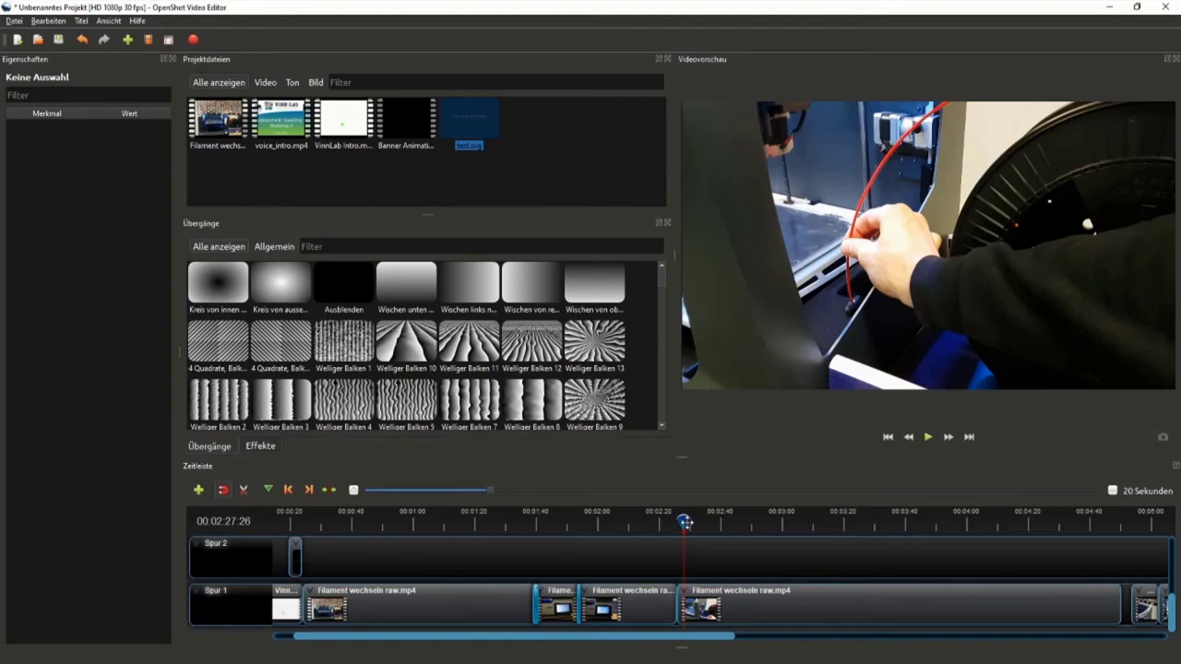
drag(684, 523, 670, 523)
click(927, 438)
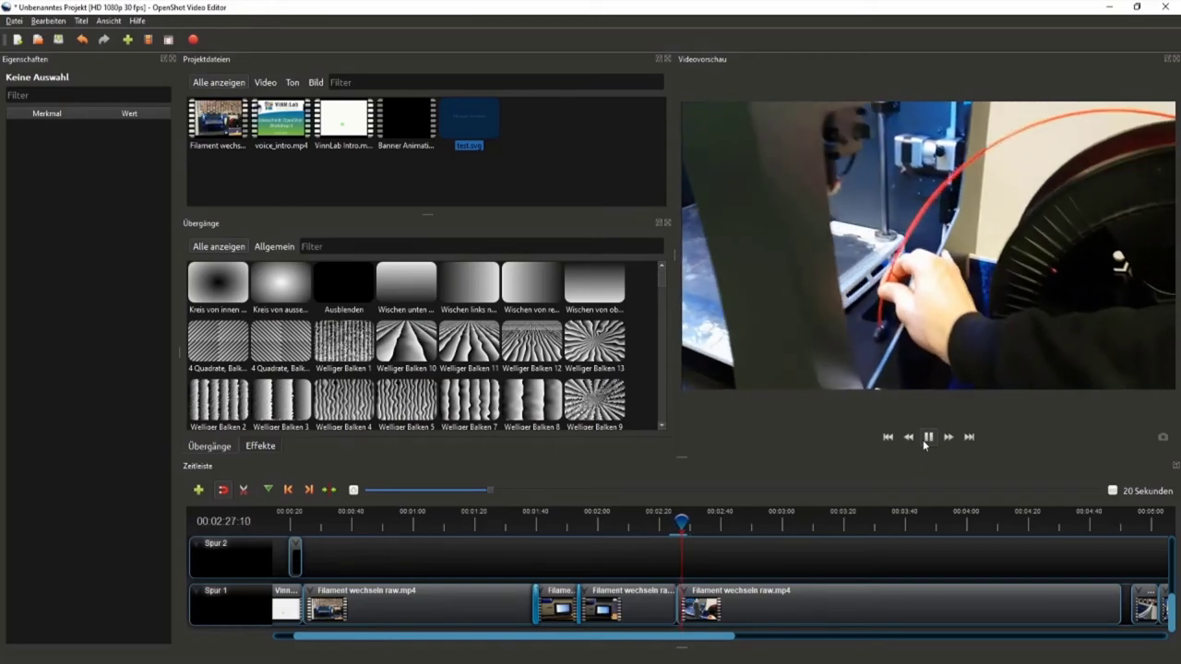
click(927, 439)
Drag the third Filament clip left against the preceding clip and replay from 2:23.
scroll(729, 574, up, 1)
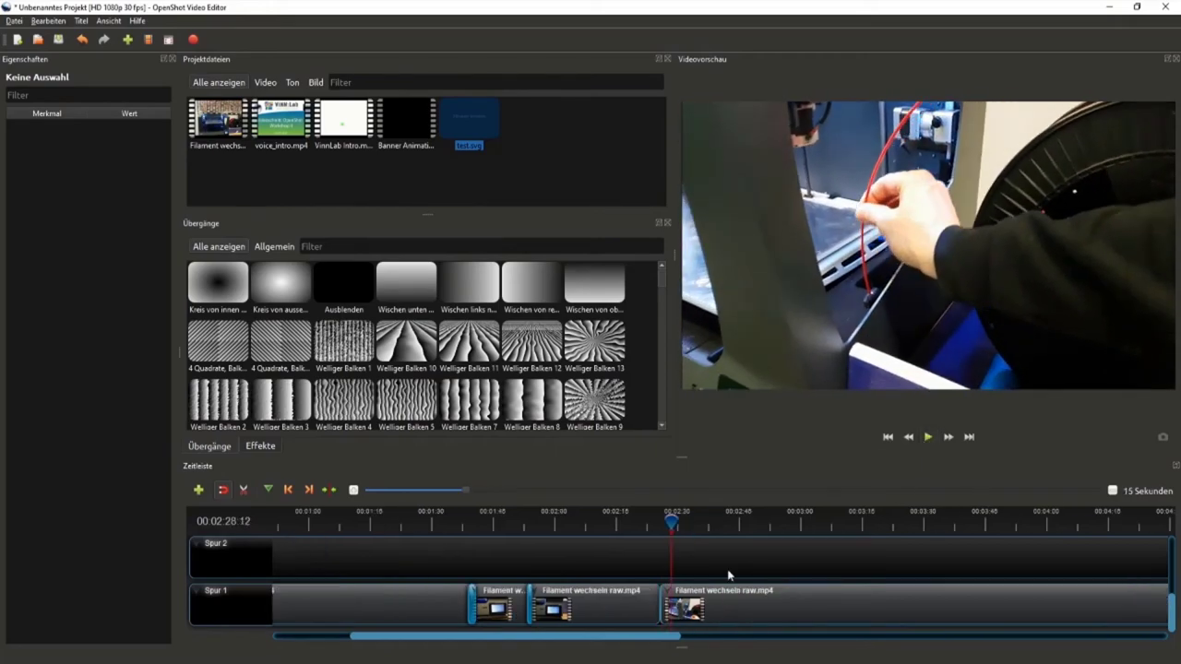
scroll(708, 601, up, 1)
click(683, 610)
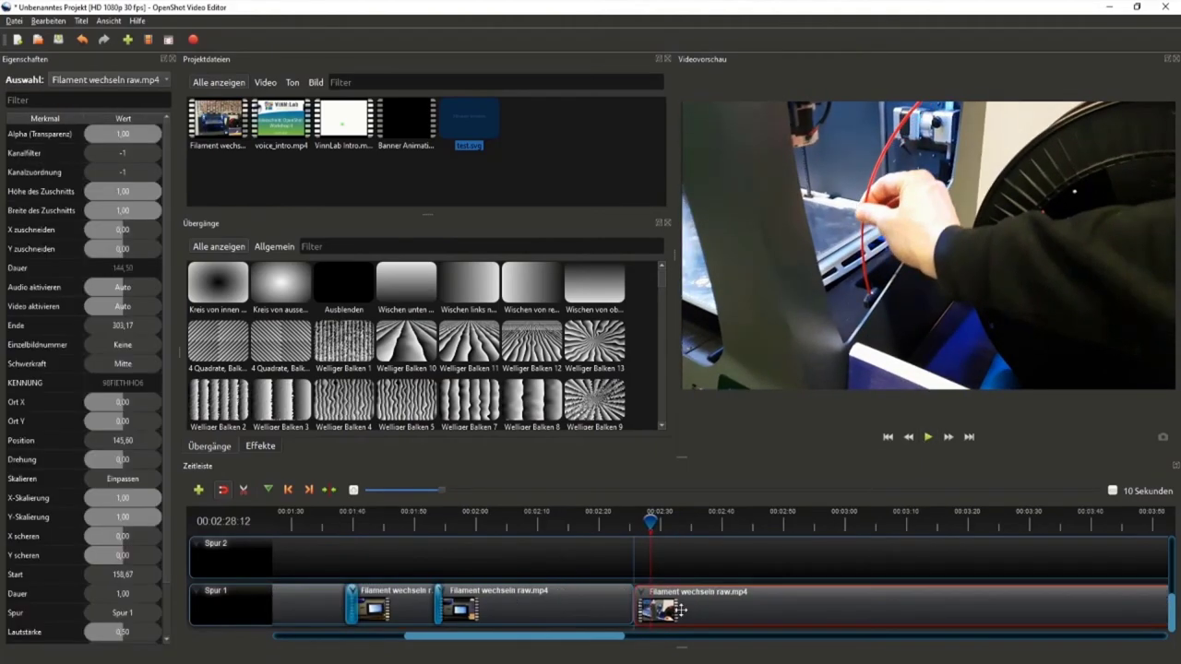
drag(676, 610, 676, 609)
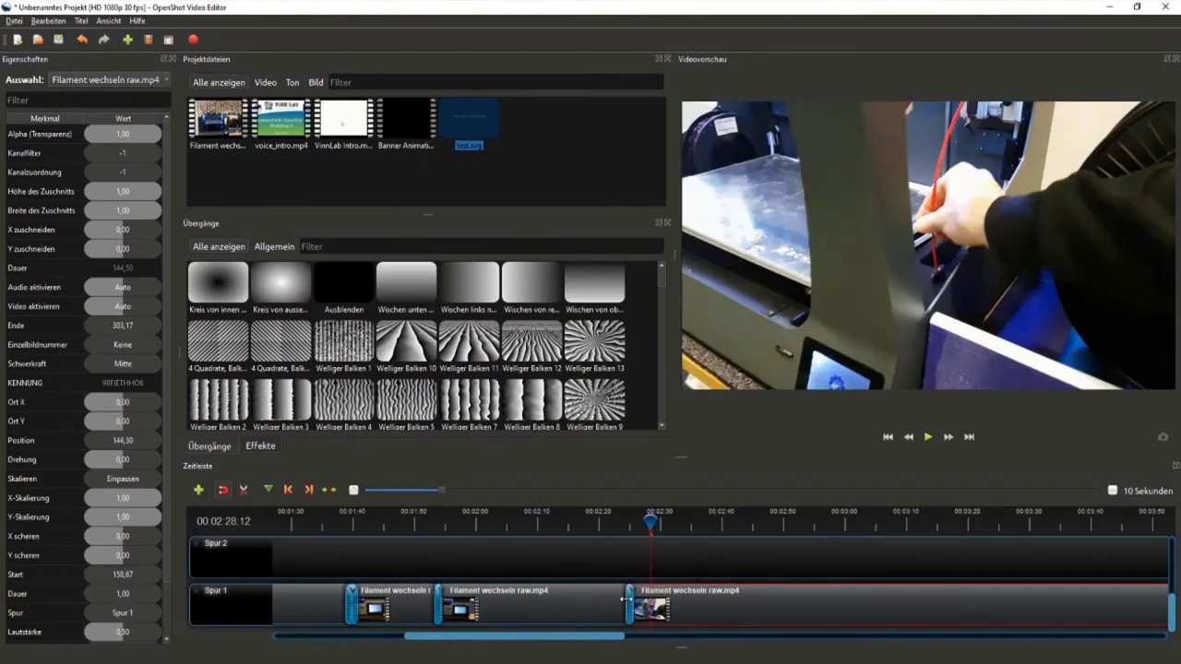
click(635, 560)
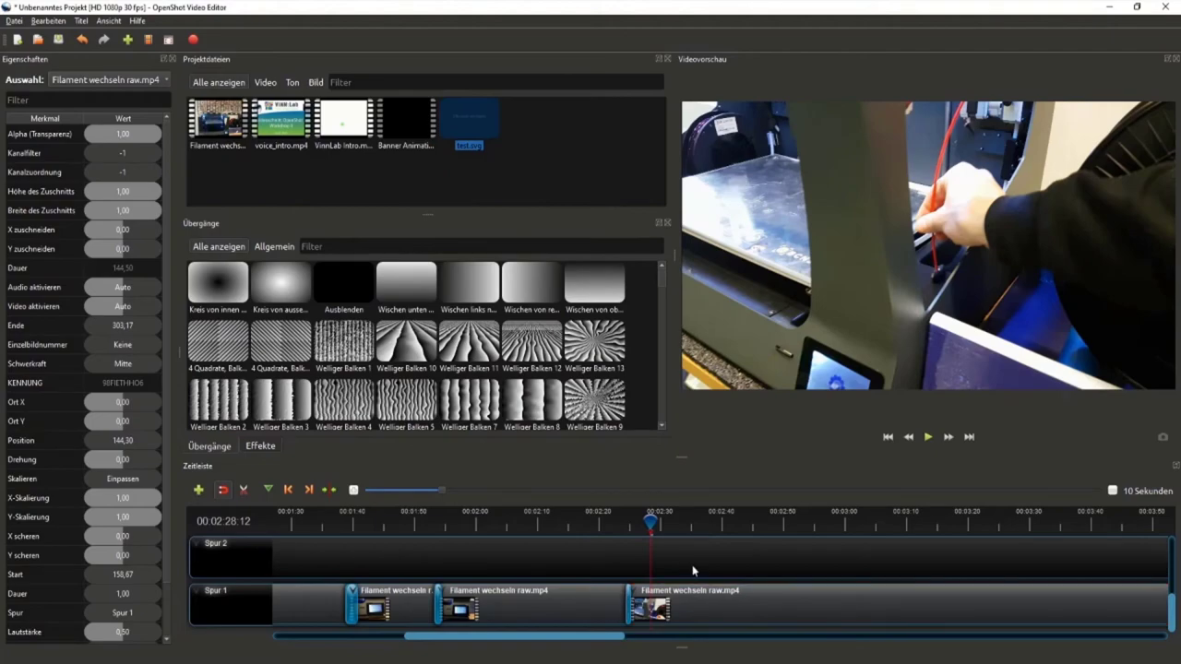
click(619, 522)
click(927, 436)
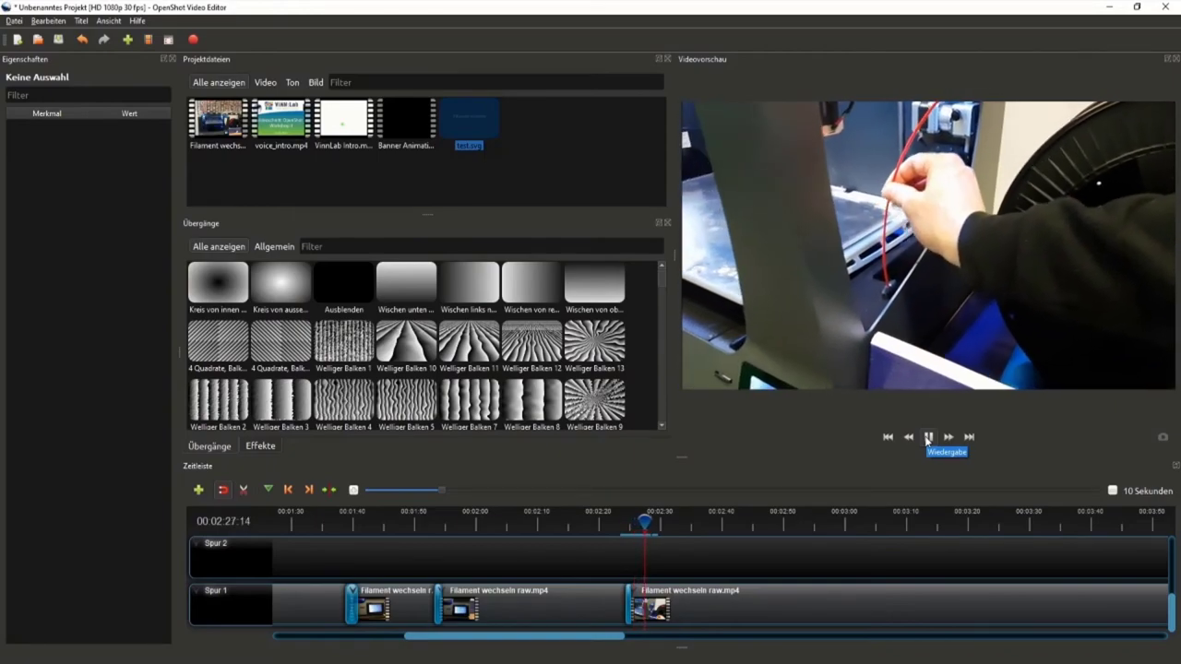
click(927, 437)
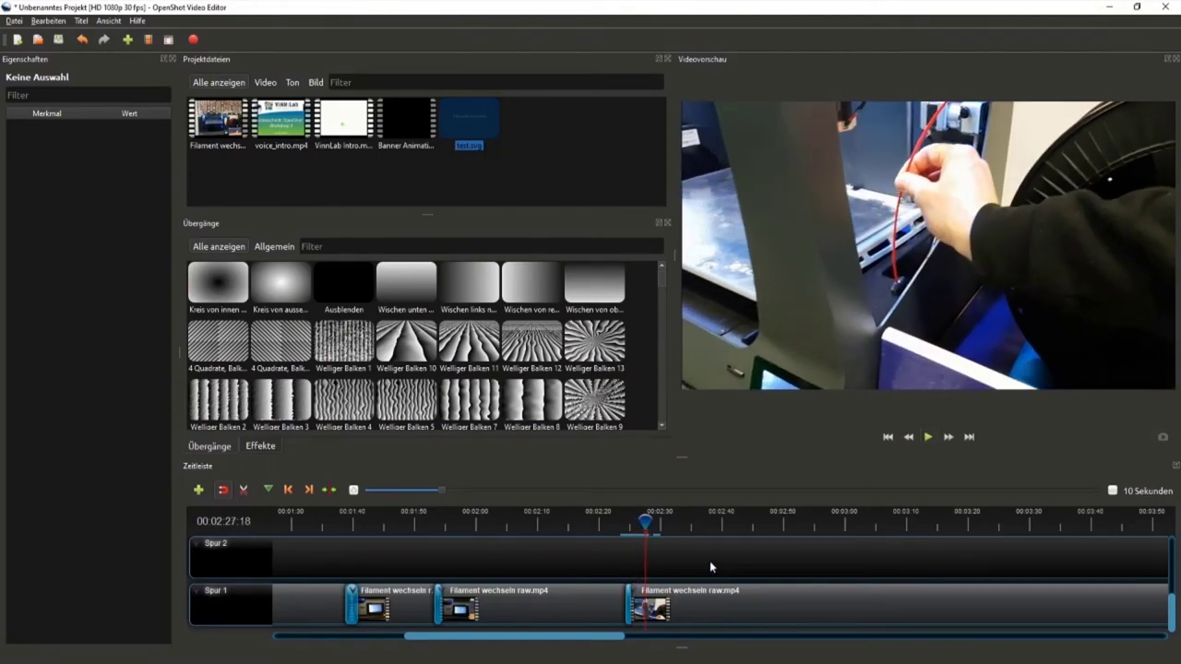
ctrl+scroll(611, 594, down, 1)
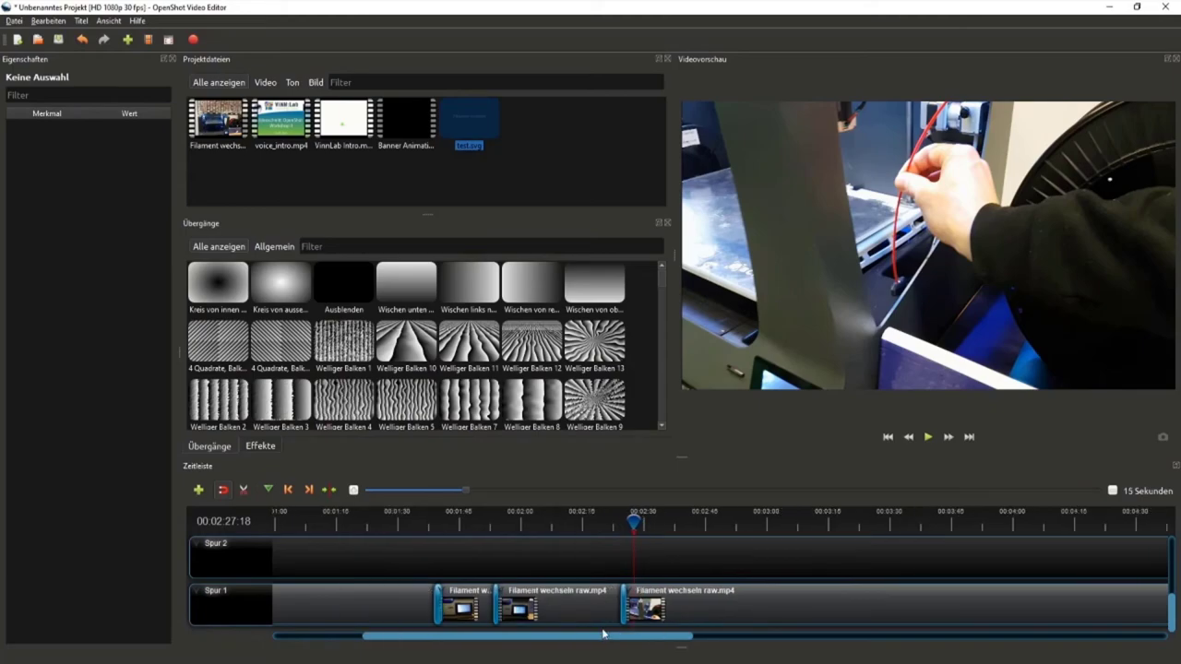
ctrl+scroll(587, 579, down, 1)
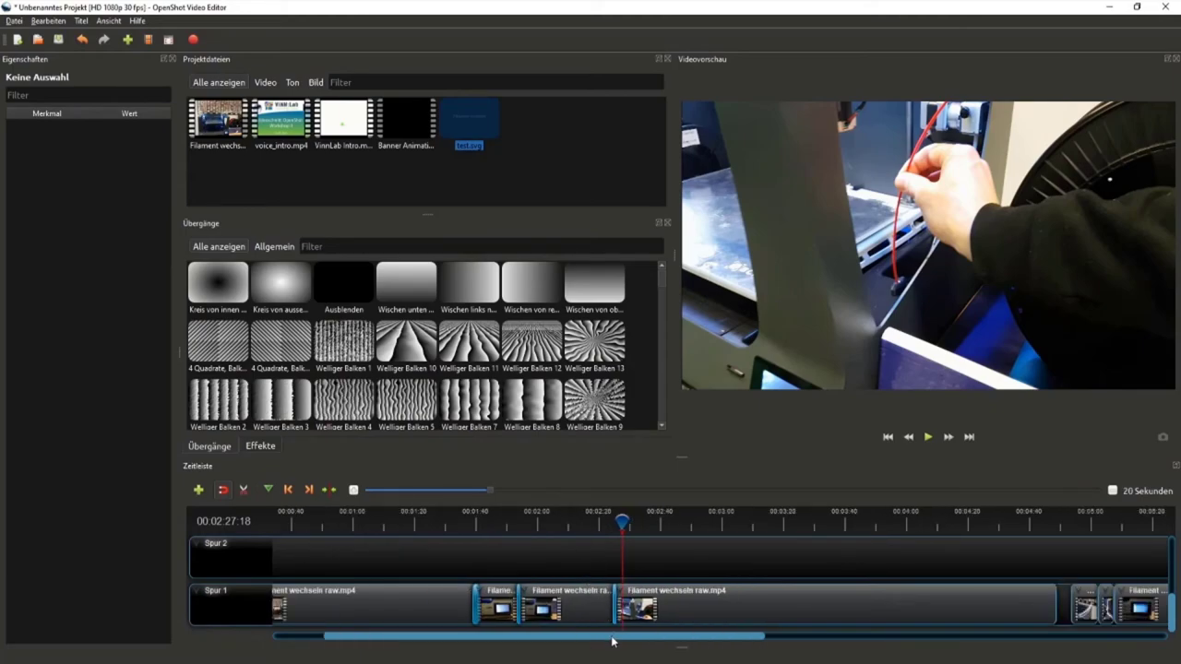
mouse_move(612, 640)
mouse_down()
mouse_move(745, 644)
mouse_move(722, 641)
mouse_up()
Select the right-hand Spur 1 clips past the 3:30 mark and shift them left.
drag(402, 524, 817, 523)
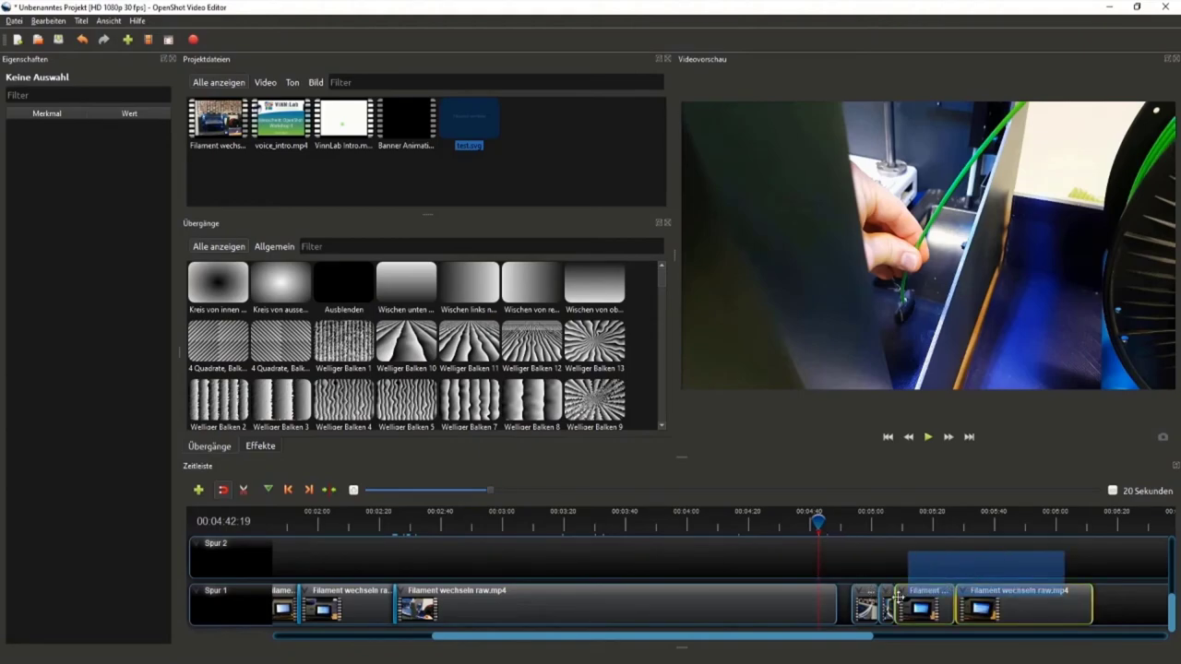
mouse_move(1064, 556)
mouse_down()
mouse_move(849, 590)
mouse_move(864, 583)
mouse_up()
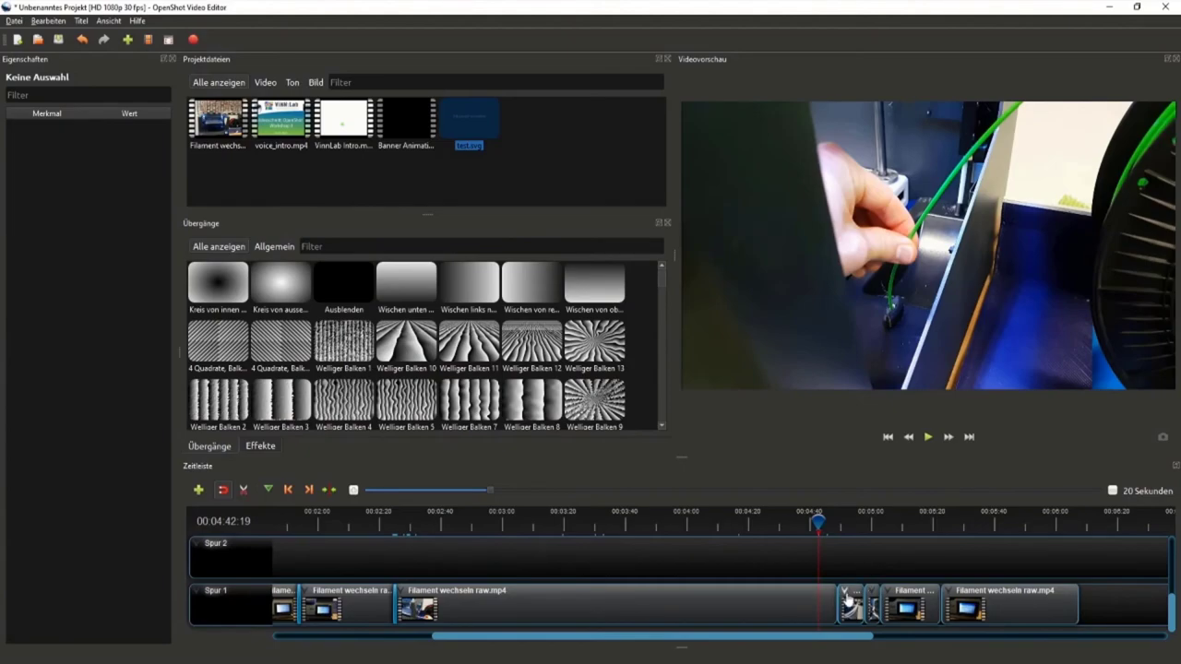
ctrl+scroll(846, 600, up, 6)
drag(718, 636, 728, 636)
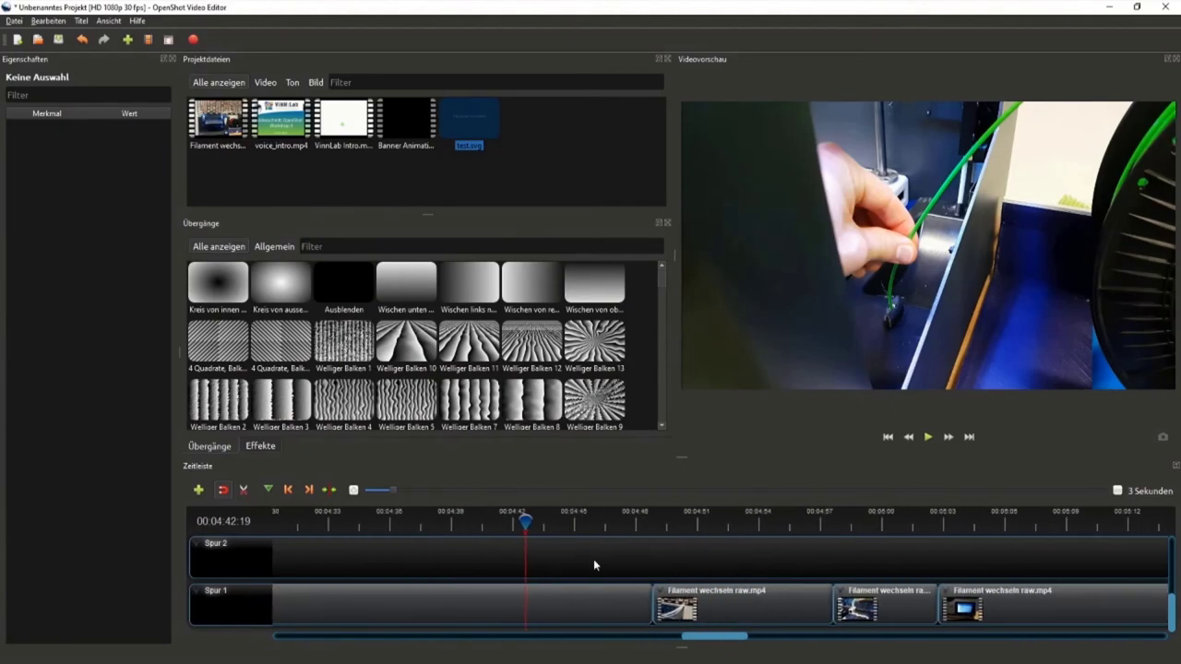
Play the cut from around 4:46–4:48 to review the join.
drag(527, 519, 647, 522)
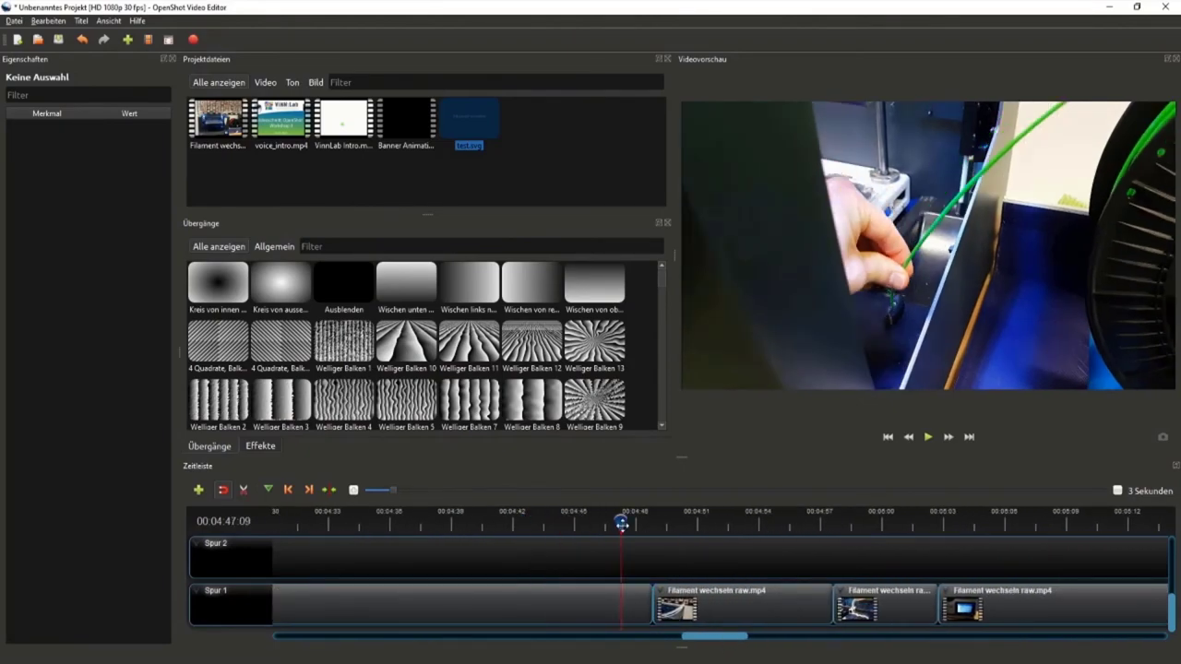
click(927, 437)
click(927, 438)
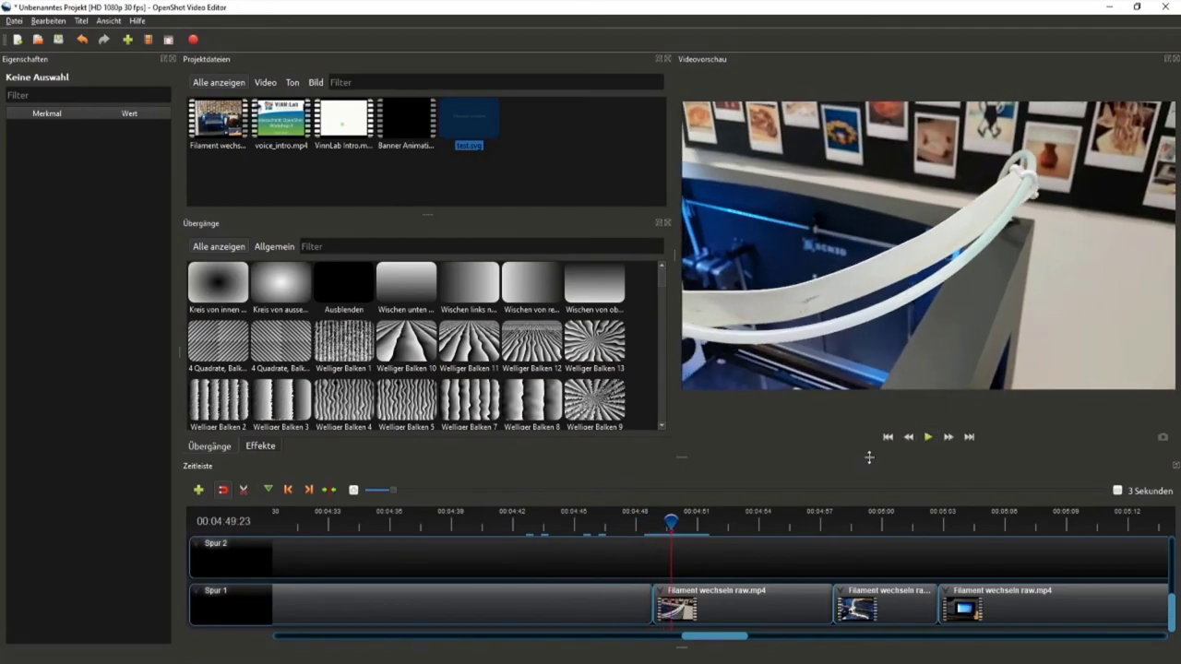
drag(674, 522, 600, 522)
click(927, 437)
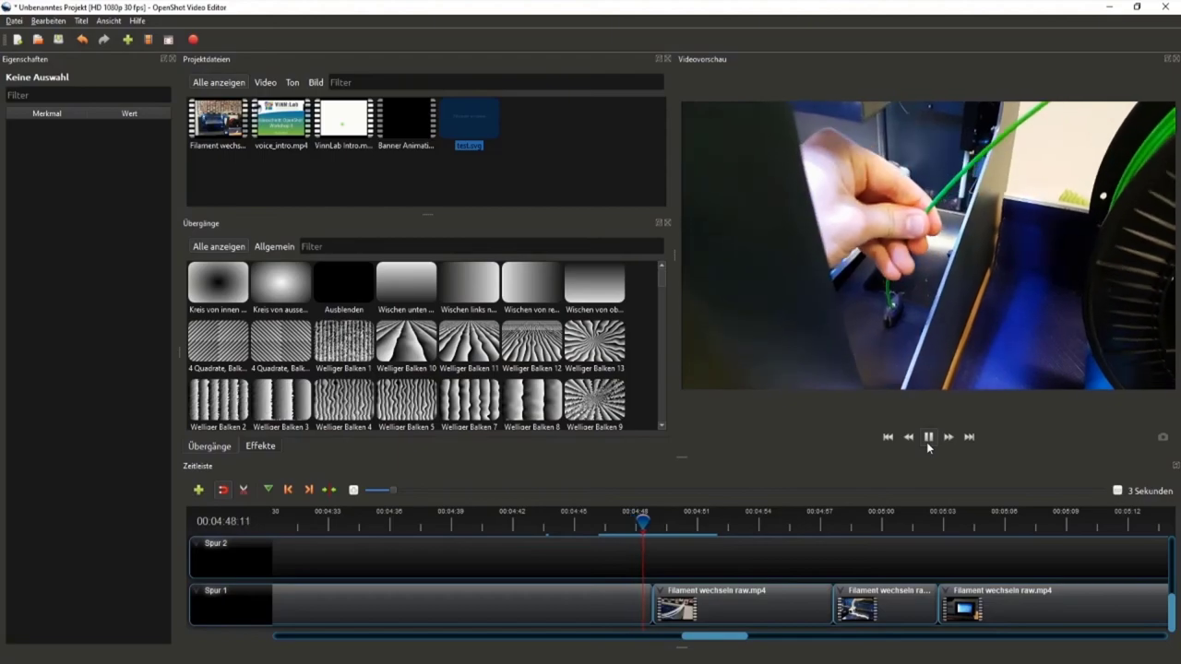
click(928, 445)
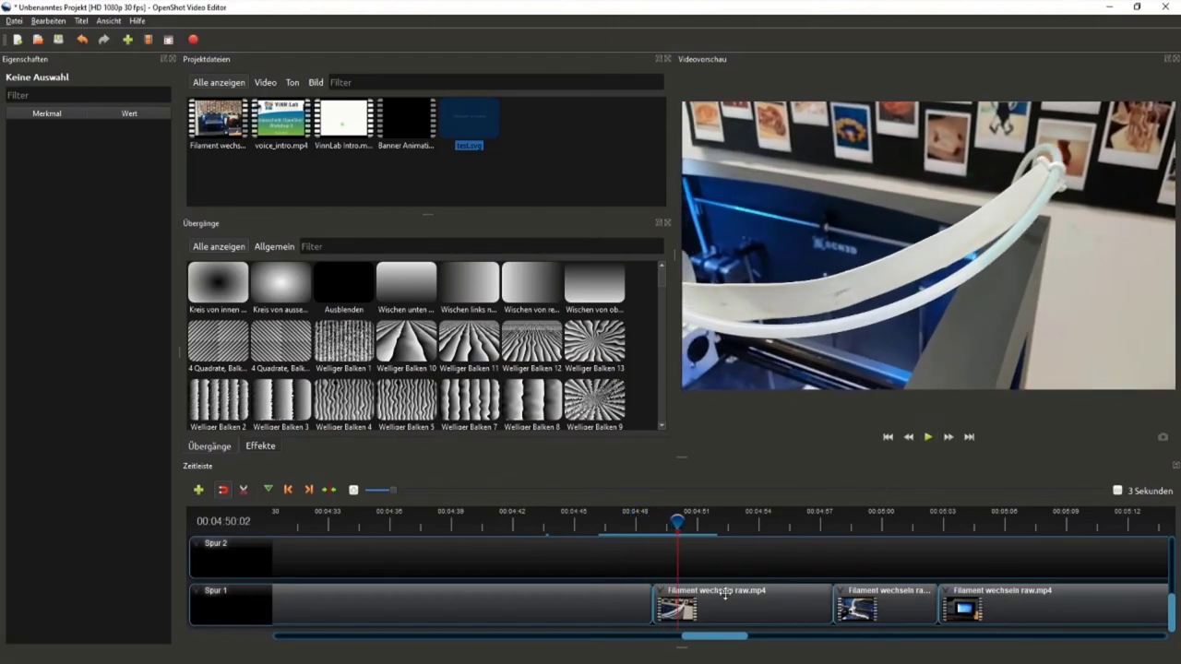
Nudge the clip near 4:50 slightly left and replay the join from 4:47.
drag(699, 604, 689, 603)
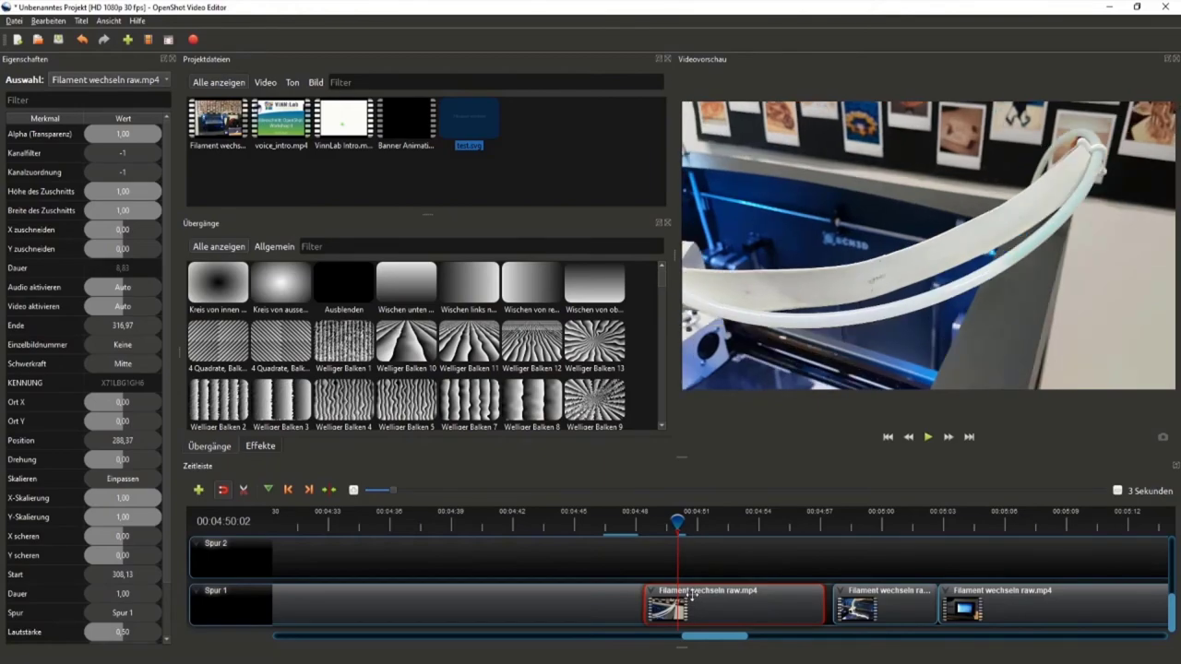
click(708, 553)
drag(717, 604, 706, 604)
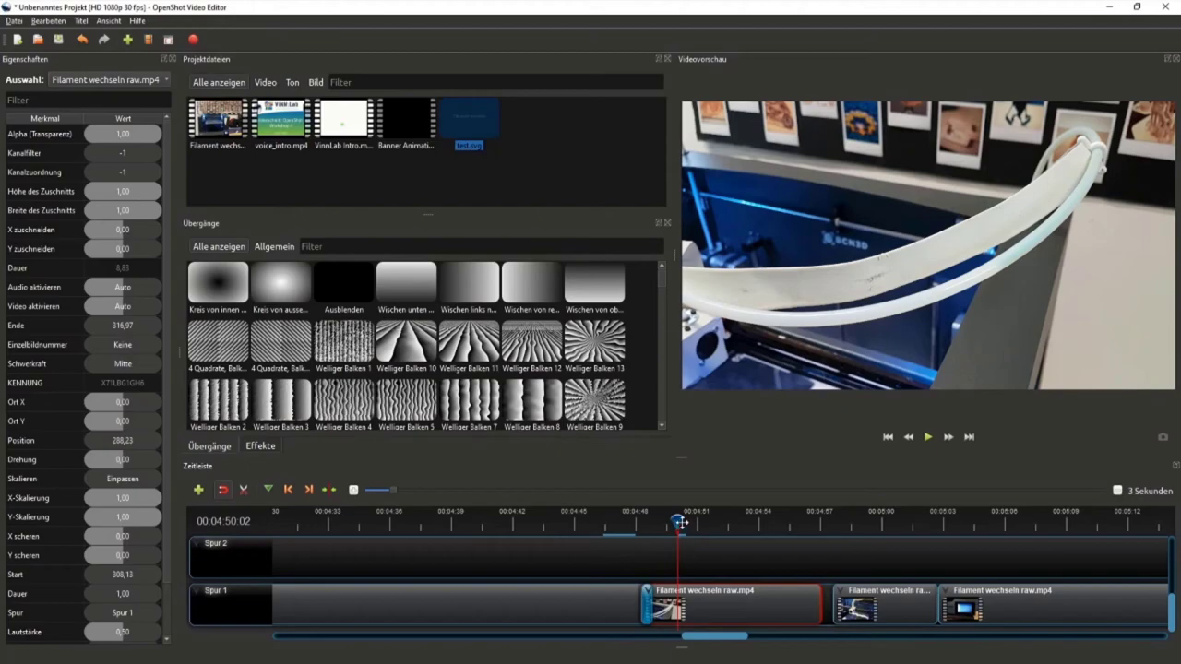
drag(679, 522, 624, 522)
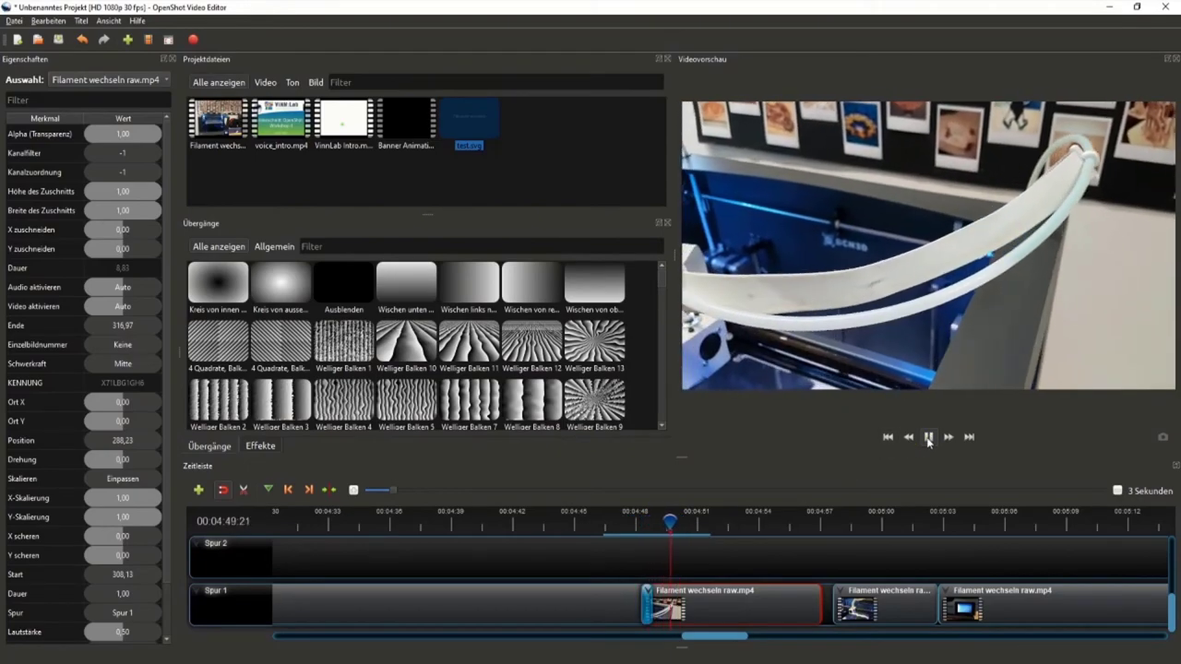
click(928, 437)
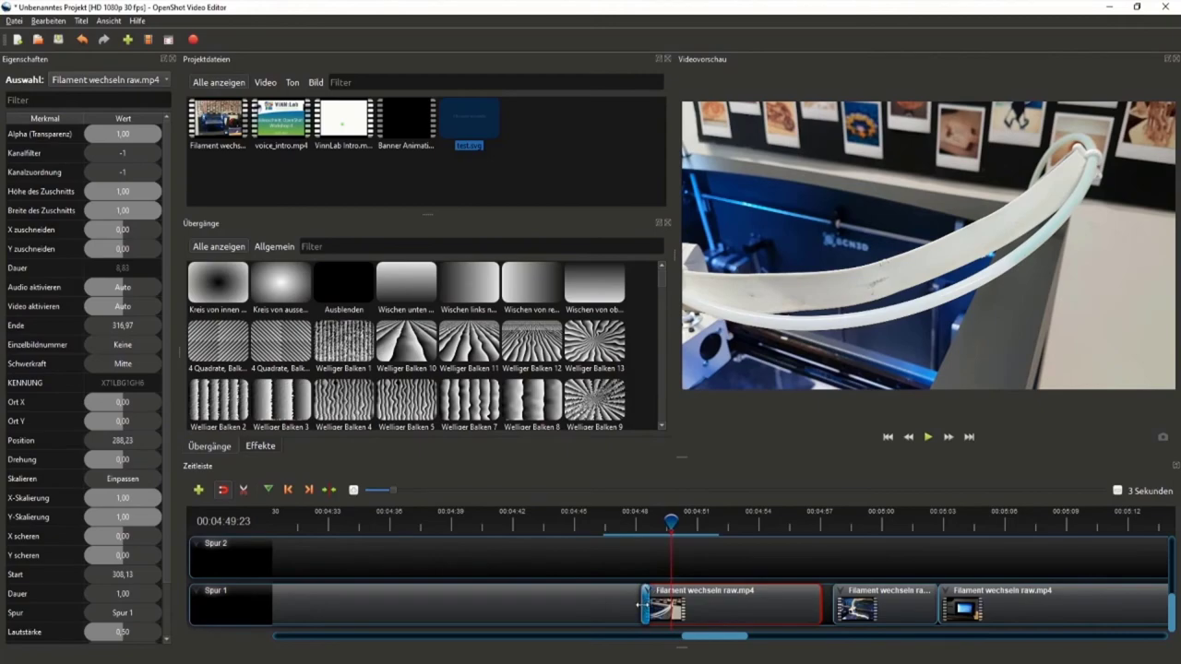
drag(671, 522, 625, 522)
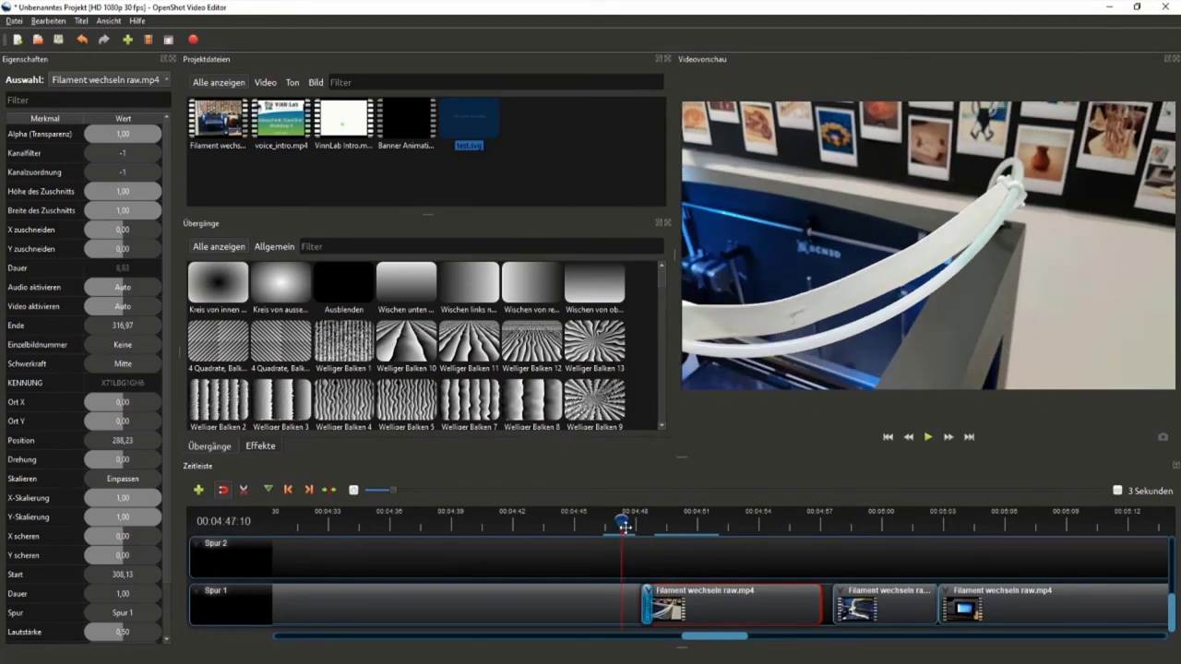
click(928, 437)
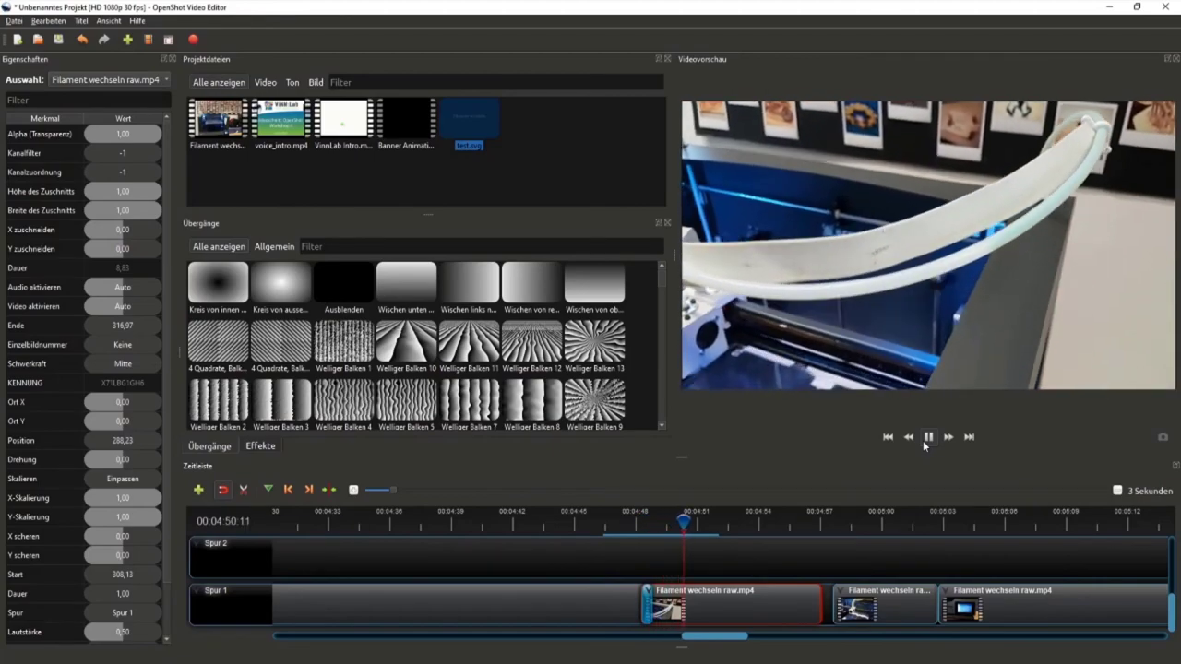
click(925, 438)
Inspect the next Spur 1 clip, deselect it and zoom the timeline back in.
click(776, 570)
scroll(774, 573, down, 2)
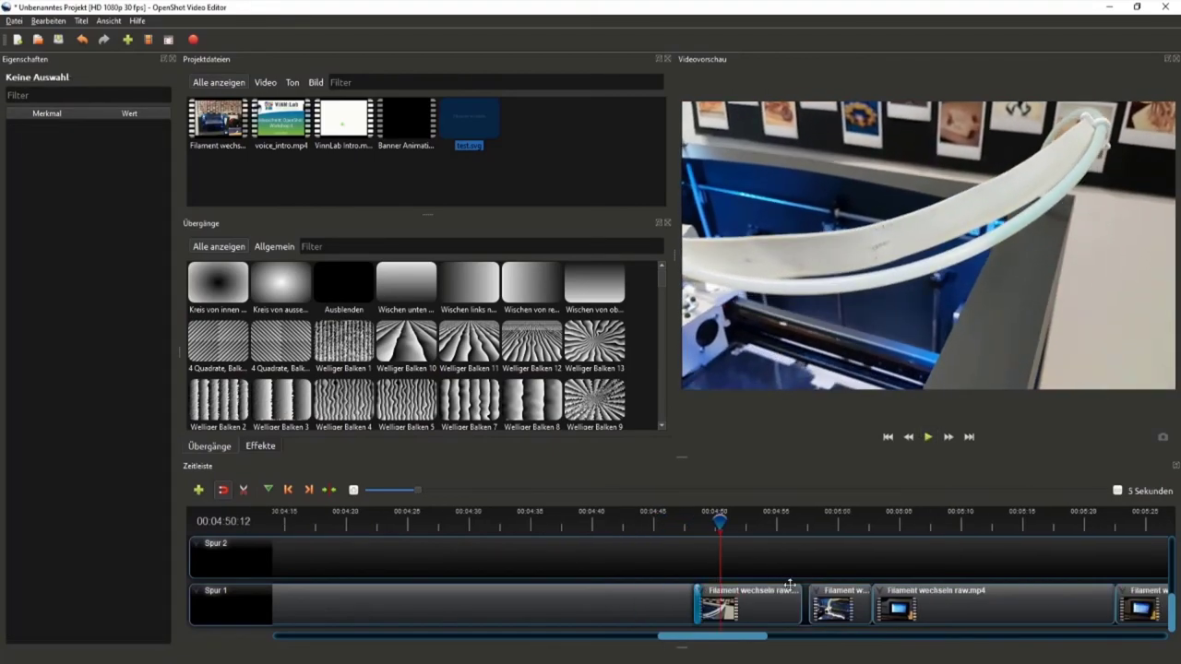
click(828, 604)
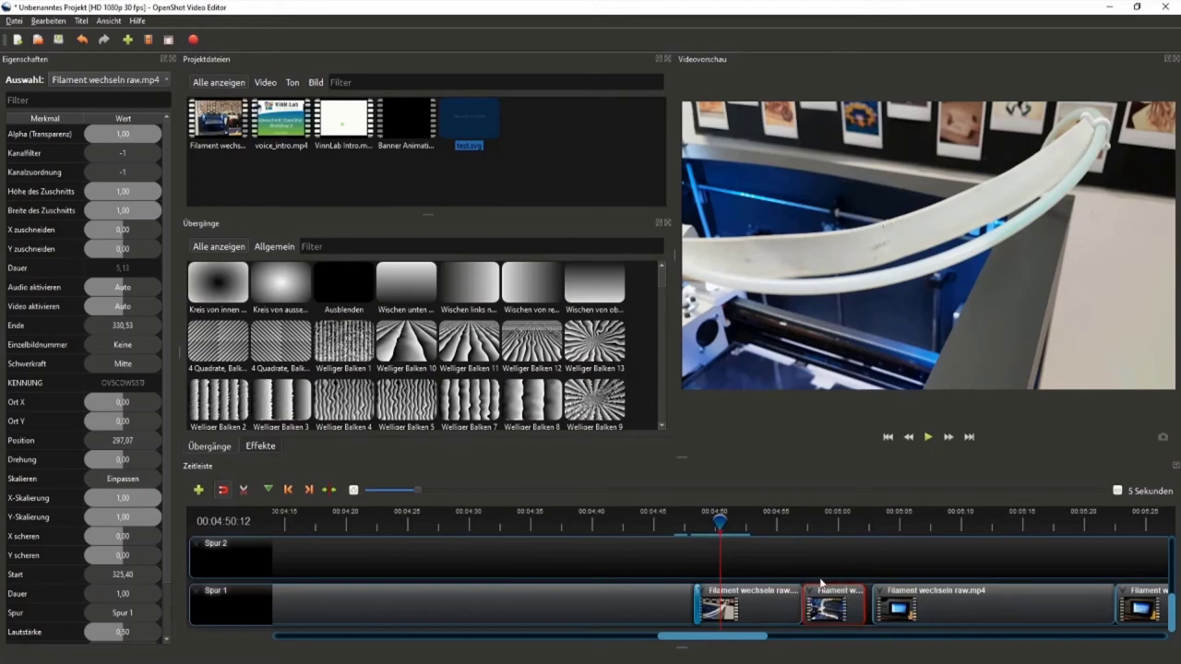
scroll(771, 547, down, 2)
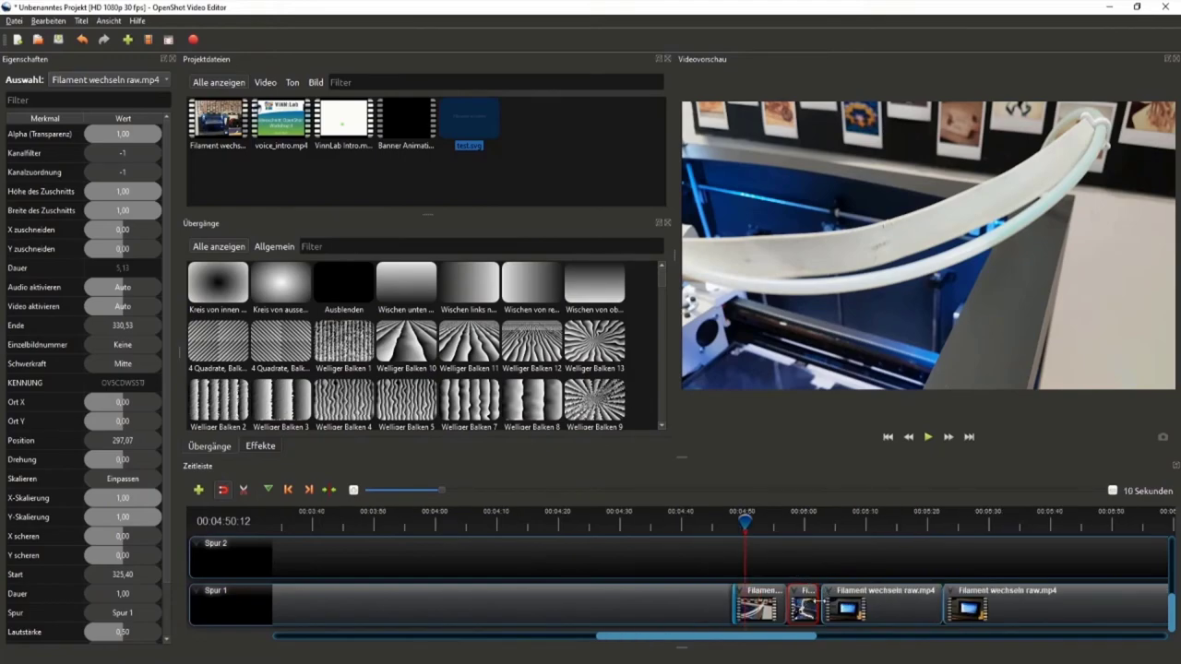
click(787, 573)
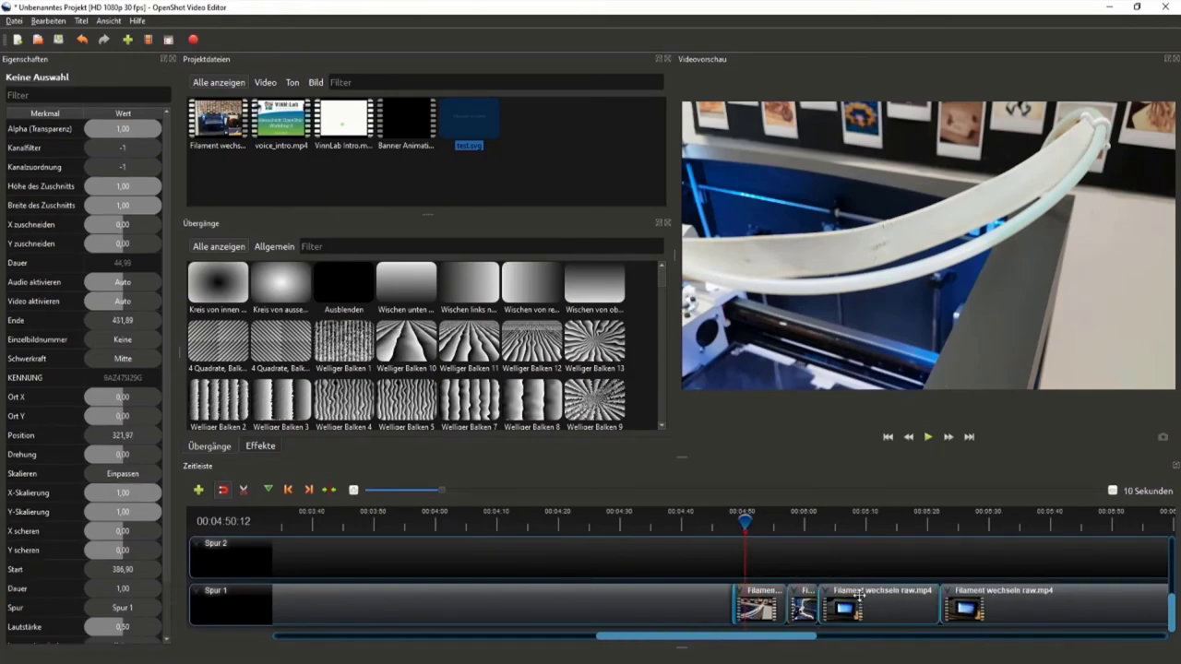
scroll(785, 575, up, 2)
scroll(763, 577, up, 2)
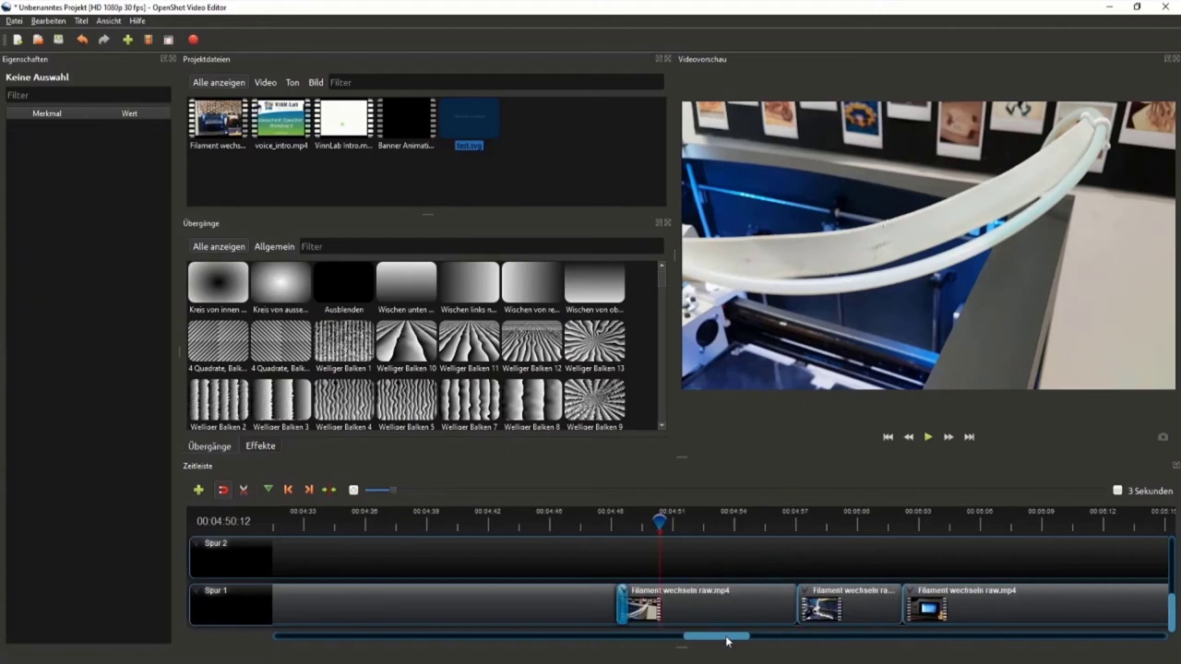
drag(726, 641, 732, 641)
Play through the cut around 4:56 twice to check the back-to-back clips.
drag(594, 522, 729, 522)
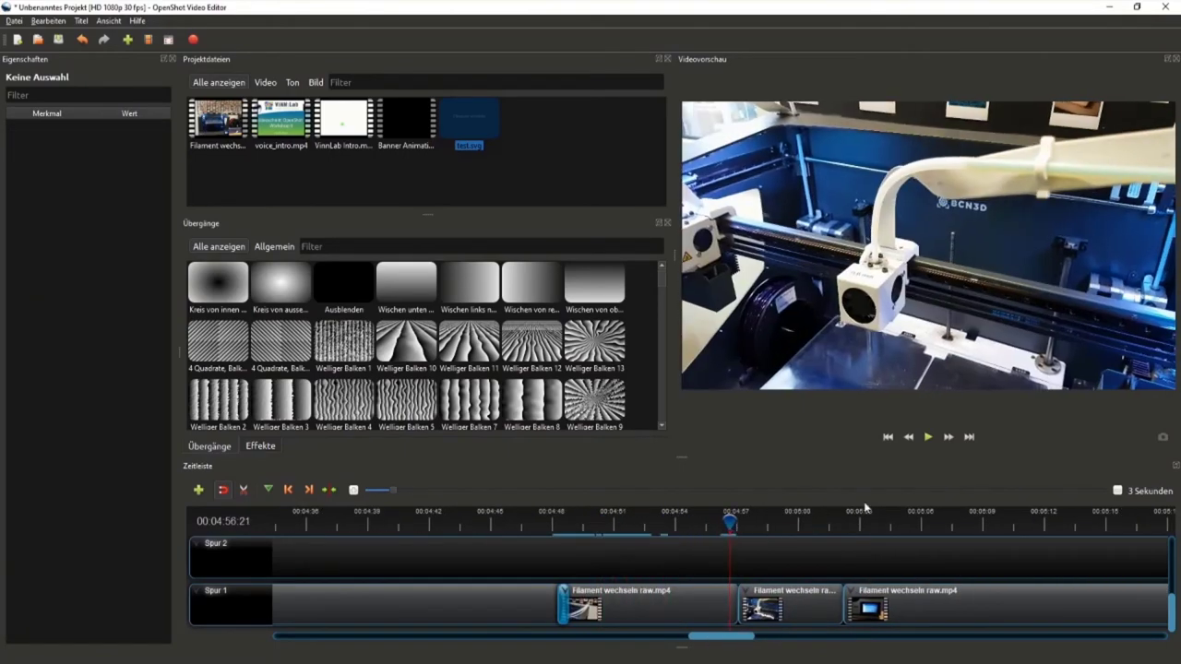
click(928, 437)
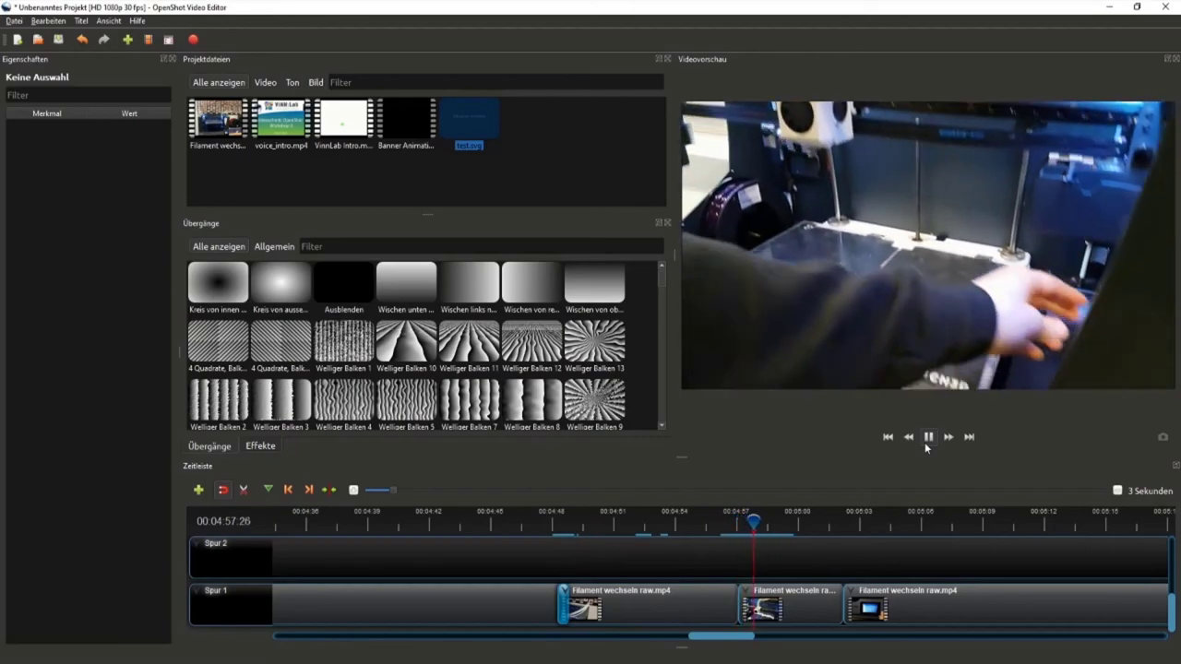
click(760, 522)
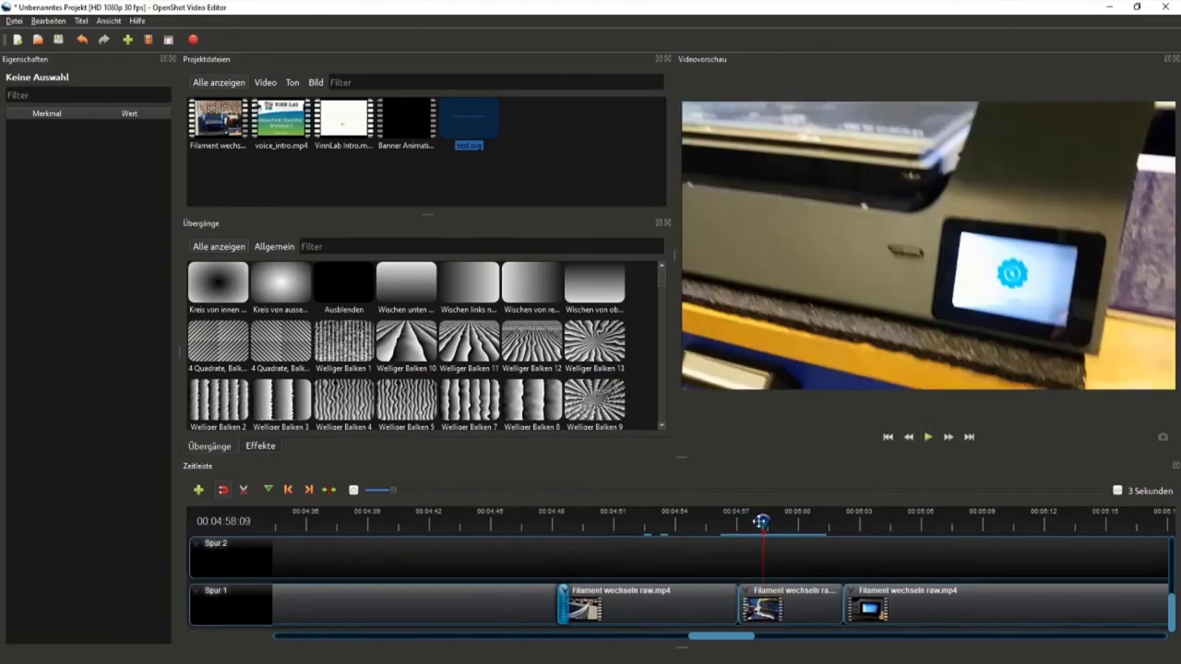
drag(760, 522, 724, 522)
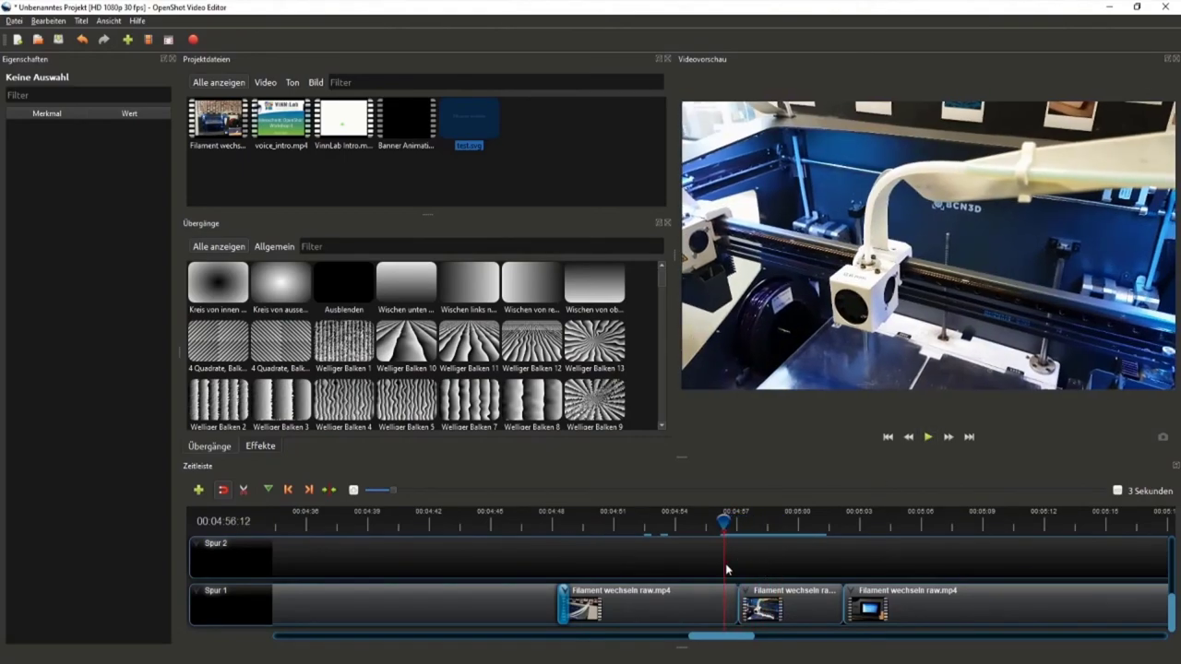
click(926, 437)
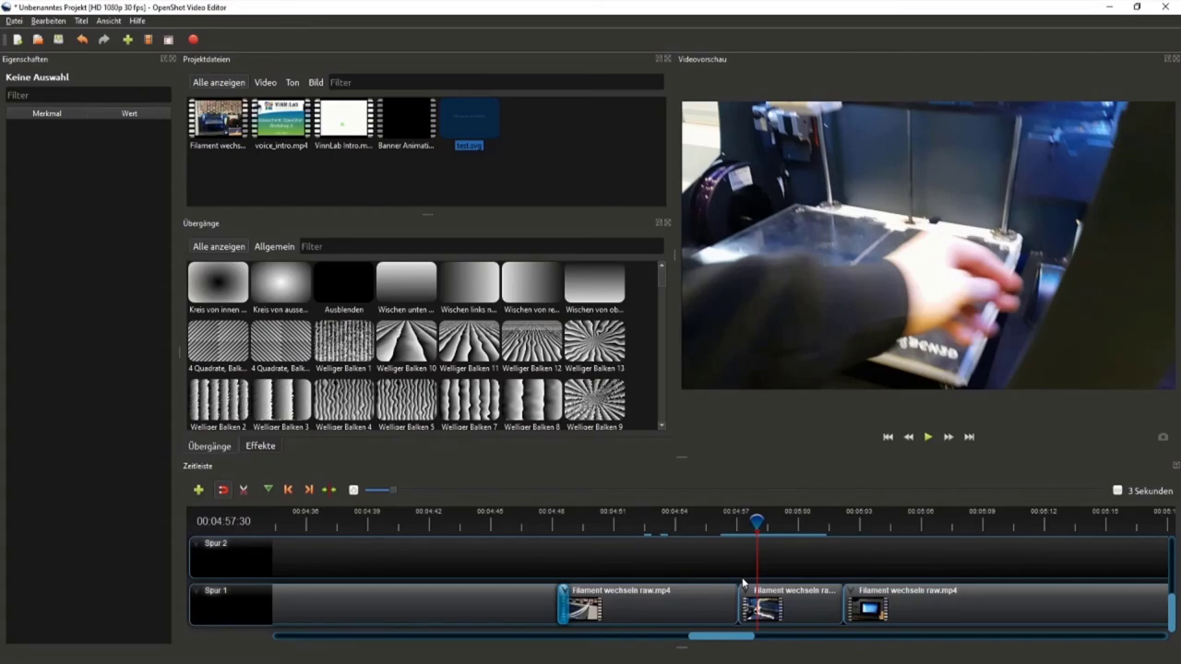
Play through the cuts around 5:02 and 5:21 to find the remaining gap.
scroll(797, 563, down, 2)
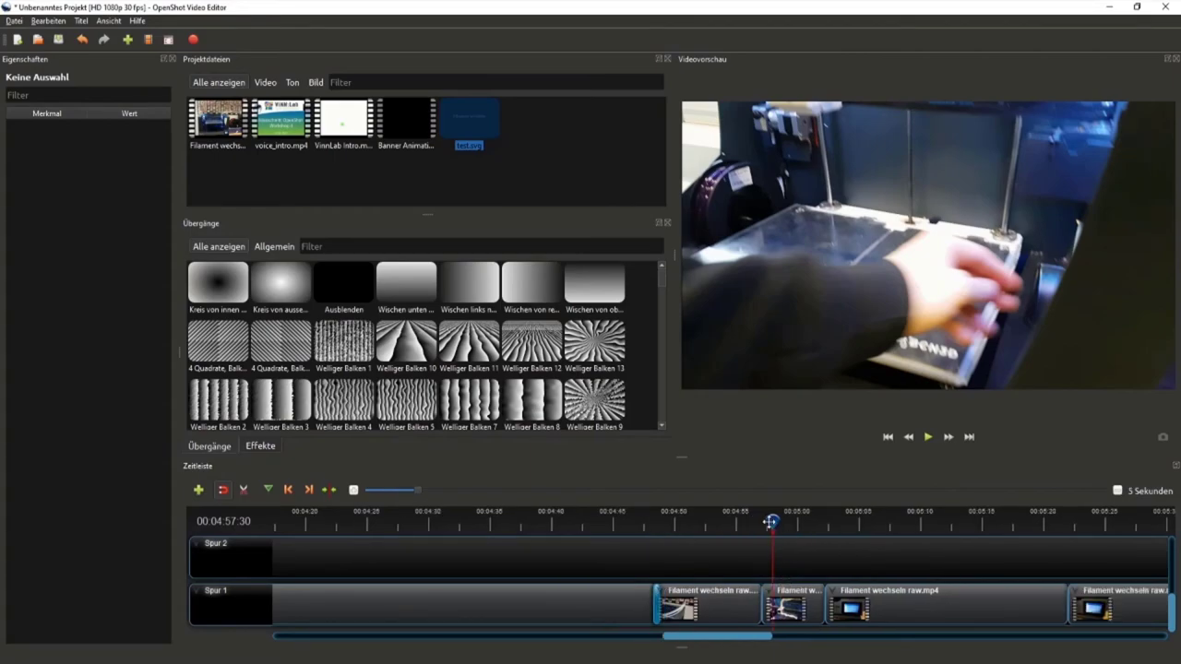
click(927, 437)
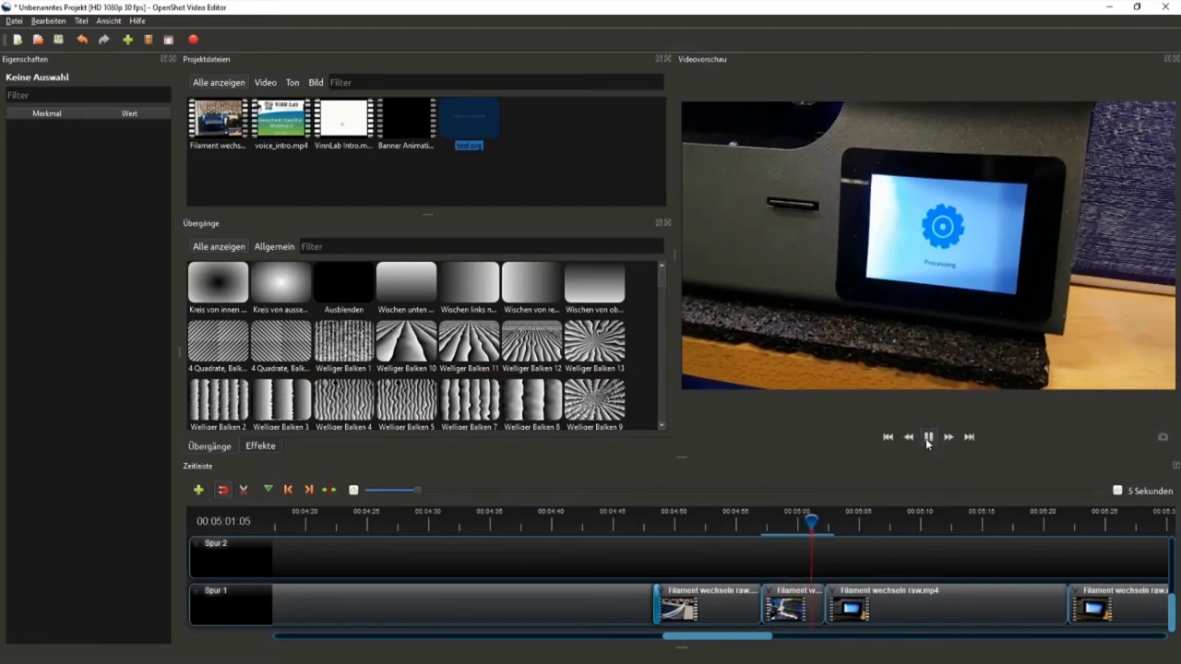
click(927, 438)
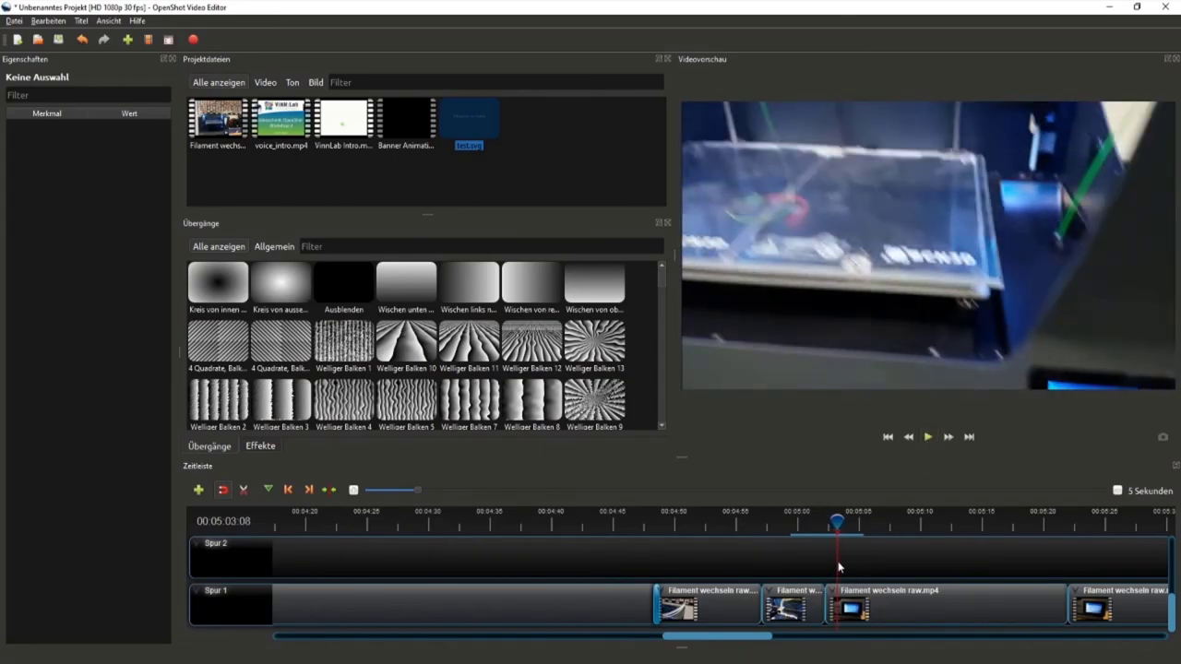
drag(834, 523, 824, 523)
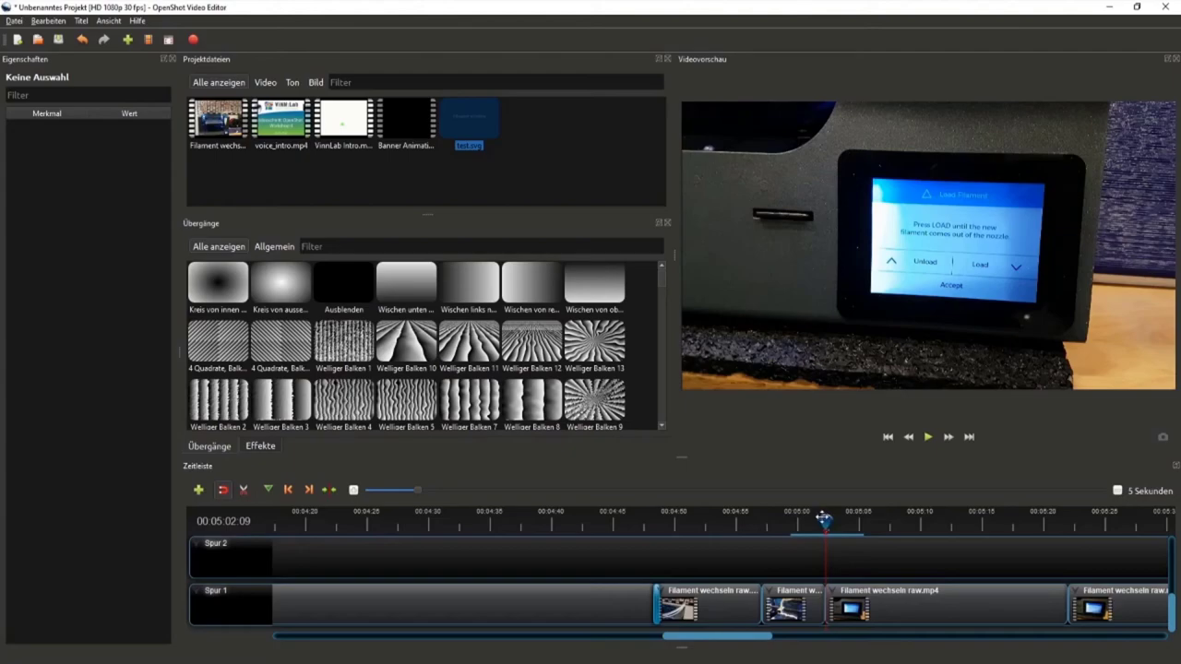
drag(826, 521, 945, 523)
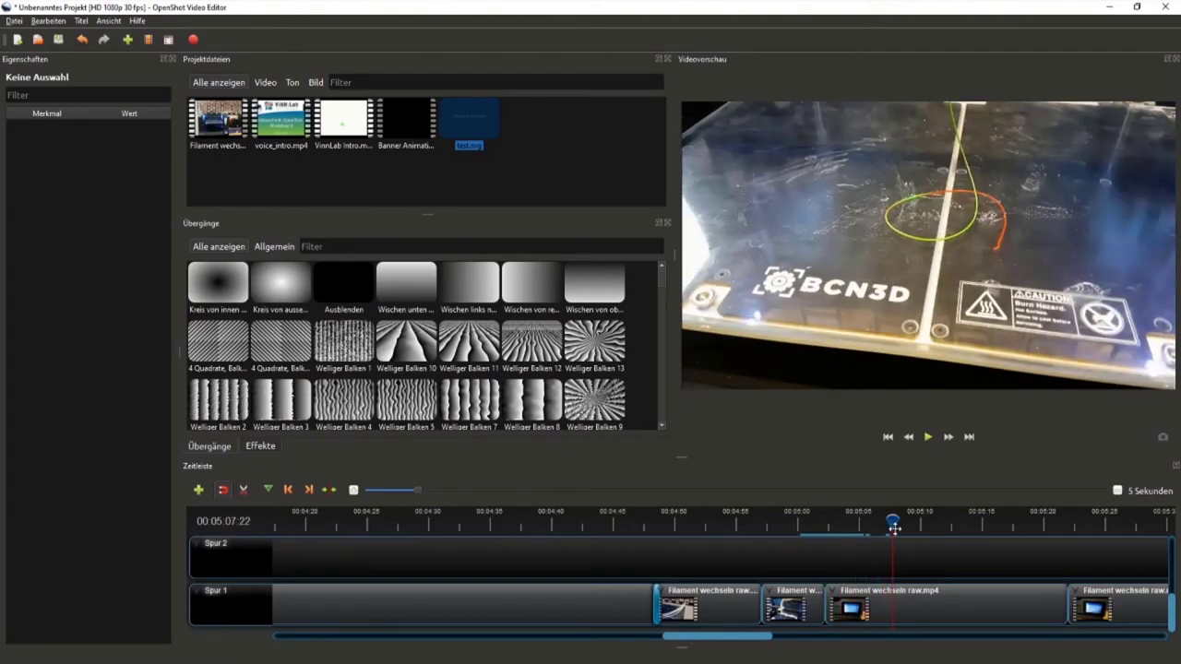
ctrl+scroll(907, 566, down, 2)
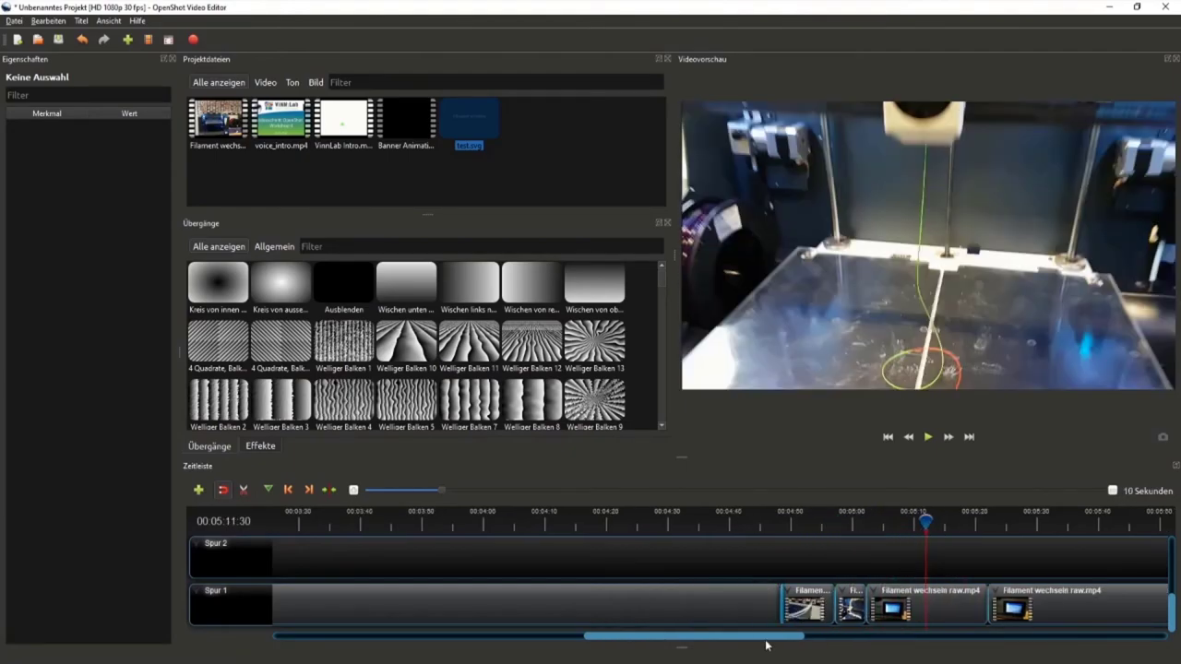
drag(771, 636, 830, 636)
drag(683, 522, 739, 528)
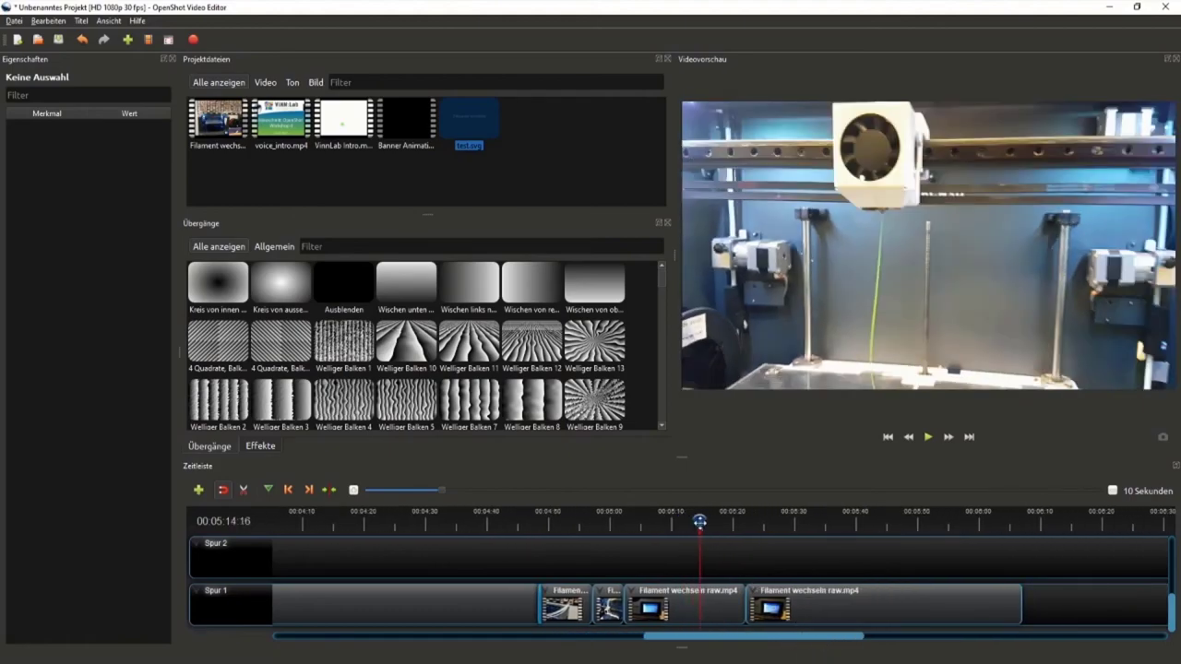
click(928, 437)
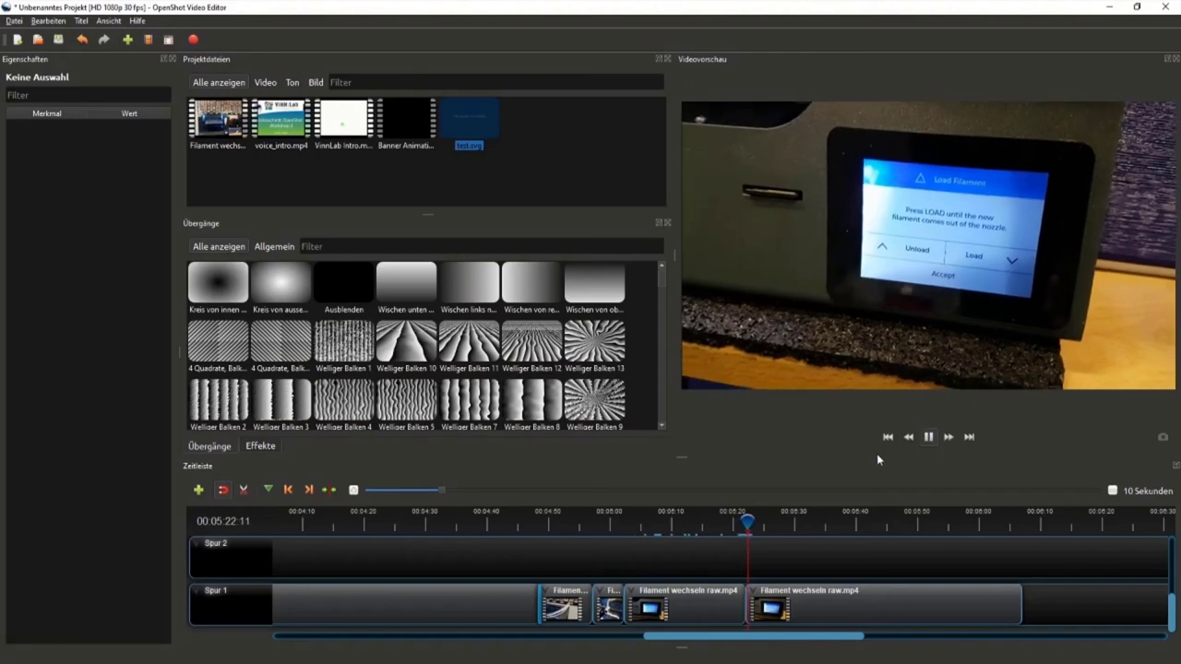
click(926, 441)
Slide the last filament clip left to close the gap and replay from 5:18.
scroll(765, 570, up, 2)
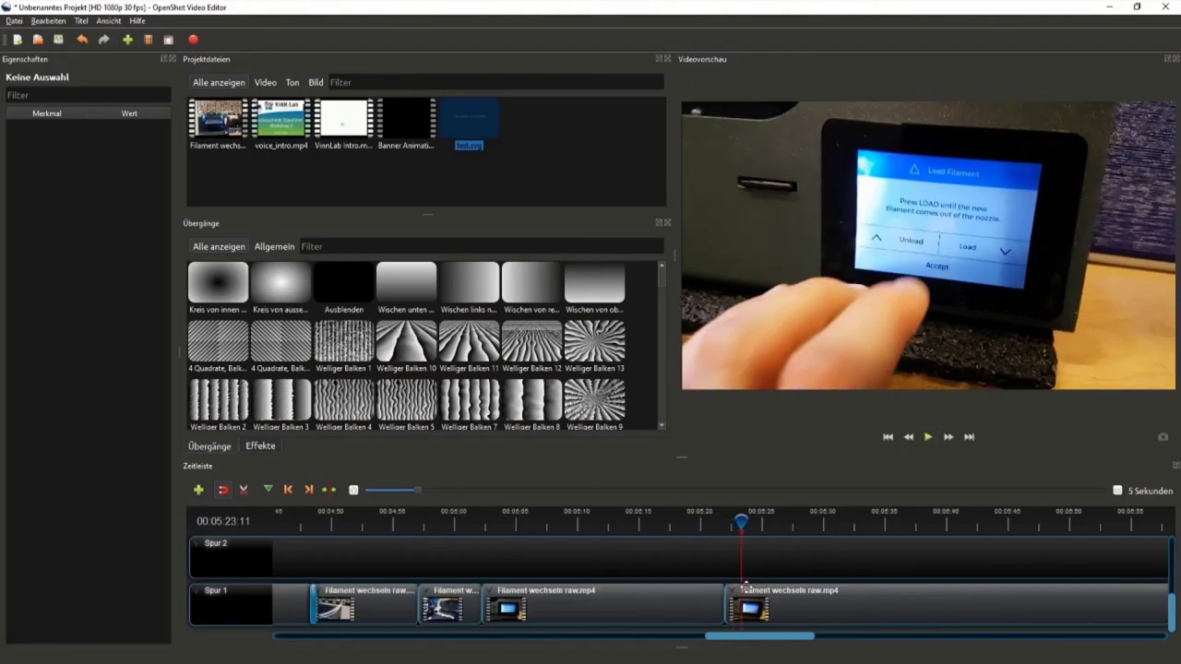
drag(771, 603, 764, 603)
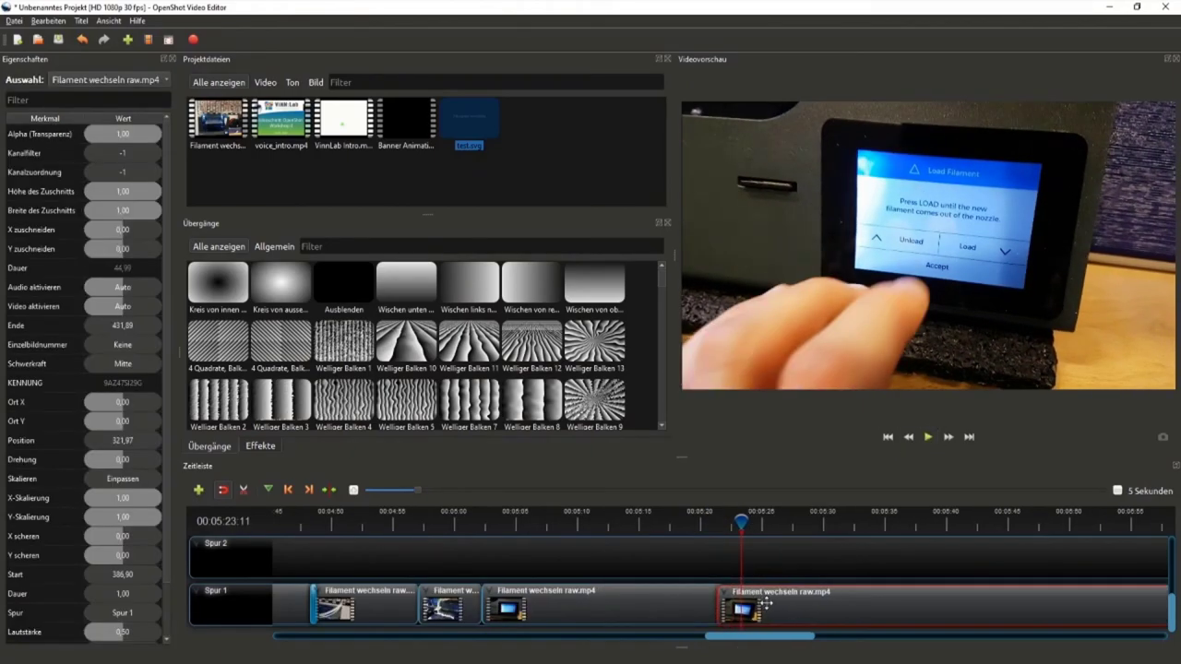
click(683, 522)
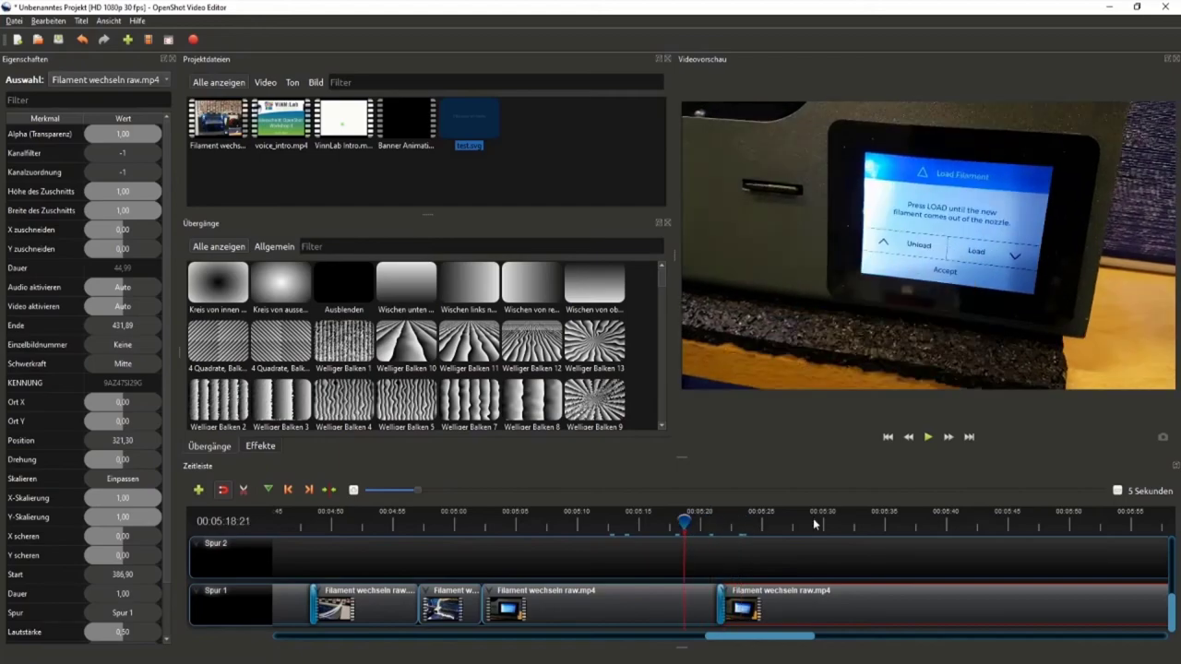
click(926, 443)
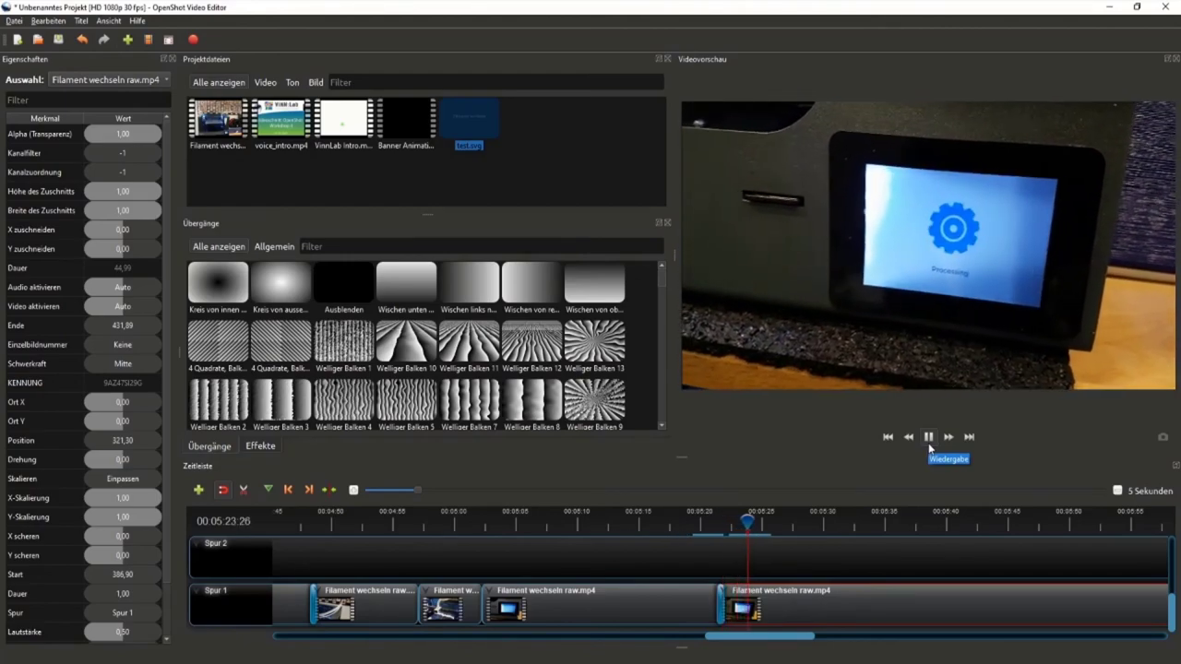
click(929, 447)
Deselect the clip, zoom the timeline out and return the playhead to the project start.
click(849, 557)
scroll(849, 557, down, 1)
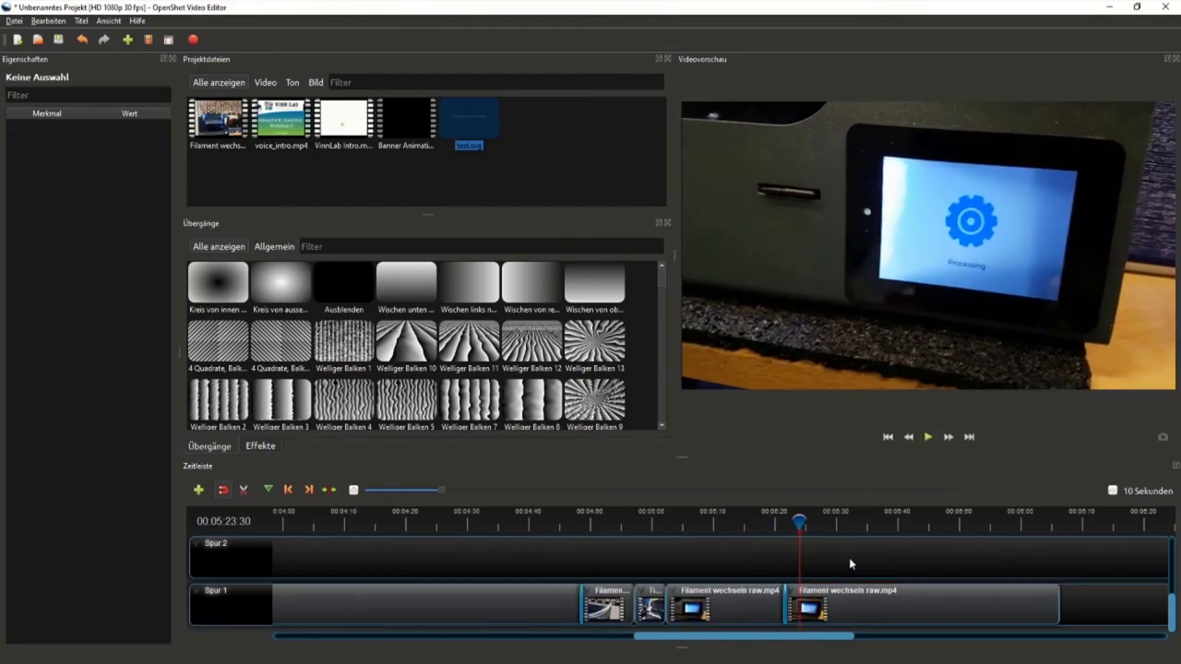
scroll(850, 558, down, 1)
scroll(846, 577, down, 1)
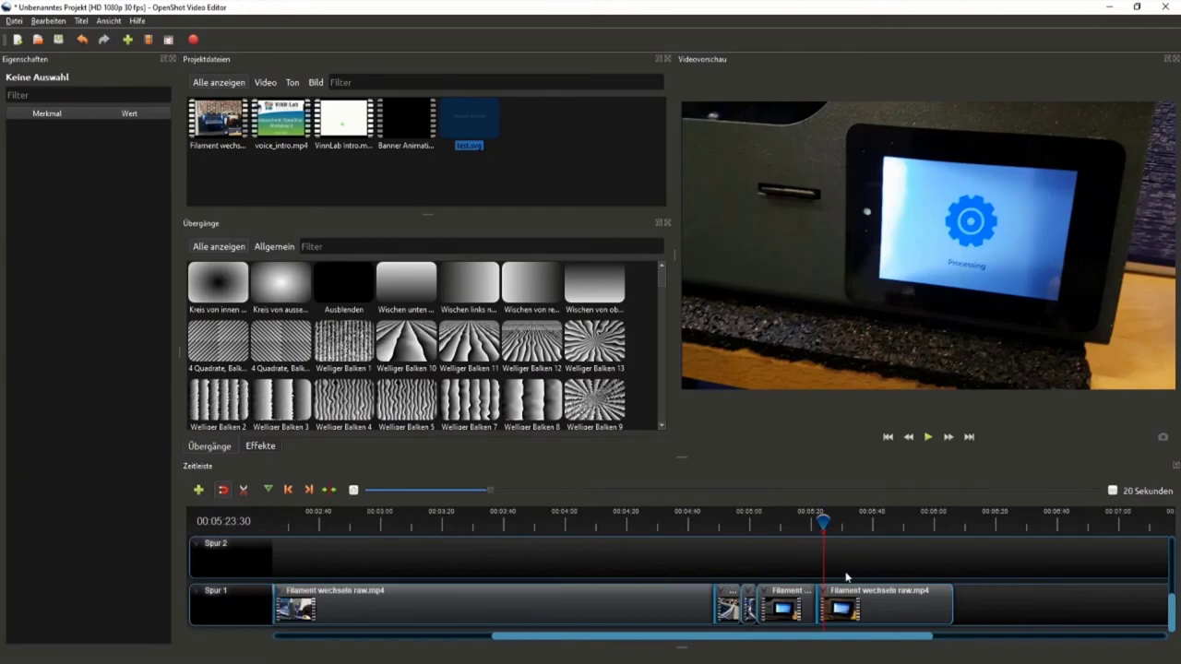
scroll(828, 562, down, 8)
click(368, 171)
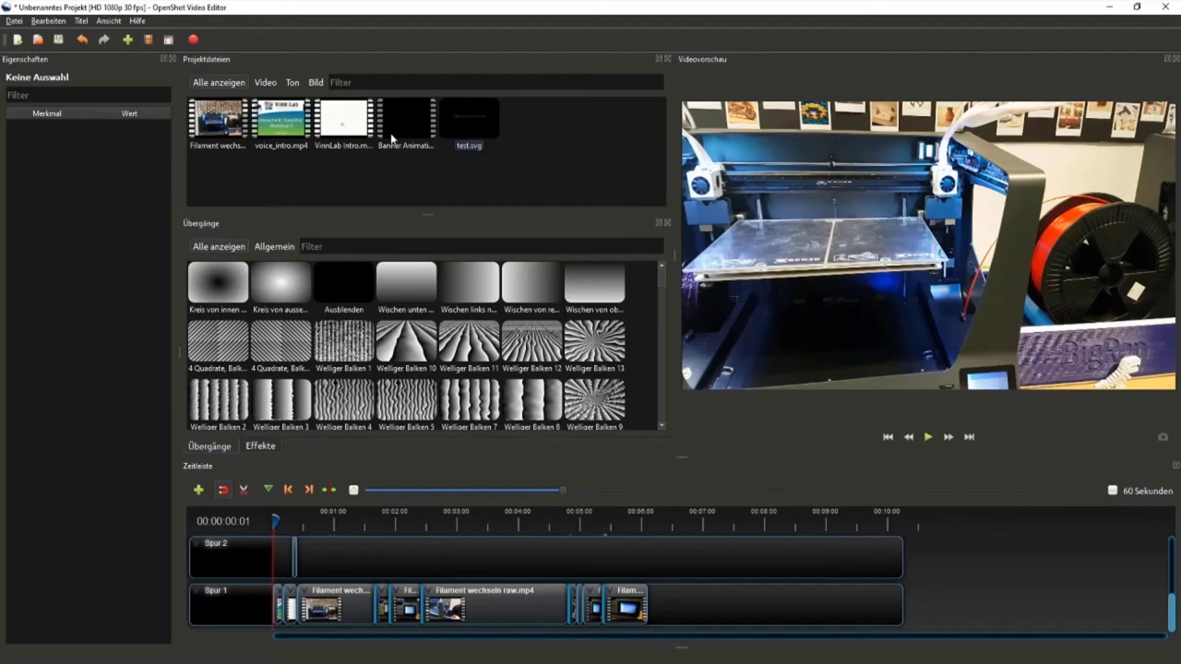
Drop Banner Animation from Projektdateien onto Spur 2 and preview its frames around 1:11.
drag(273, 519, 287, 520)
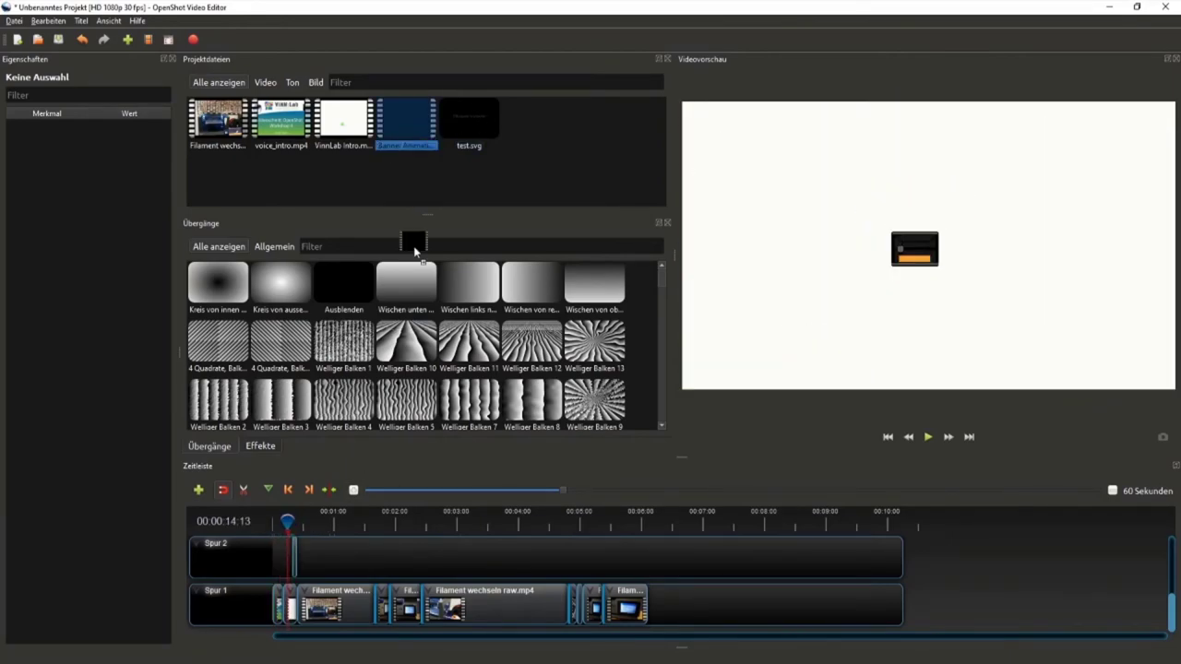
drag(407, 131, 347, 558)
drag(287, 521, 345, 521)
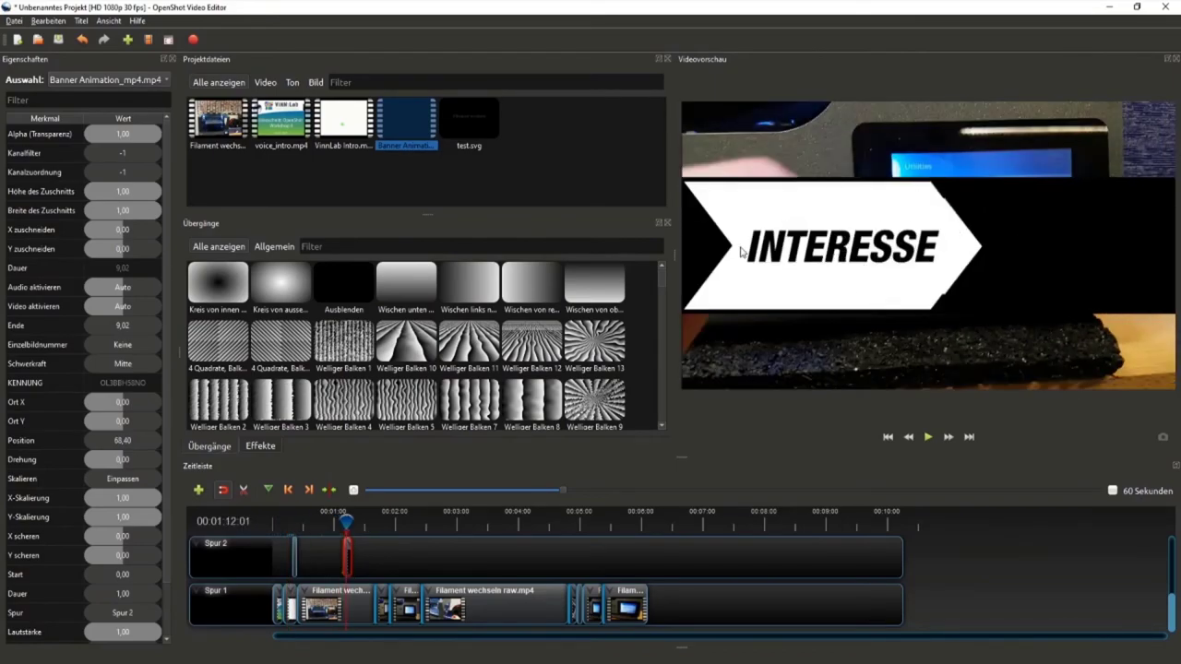
drag(346, 519, 350, 522)
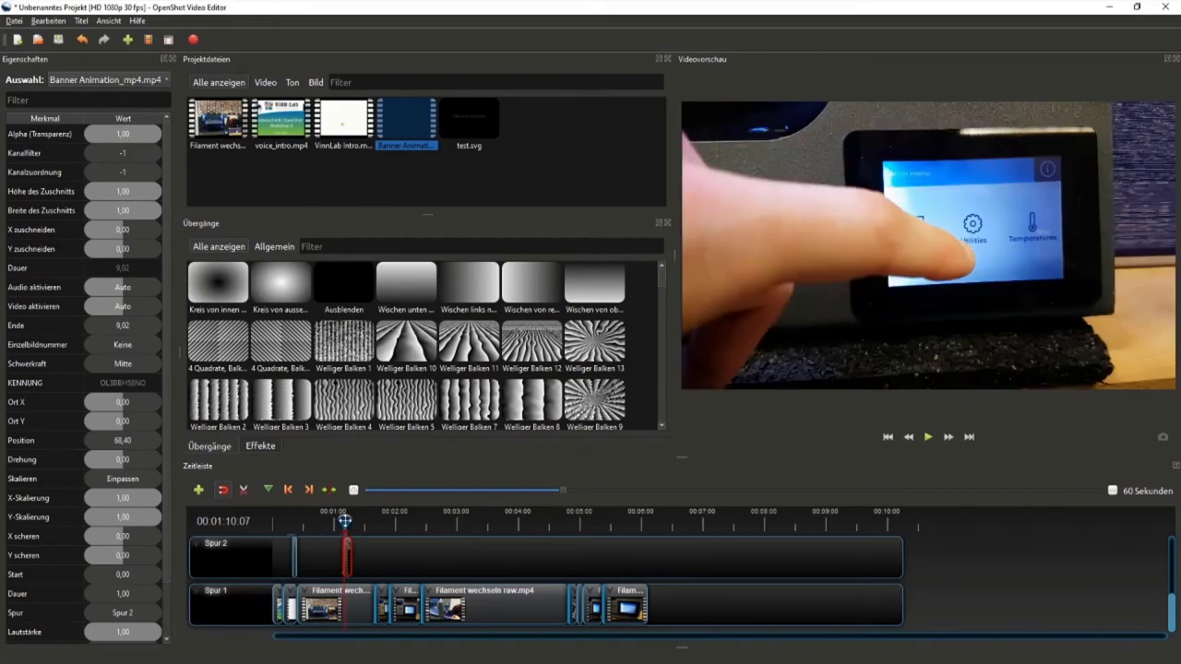
Move the banner clip right so it starts at about 2:05 (125.57 s).
scroll(353, 521, up, 1)
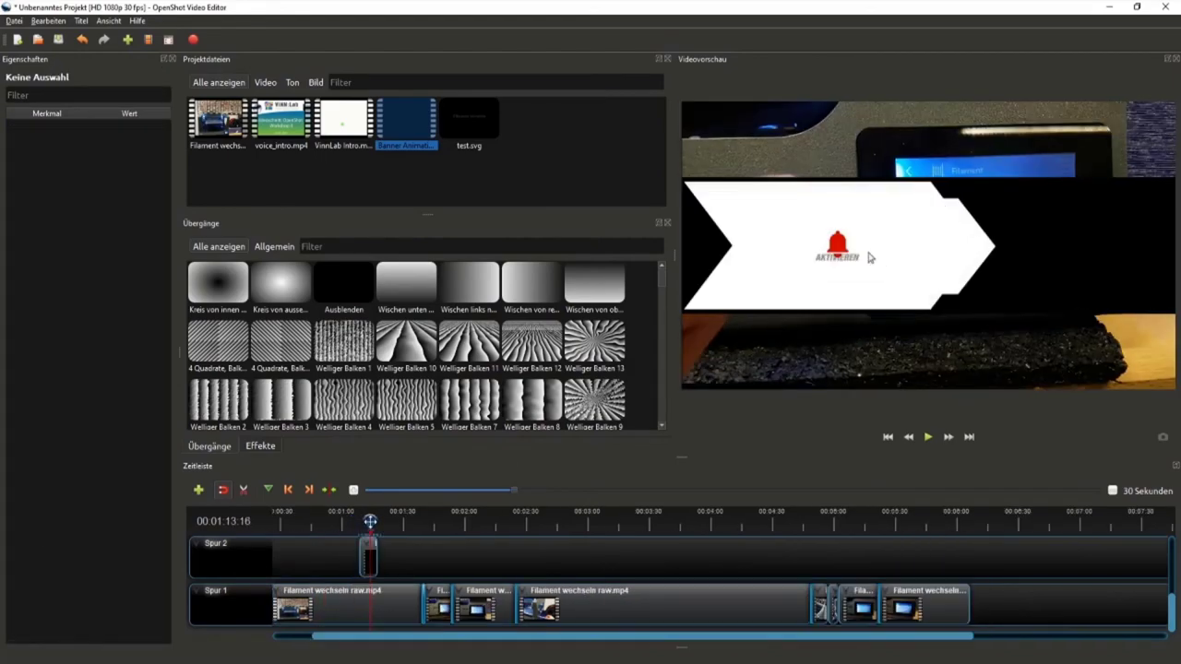
drag(369, 522, 354, 521)
scroll(447, 563, down, 1)
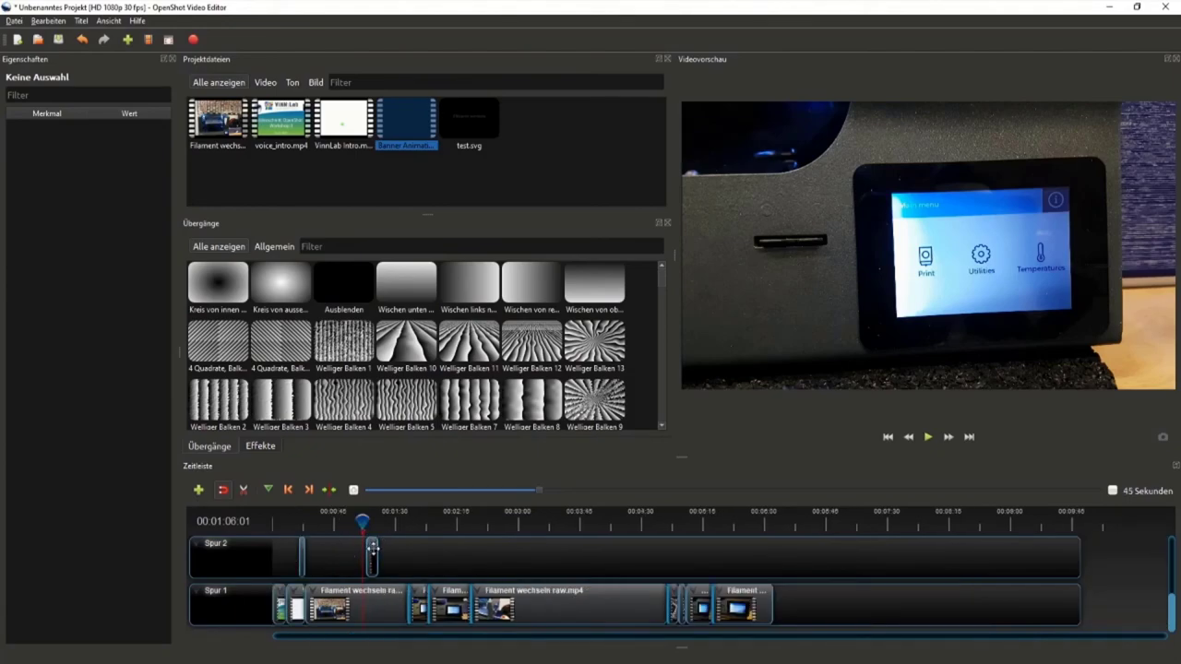
drag(373, 550, 450, 551)
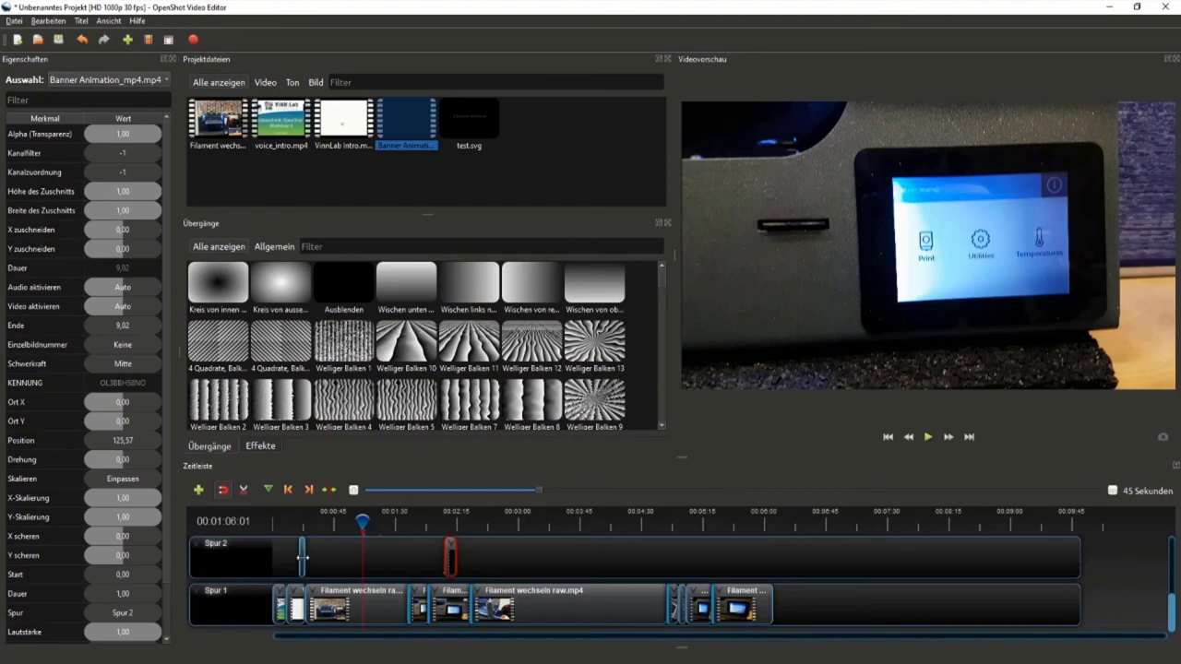
Preview the video from about 2:02 with the banner deselected.
click(374, 550)
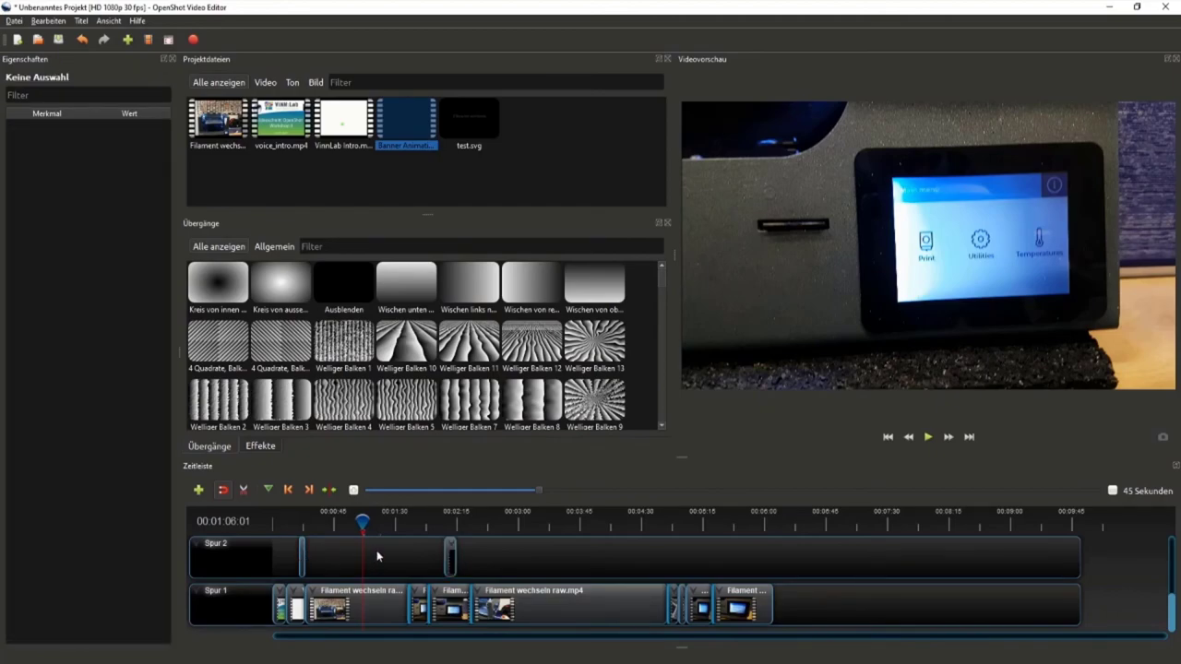
drag(372, 525, 440, 526)
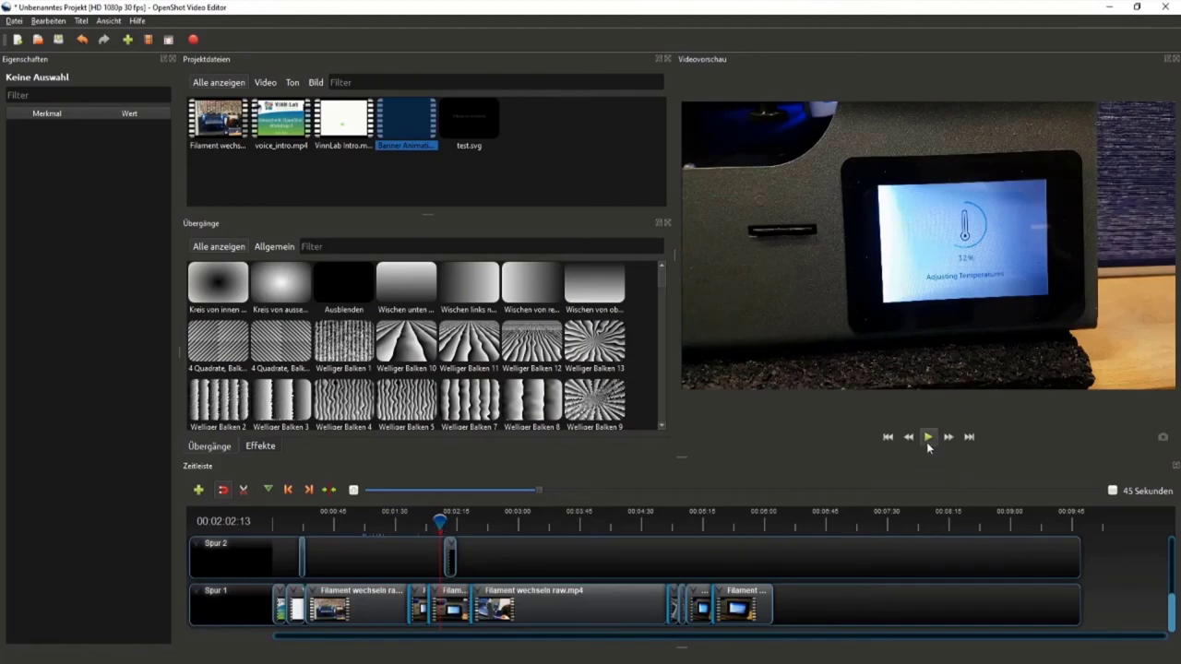
click(928, 437)
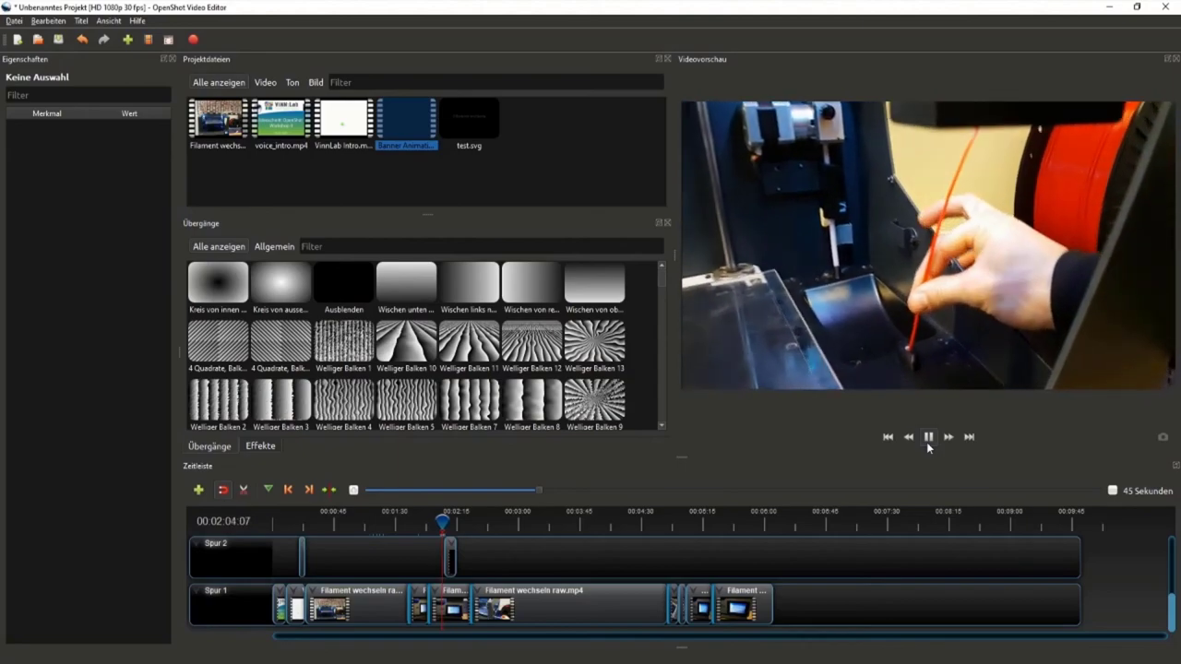
click(927, 442)
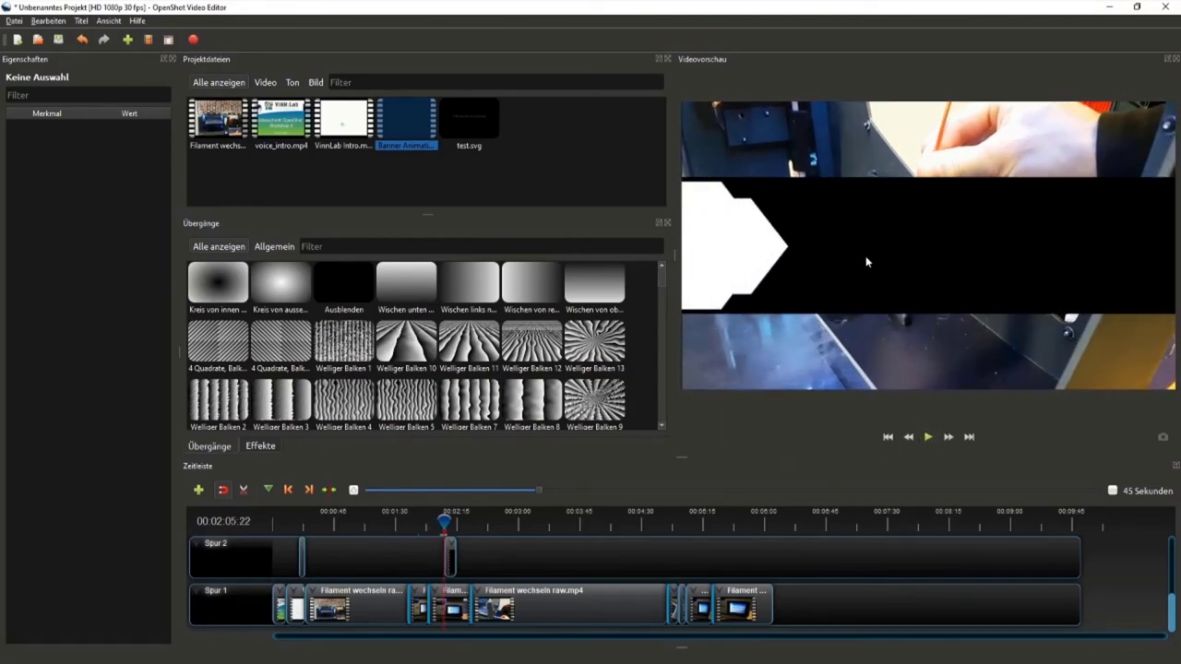
Drag the banner clip right to start at 153.47 s and play back the banner section.
click(452, 555)
drag(455, 554, 455, 554)
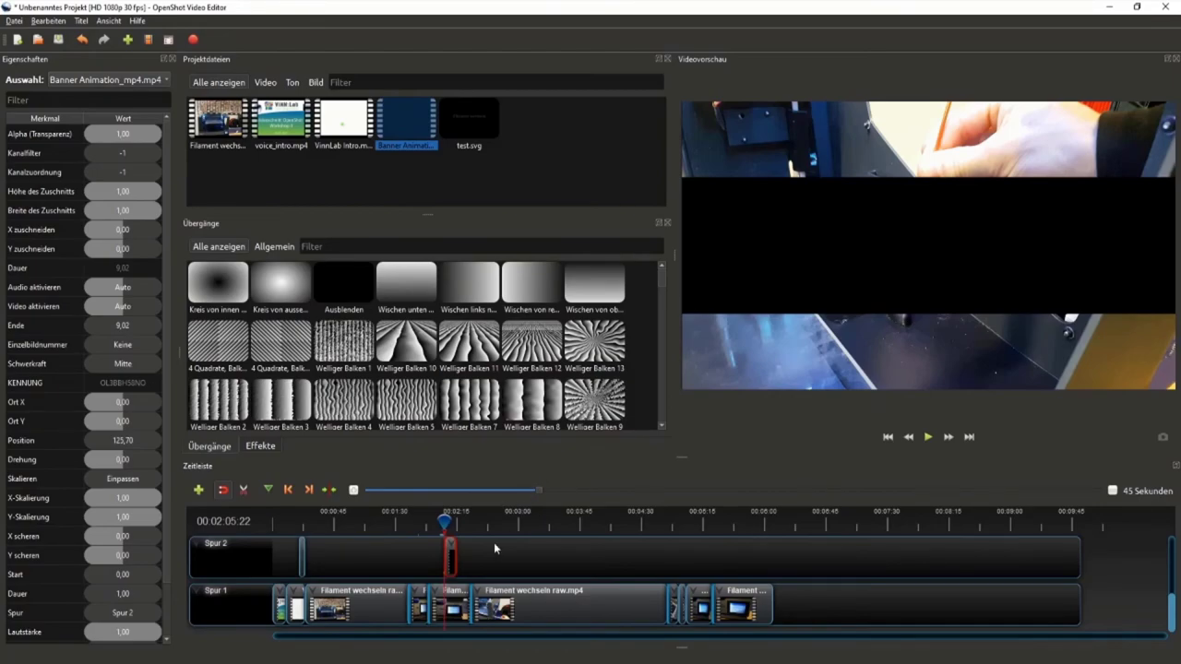
drag(450, 554, 523, 555)
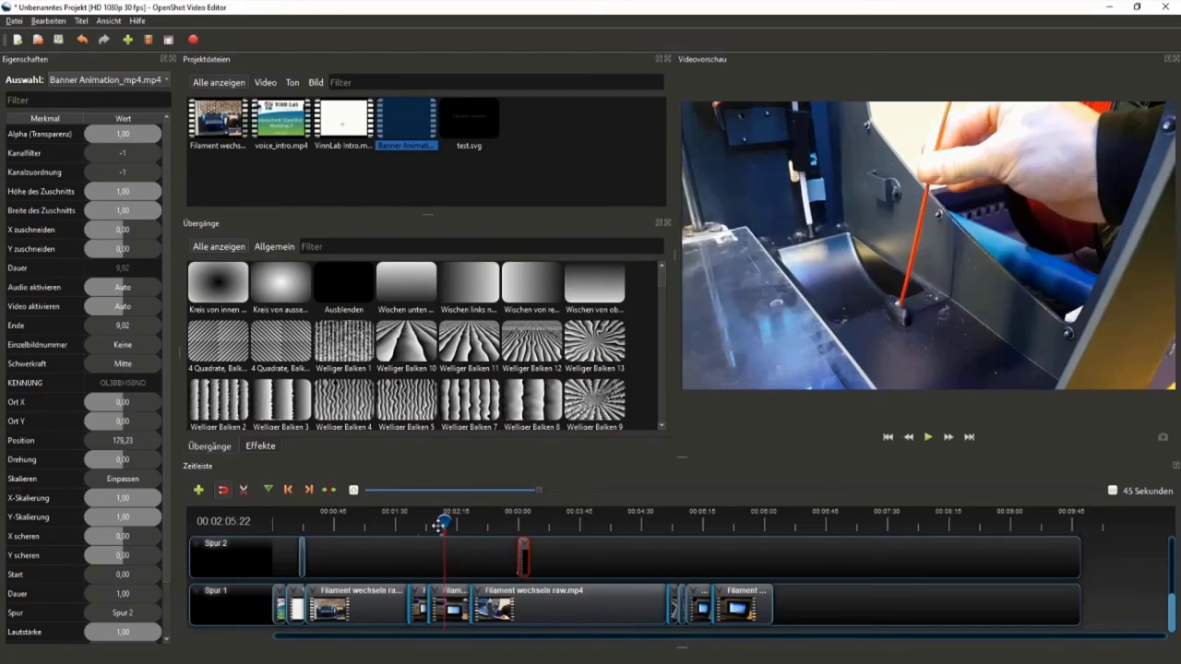
drag(441, 523, 491, 522)
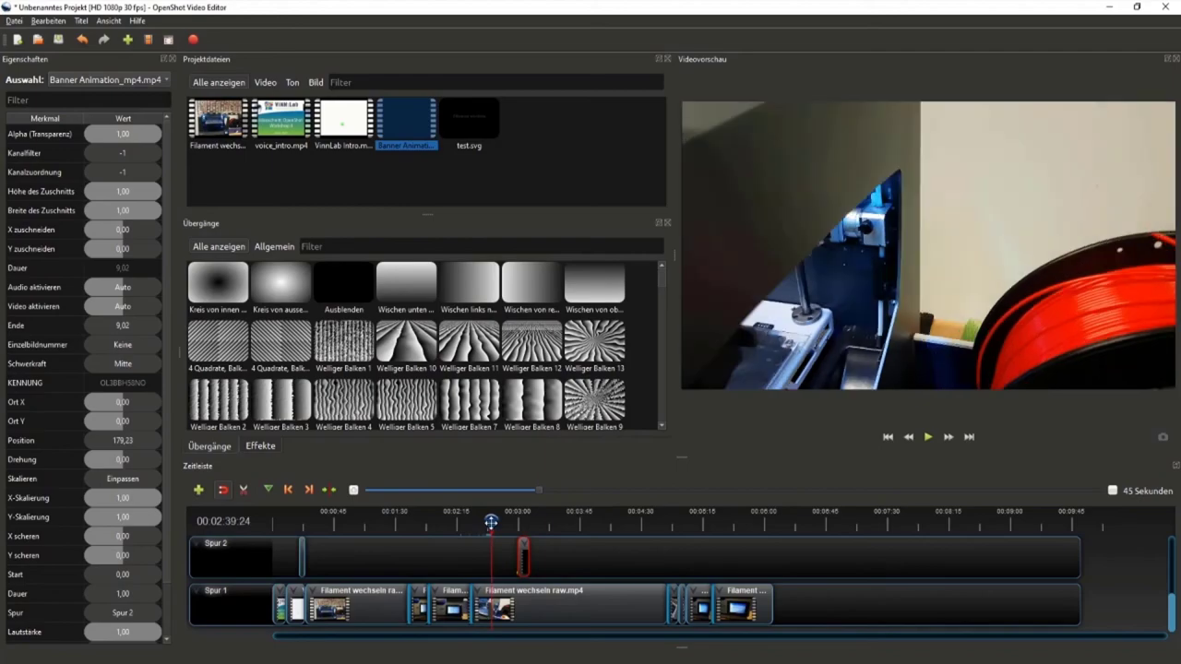
drag(490, 522, 490, 553)
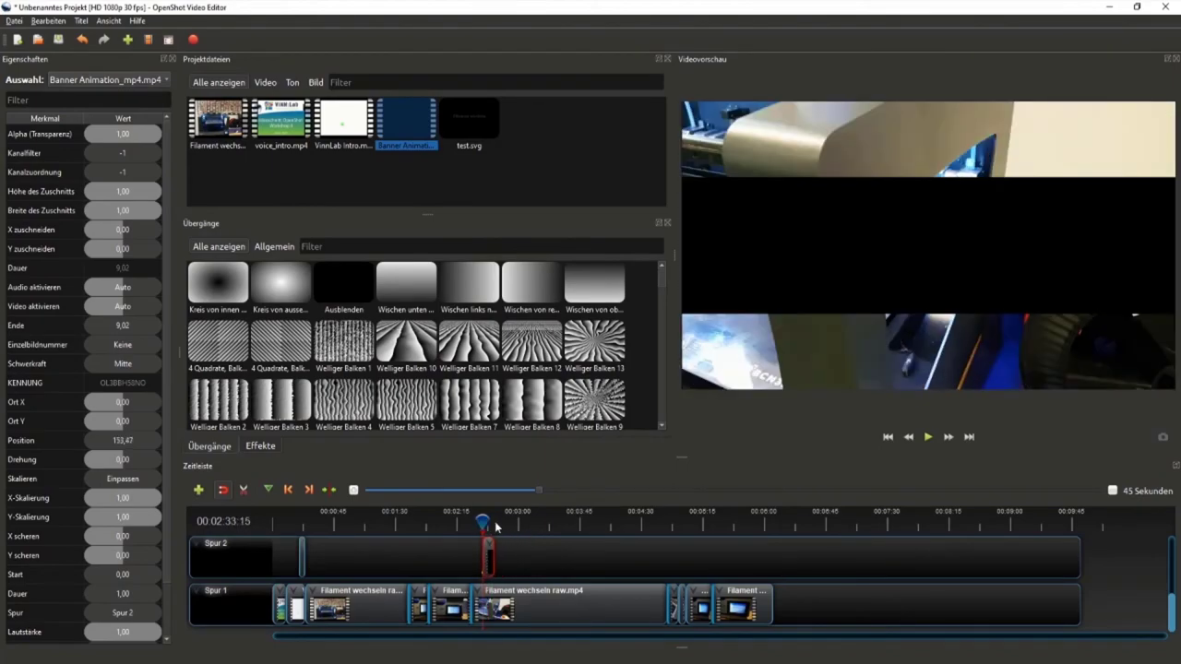
click(477, 522)
click(924, 443)
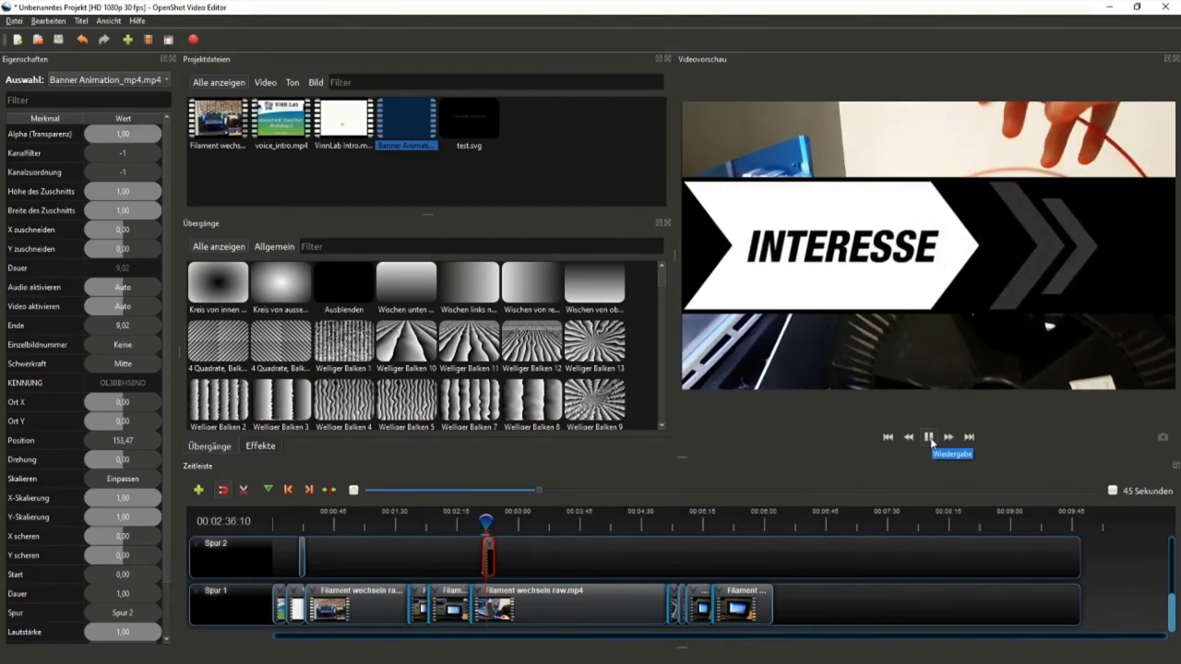
click(929, 439)
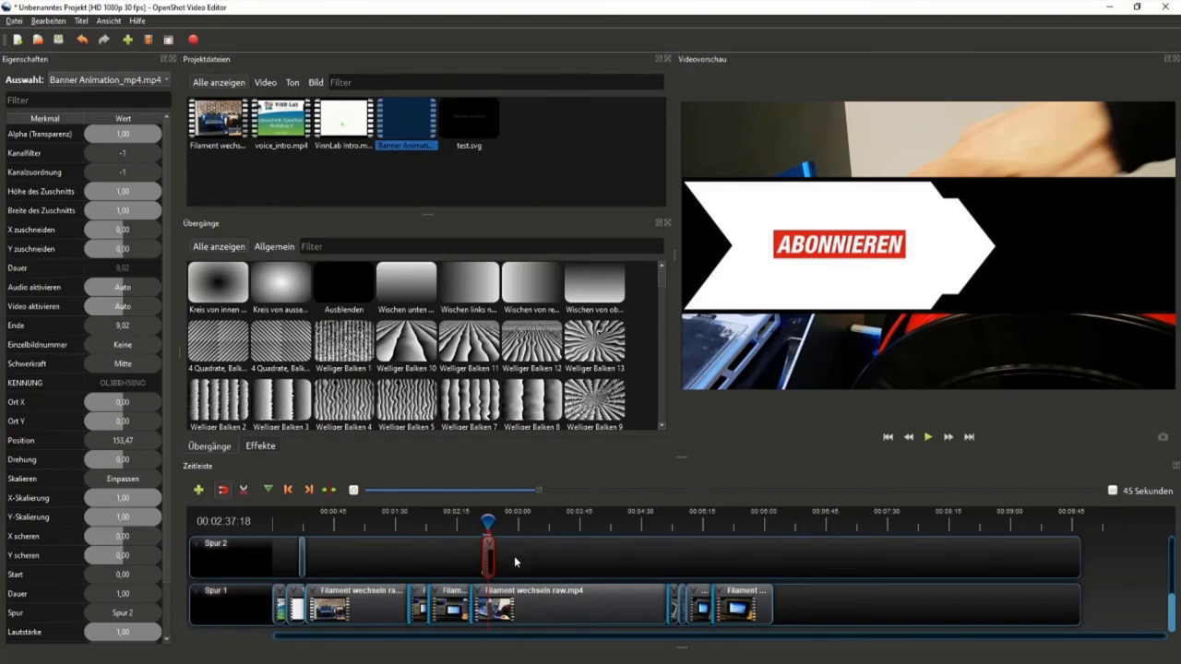
ctrl+scroll(514, 558, up, 2)
ctrl+scroll(473, 523, up, 1)
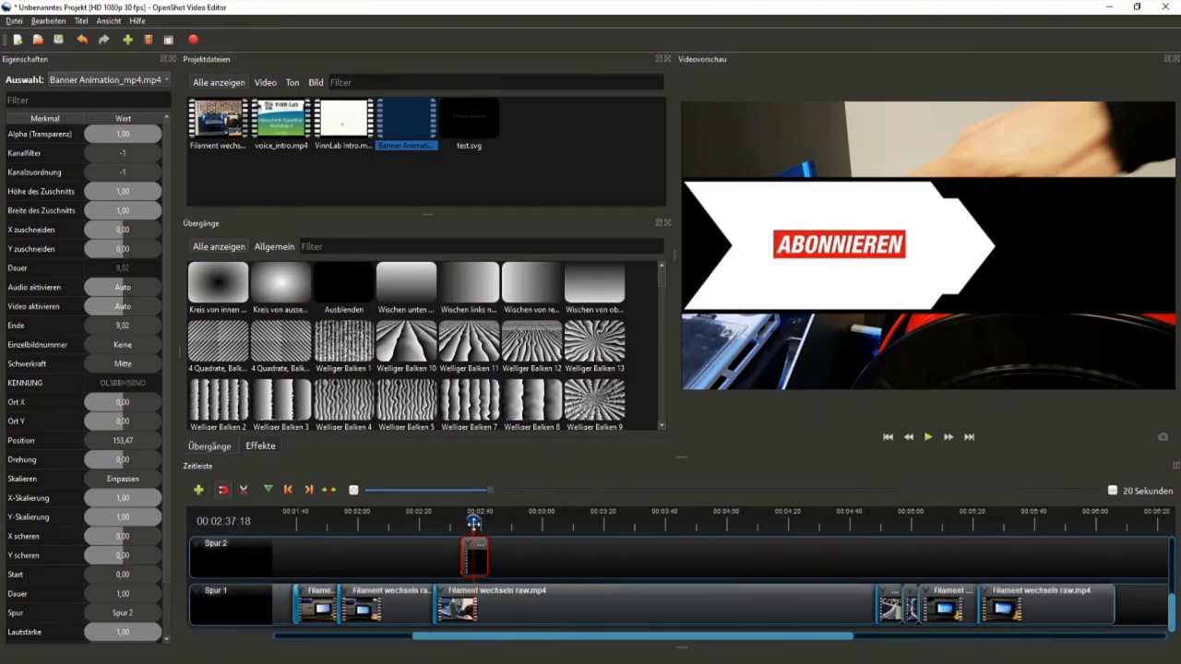
Scale the banner to 0,50 in X-Skalierung and Y-Skalierung.
drag(473, 523, 462, 522)
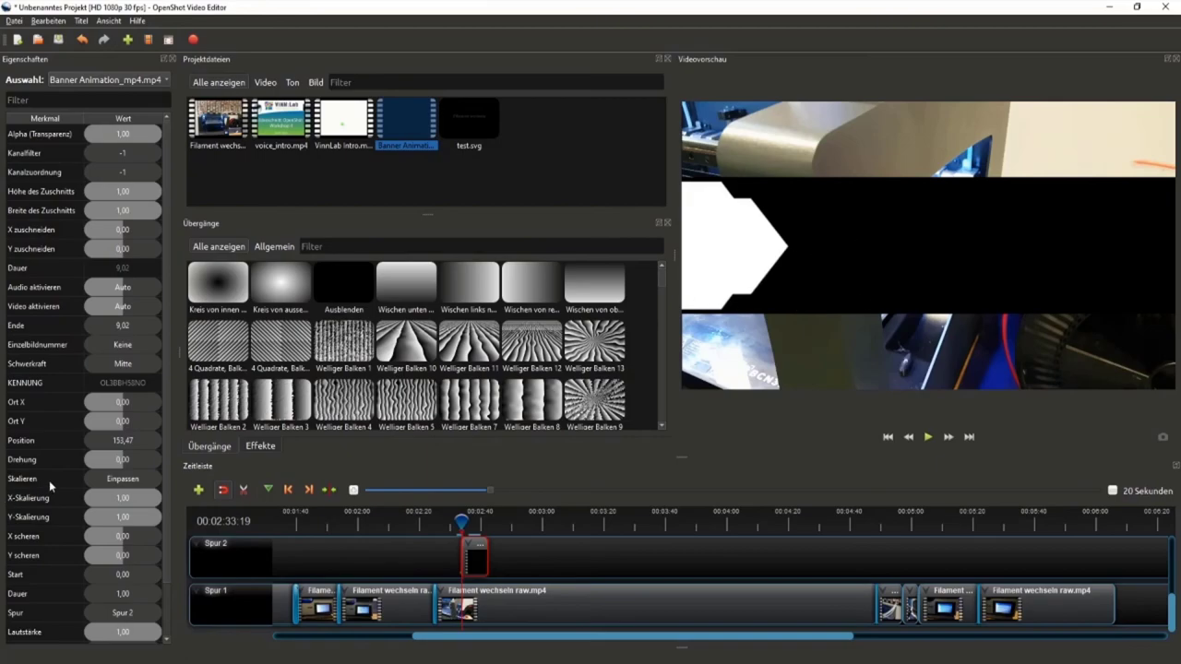
click(132, 503)
drag(129, 503, 136, 502)
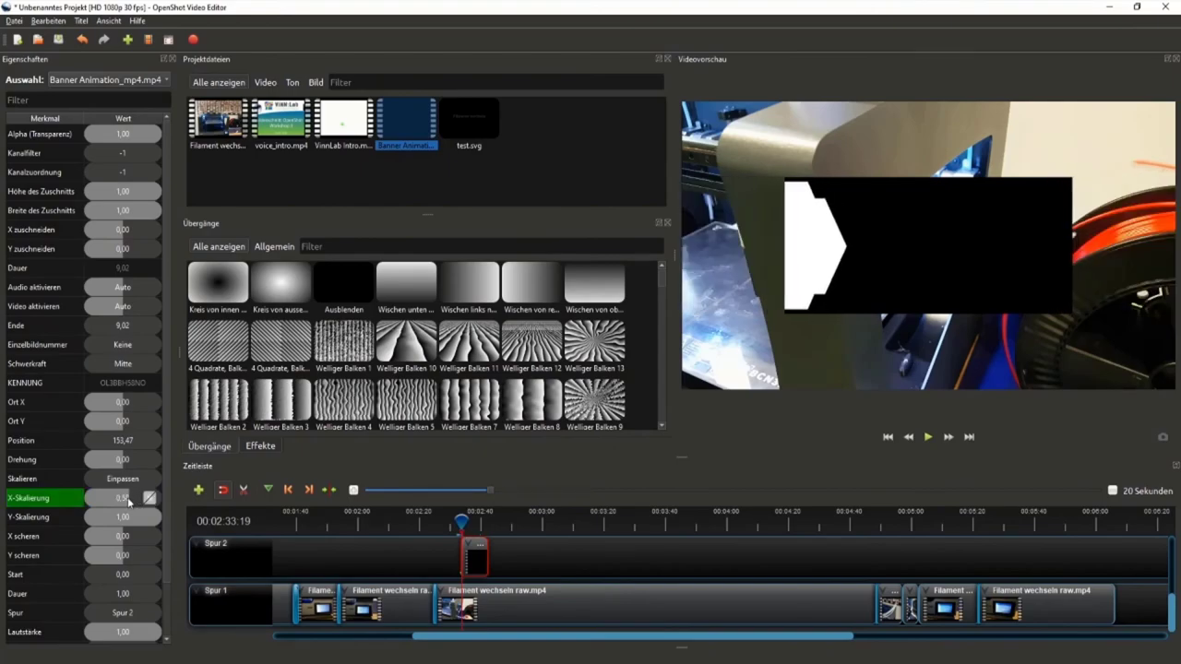
mouse_move(137, 502)
mouse_down()
mouse_move(112, 502)
mouse_move(124, 502)
mouse_up()
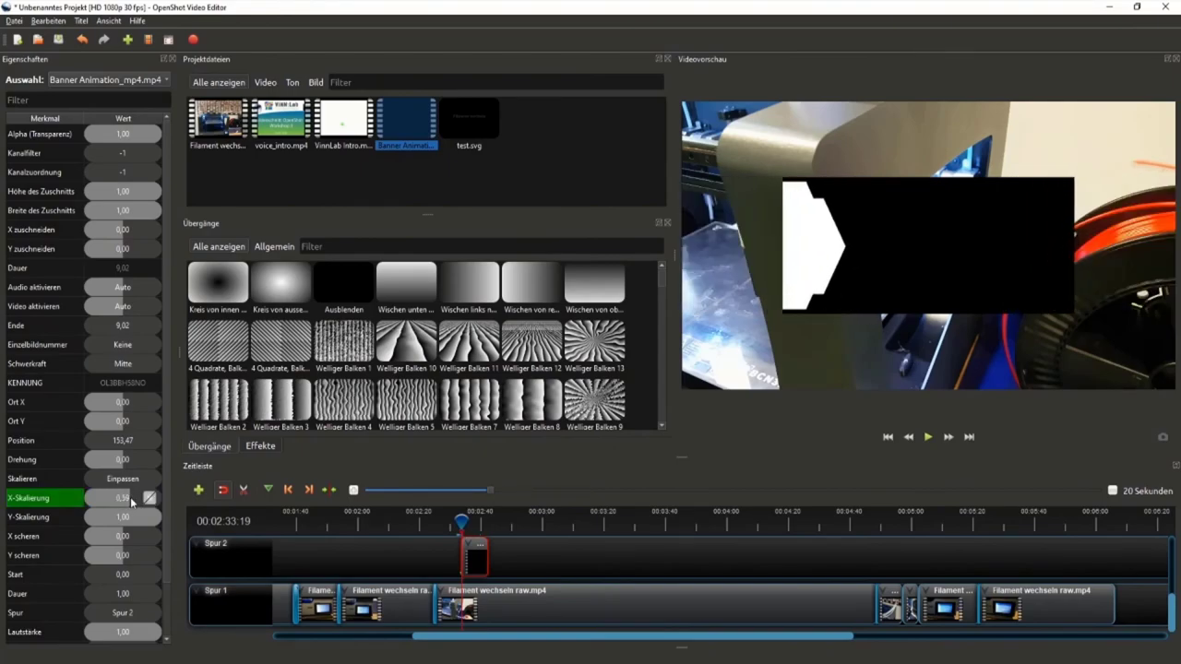
double_click(124, 501)
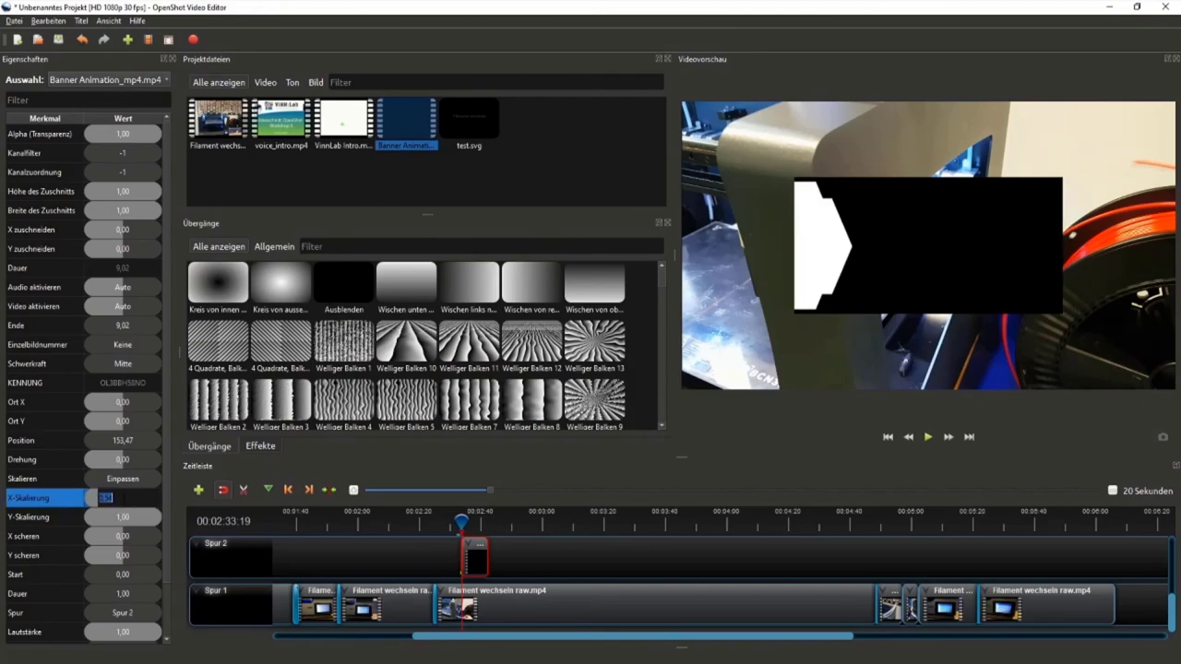
text(0,5)
key(Return)
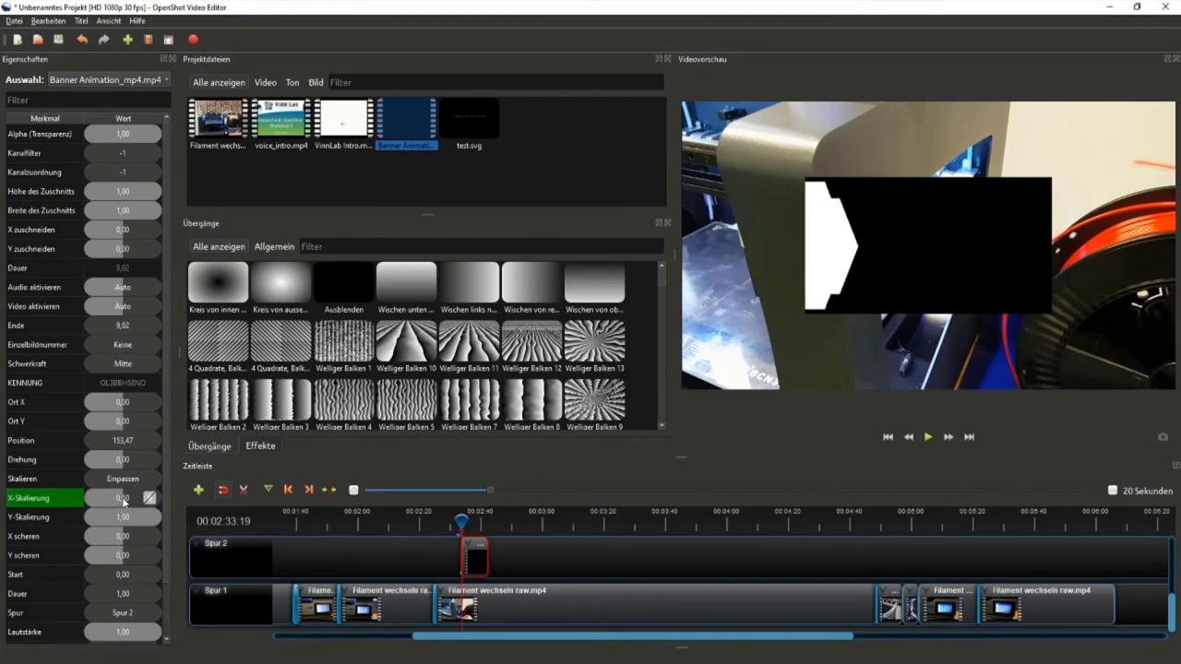
double_click(106, 517)
text(0,5)
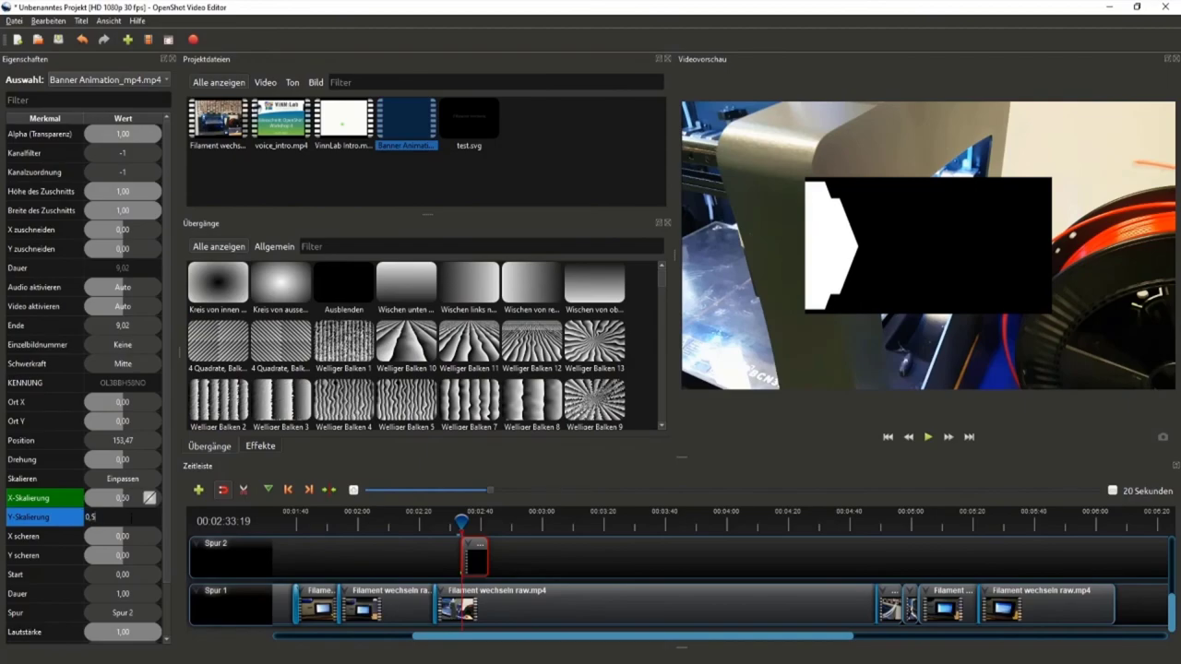
key(Return)
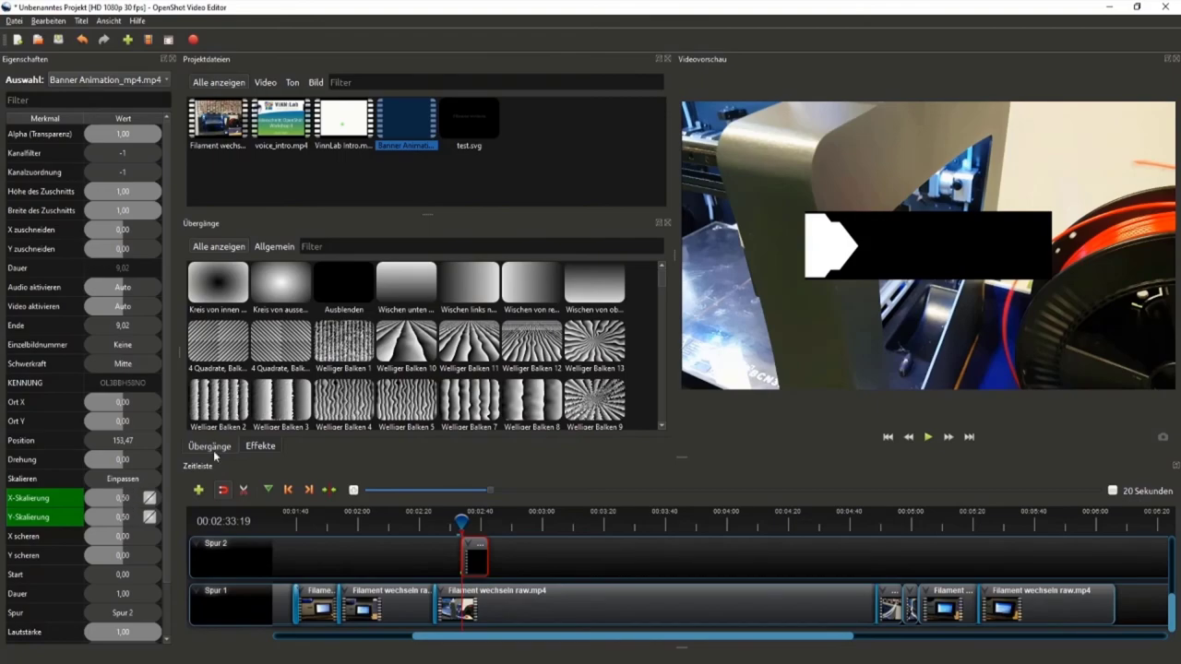
Reduce X-Skalierung and Y-Skalierung further to 0,30.
double_click(126, 499)
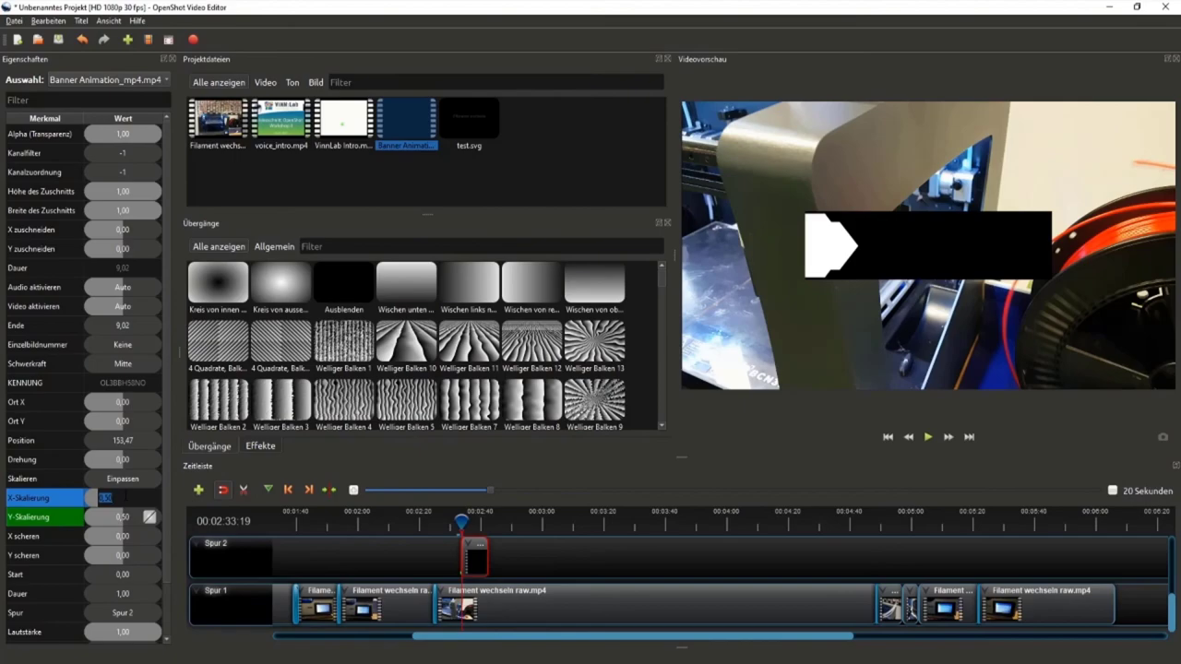
text(0)
key(Return)
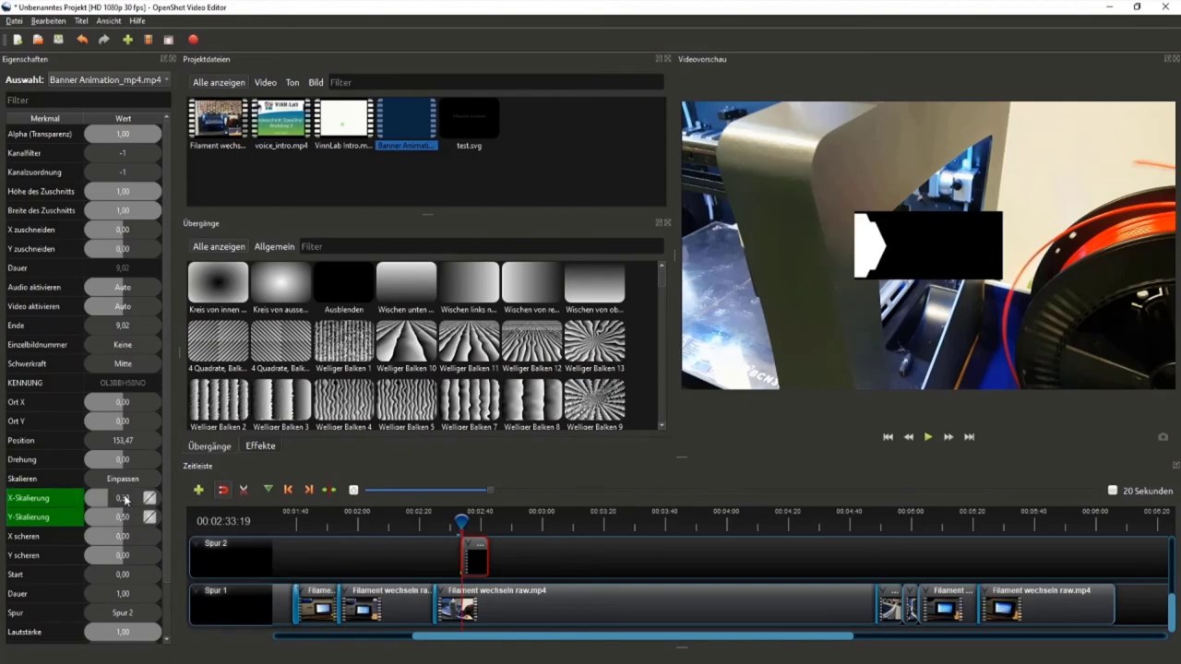
double_click(126, 518)
text(0)
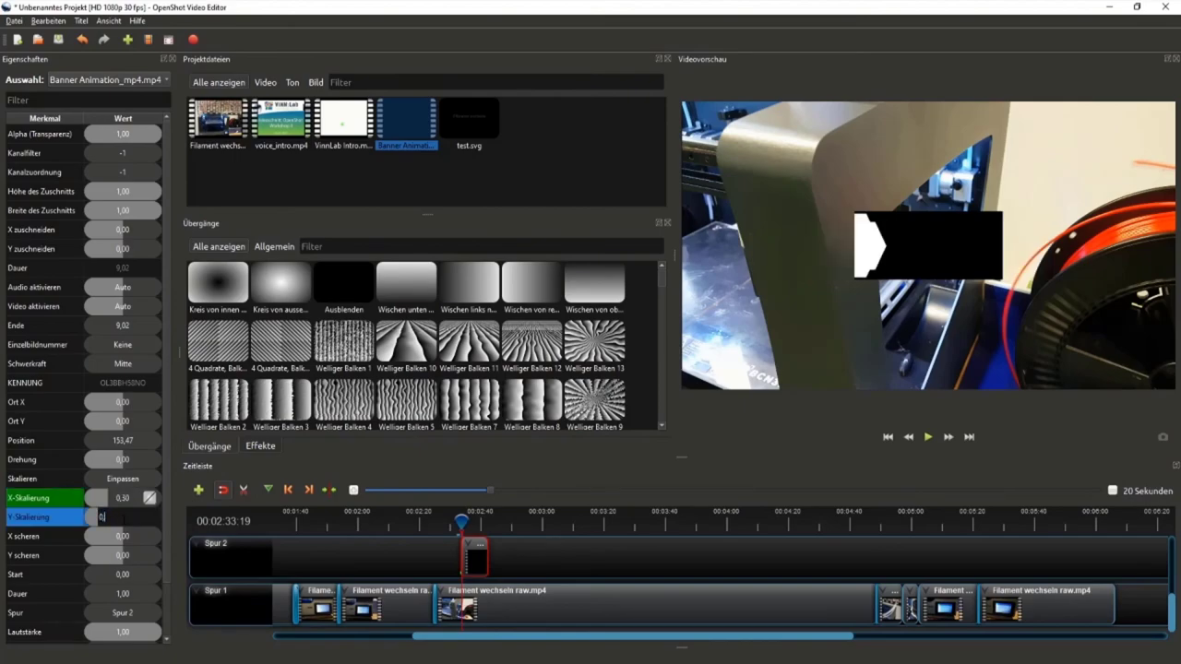
text(30)
key(Return)
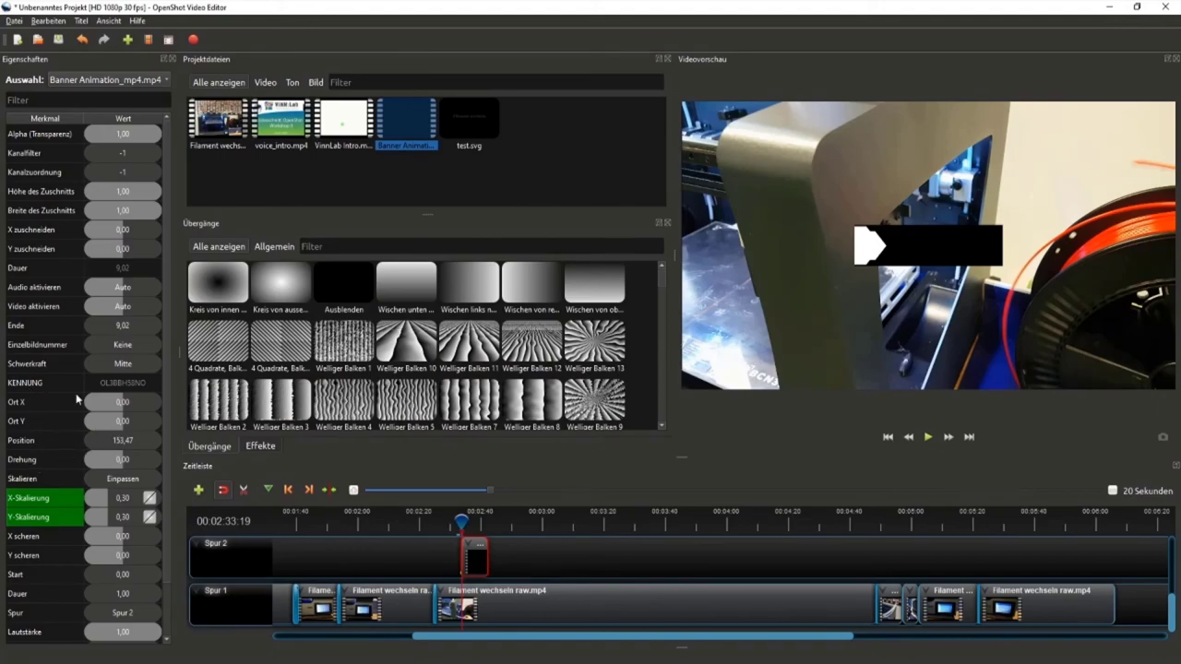
Set the banner's Ort X to -0,35 and Ort Y to 0,43.
click(124, 404)
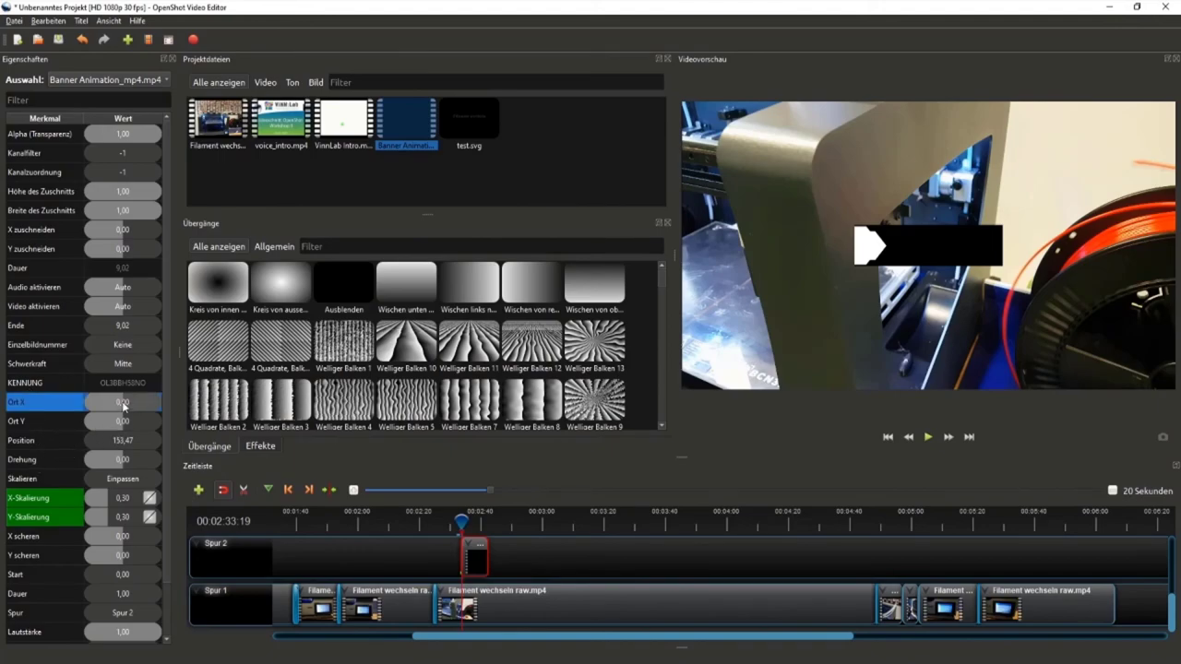
drag(122, 413, 110, 406)
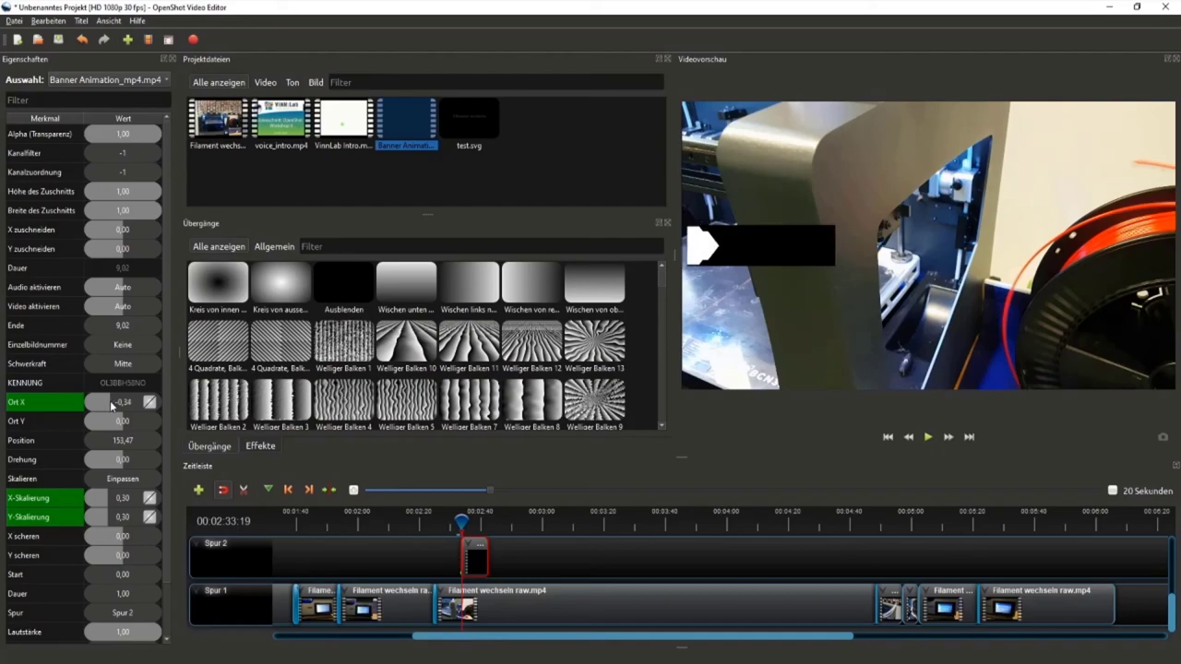
drag(120, 422, 141, 429)
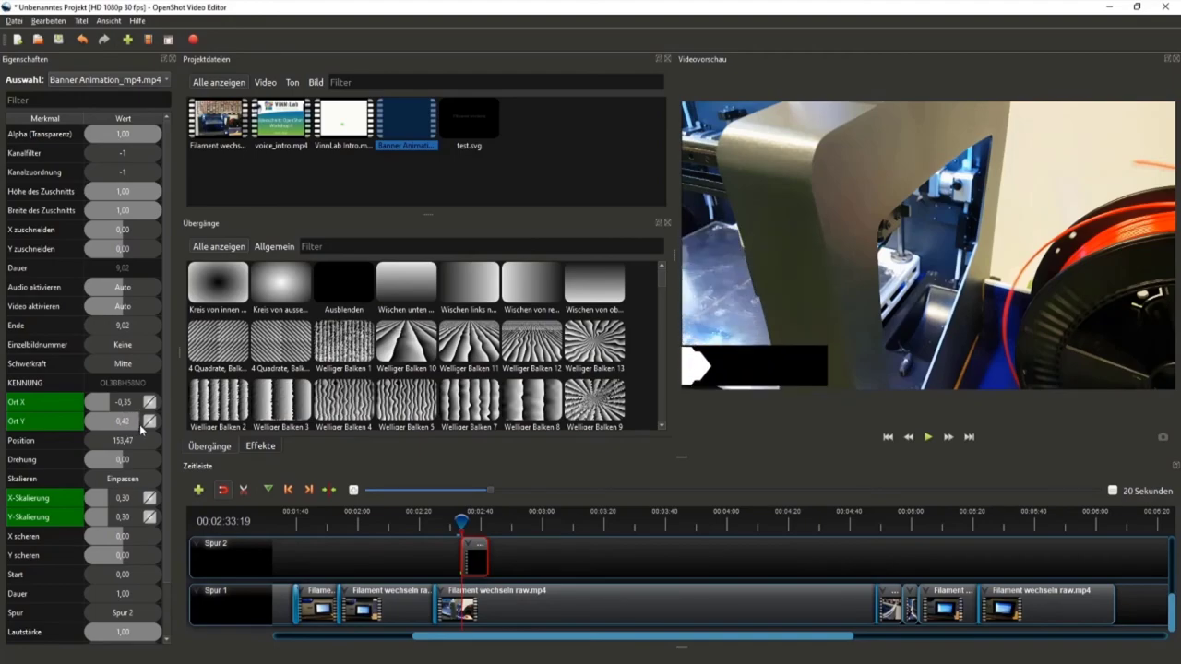
drag(141, 429, 142, 429)
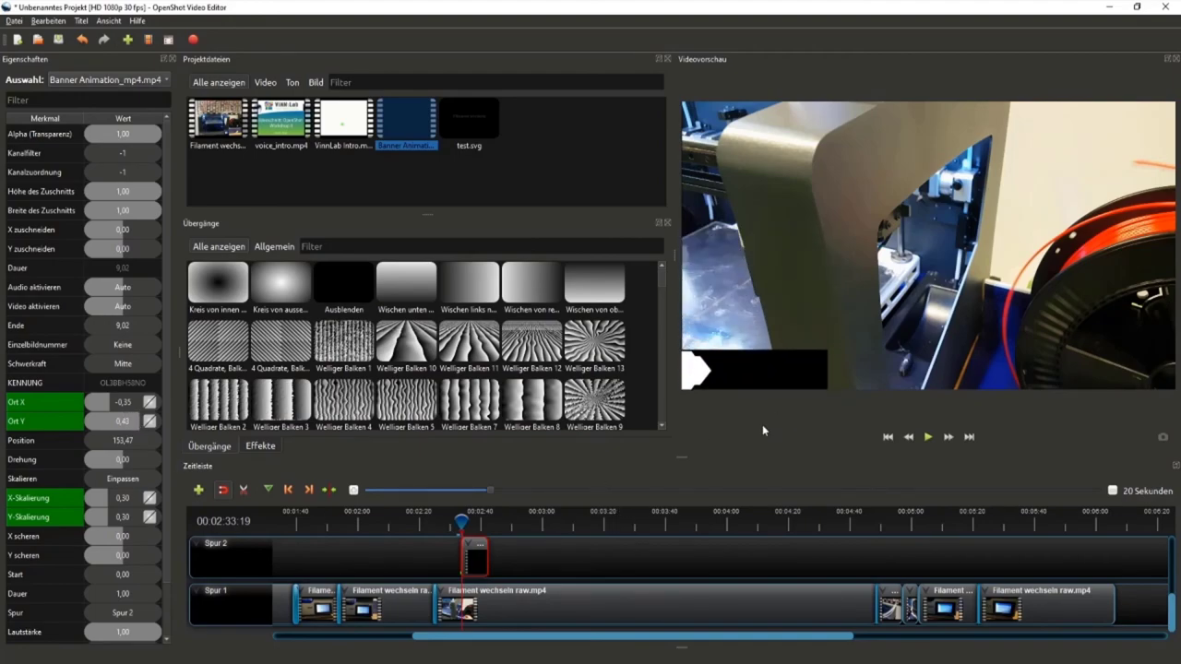
drag(462, 521, 456, 523)
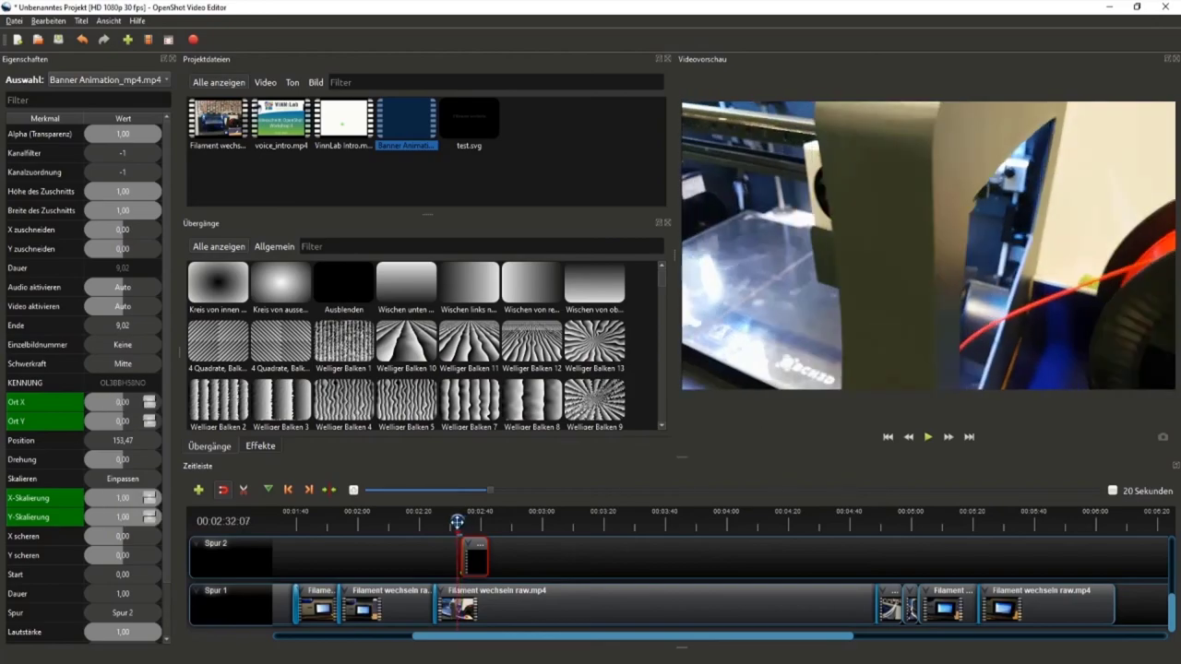
Play back to check the banner placement, then clear the selection.
click(929, 437)
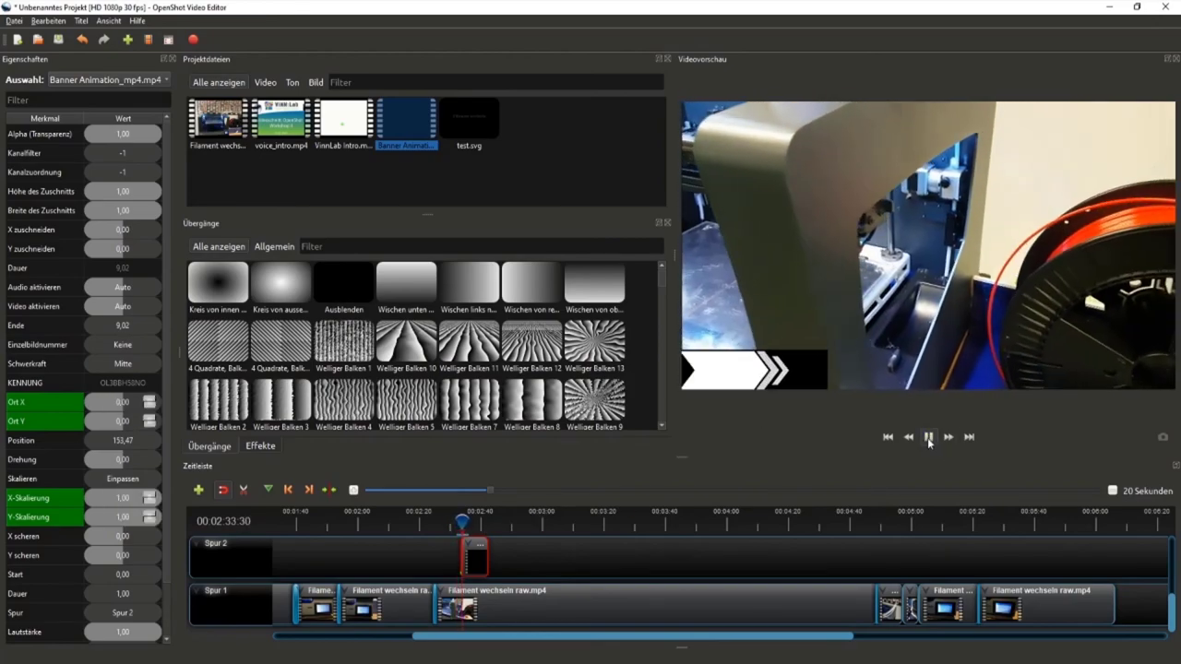
click(928, 437)
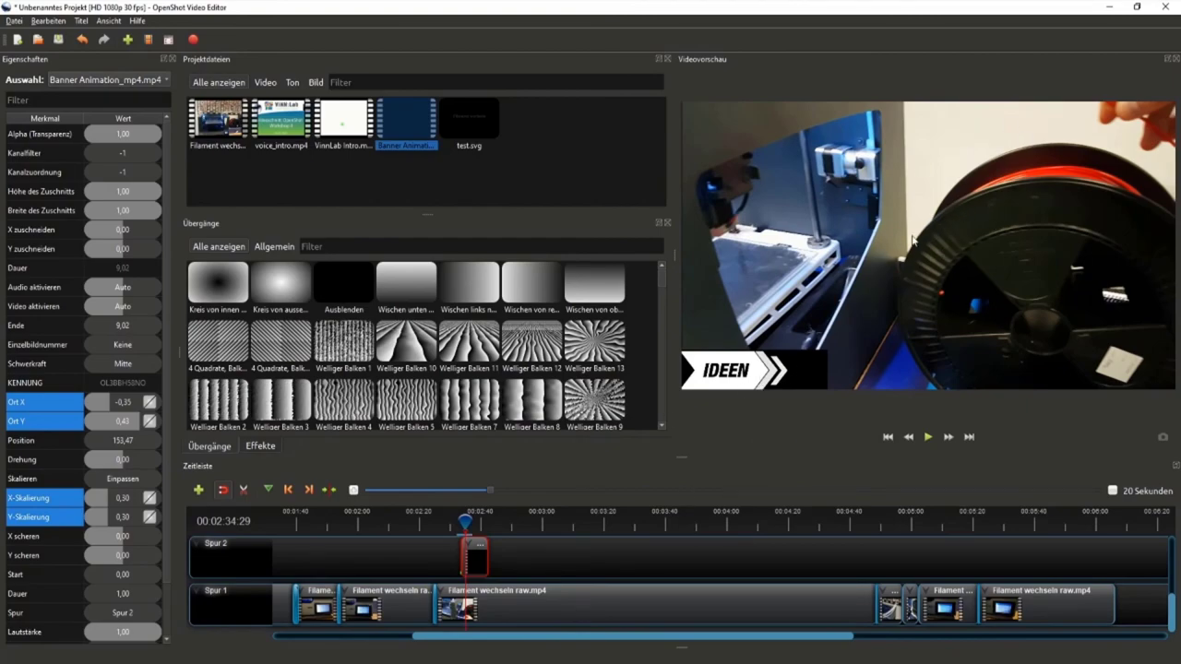
click(532, 557)
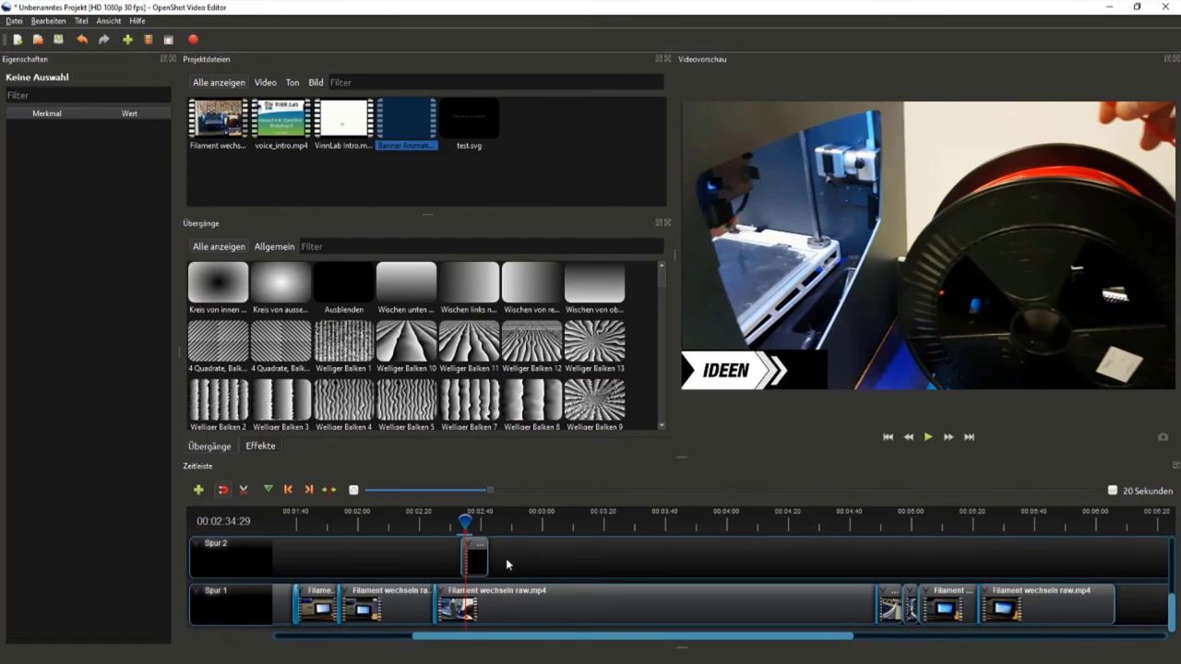
ctrl+scroll(503, 560, up, 1)
drag(484, 636, 466, 637)
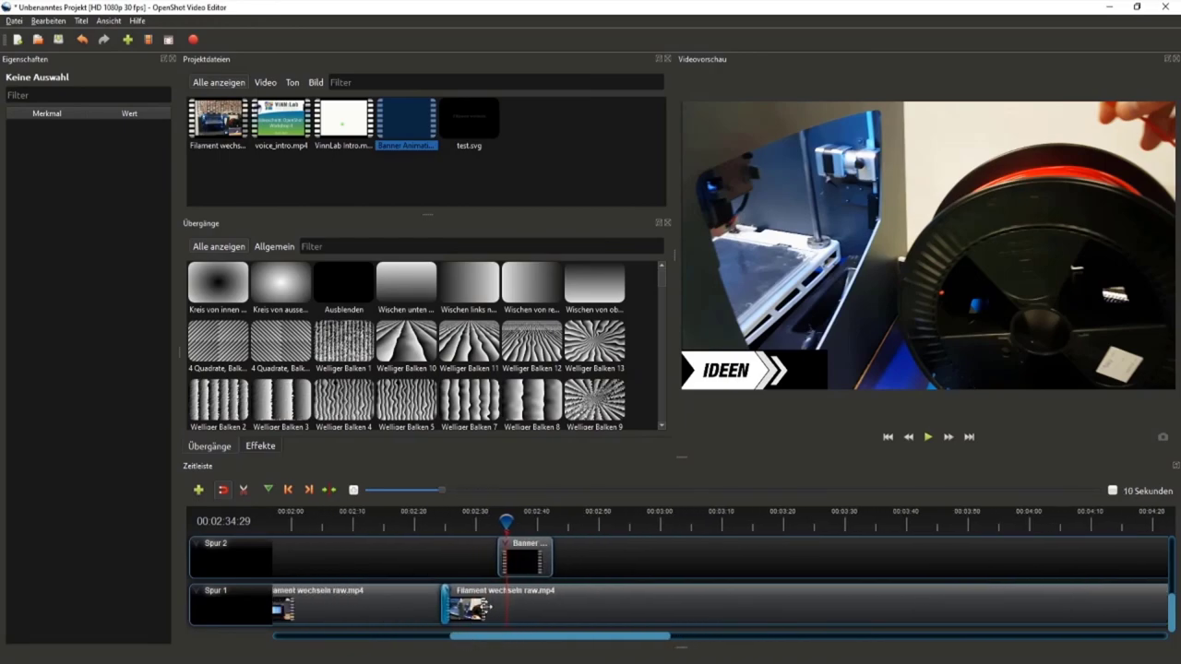
Scrub to the banner's first frame at 00:02:33 and select the Banner Animation clip.
drag(505, 522, 496, 522)
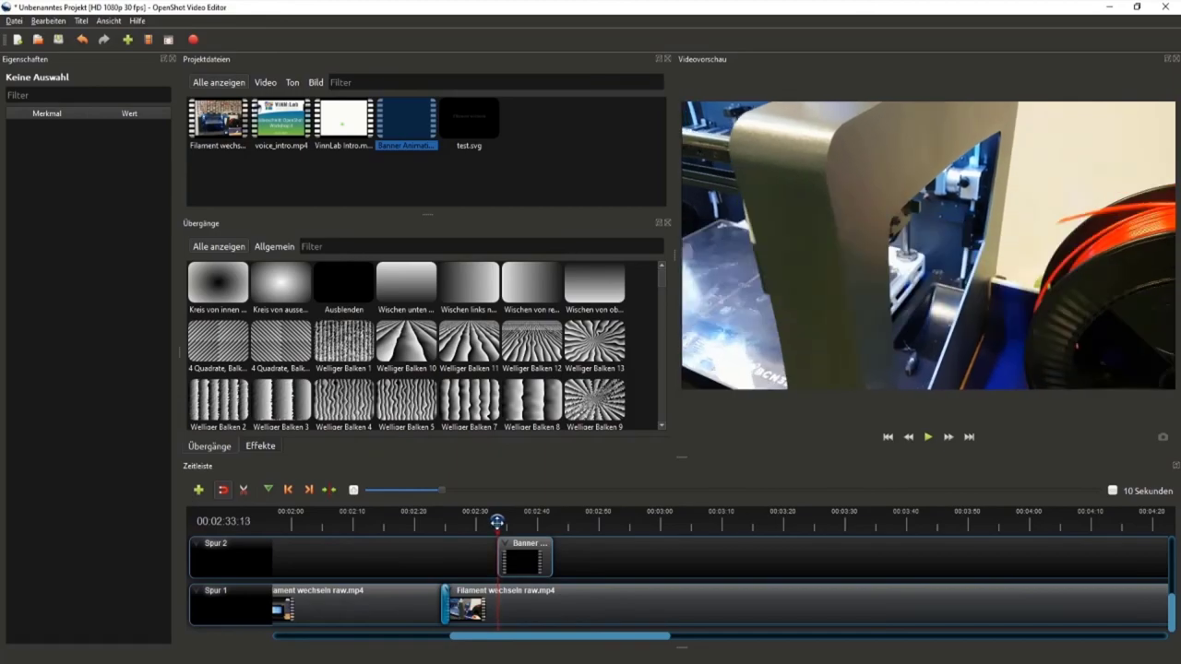
drag(497, 522, 497, 522)
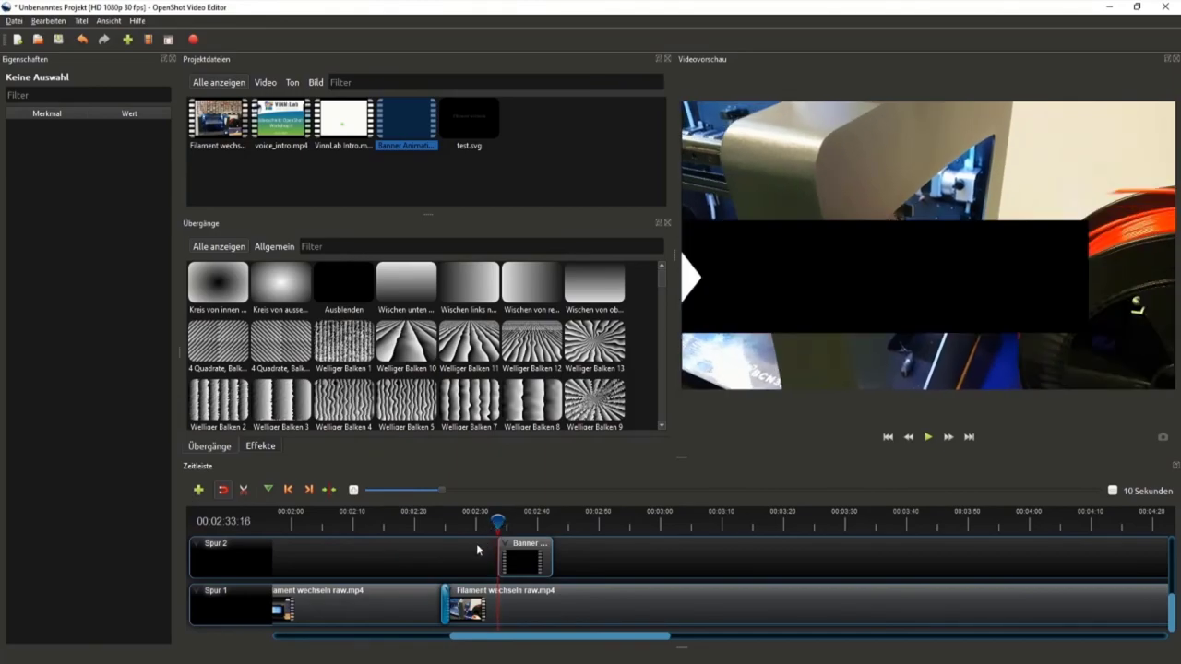
click(497, 523)
drag(497, 523, 497, 523)
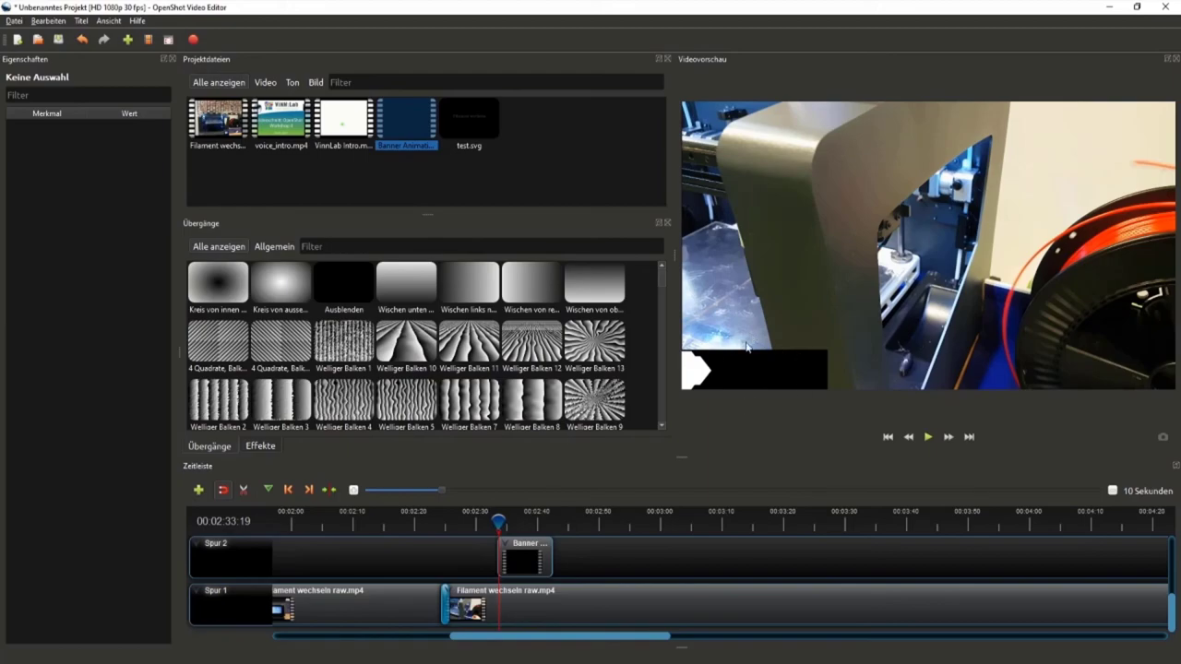
click(535, 559)
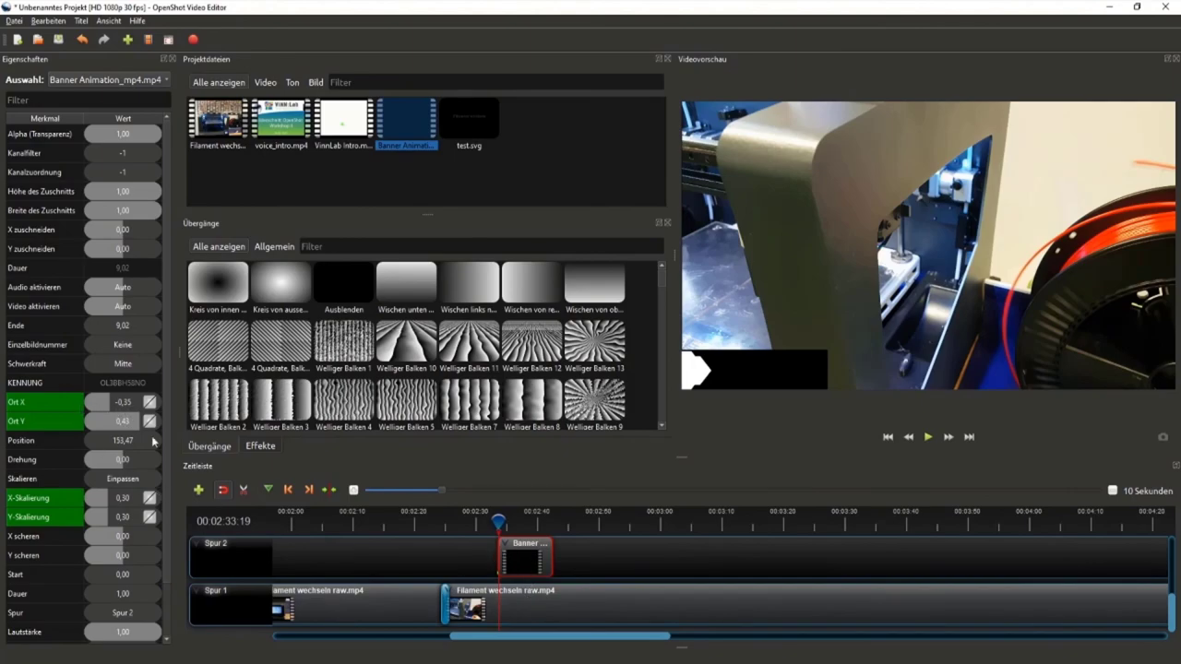
At the banner's opening frames, set its position to Ort X -0,35 and Ort Y 0,43.
click(495, 519)
drag(495, 519, 498, 519)
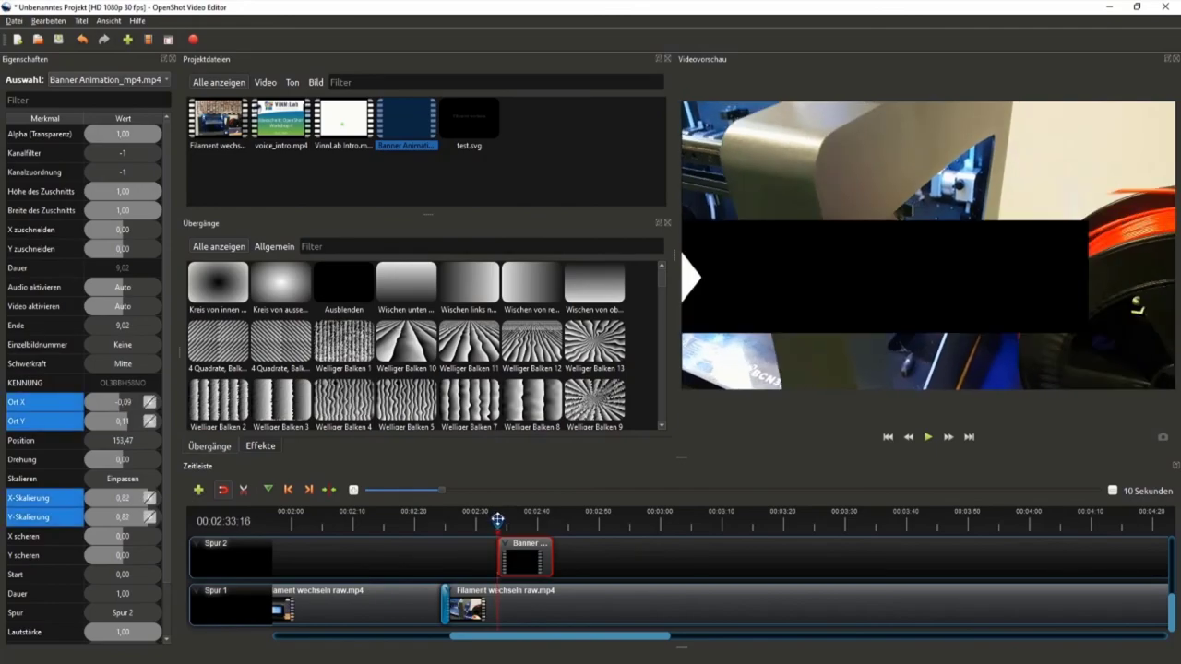
double_click(120, 405)
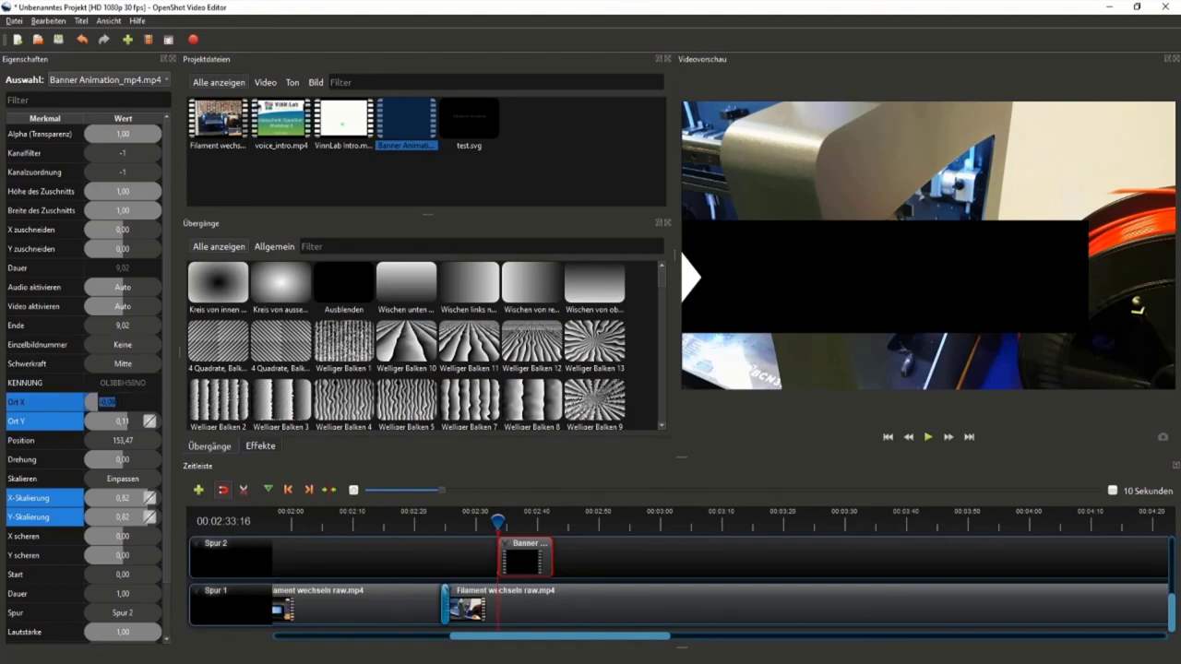
text(-)
key(Tab)
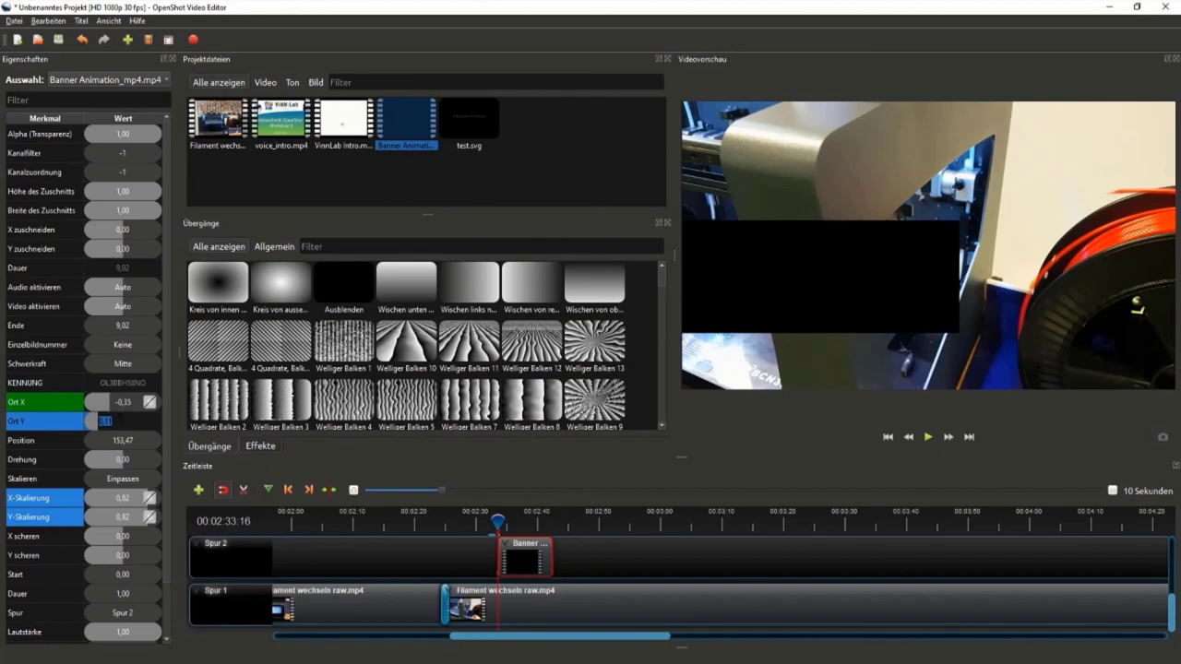
text(0)
key(Return)
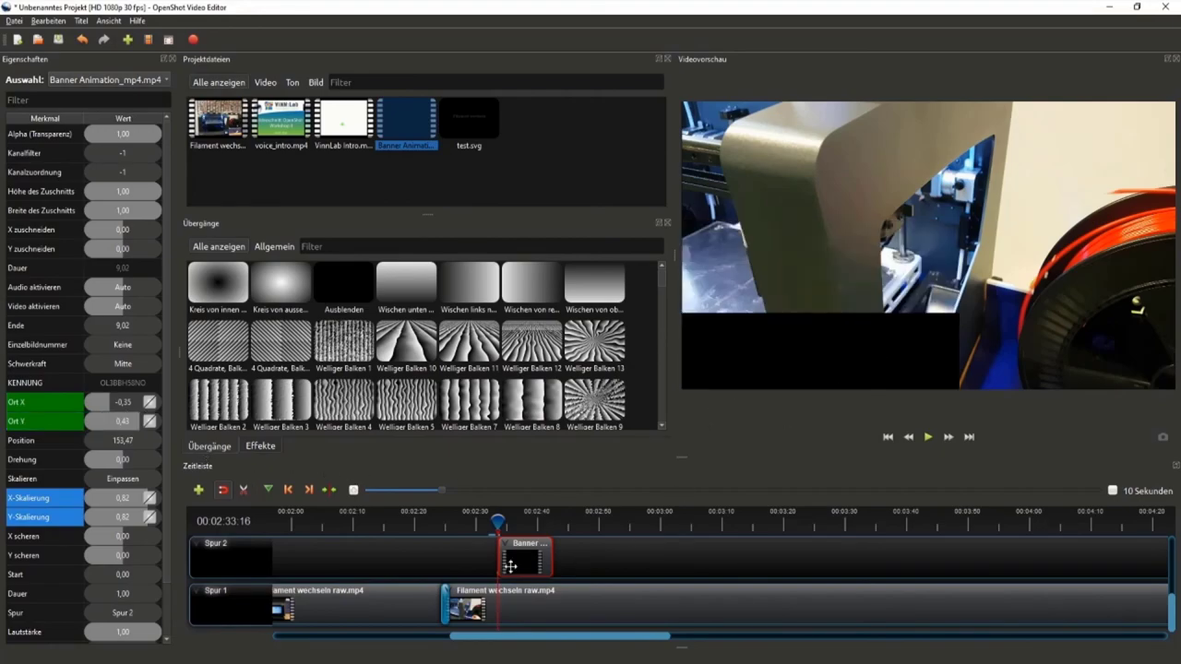
Scale the banner to 0,30 horizontally and vertically, checking frames before and after it.
click(497, 523)
click(498, 523)
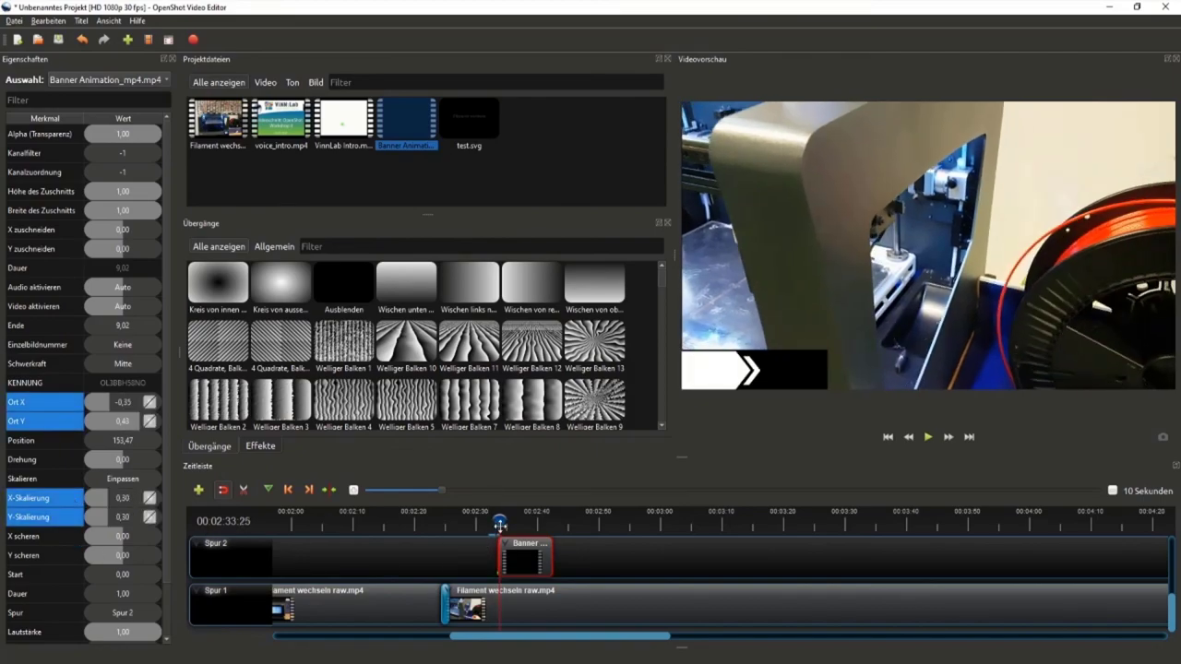
click(496, 523)
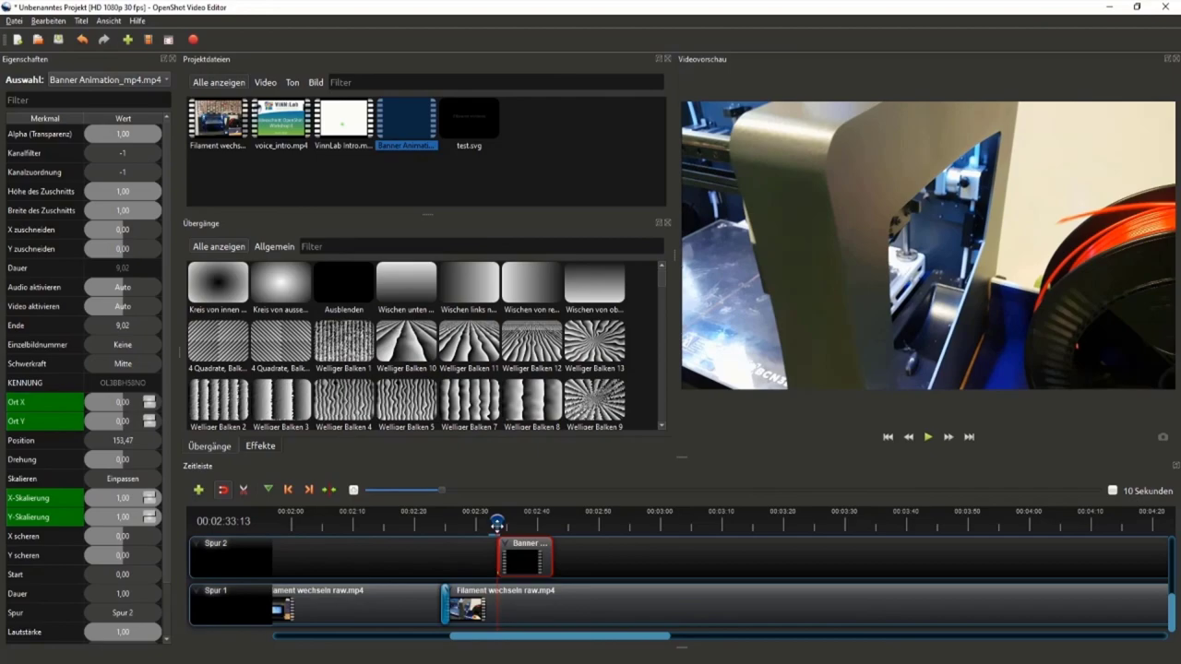
click(498, 523)
double_click(122, 502)
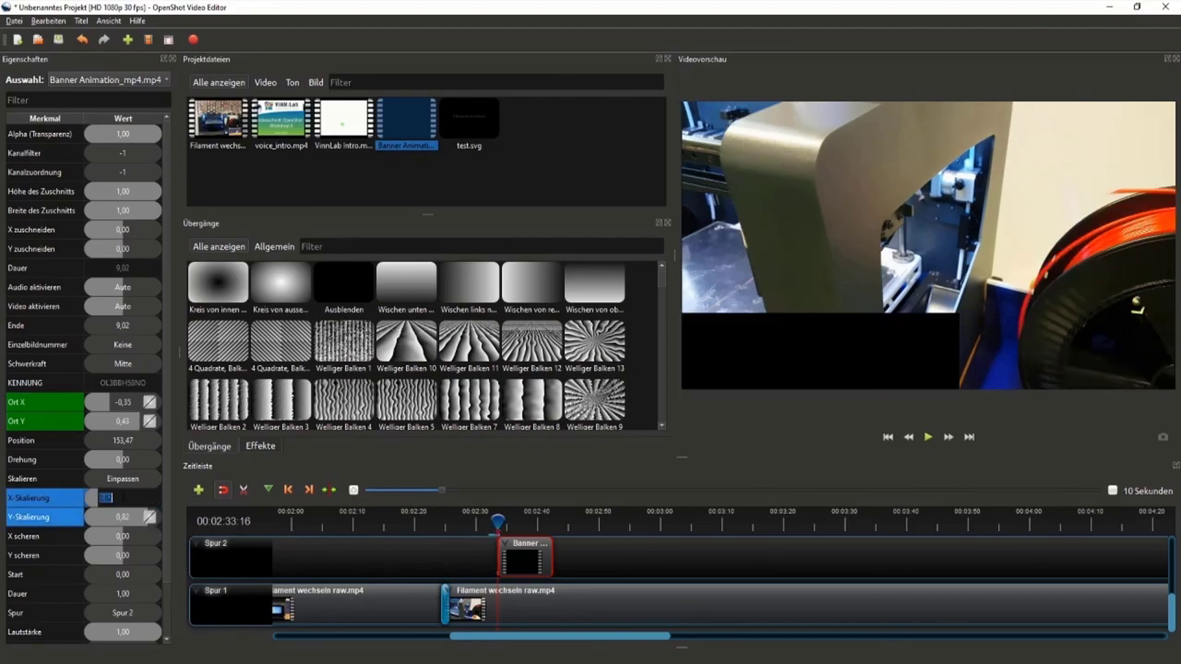
text(0)
key(Return)
double_click(130, 519)
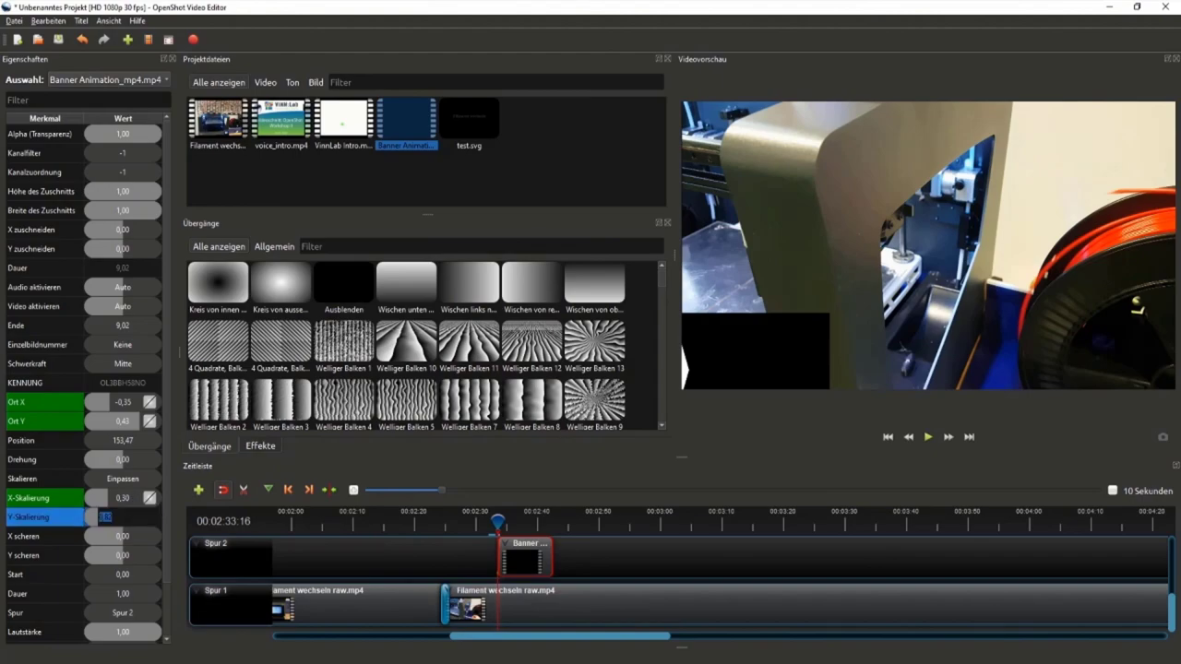
text(0,3)
key(Return)
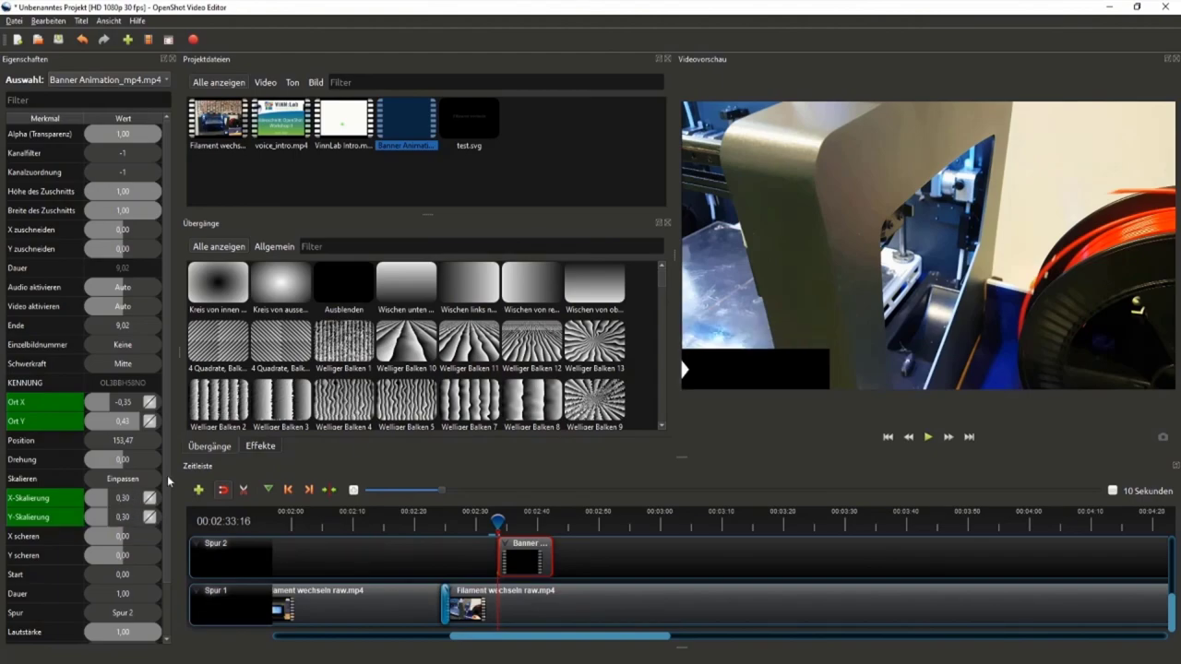
mouse_move(497, 523)
mouse_down()
mouse_move(510, 521)
mouse_move(477, 524)
mouse_up()
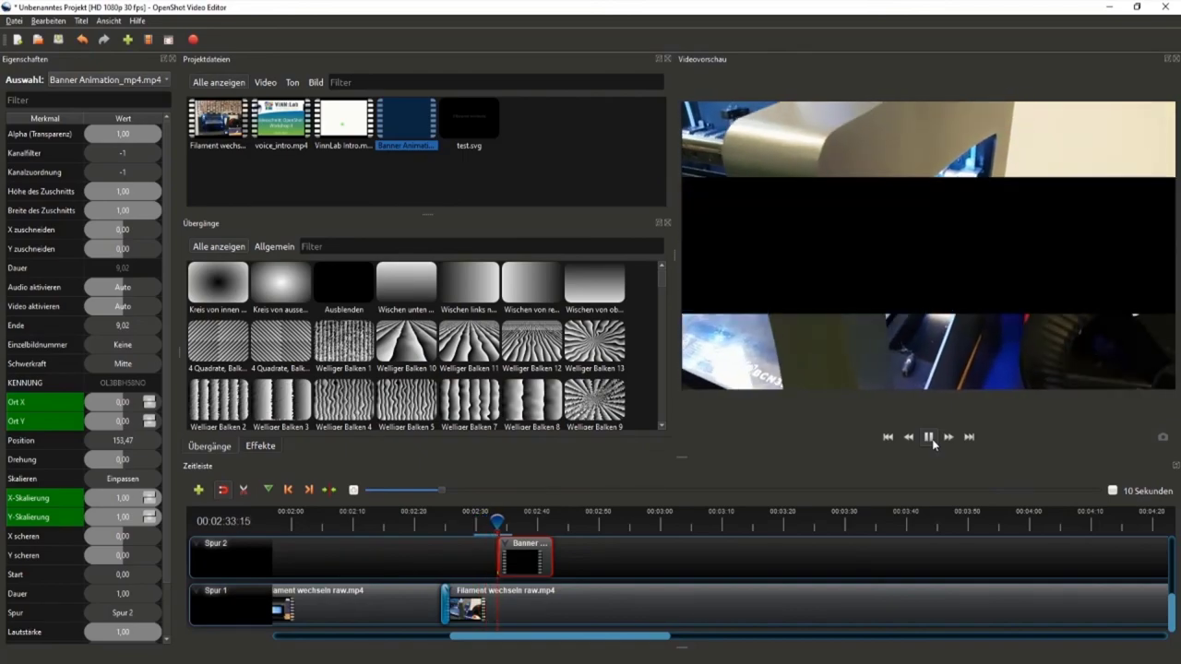
Pause playback, zoom into the timeline, and select the Banner Animation clip at its first frame.
click(933, 443)
click(612, 559)
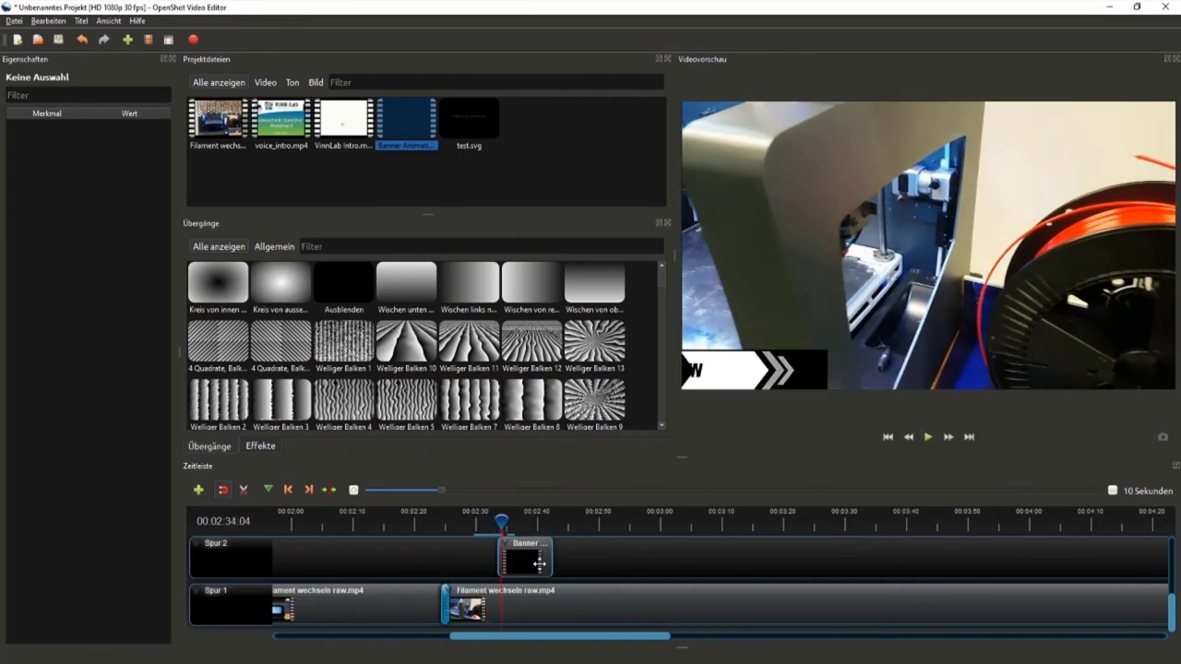
ctrl+scroll(540, 564, up, 2)
ctrl+scroll(531, 566, up, 1)
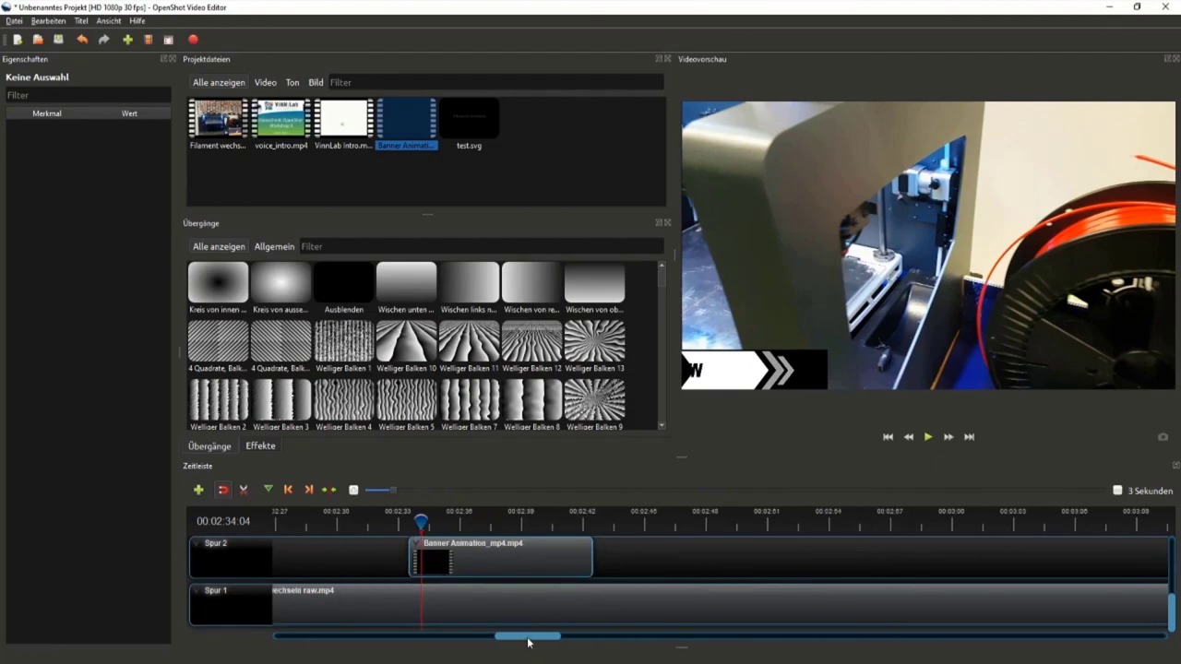
scroll(526, 638, up, 1)
drag(446, 523, 431, 523)
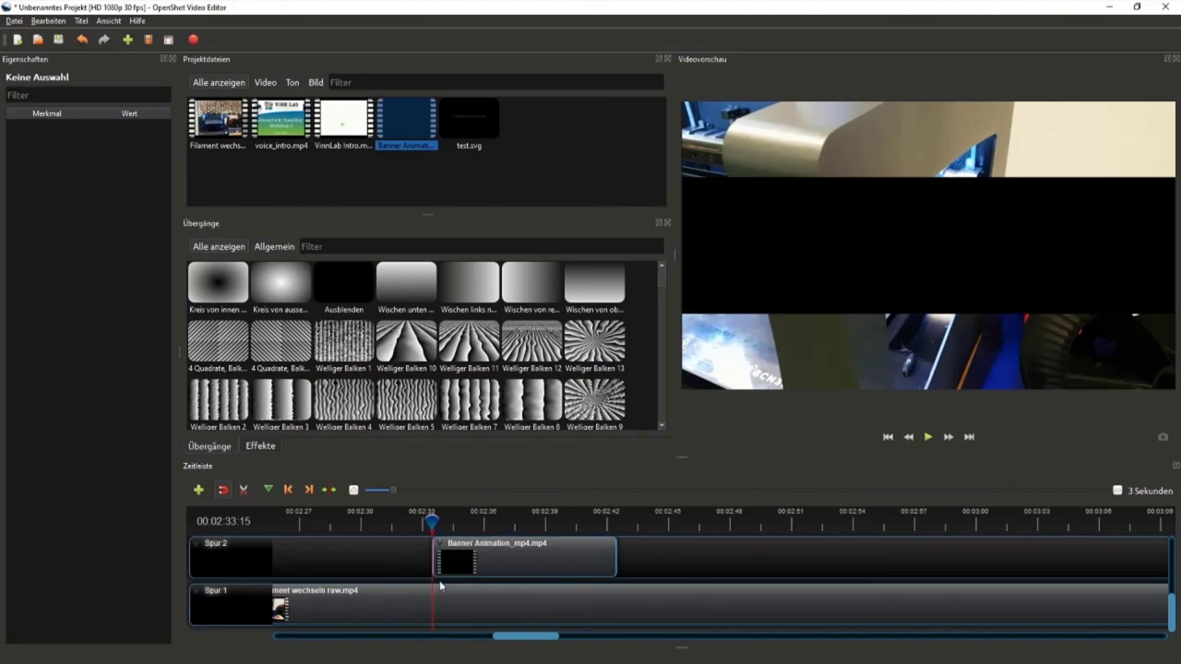
click(477, 565)
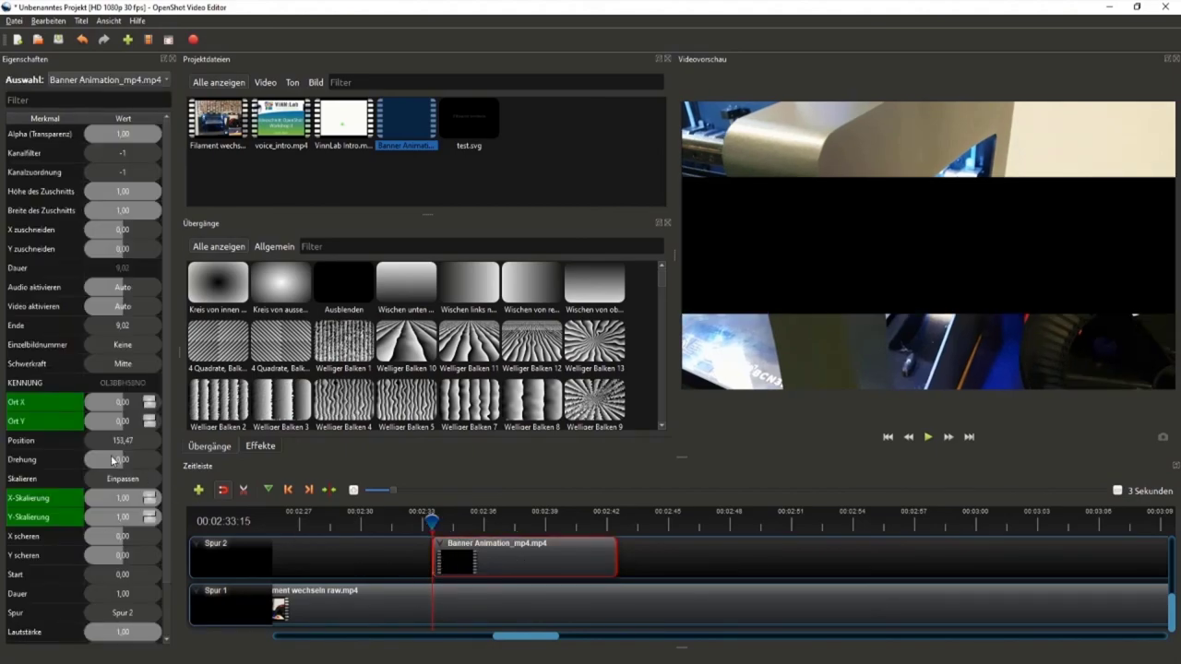
Set the banner's position to Ort X -0,35 and Ort Y 0,43.
double_click(123, 403)
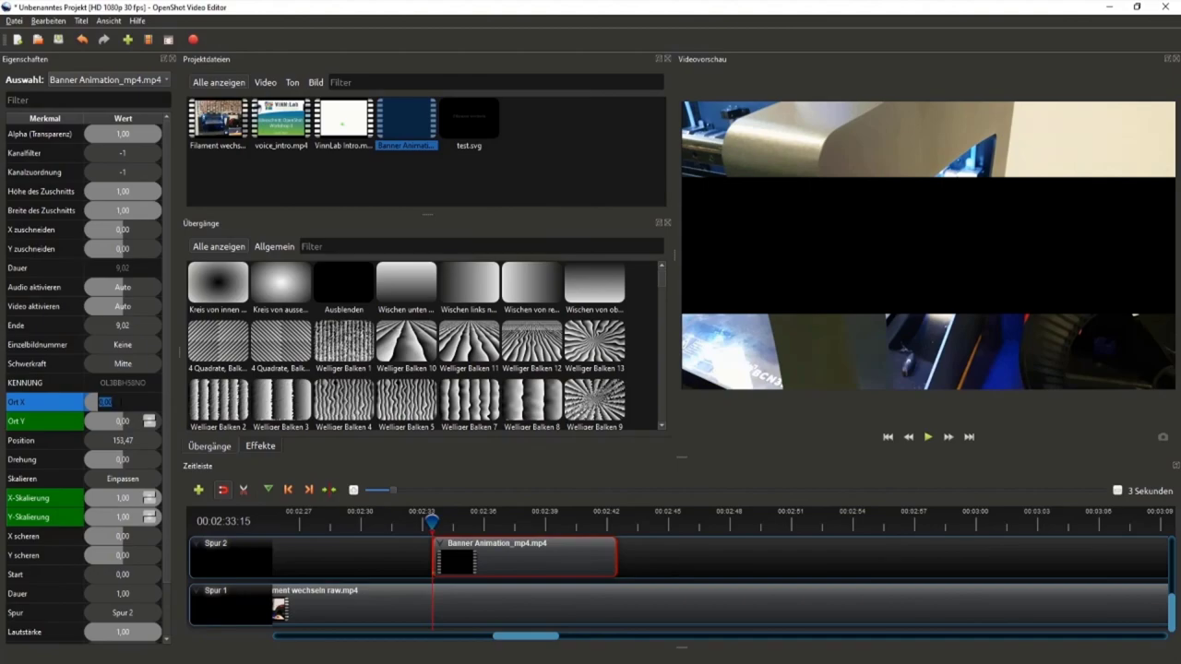
text(-0)
double_click(111, 422)
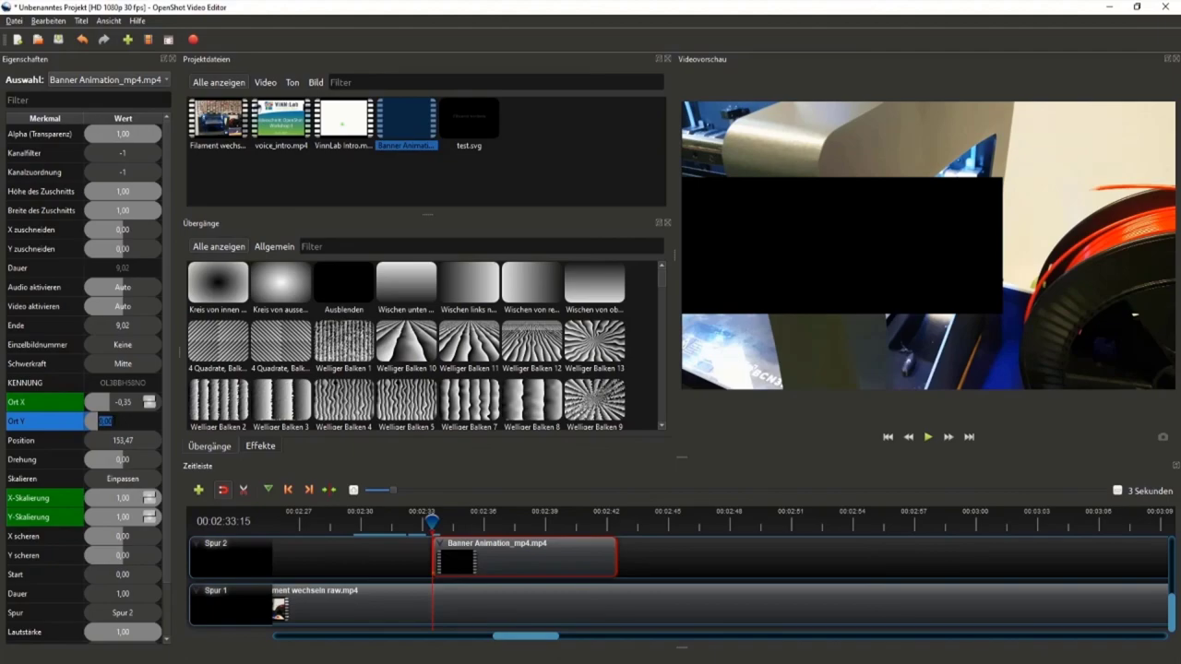
text(0,43)
key(Return)
Set the banner's X and Y scale to 0,30 and play back from just before it.
double_click(127, 500)
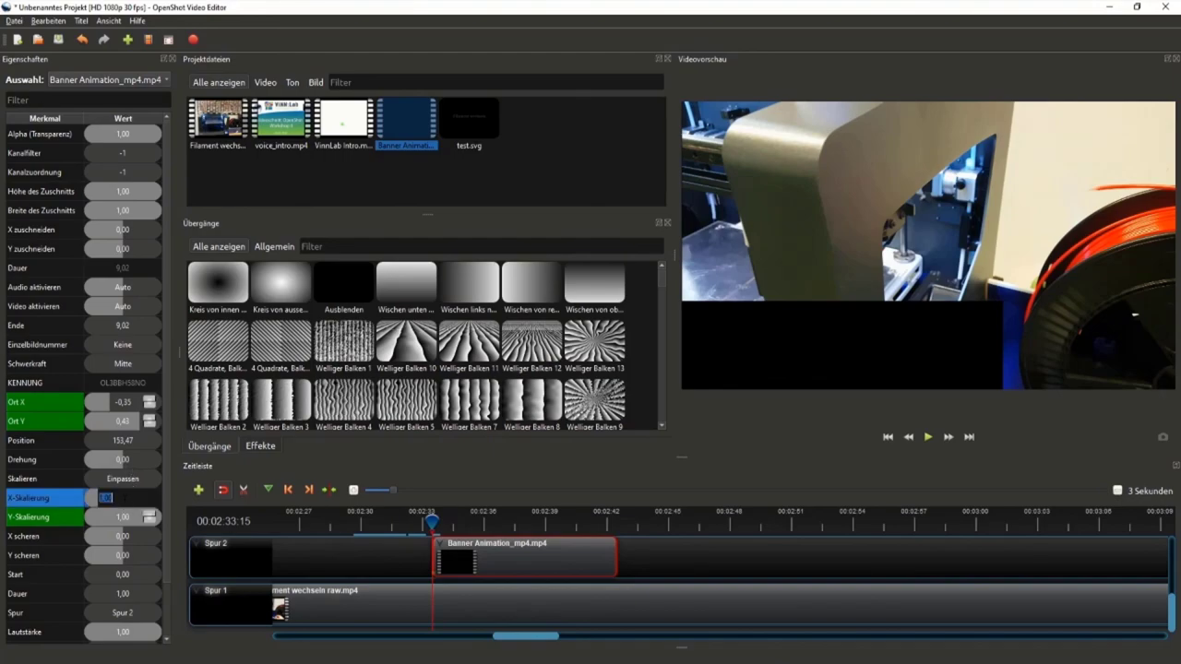
text(0,3)
key(Return)
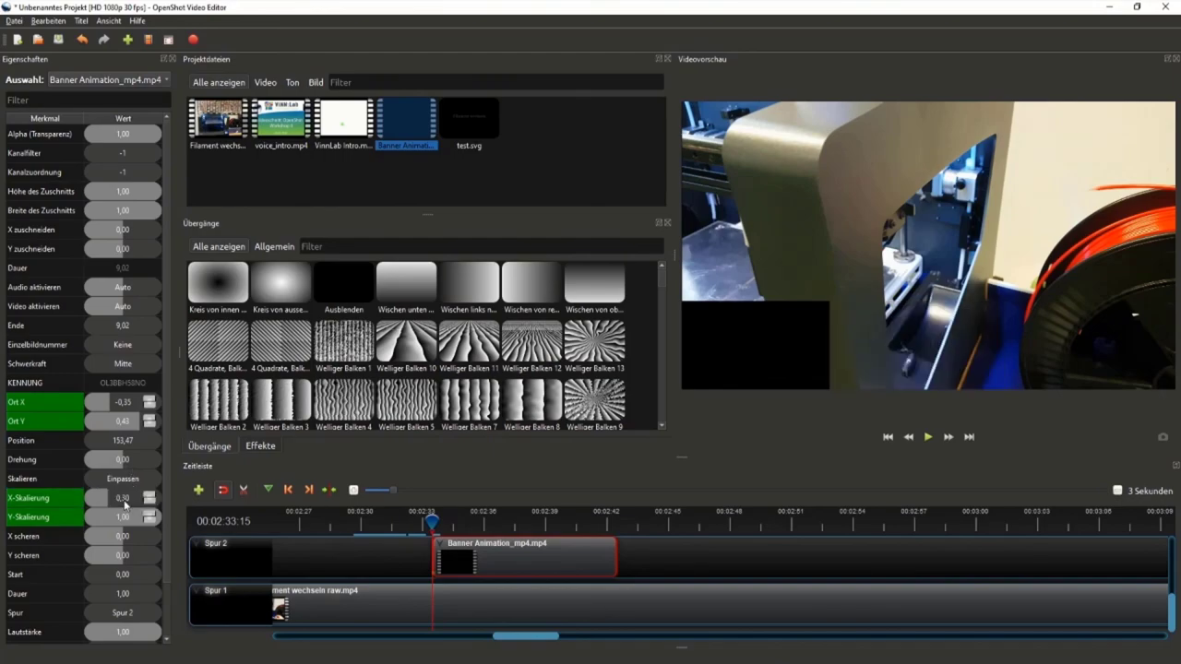
click(126, 518)
double_click(125, 517)
text(0,3)
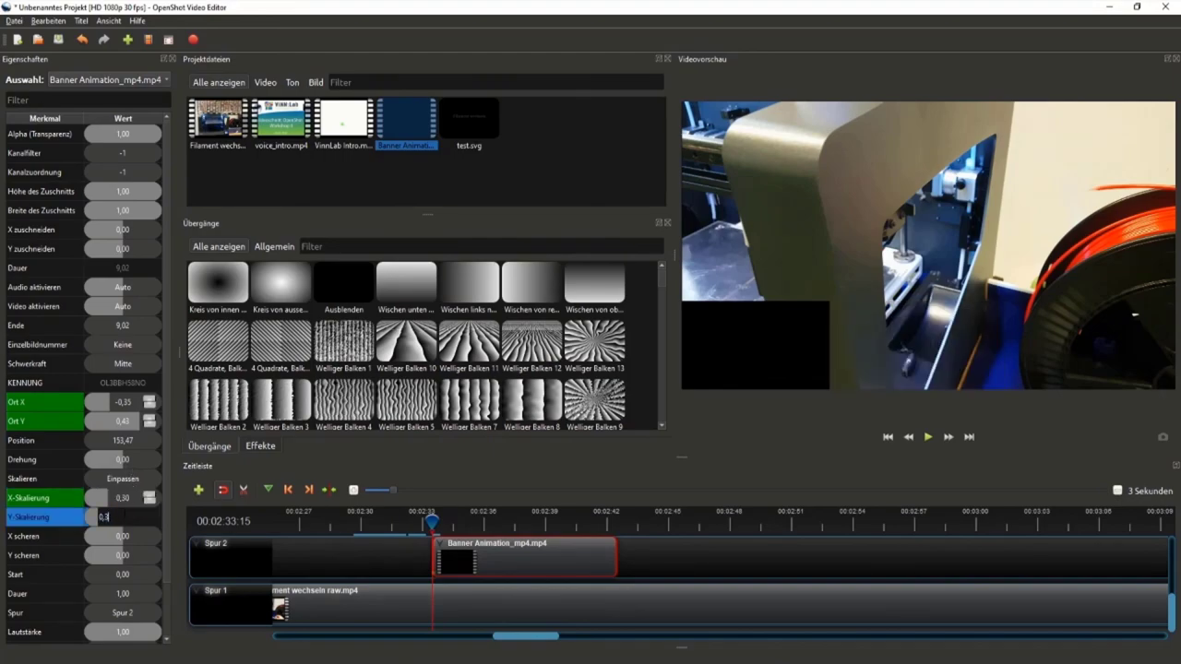
key(Return)
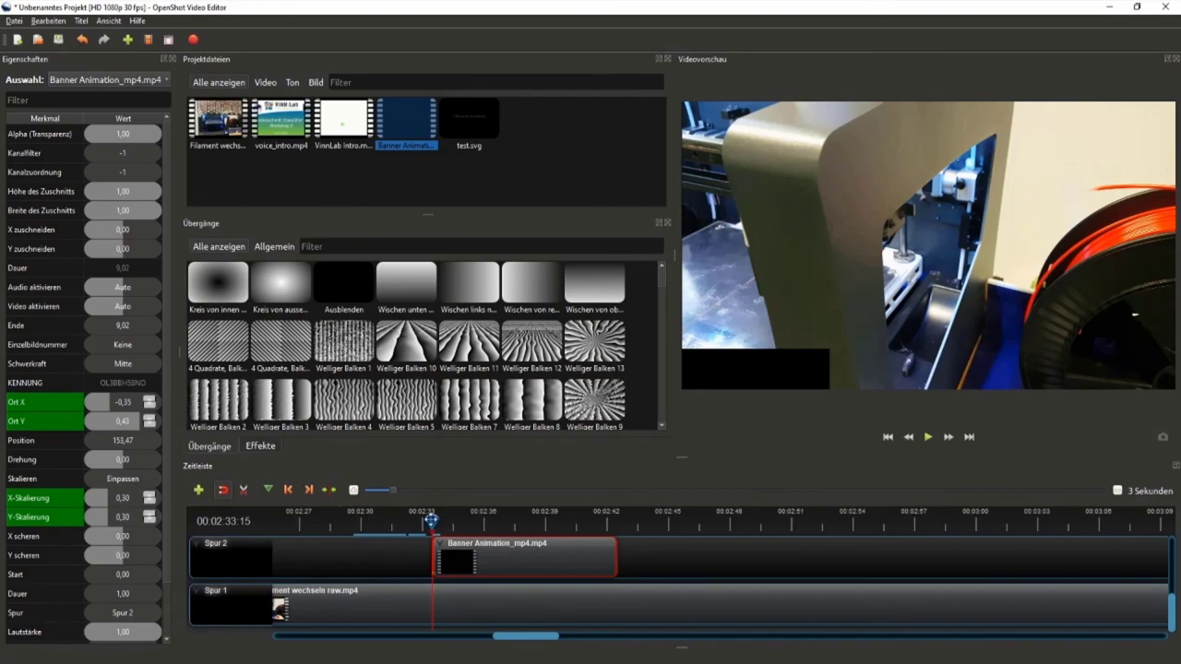
drag(431, 521, 408, 521)
click(928, 437)
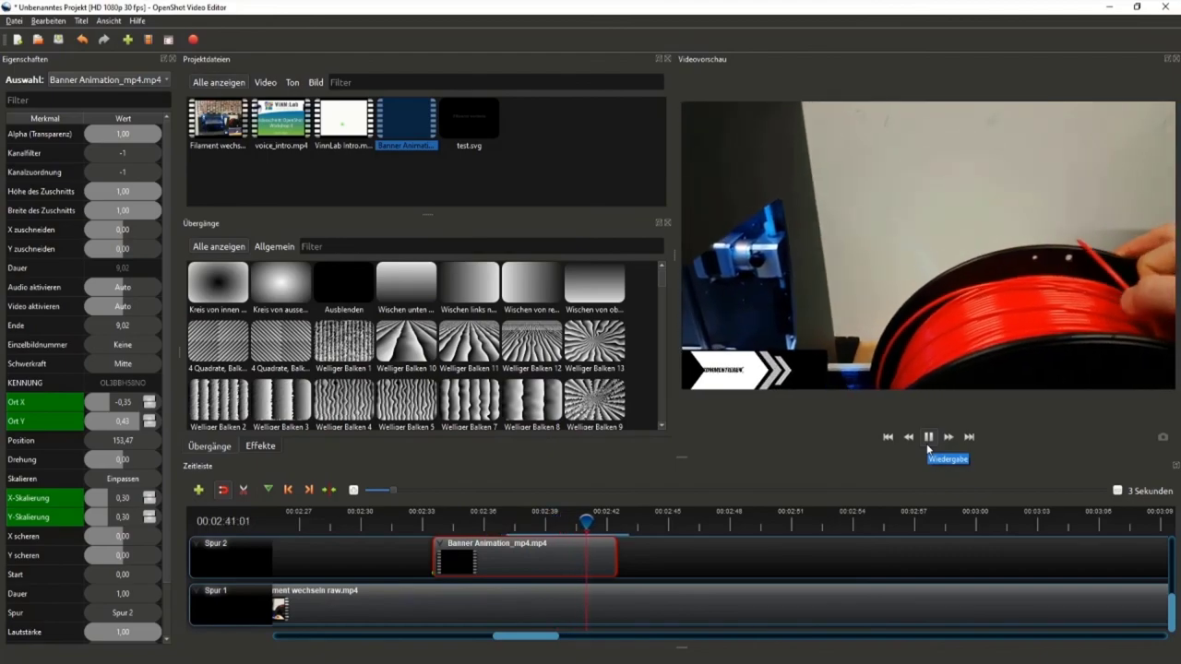
Stop playback, zoom the timeline out, deselect the banner, and move the playhead to 00:00:00:01.
click(928, 447)
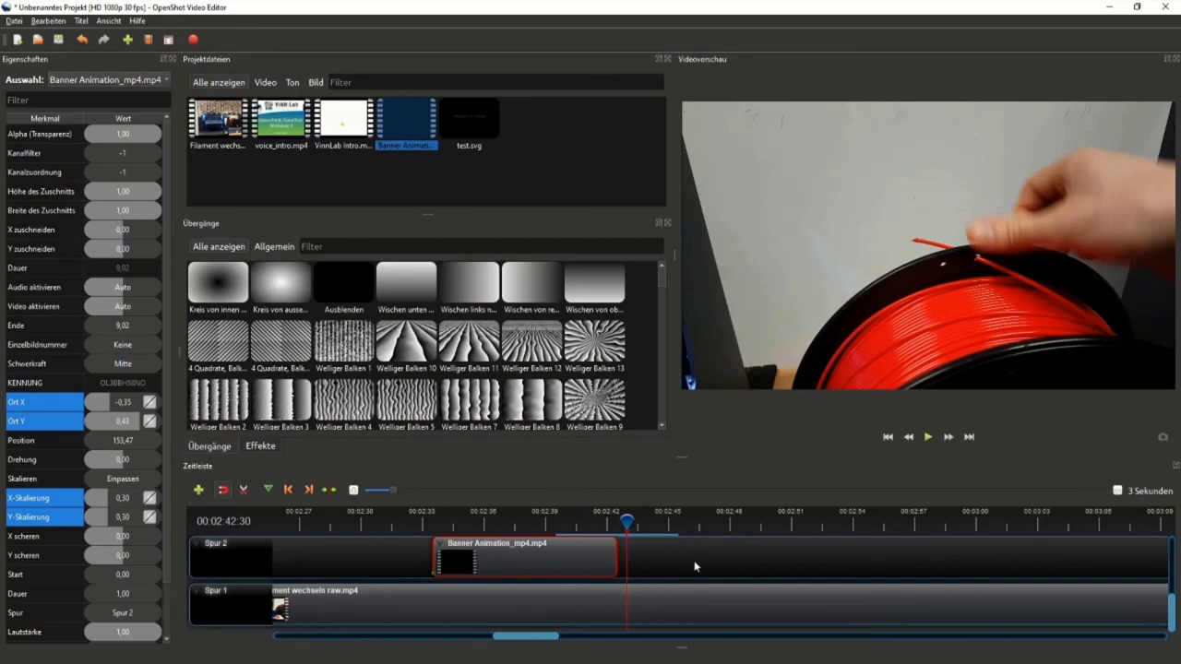
scroll(695, 568, down, 3)
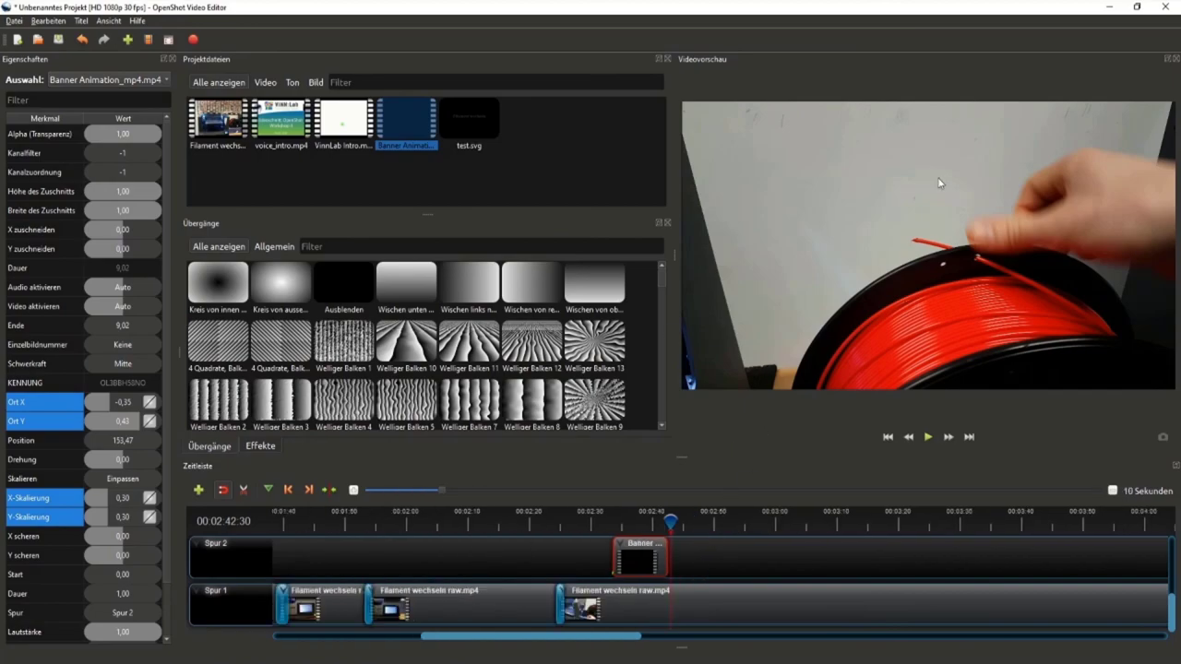
click(712, 551)
scroll(712, 550, down, 5)
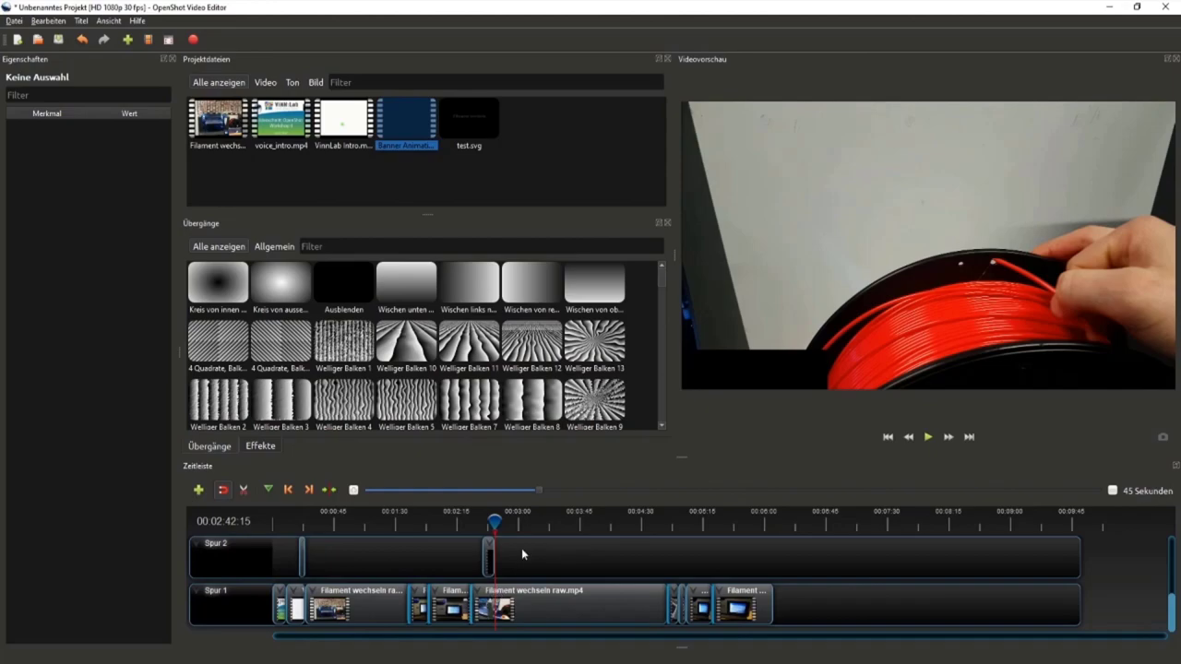
drag(494, 522, 272, 526)
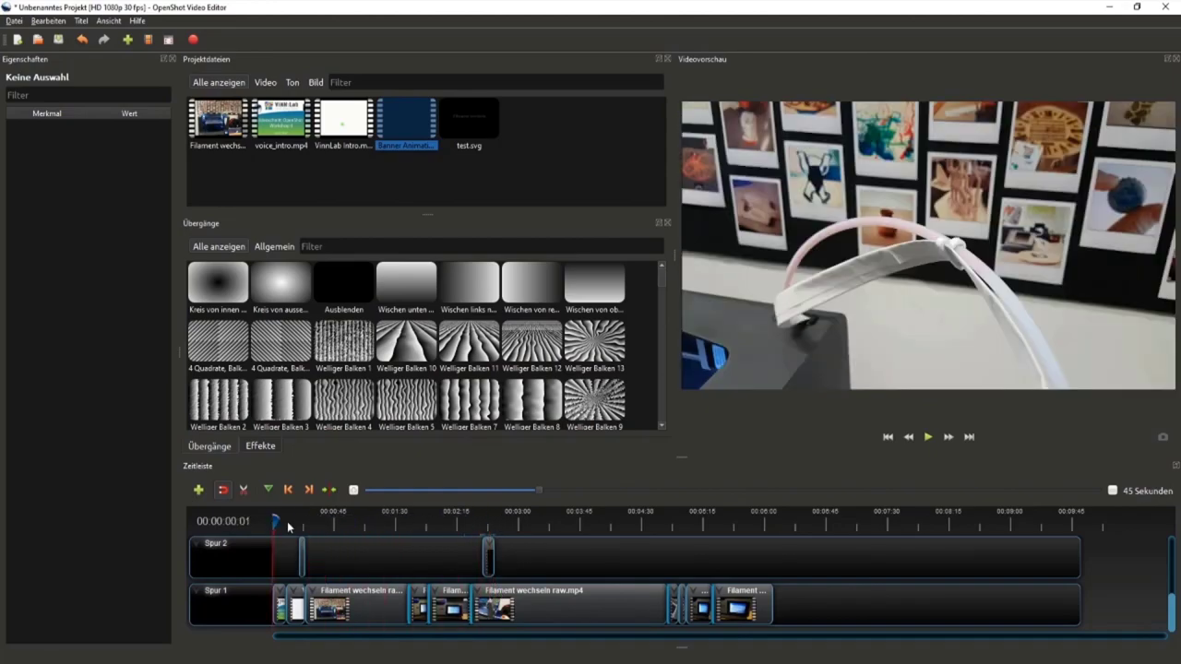